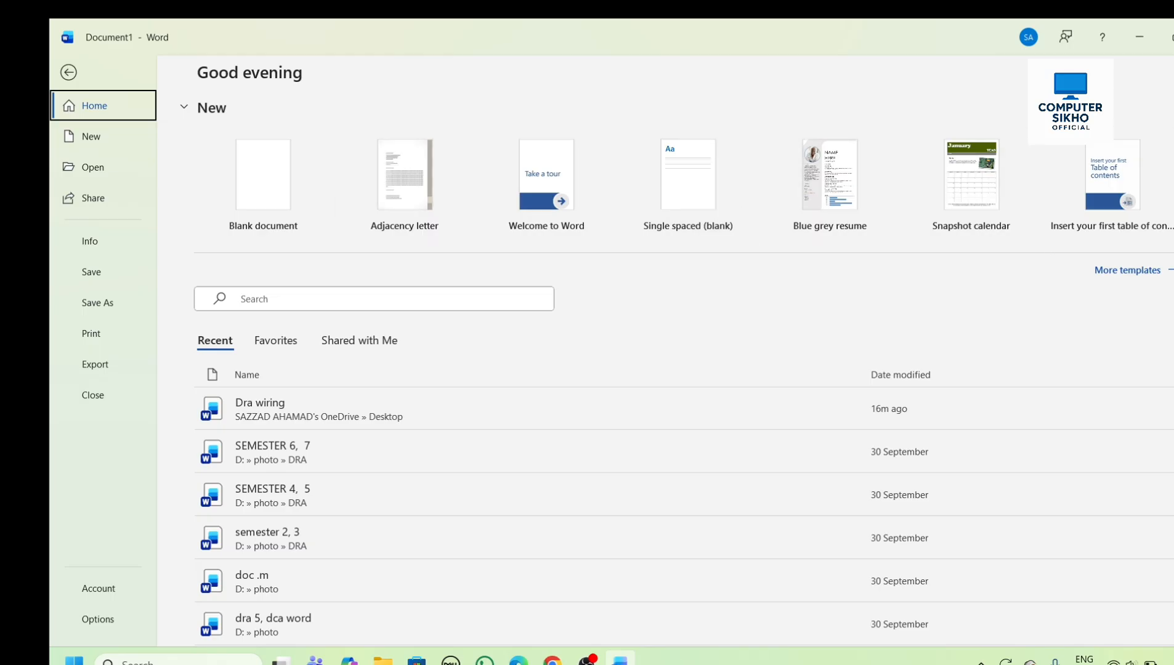
- Create a blank document and switch between the open windows Document1 and Document2, ending on Document2
left_click(269, 193)
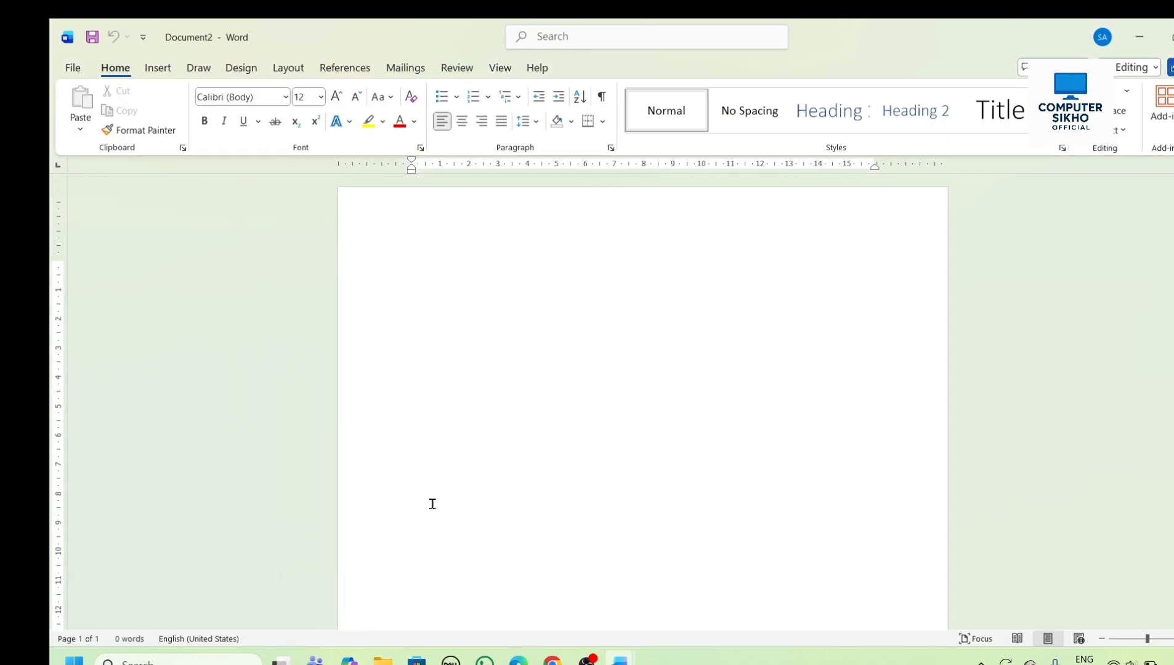
mouse_move(619, 660)
left_click(574, 578)
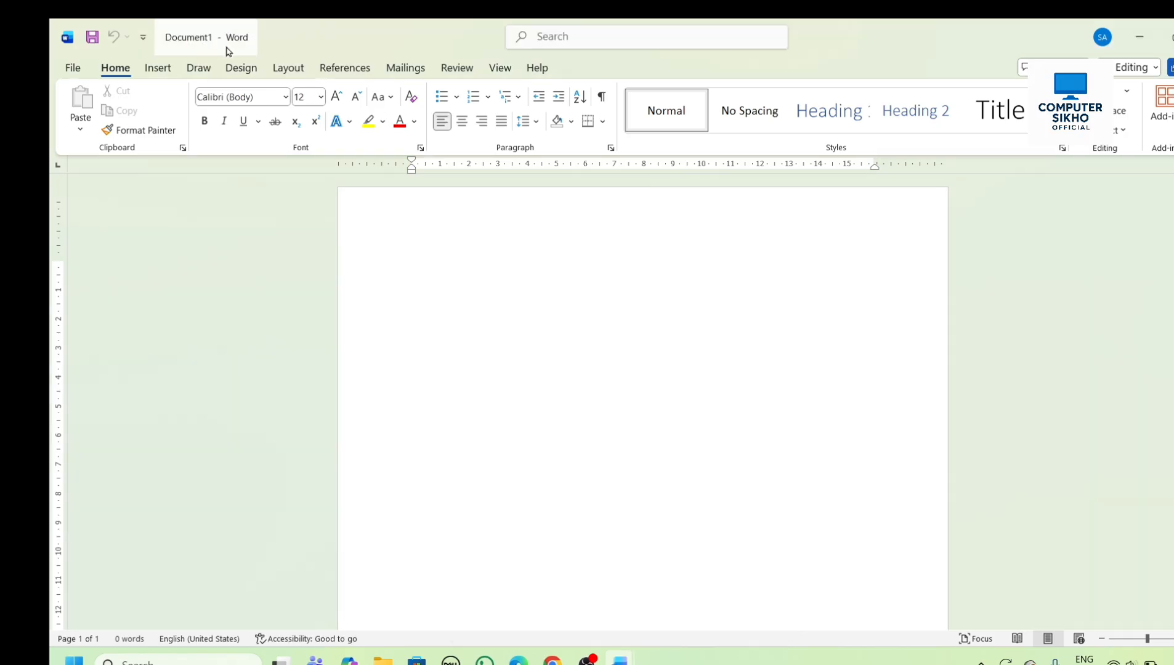
mouse_move(619, 659)
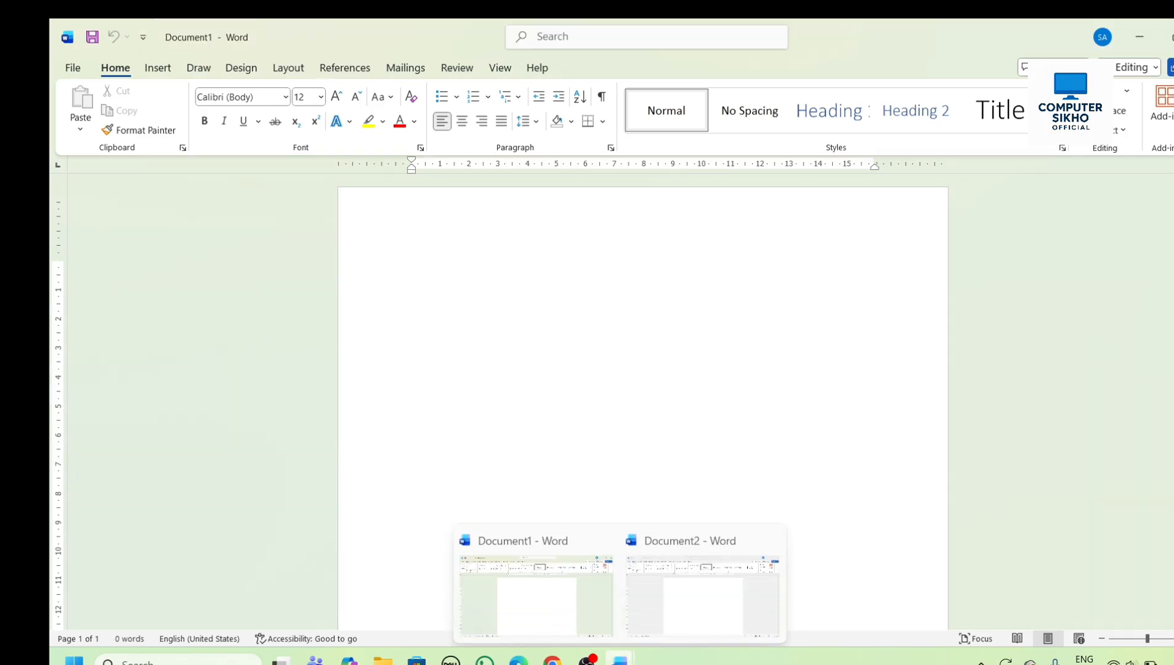
left_click(711, 579)
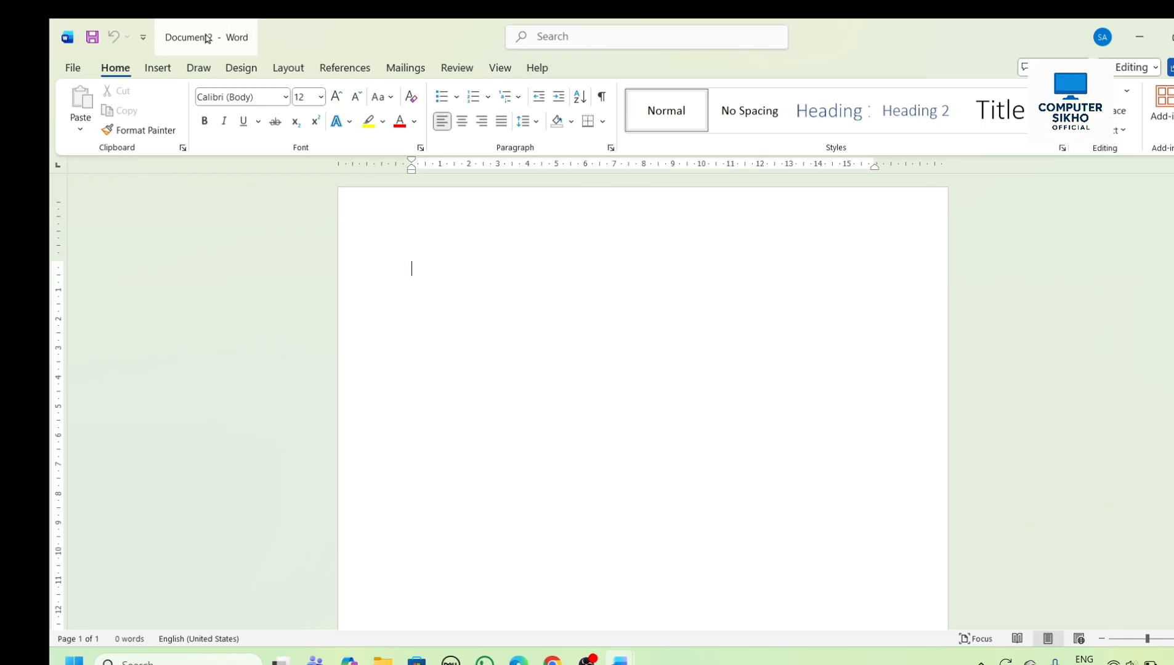
- Create another new document from the Blank document template
left_click(72, 68)
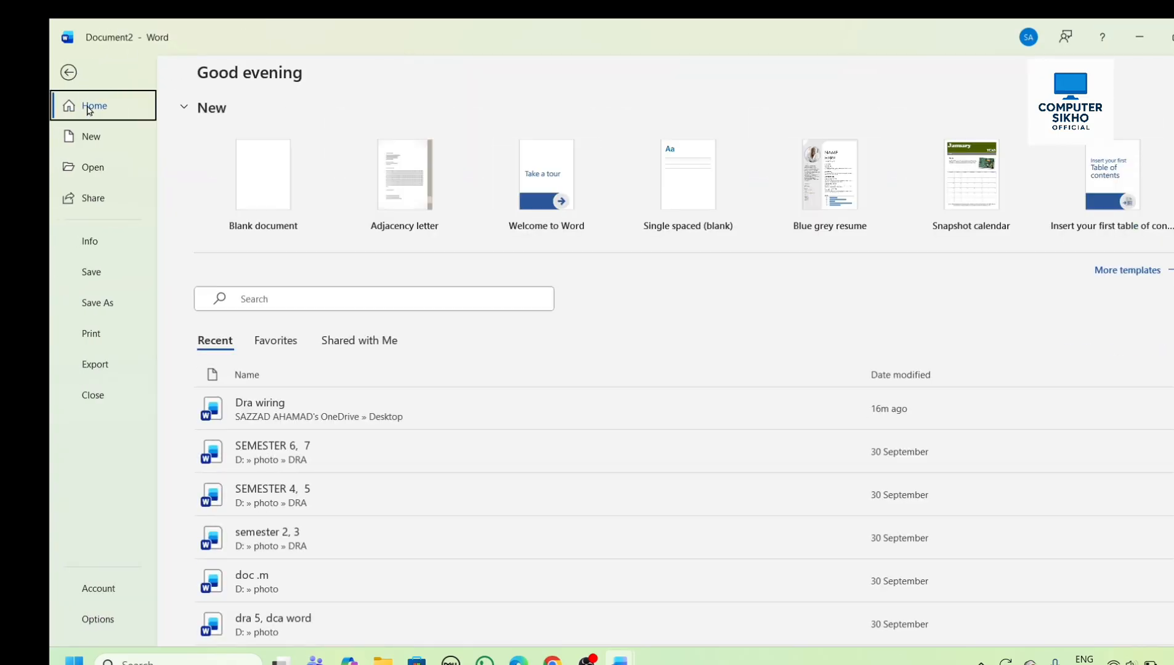
left_click(90, 136)
left_click(233, 281)
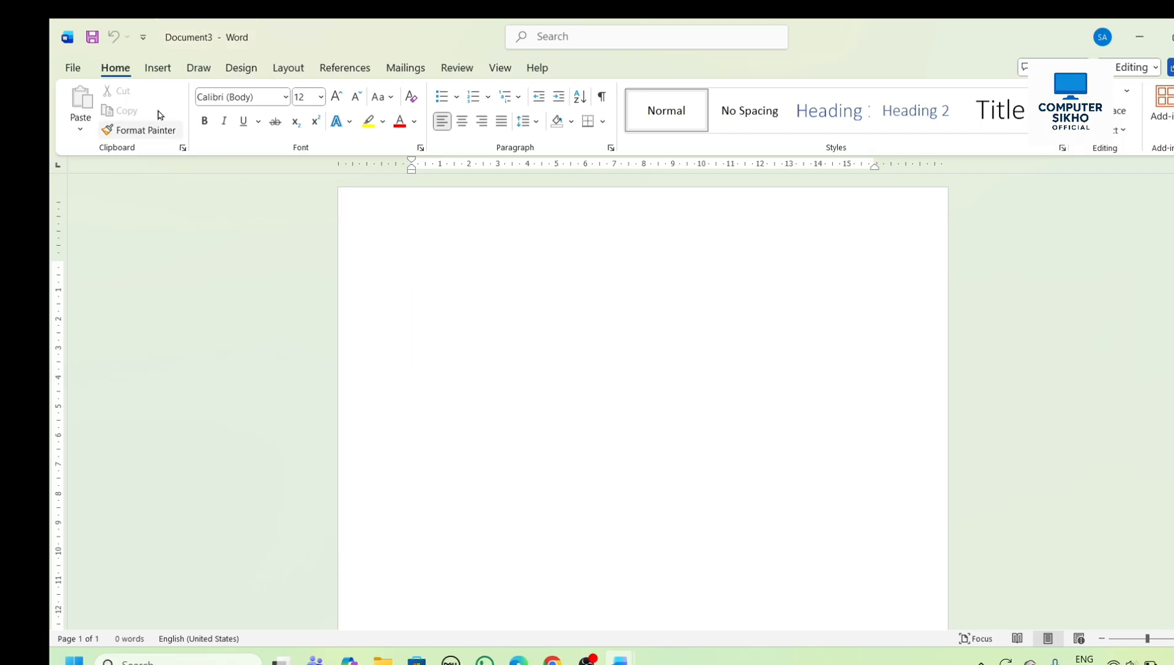
- Close the blank documents Document3 and Document2, leaving only Document1 open
left_click(73, 70)
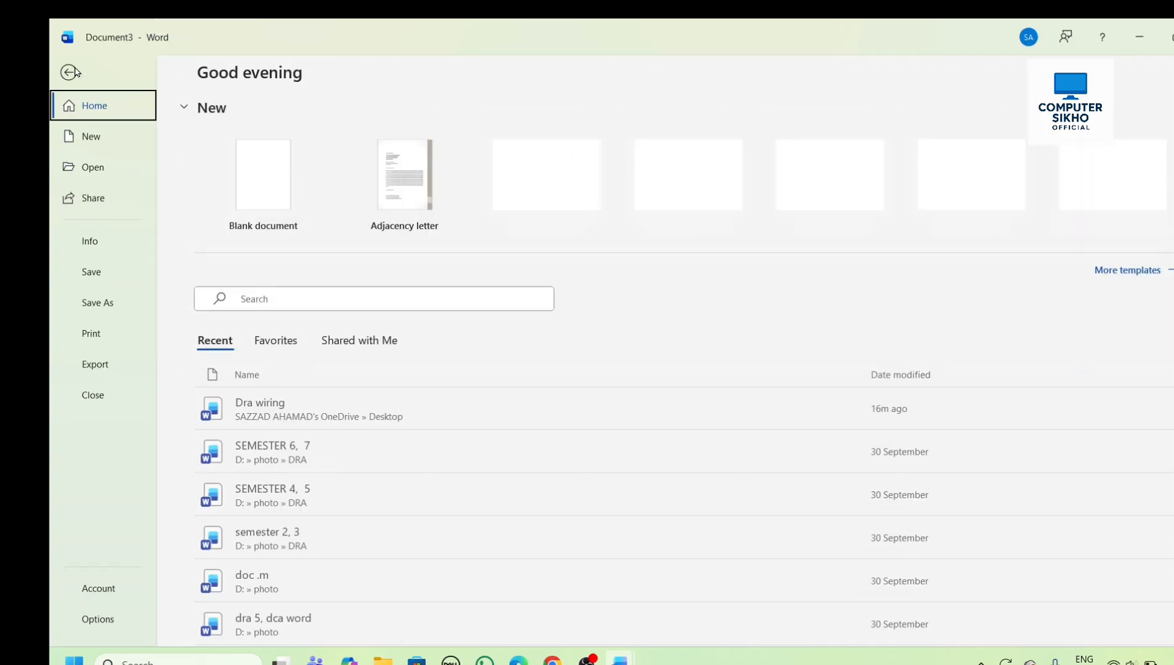
left_click(105, 402)
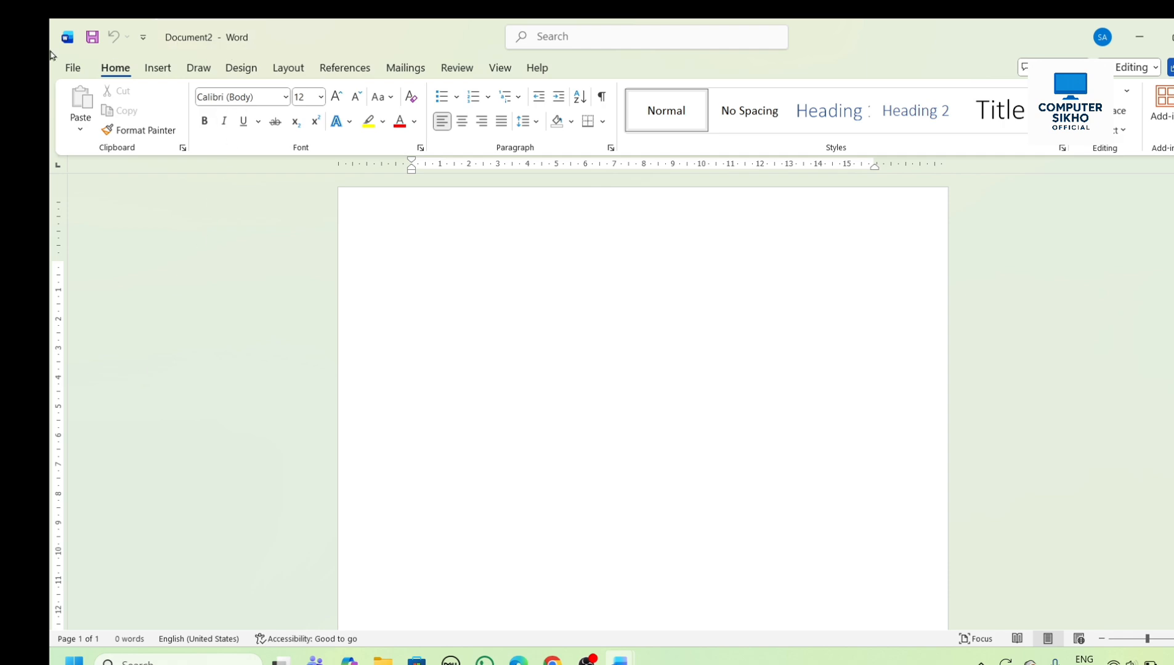
left_click(73, 69)
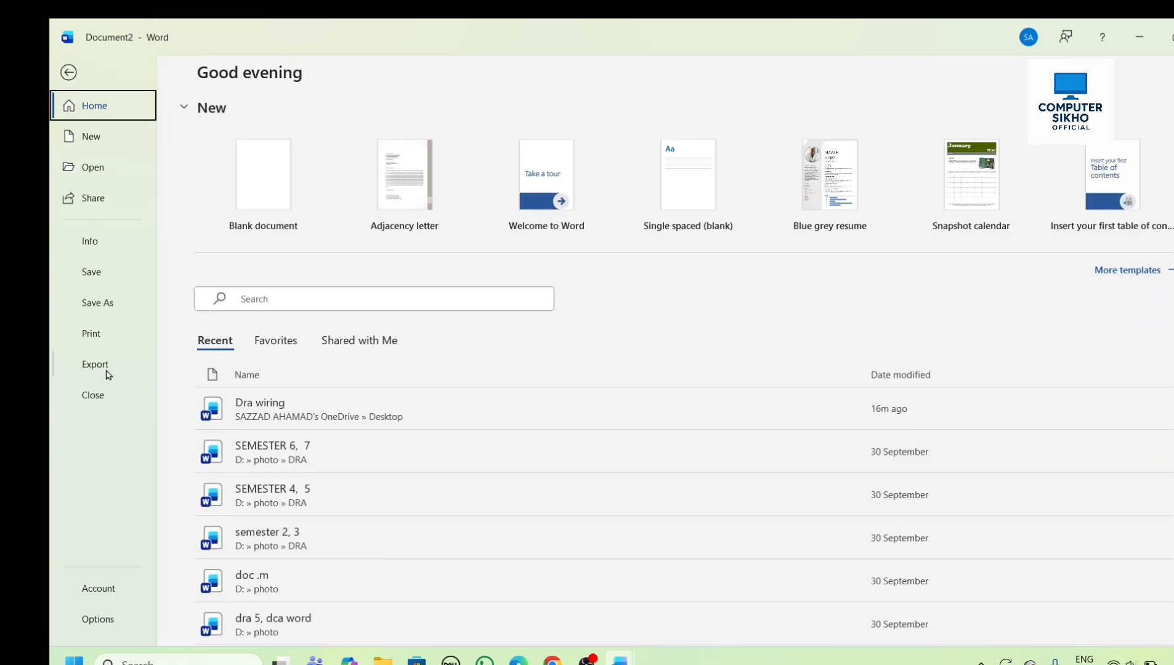
left_click(108, 396)
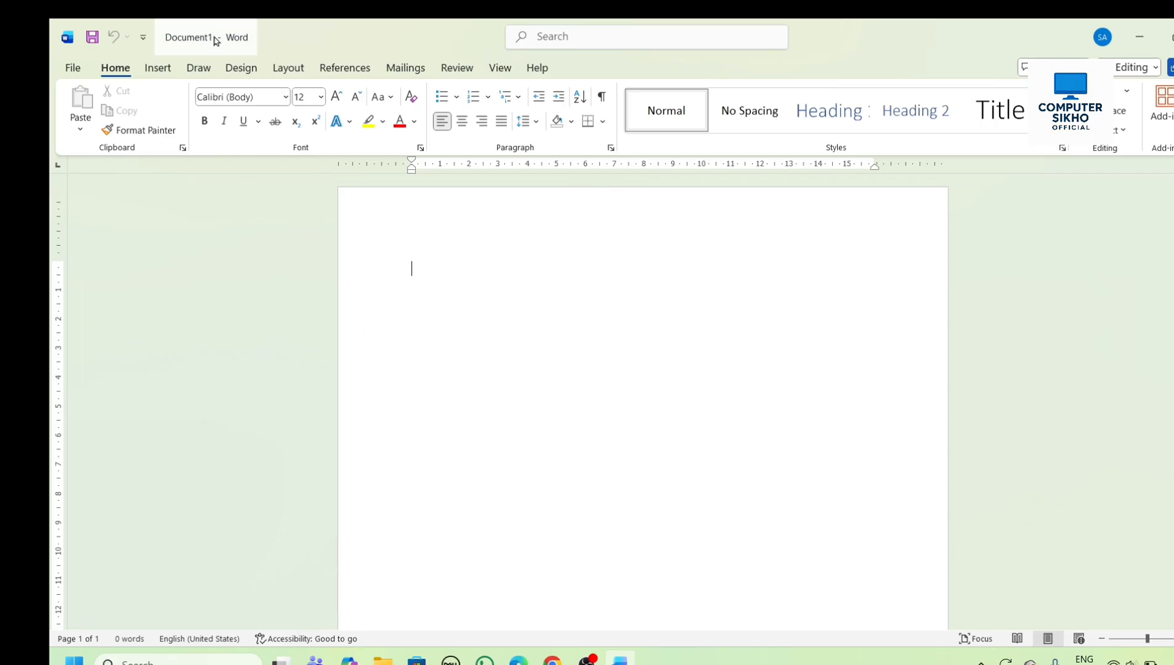
mouse_move(620, 661)
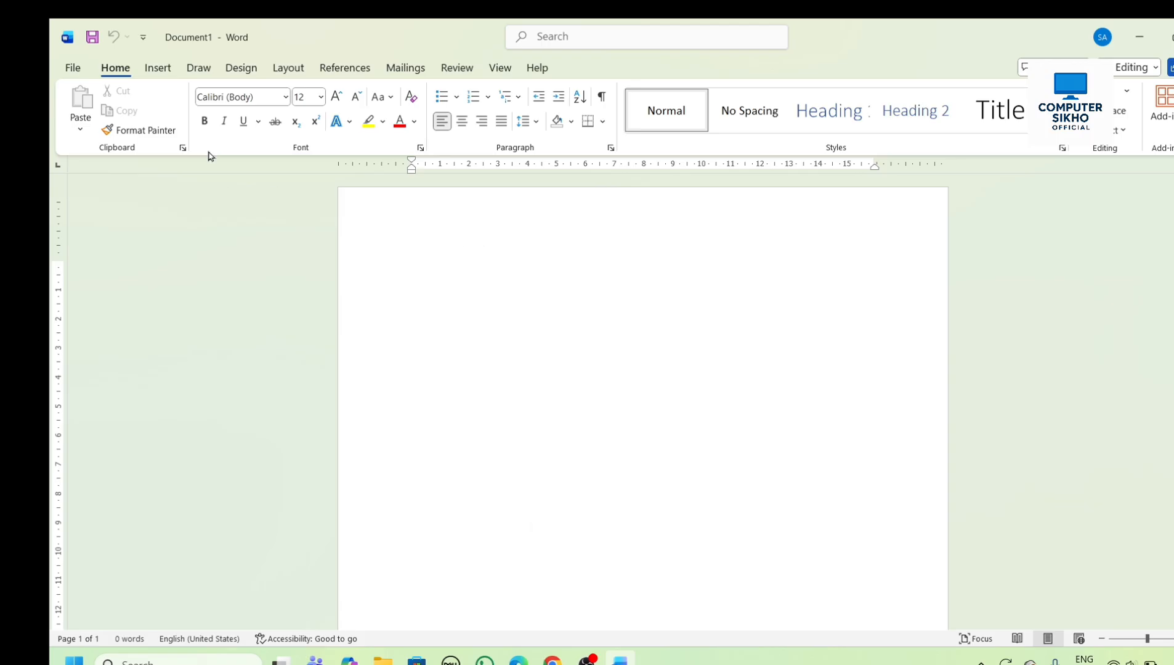
- Open the Dra wiring document from the recently used files
left_click(75, 68)
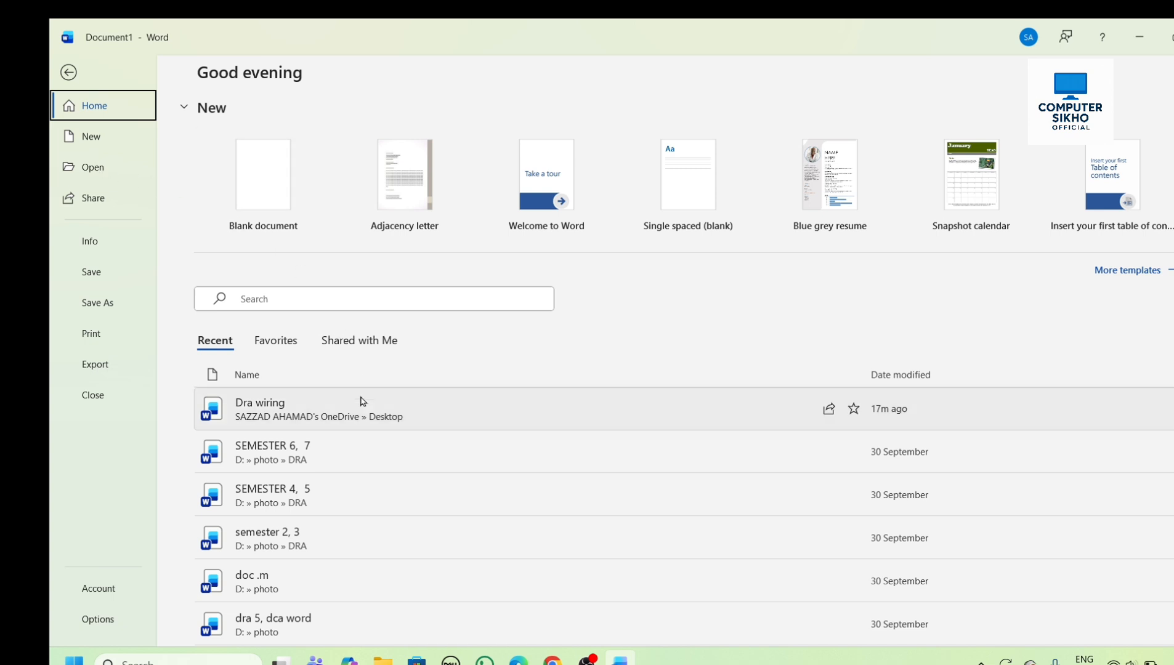
scroll(367, 402, "down", 2)
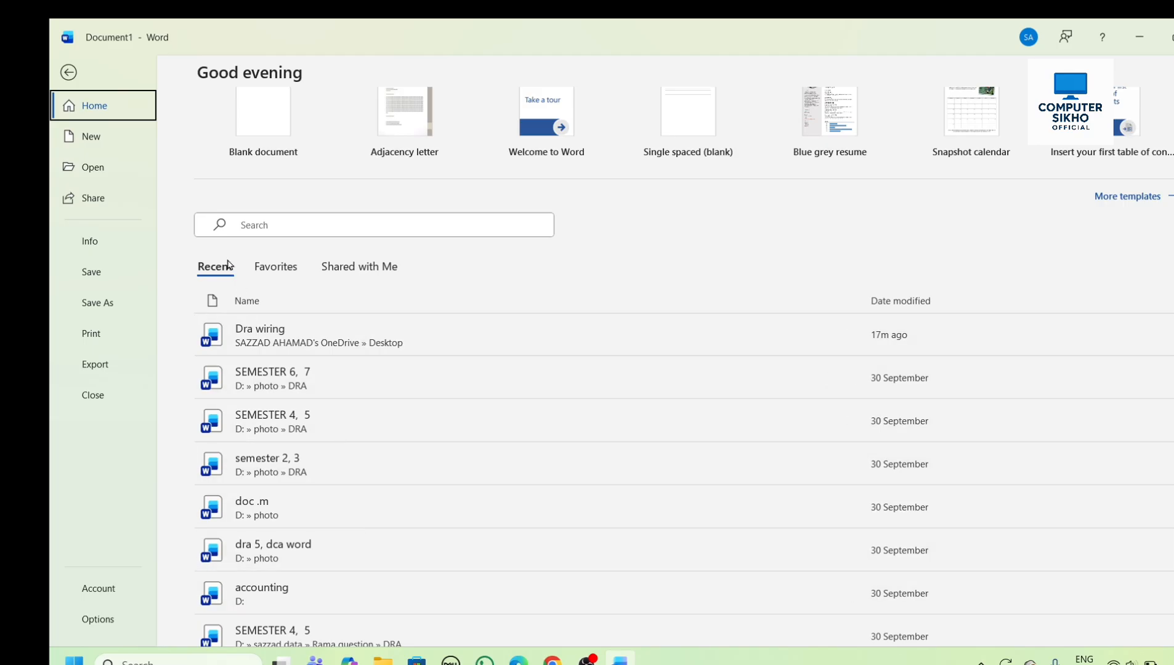
scroll(399, 452, "down", 3)
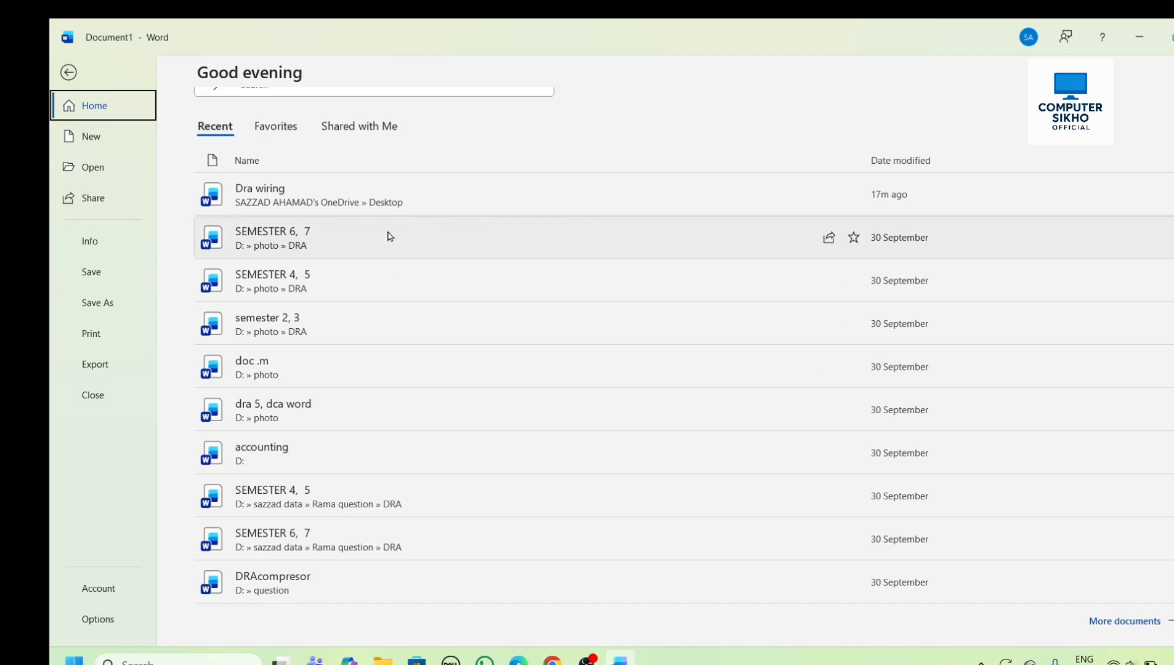
left_click(388, 199)
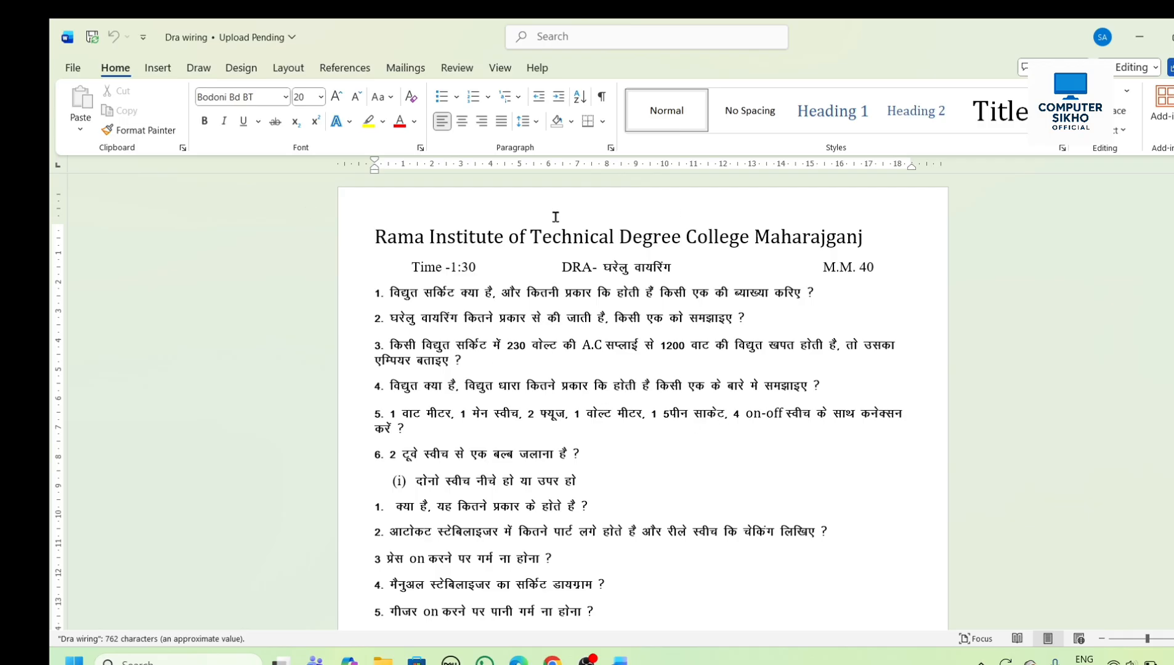
- Examine the link-sharing options for the Dra wiring document and dismiss them without sending anything
left_click(78, 70)
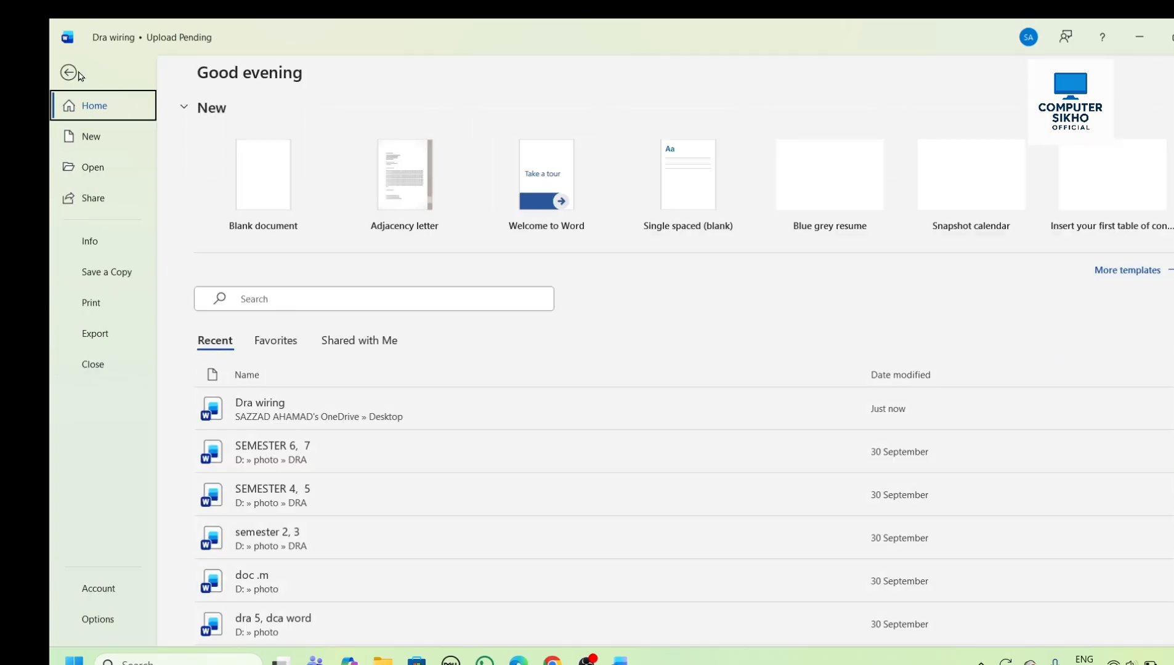
left_click(92, 198)
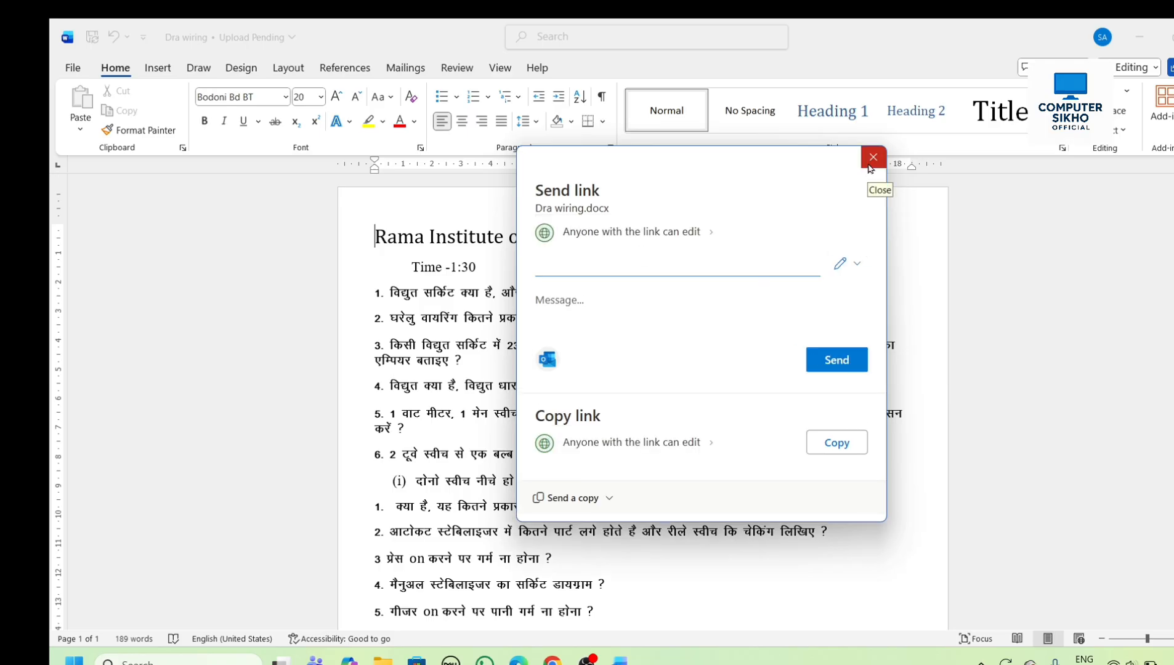
left_click(873, 157)
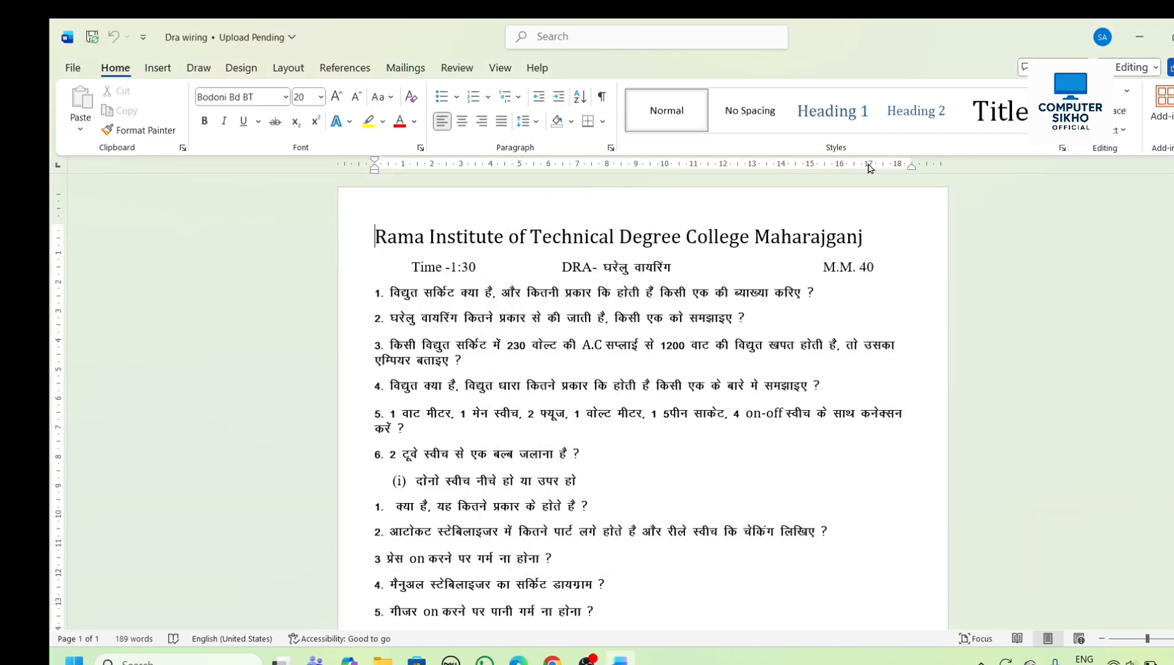
left_click(73, 70)
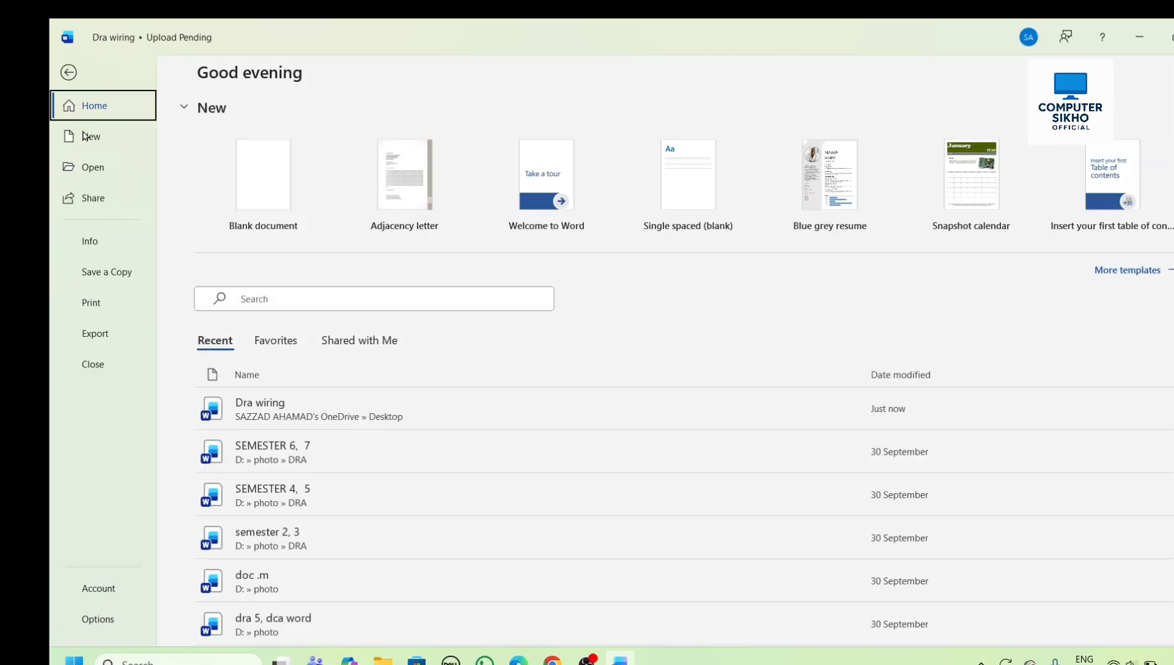
left_click(69, 72)
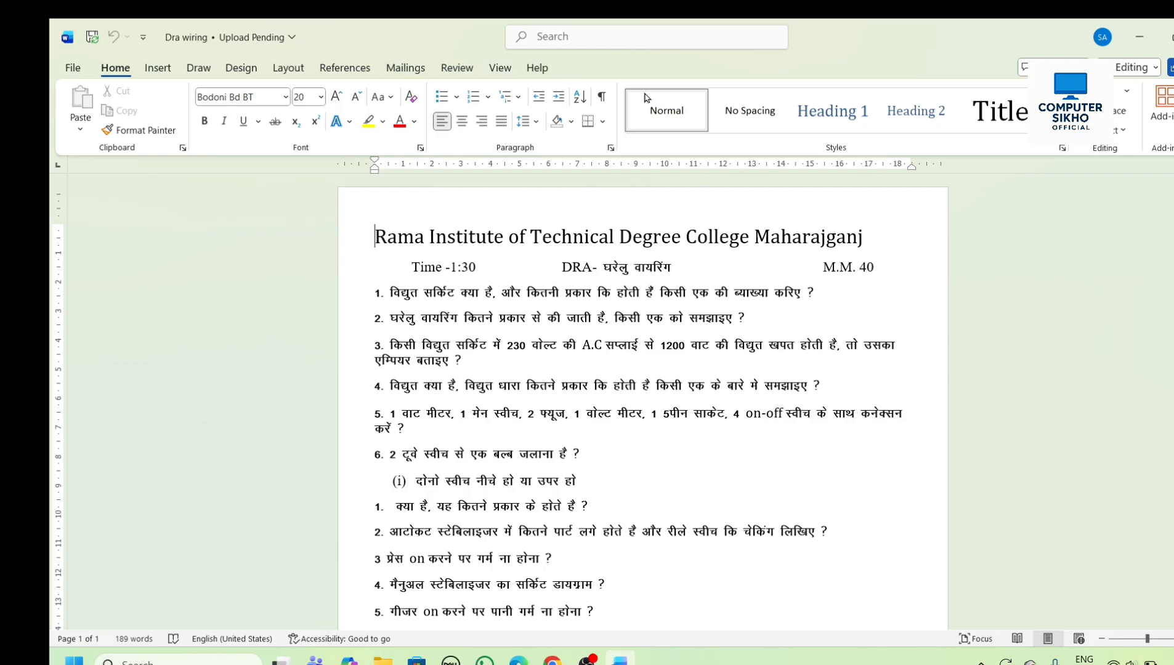
left_click(72, 69)
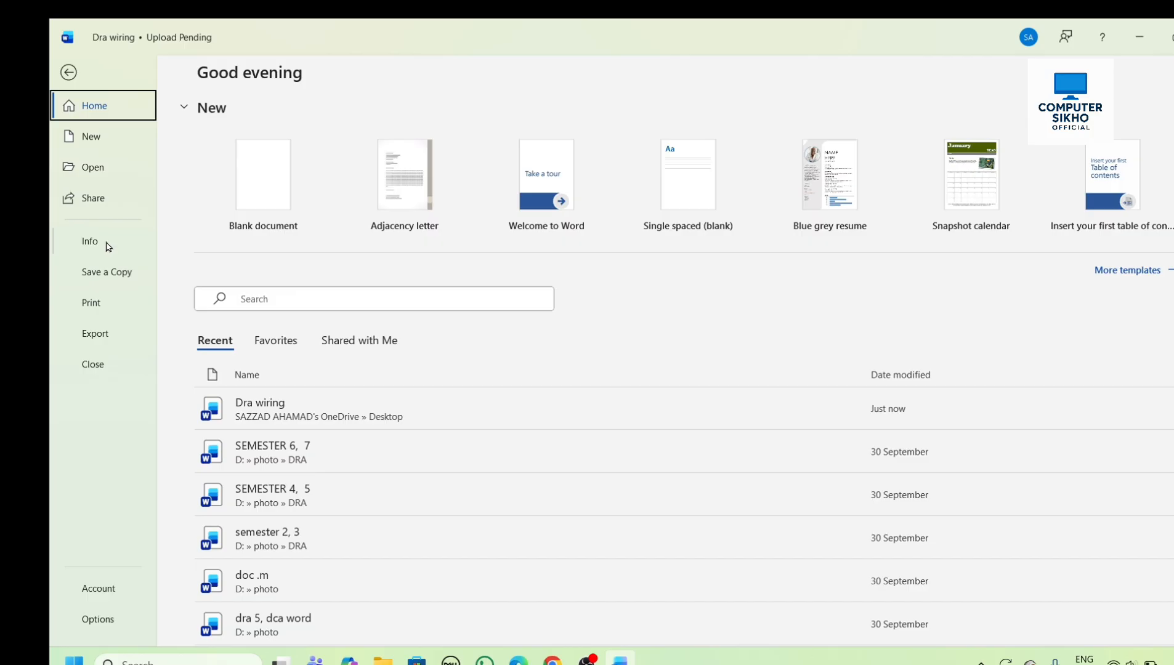
left_click(69, 72)
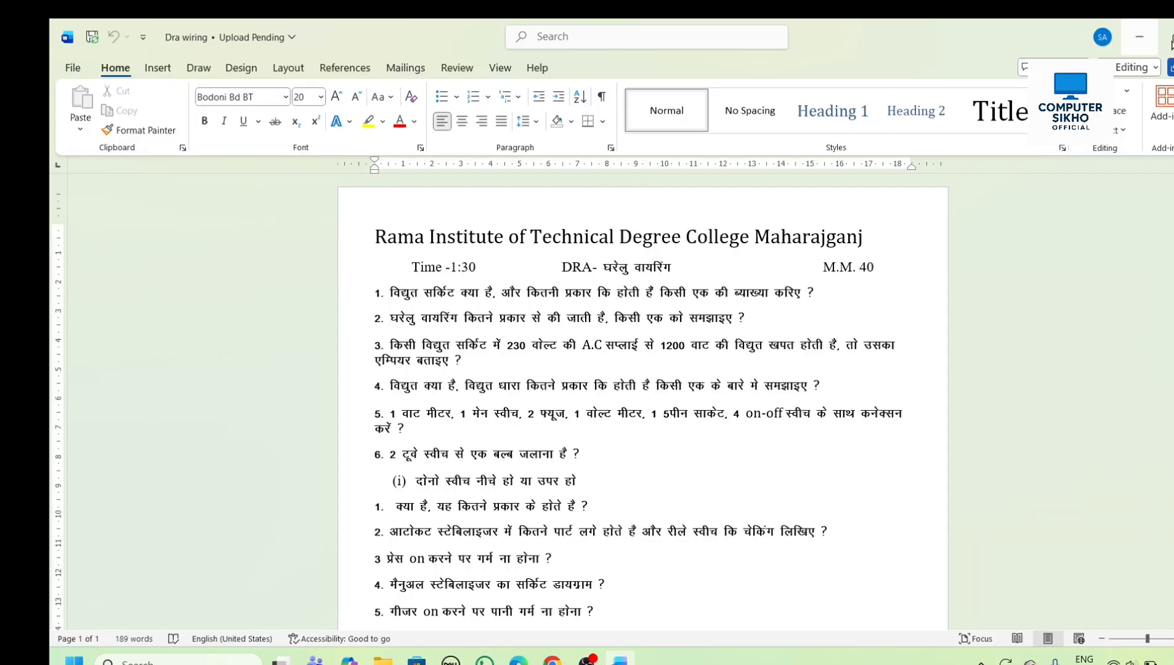
- Close the Dra wiring document and create a new blank document
left_click(73, 67)
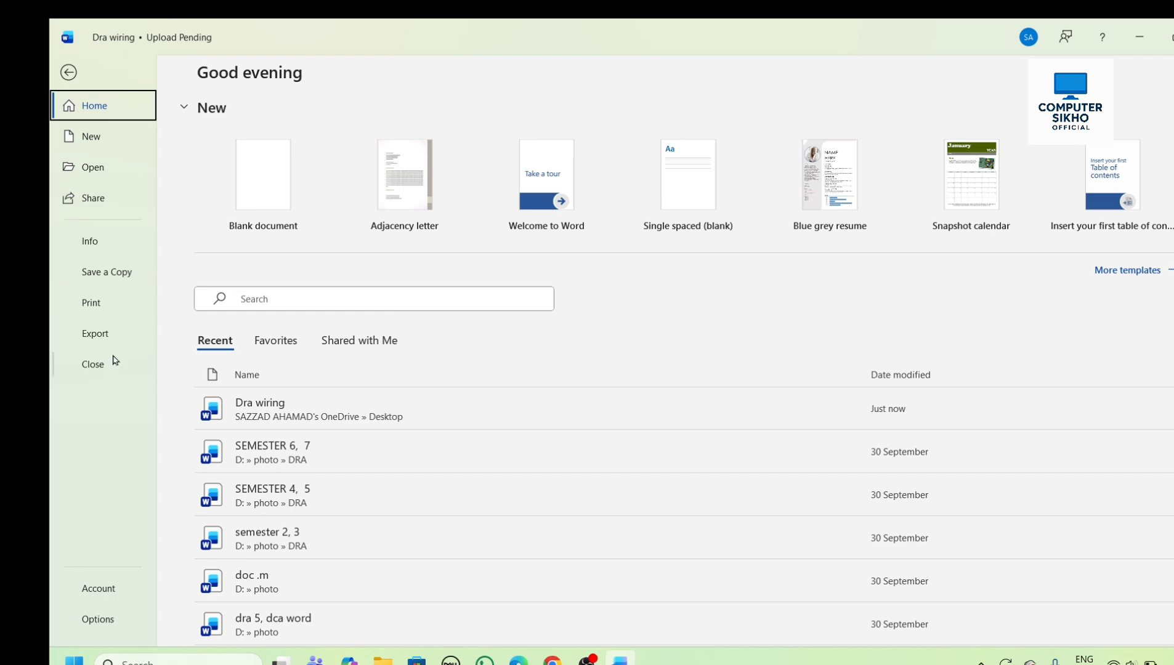
left_click(105, 365)
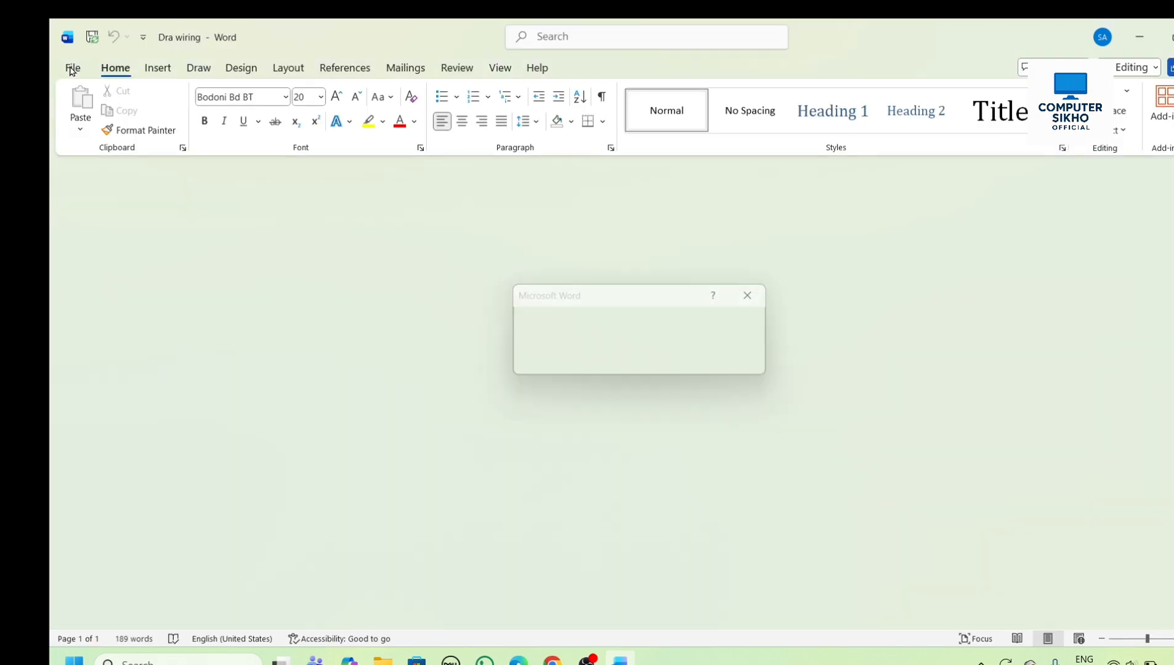
left_click(73, 68)
left_click(92, 134)
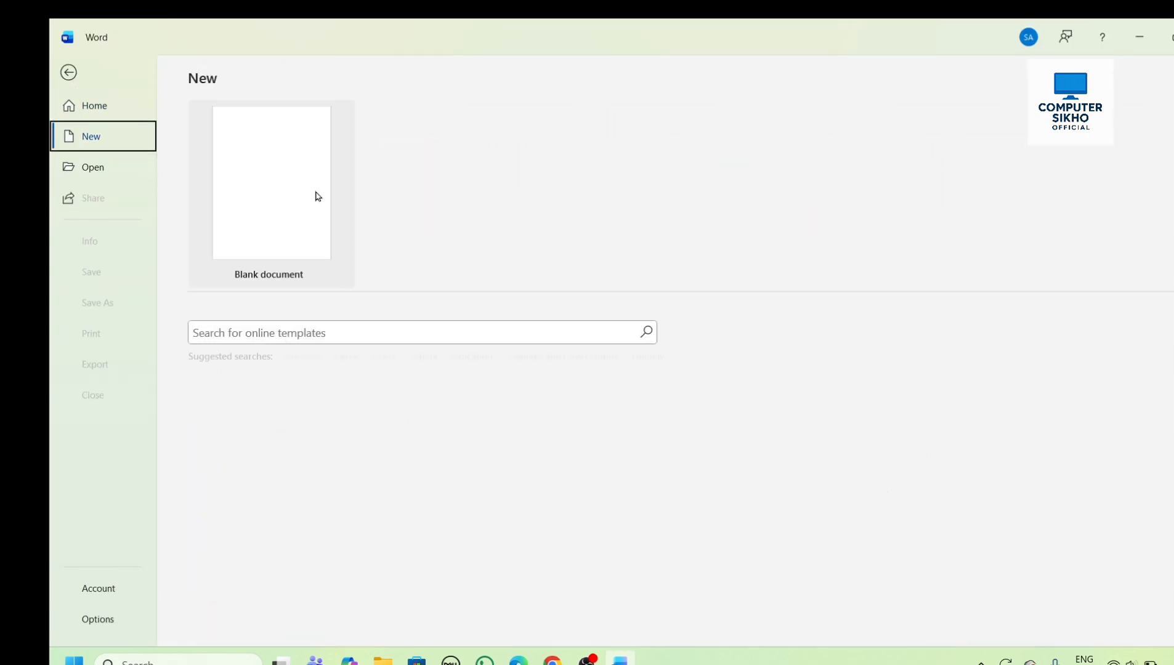
left_click(291, 199)
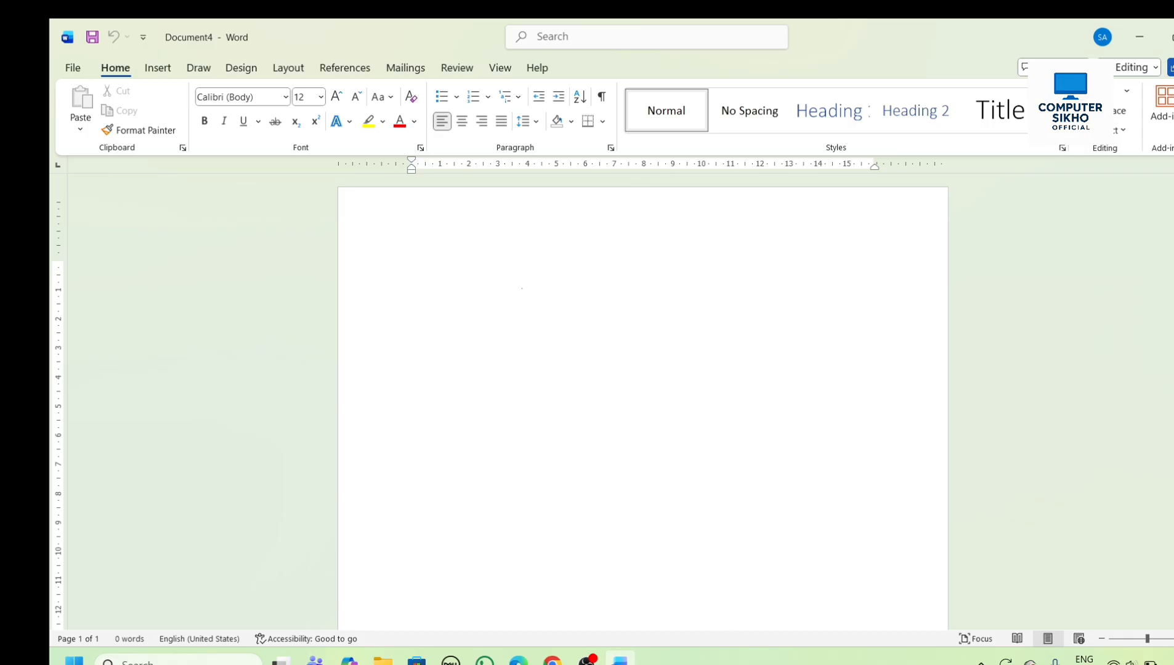
- Fill the blank document with five paragraphs of sample text using =rand(5)
type("=ra")
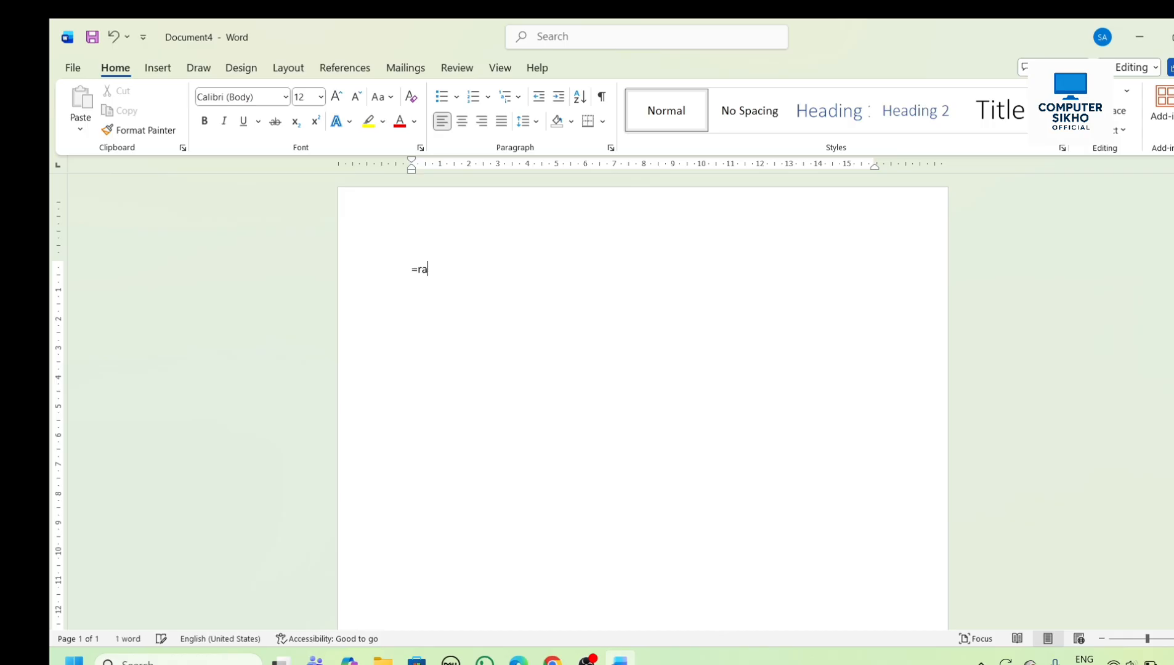
type("nd(5)")
key("Return")
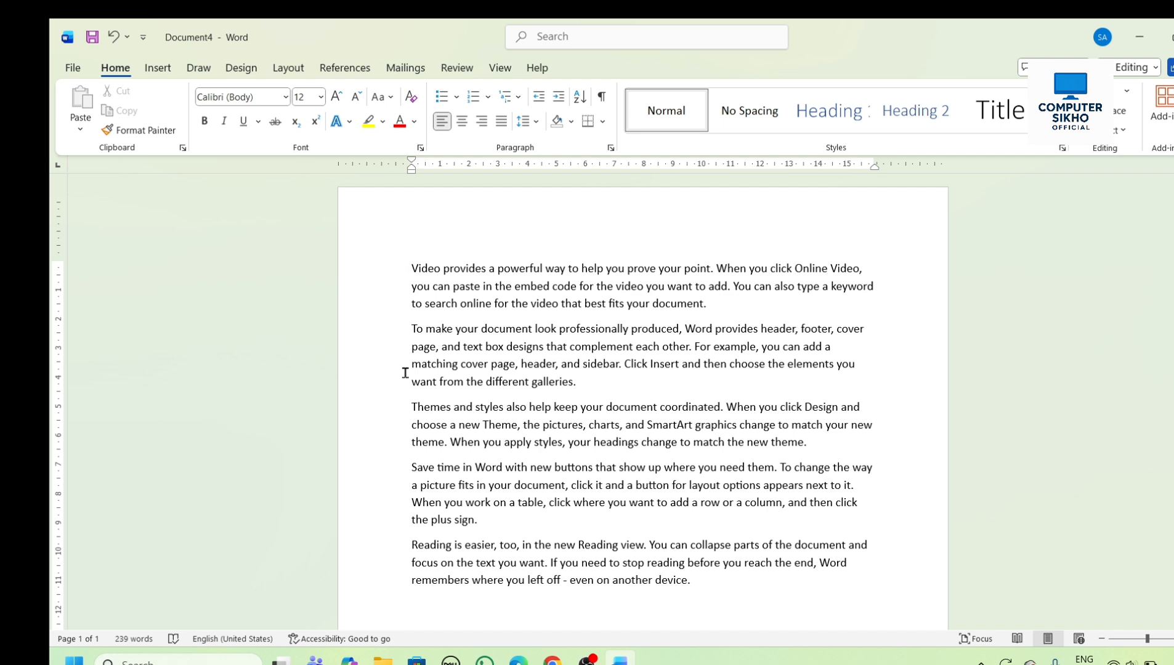
- Save the sample-text document to the Desktop as a Word document named data1
left_click(73, 69)
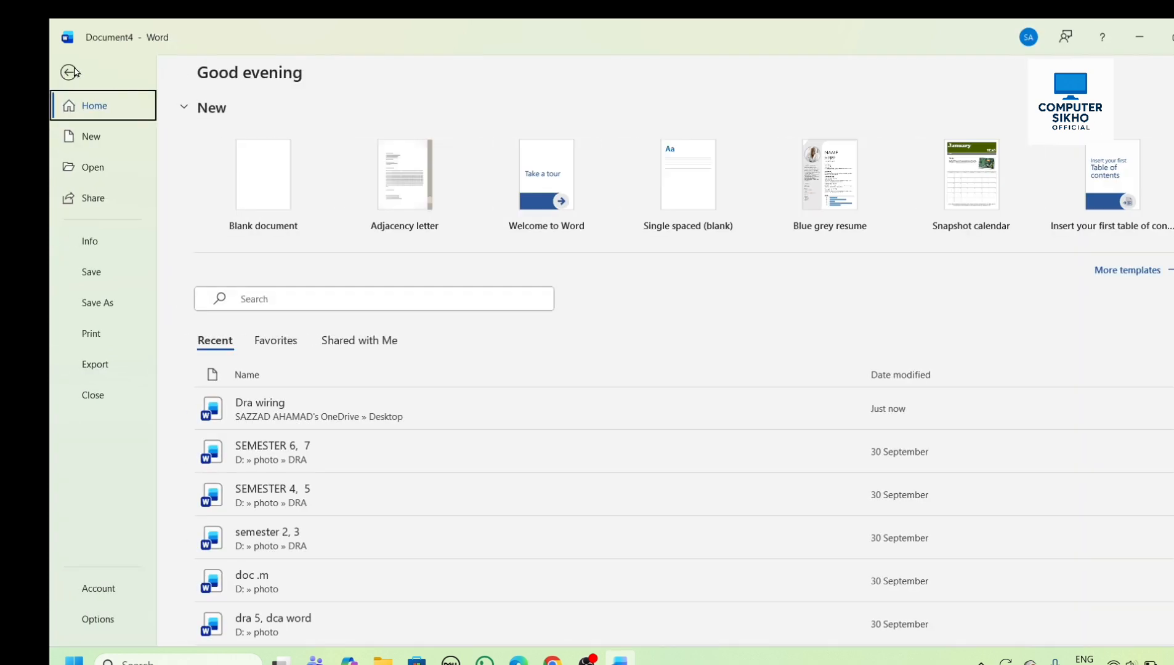
left_click(95, 279)
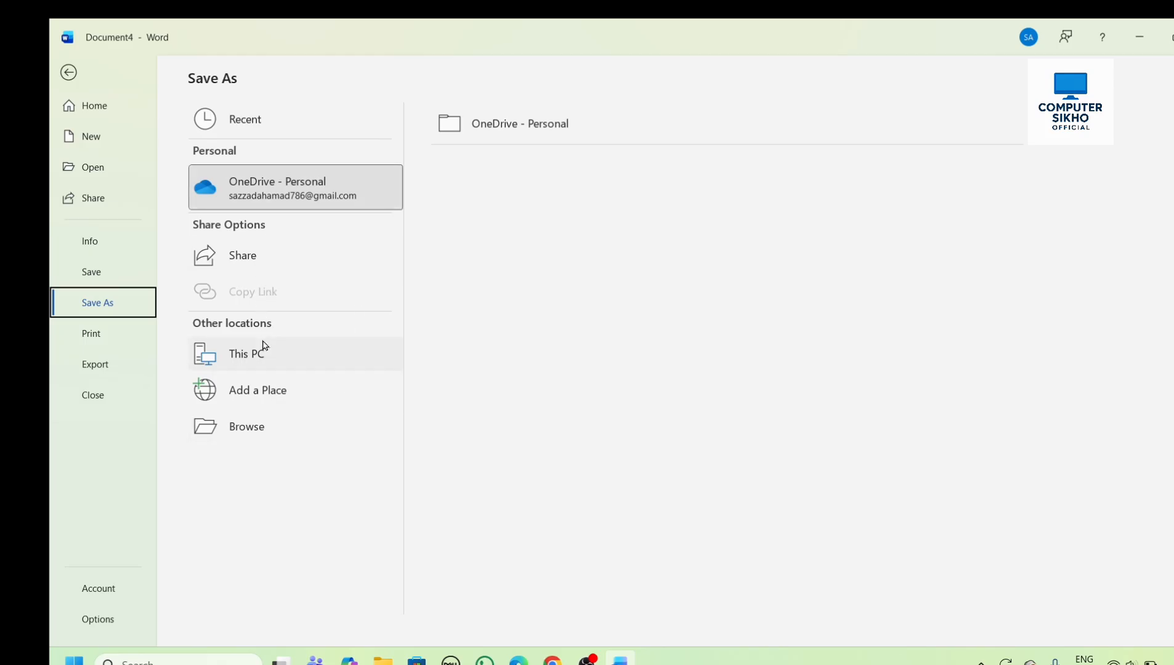
left_click(249, 354)
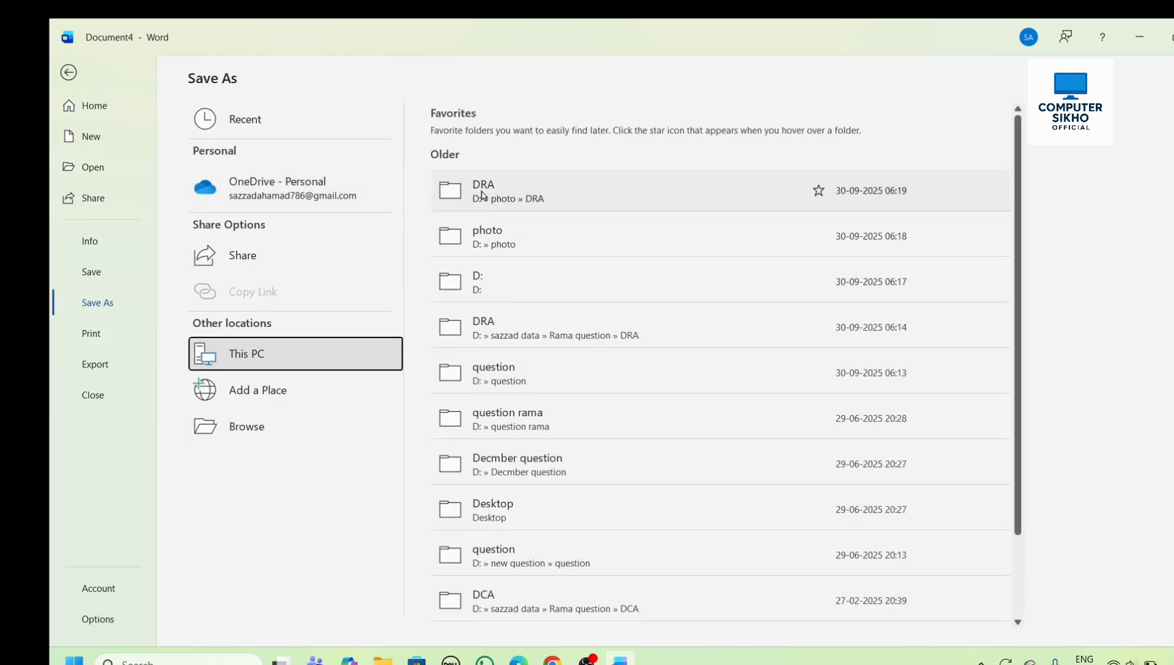
scroll(514, 421, "down", 3)
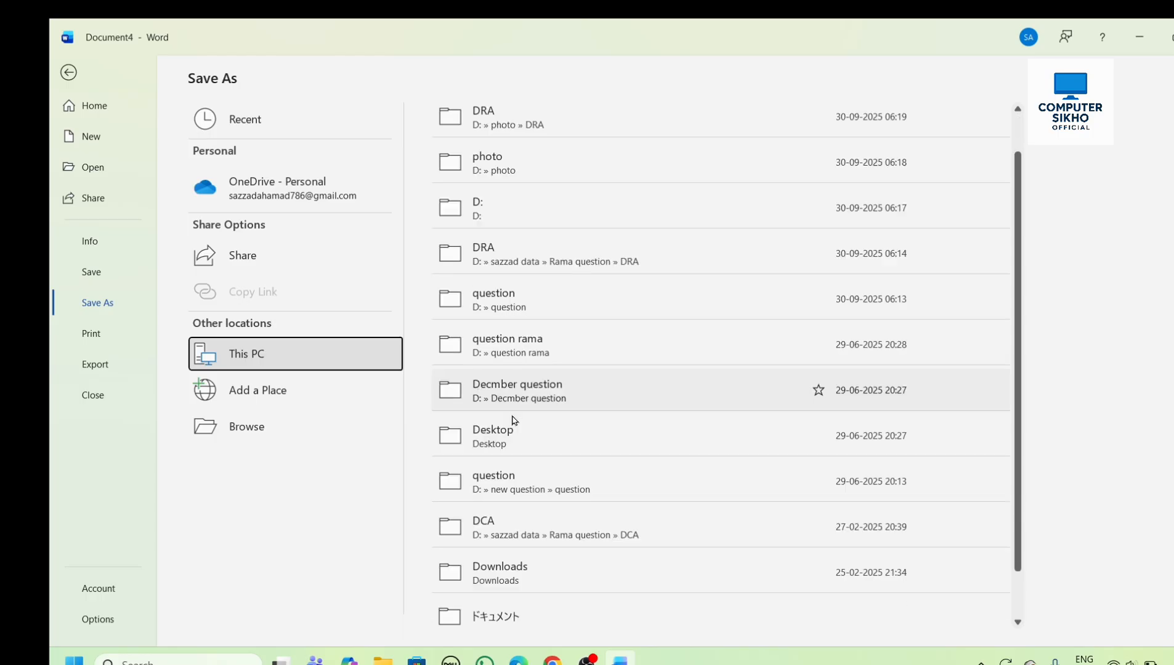
double_click(349, 356)
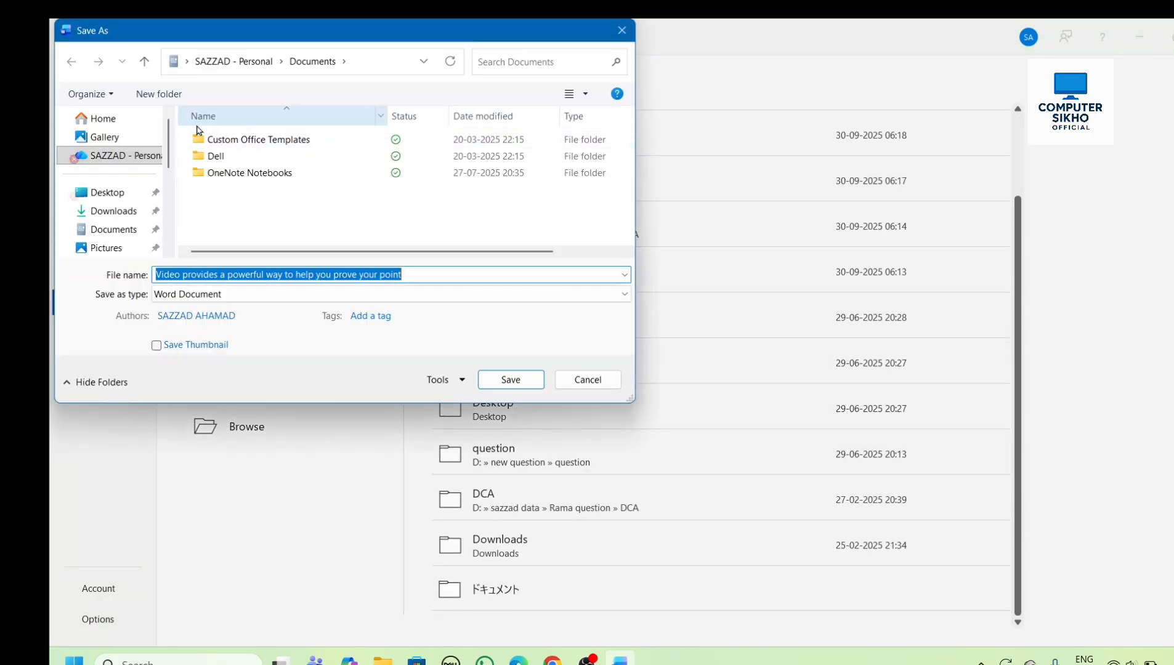
left_click(124, 195)
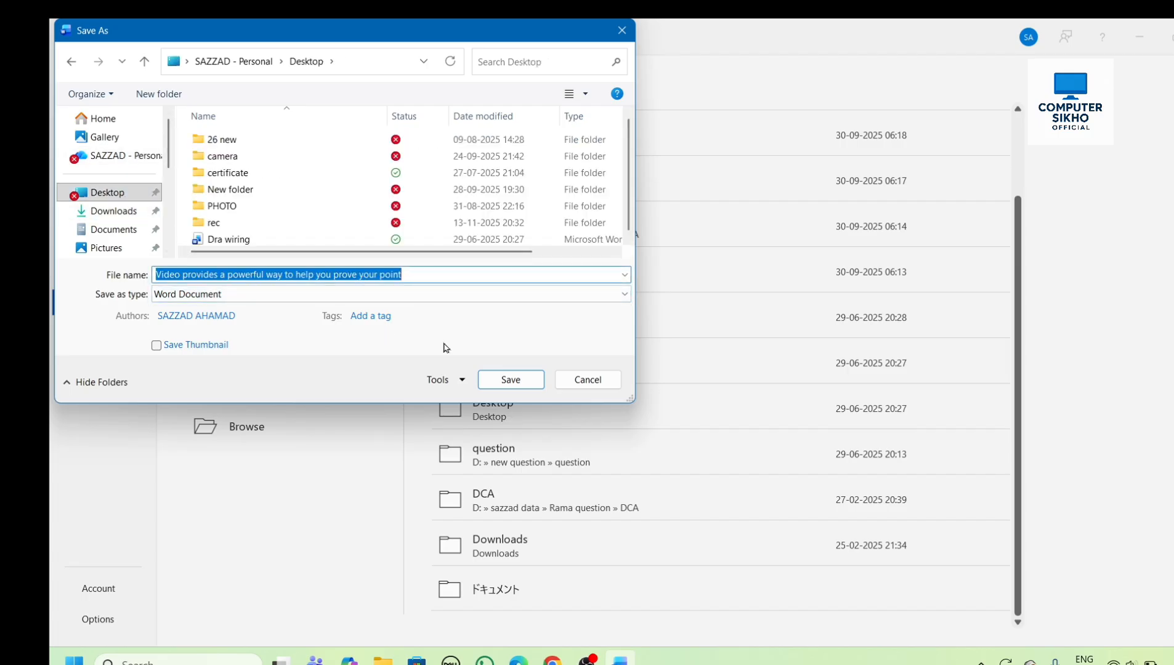
type("data1")
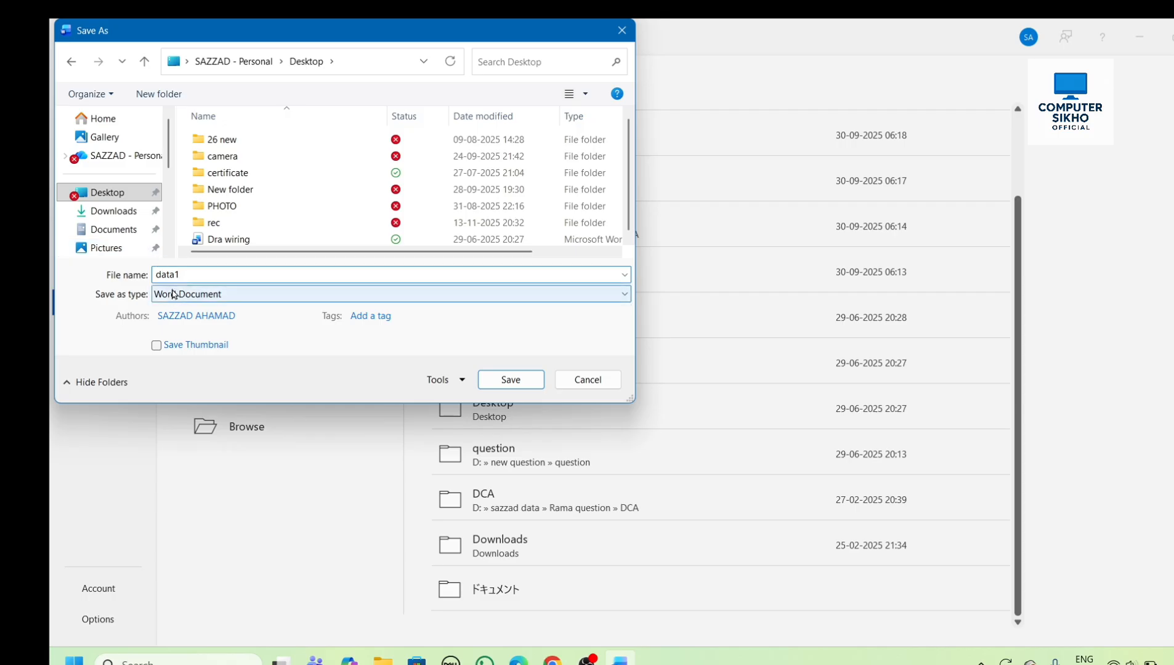
left_click(525, 385)
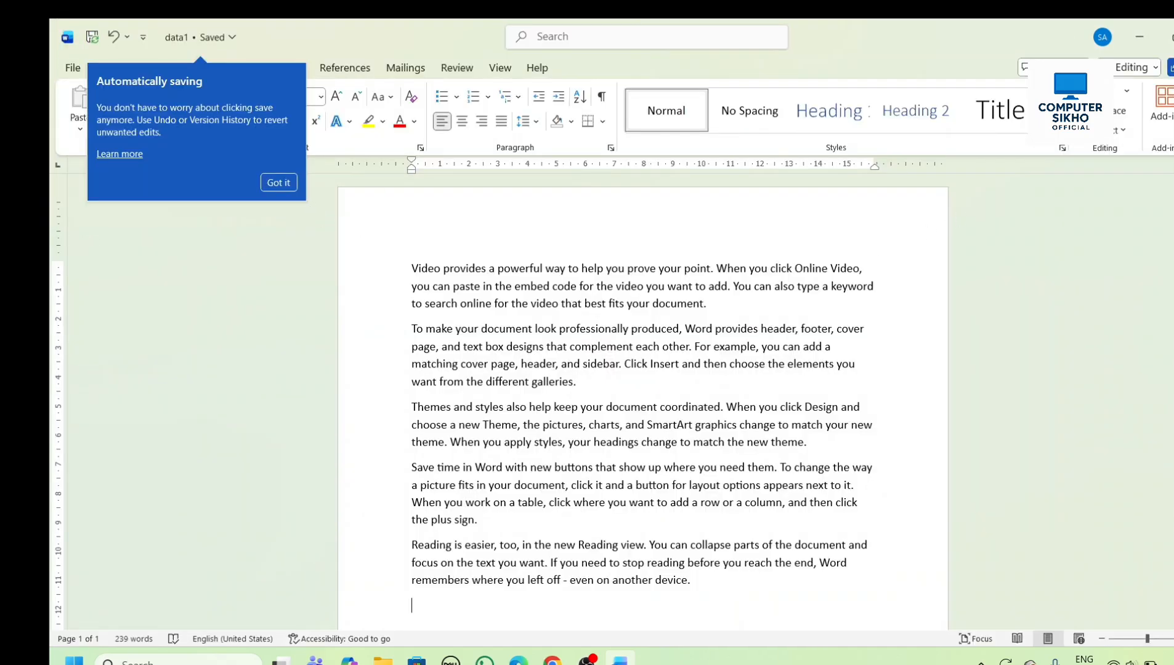
- Close the data1 document and reopen it from the Desktop
key("alt+F4")
left_click(752, 286)
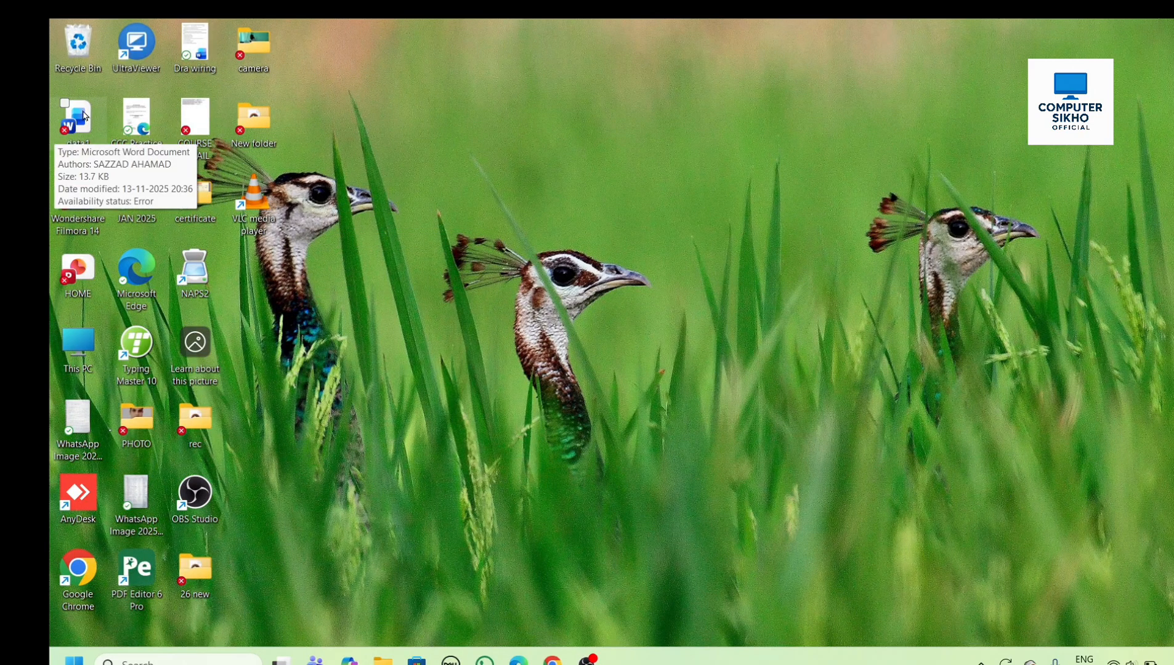
double_click(80, 117)
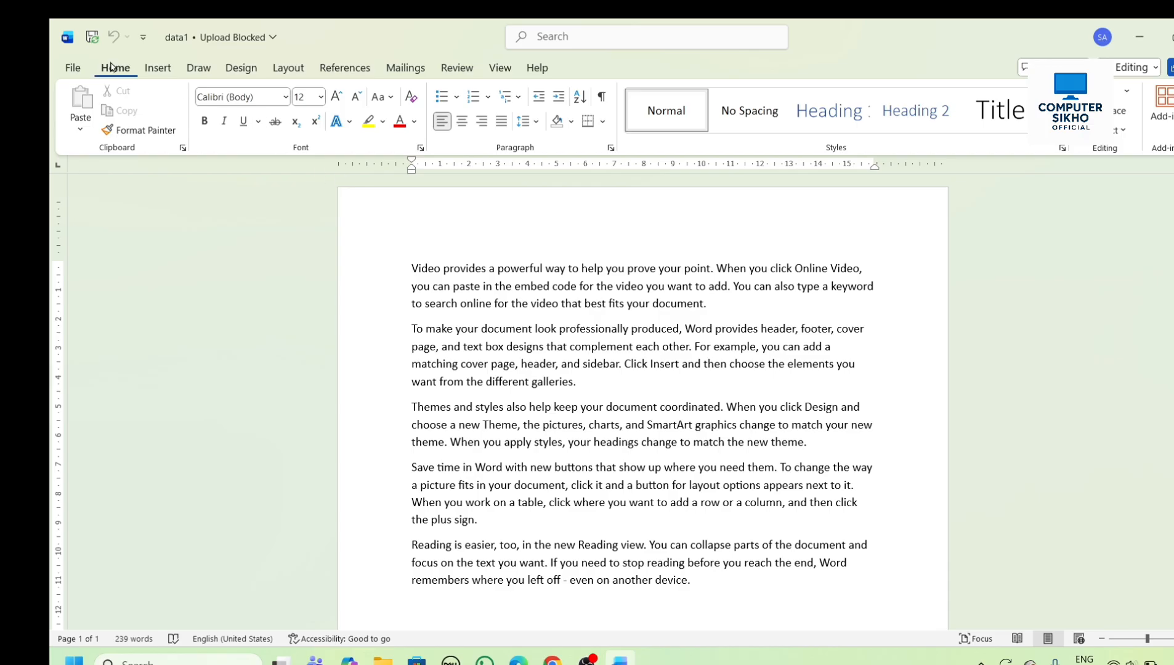
- Save a copy of the data1 document to the Desktop under the name data2
left_click(73, 68)
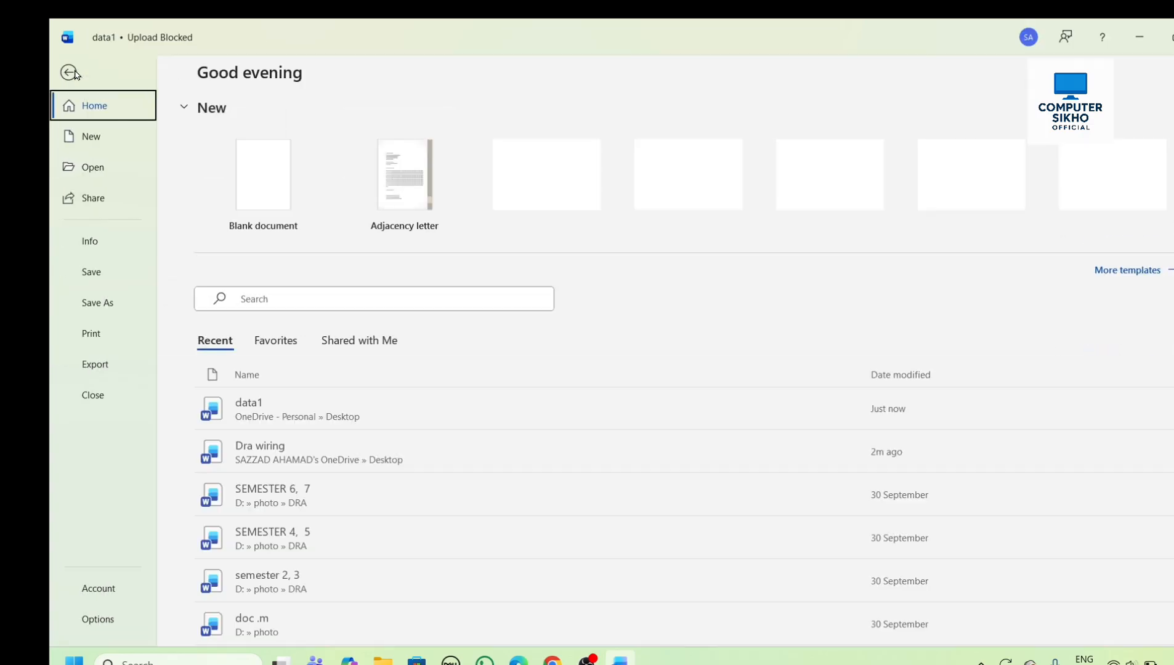
left_click(98, 308)
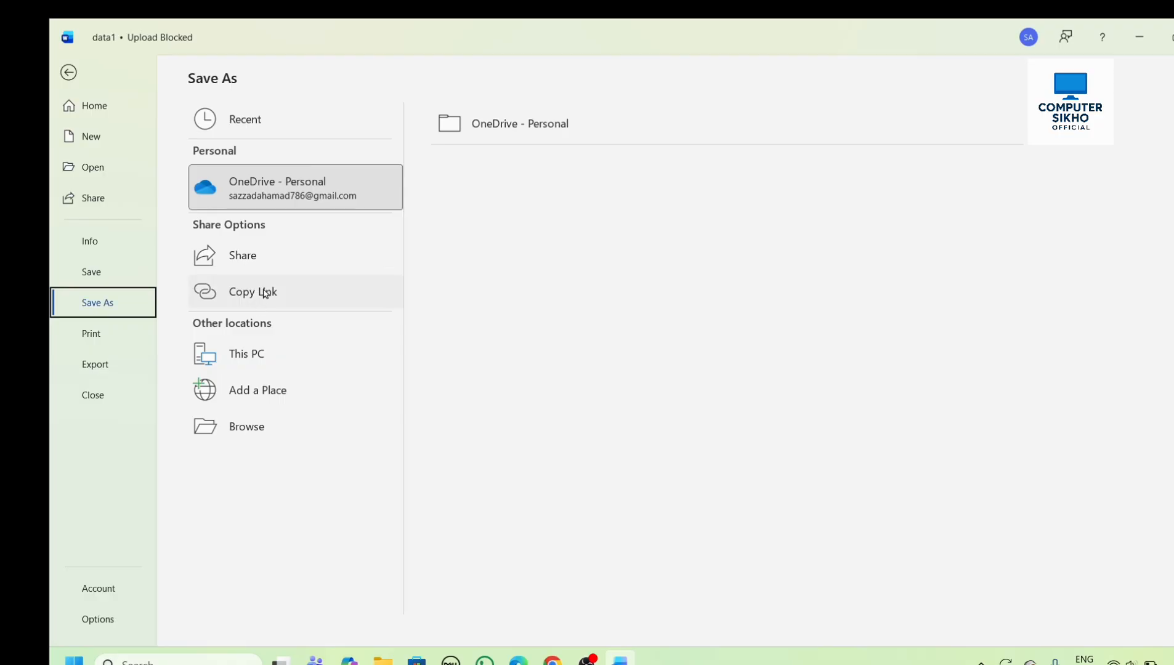
double_click(269, 345)
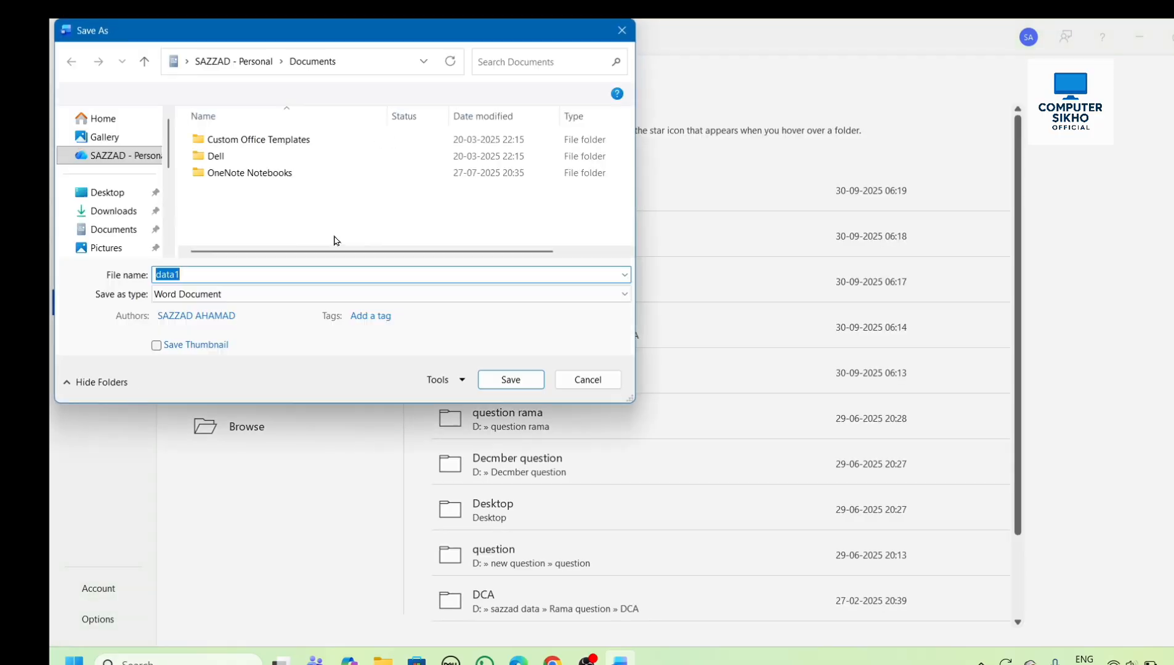
left_click(99, 193)
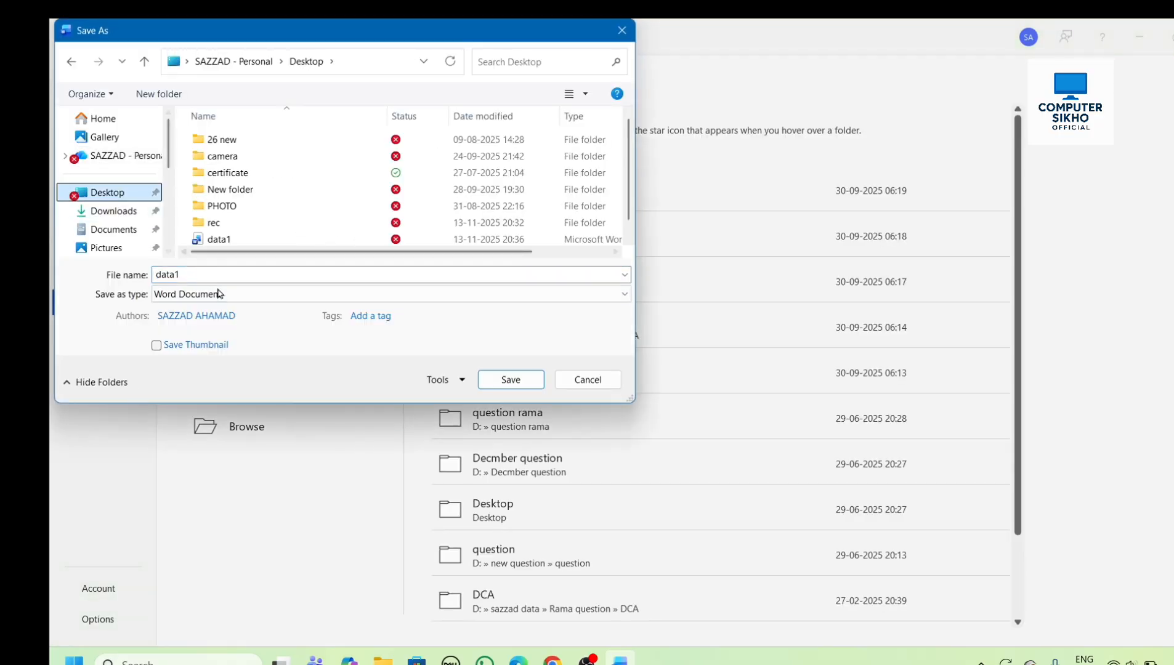
left_click(206, 275)
left_click(219, 276)
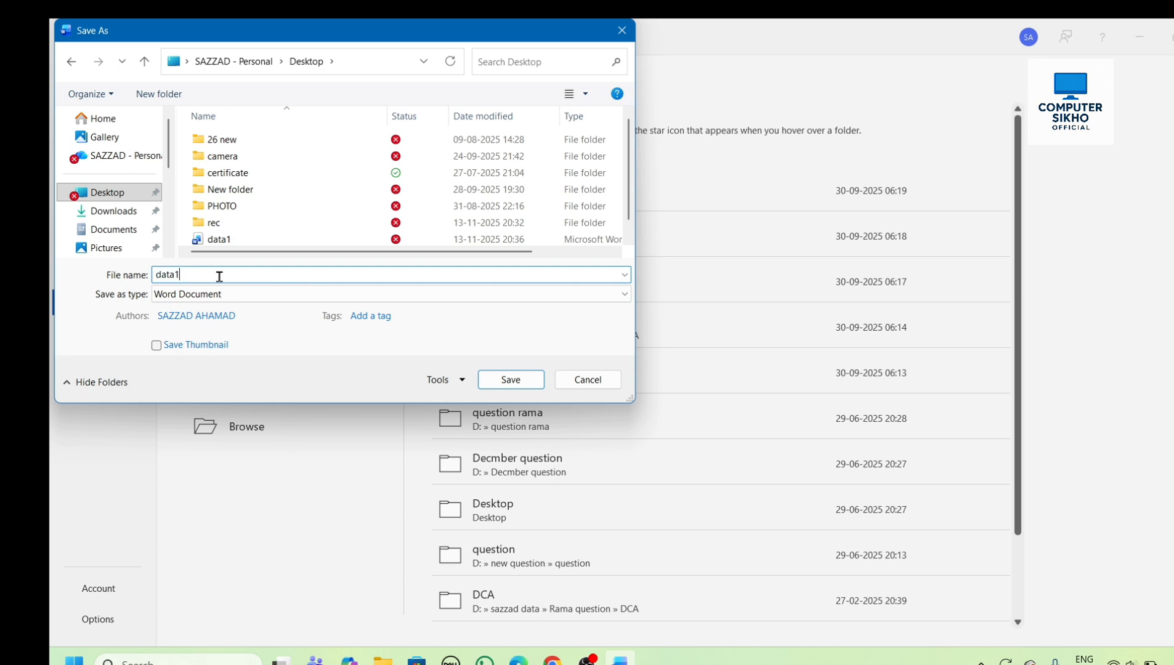
key("BackSpace")
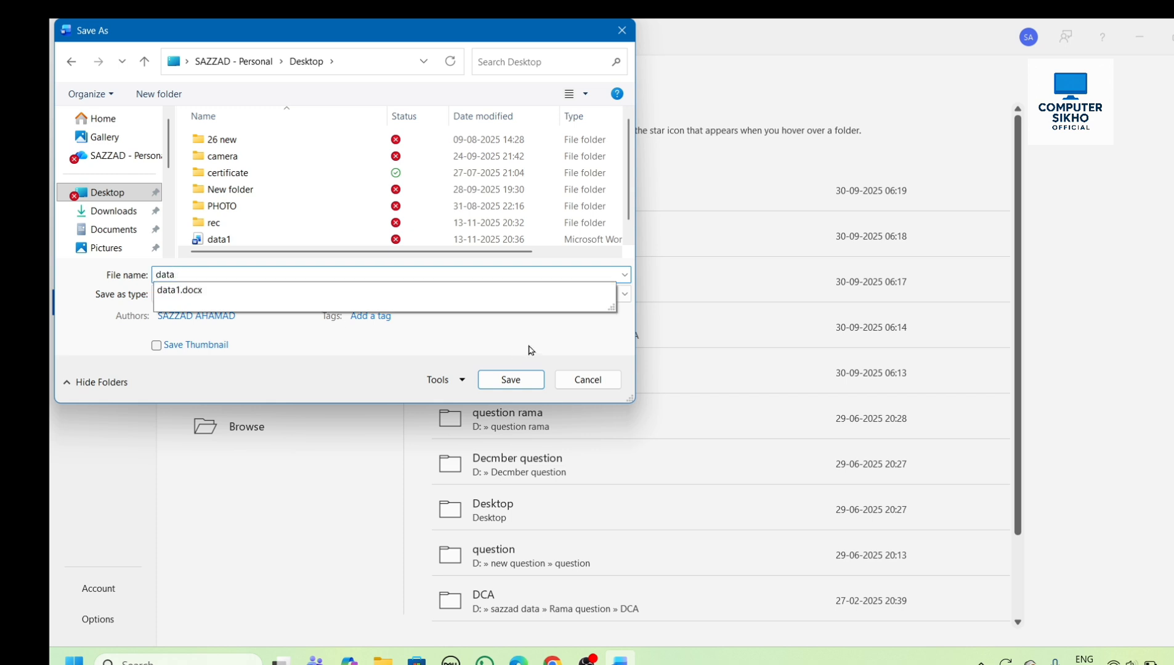
type("2")
left_click(517, 382)
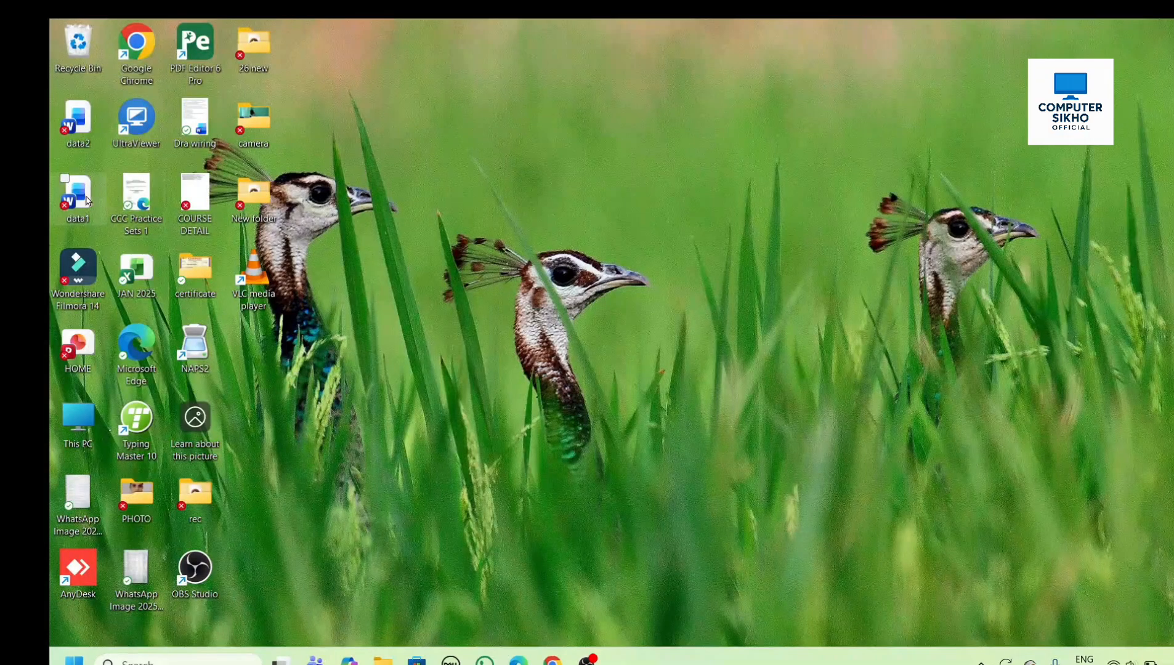
- Open data2 from the Desktop and encrypt it with a password, entering and confirming the document password
left_click(82, 134)
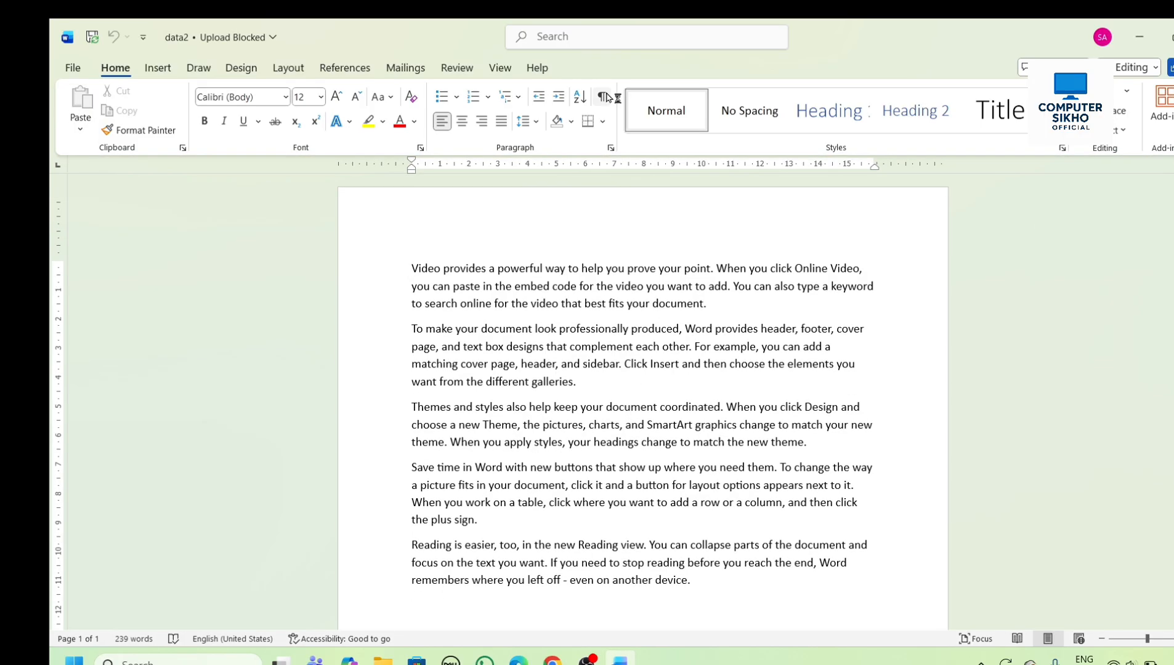
left_click(69, 69)
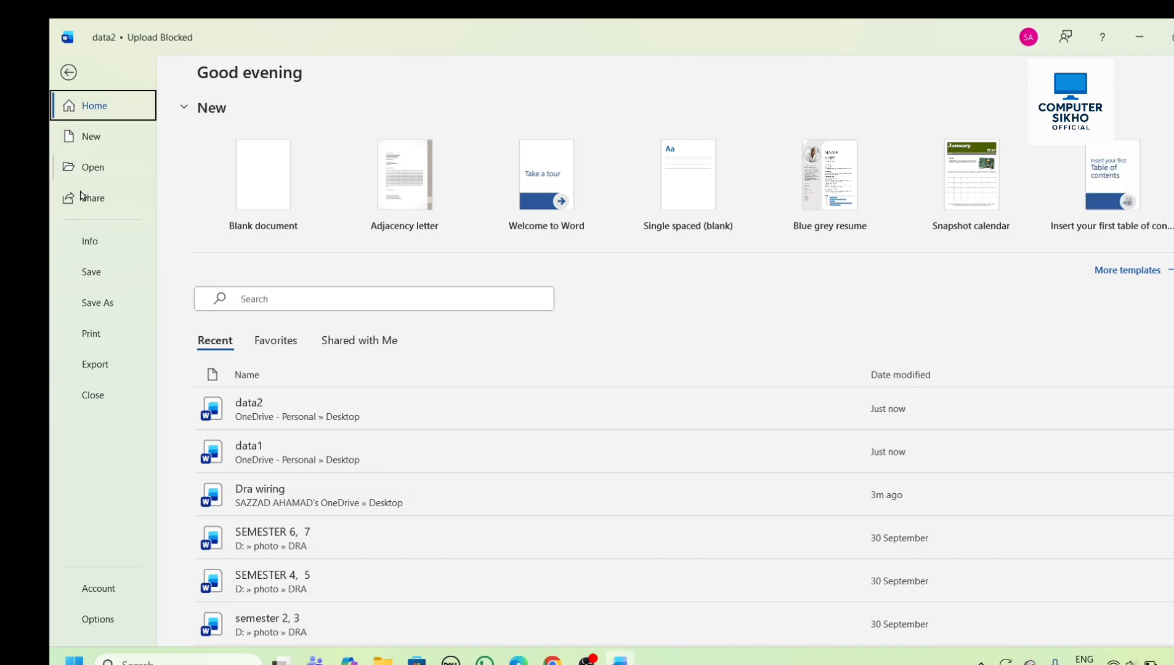
left_click(90, 246)
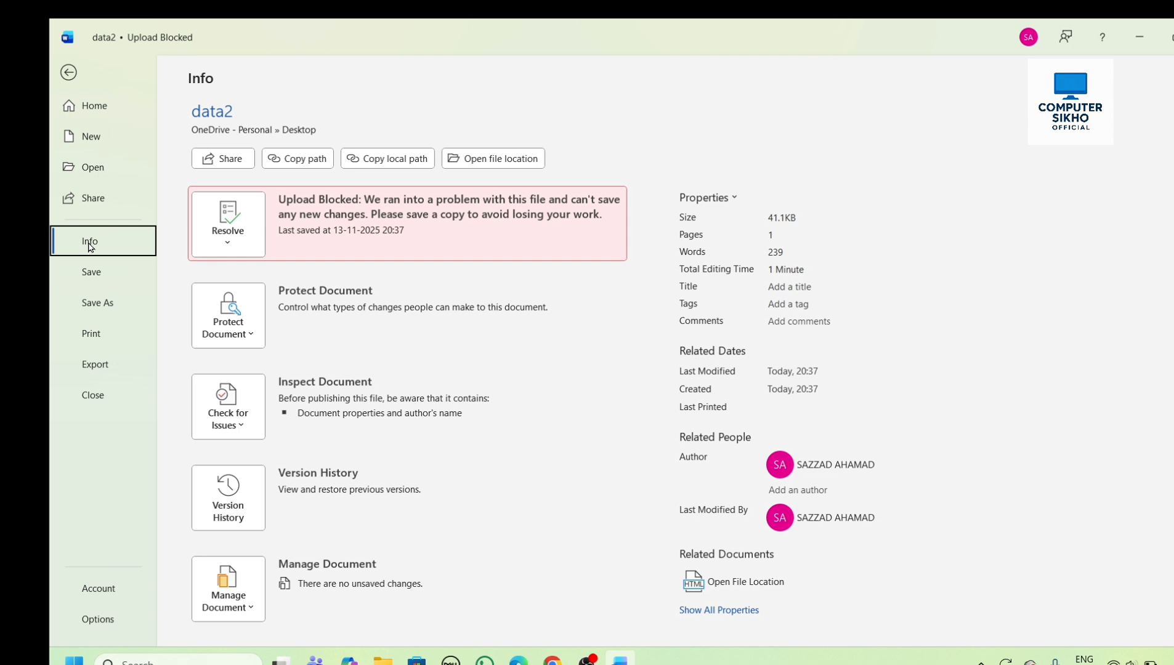
left_click(249, 339)
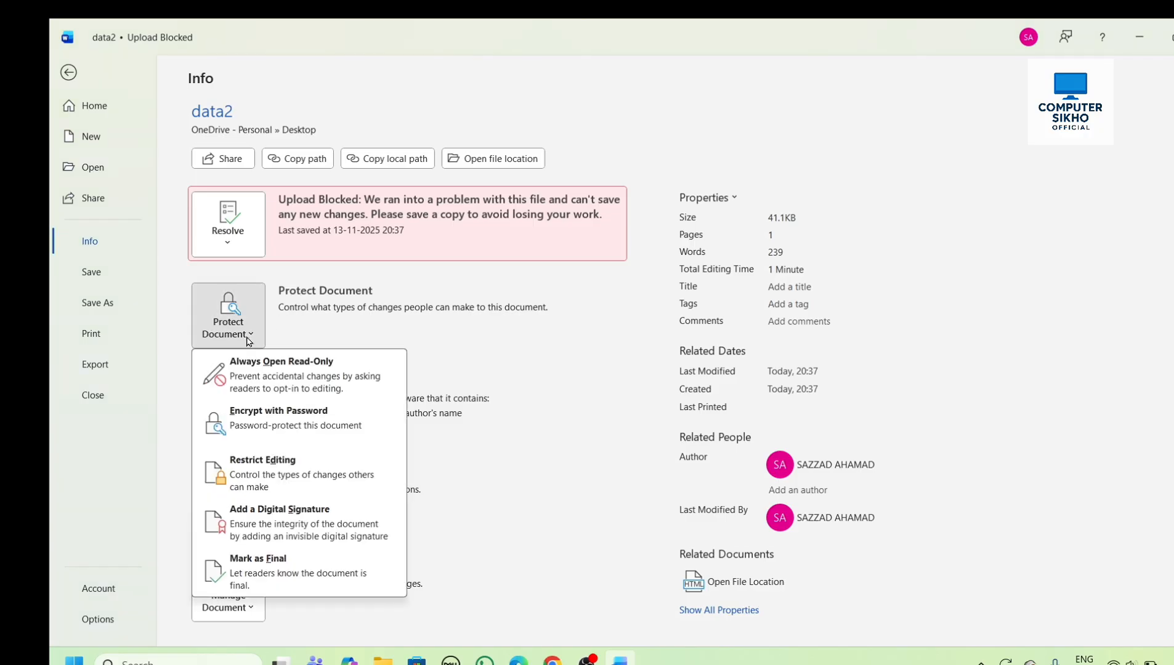
left_click(269, 431)
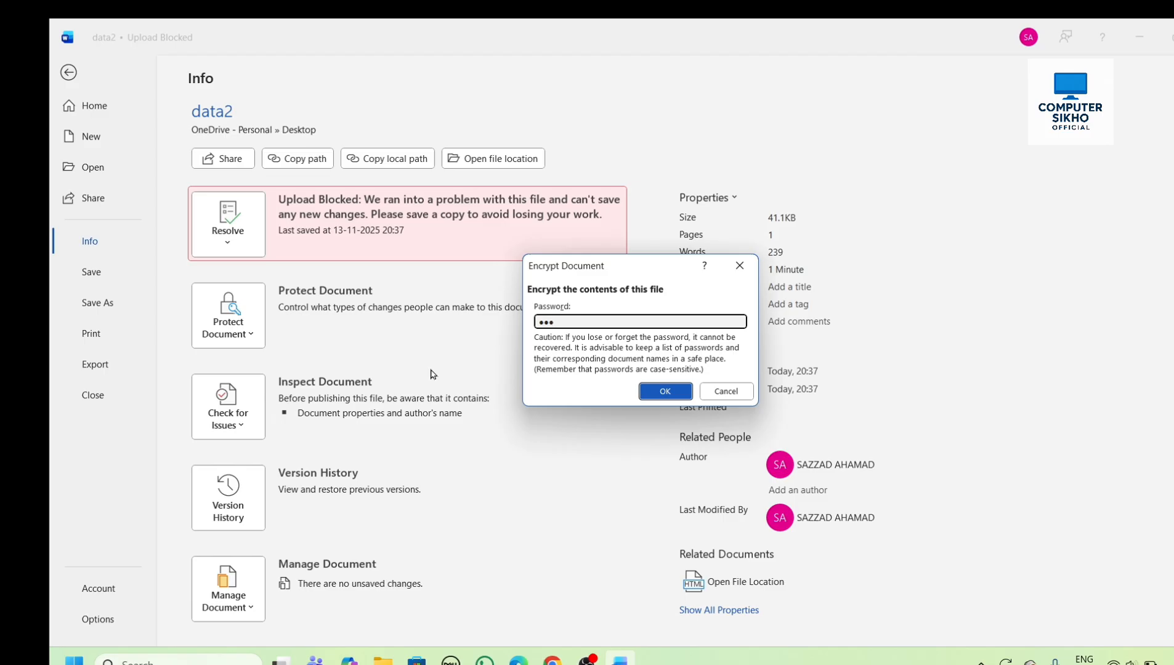
left_click(661, 395)
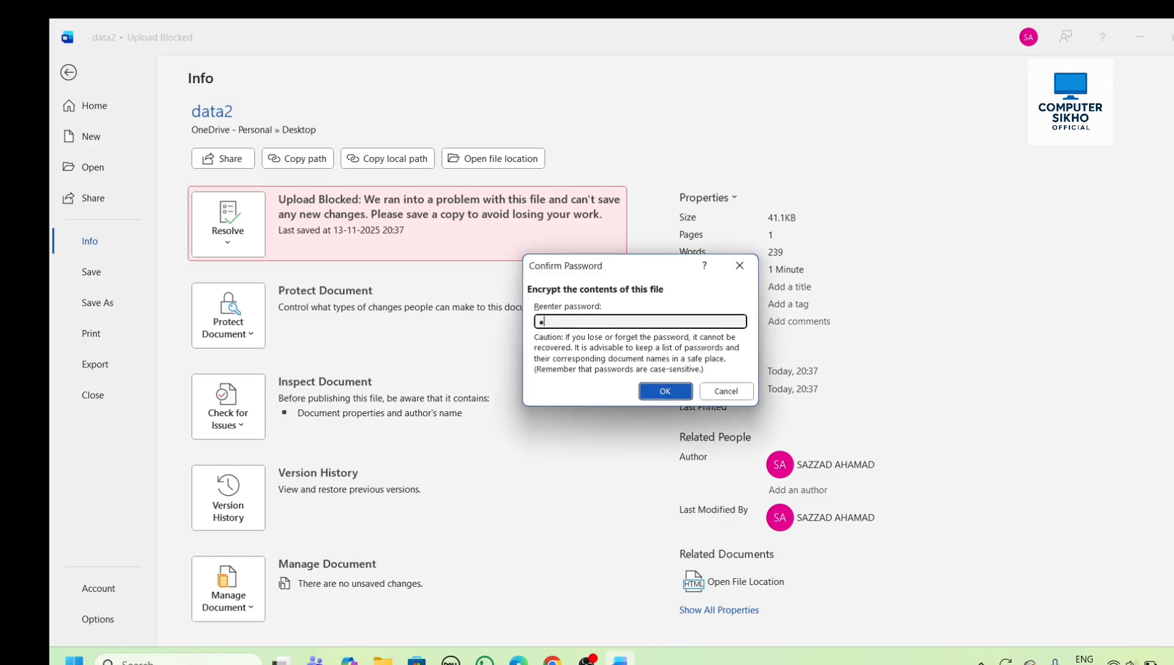
left_click(654, 390)
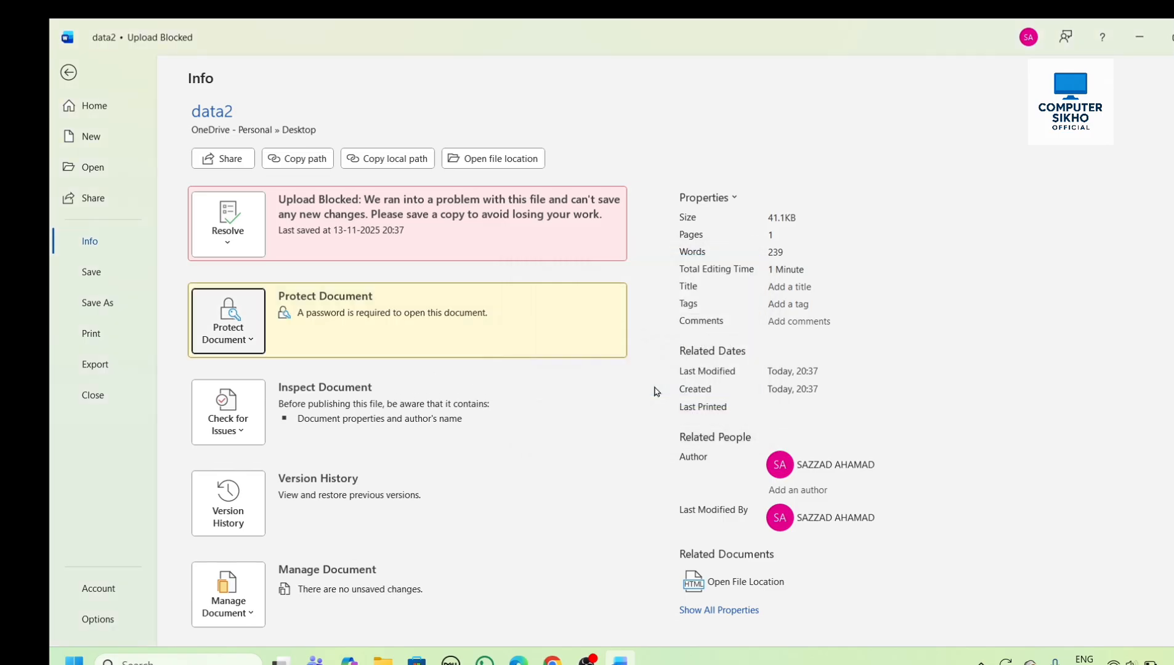
- Close data2 and reopen it from the Desktop by entering the document password
left_click(68, 72)
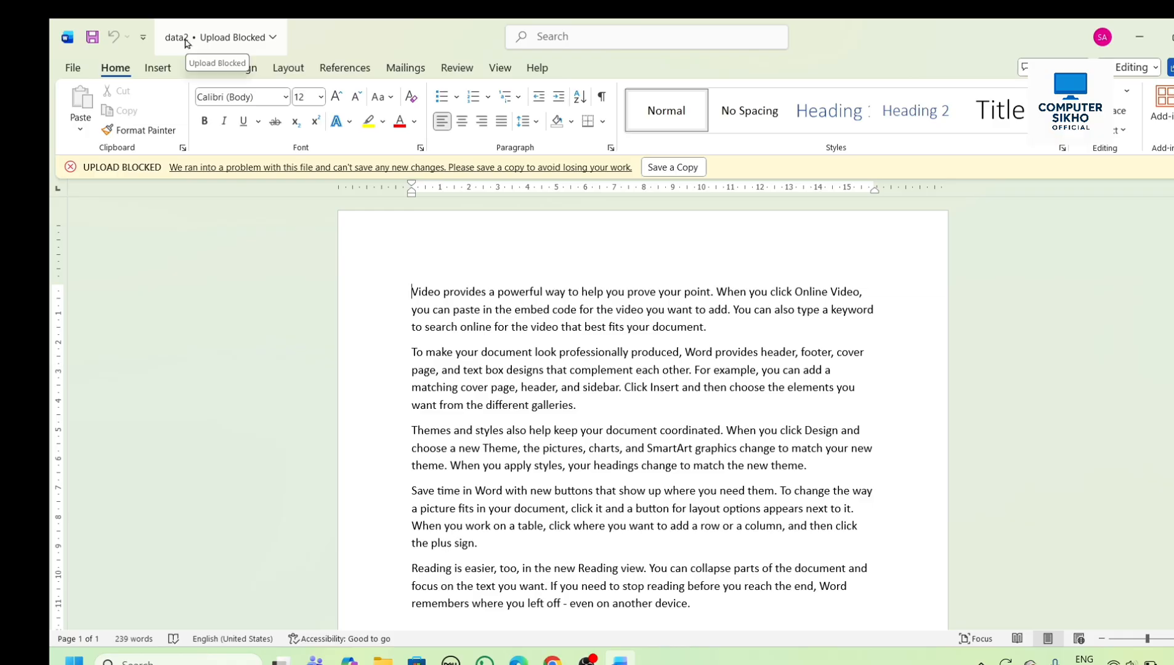
left_click(1173, 37)
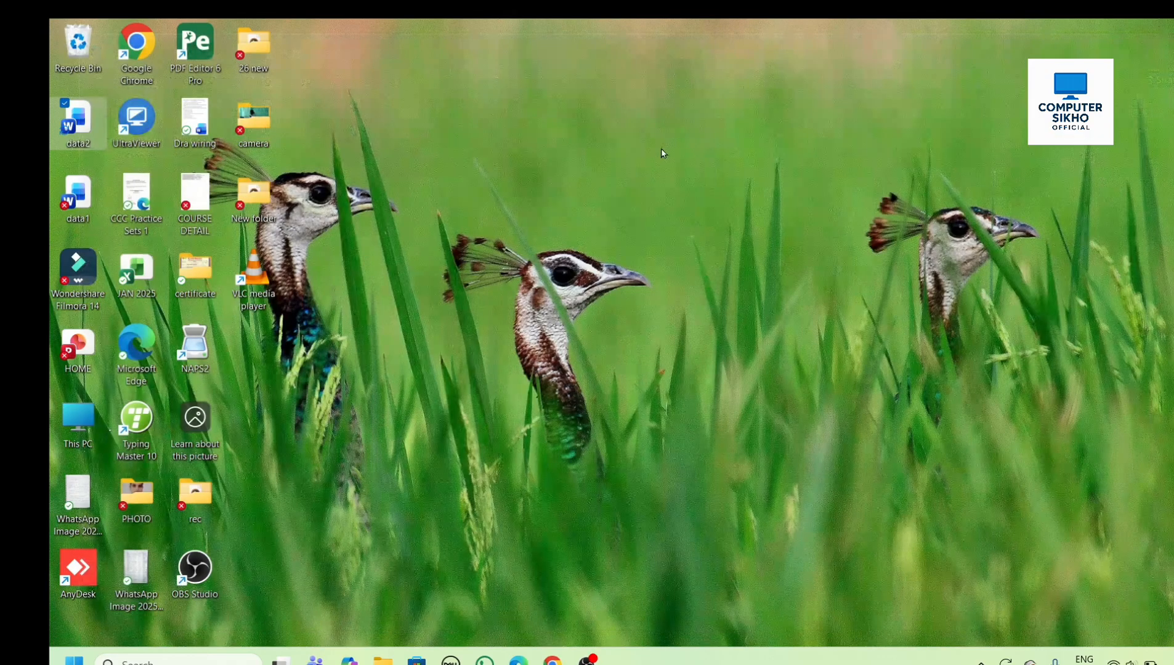
double_click(108, 128)
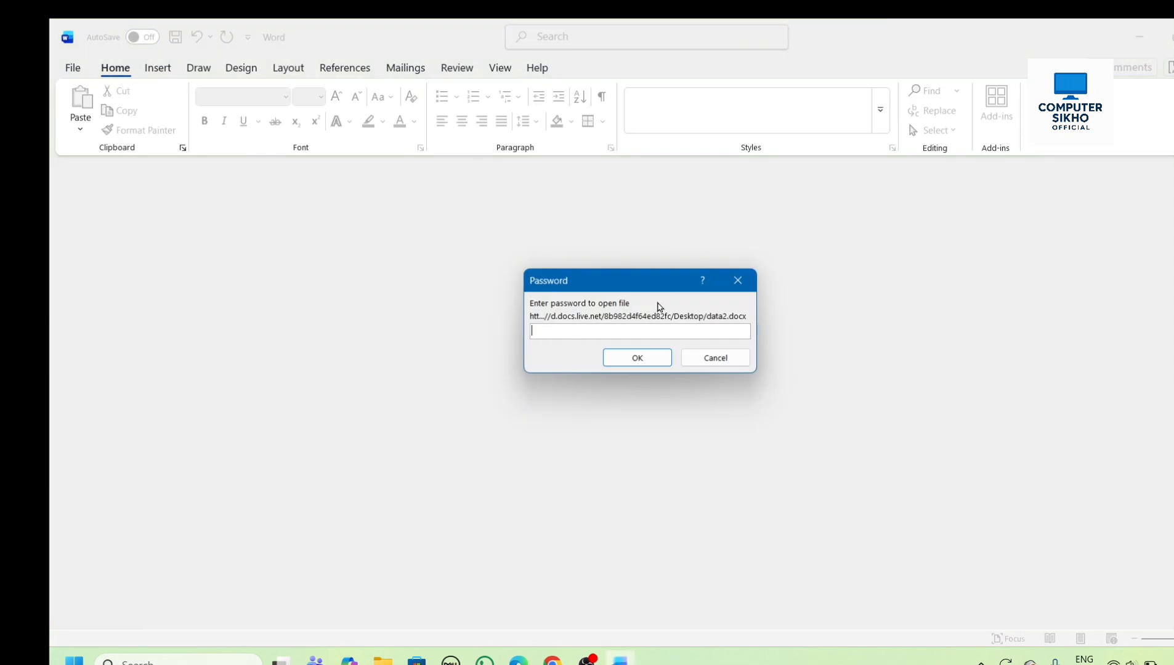
type("123")
key("Return")
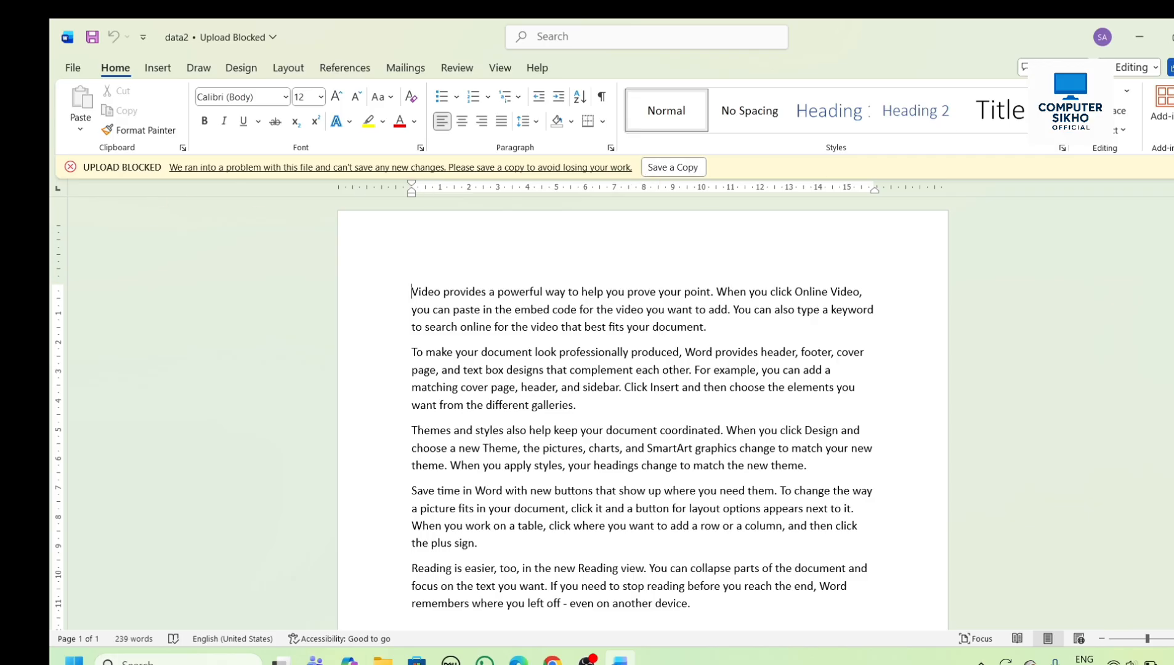
- Examine the print settings and export options for data2, and return to the document text
left_click(72, 68)
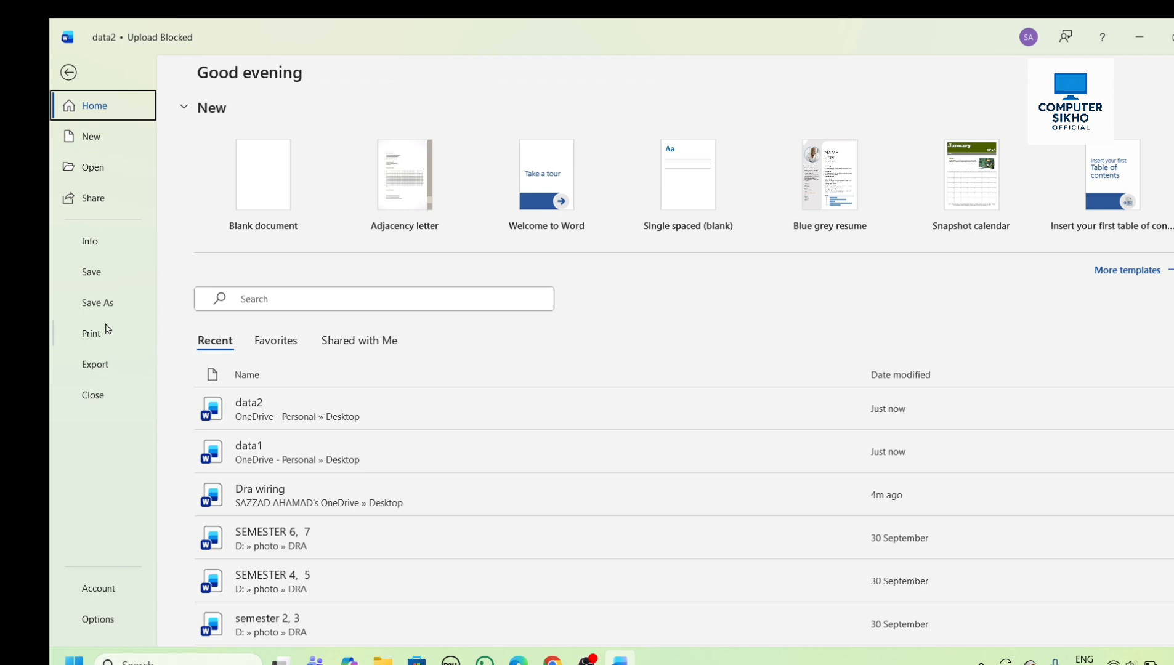
left_click(104, 333)
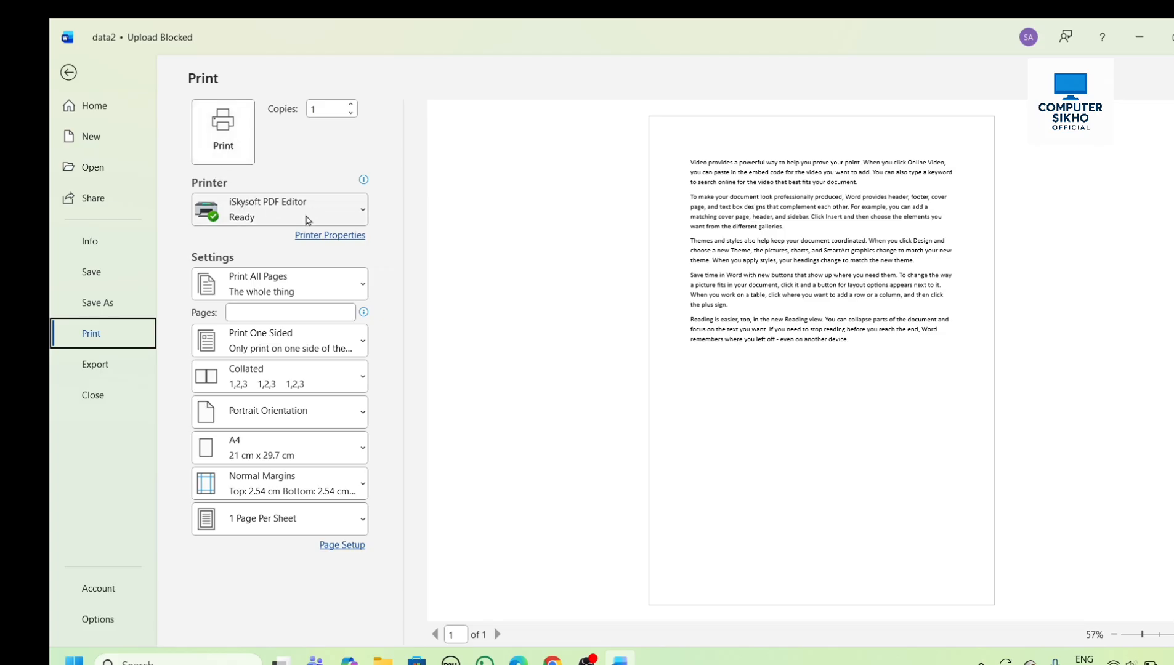
mouse_move(306, 220)
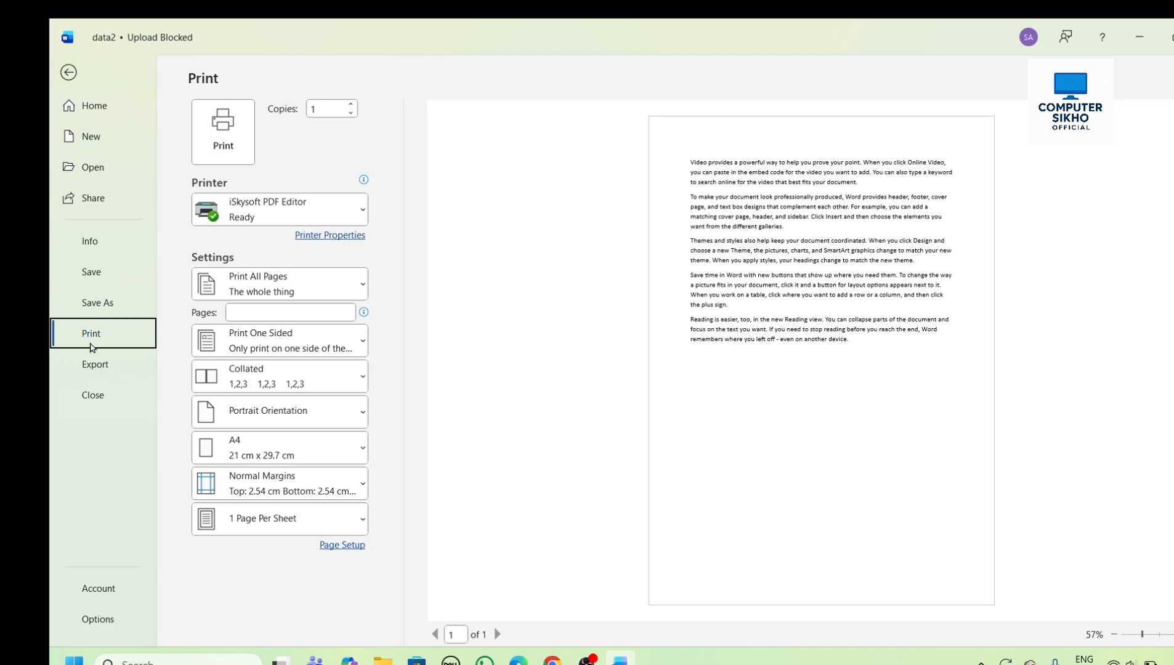
left_click(102, 365)
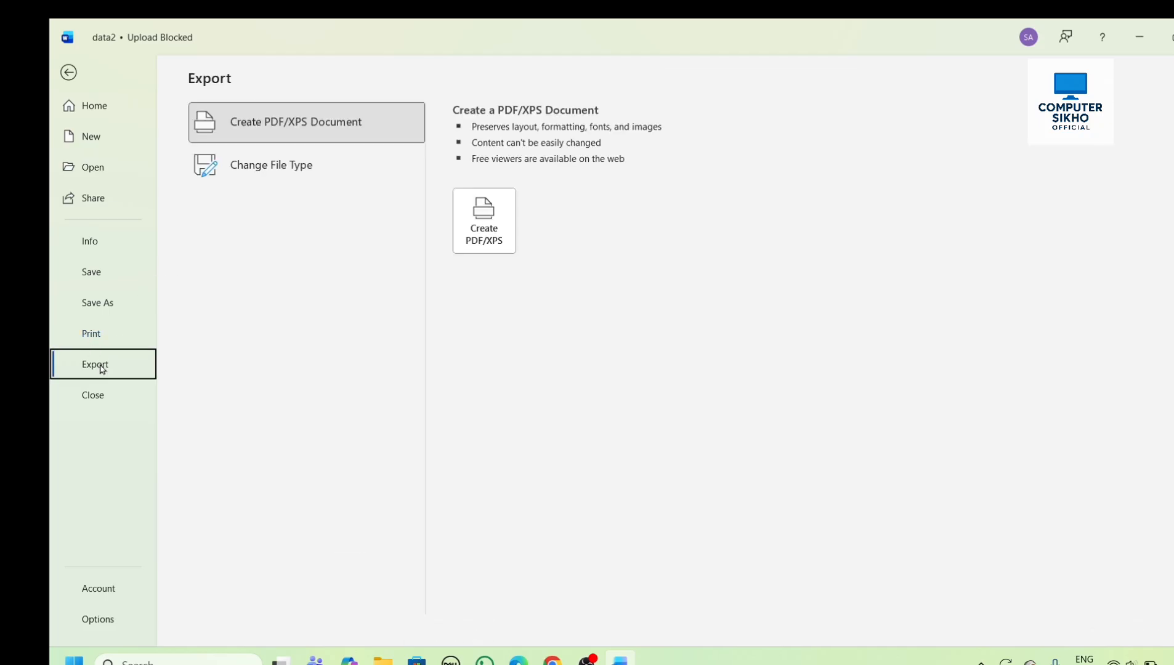
left_click(68, 72)
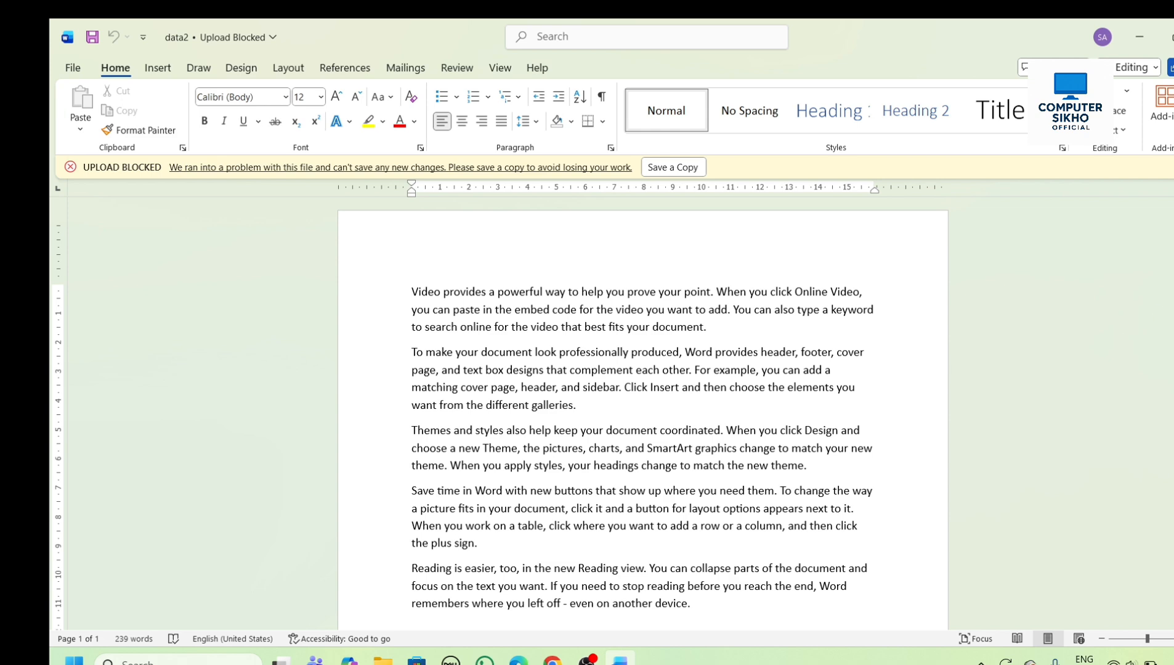
scroll(643, 413, "down", 5)
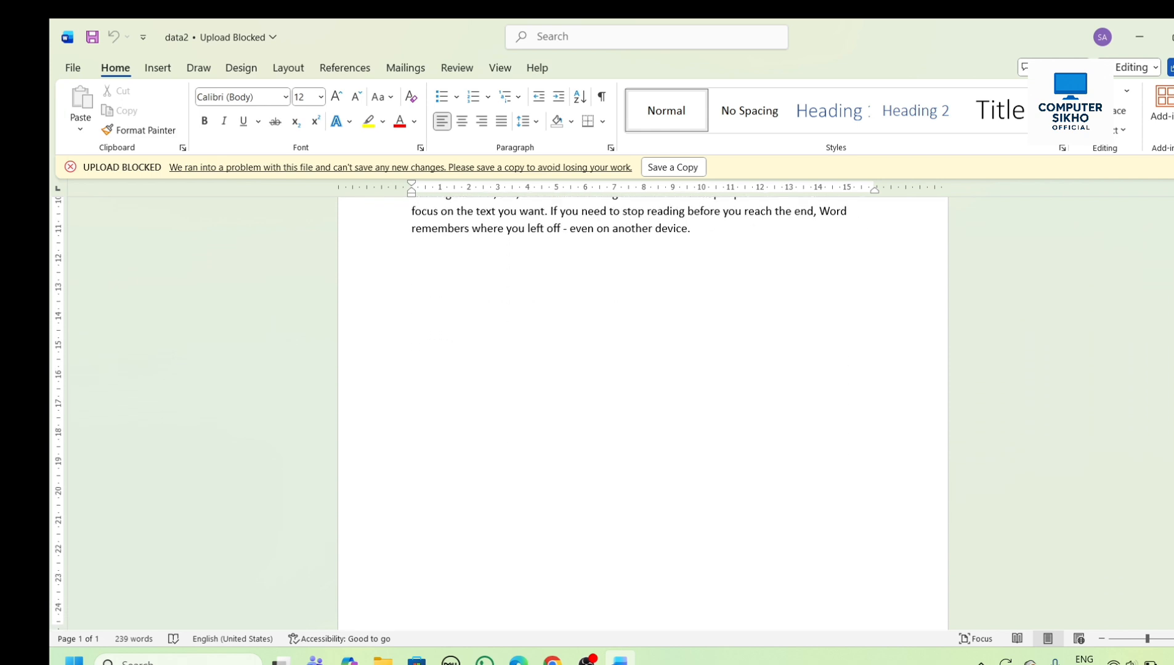
scroll(870, 400, "up", 5)
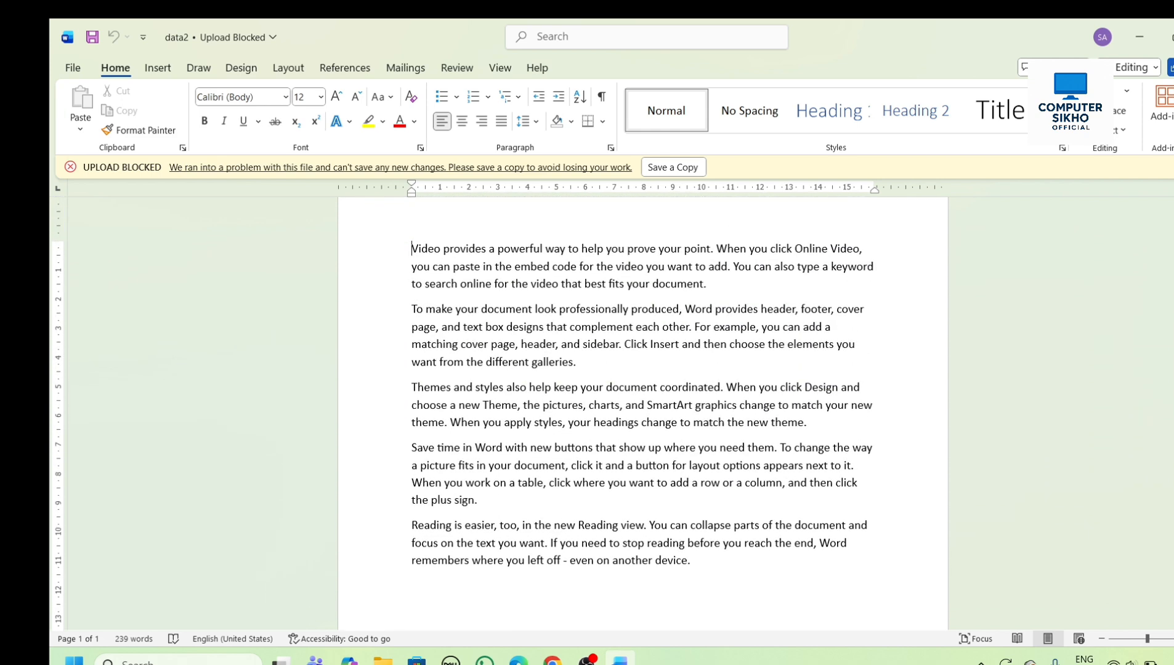
- Try to export data2 as a PDF to the Desktop under a file name ending in 3, accepting the loss of password protection
left_click(411, 265)
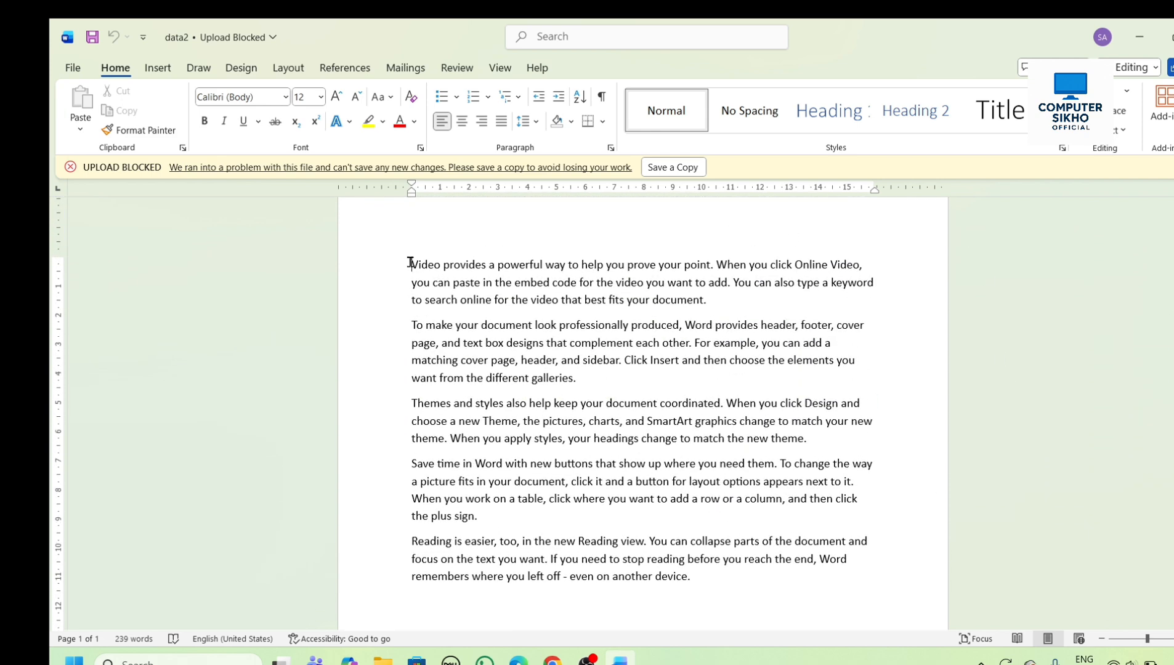
left_click(72, 69)
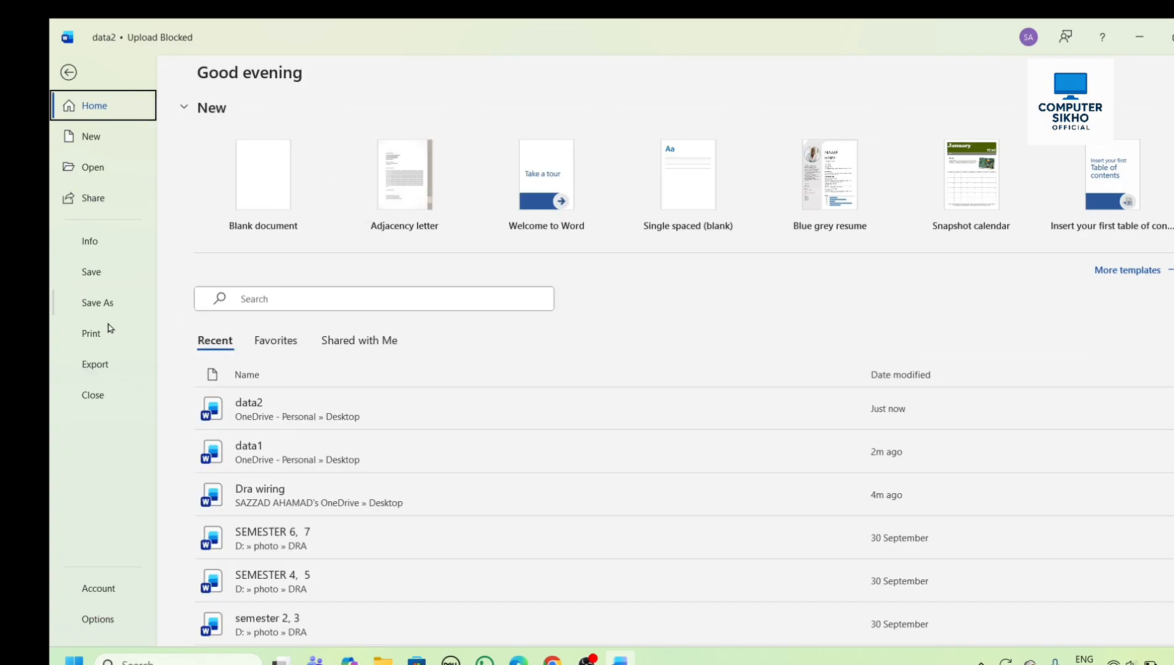
left_click(109, 366)
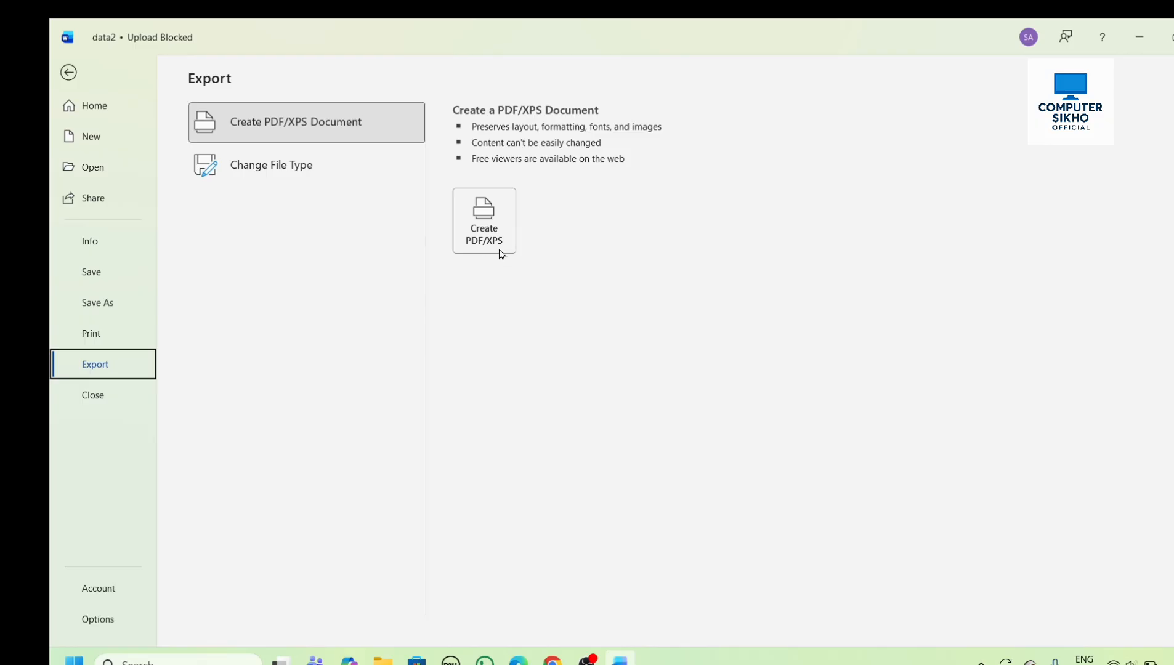
left_click(502, 250)
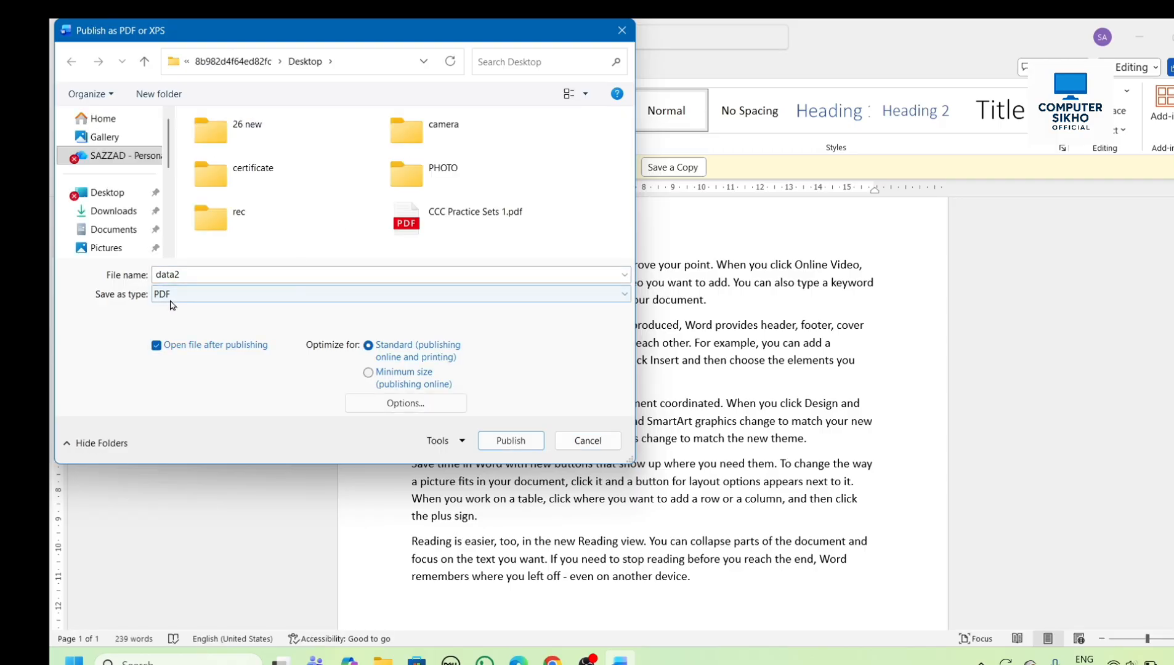
left_click(208, 275)
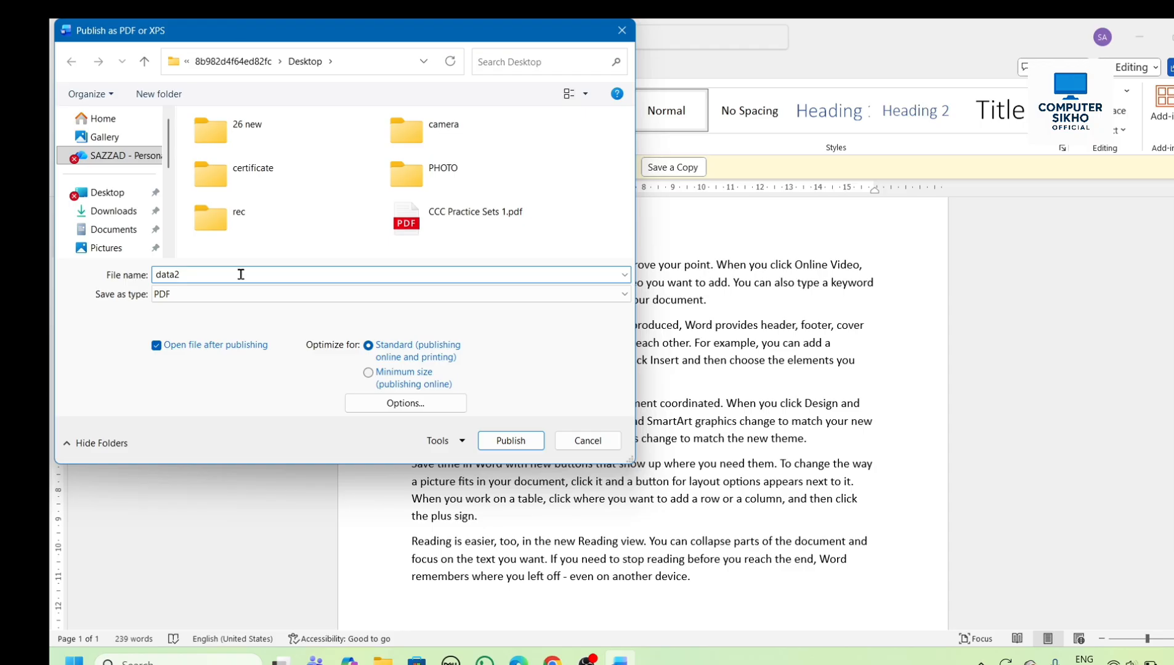
type("3")
left_click(524, 445)
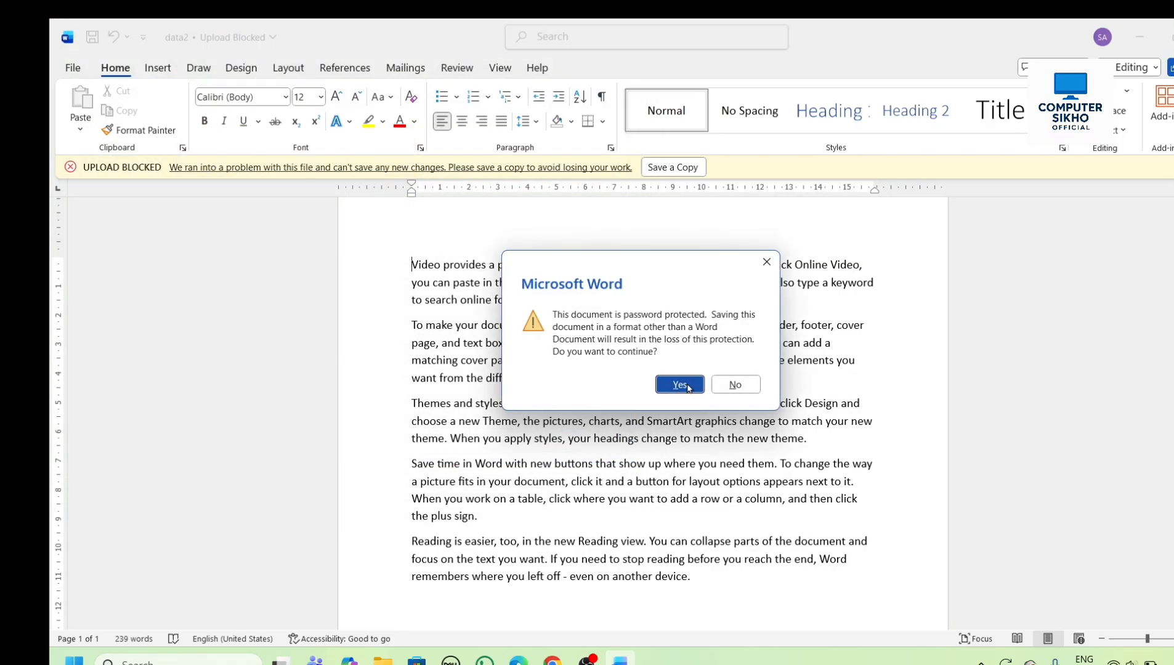
left_click(680, 385)
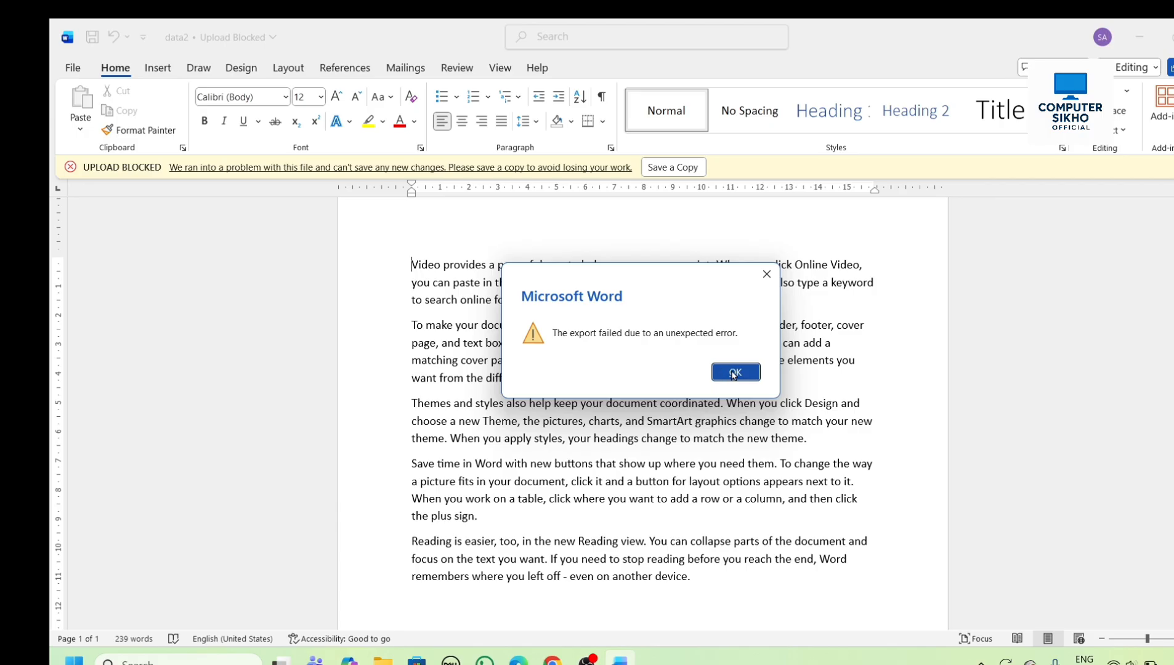
left_click(733, 373)
left_click(1139, 37)
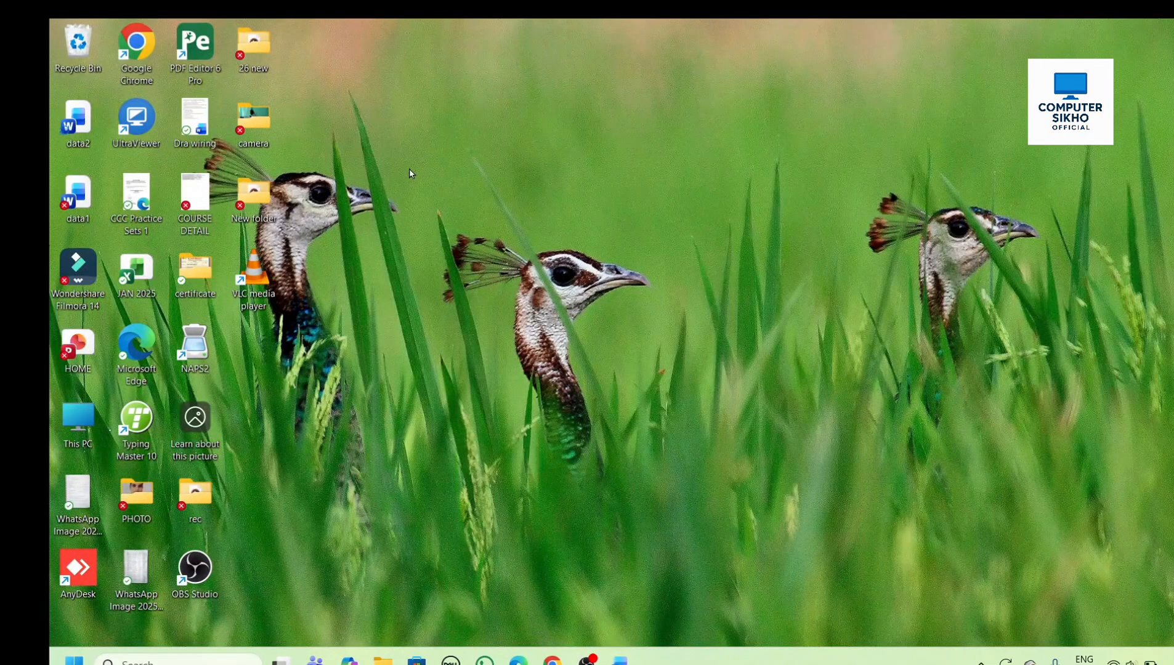
left_click(620, 660)
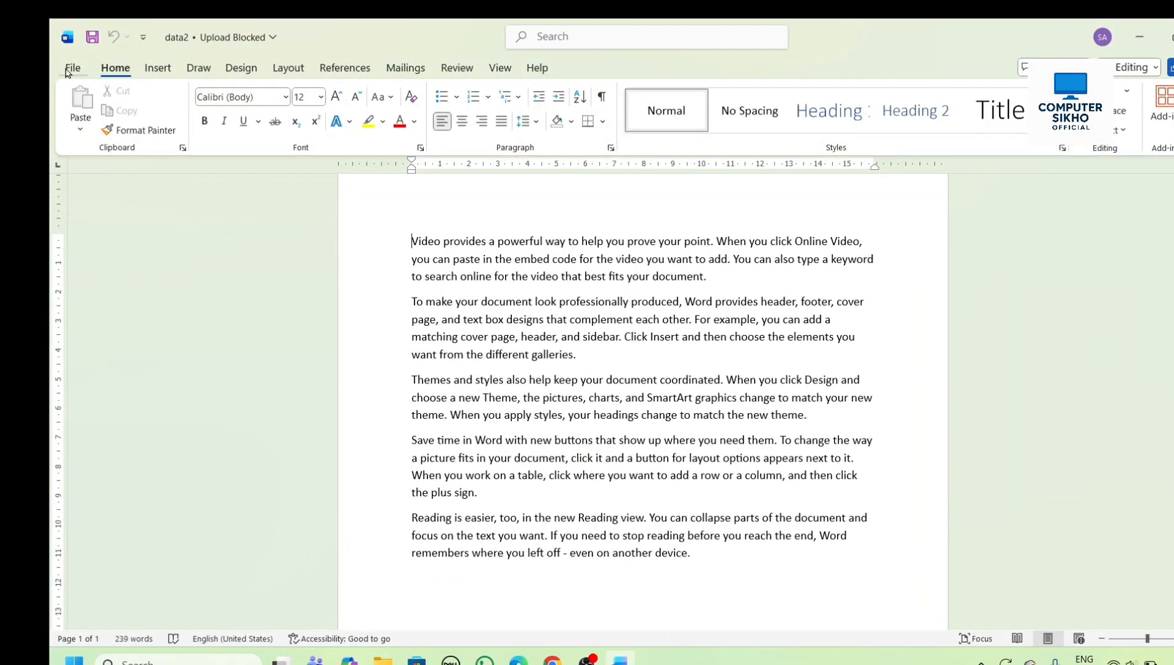
- Close the data2 document while keeping Word open, and check which File commands are available with no document open
left_click(69, 69)
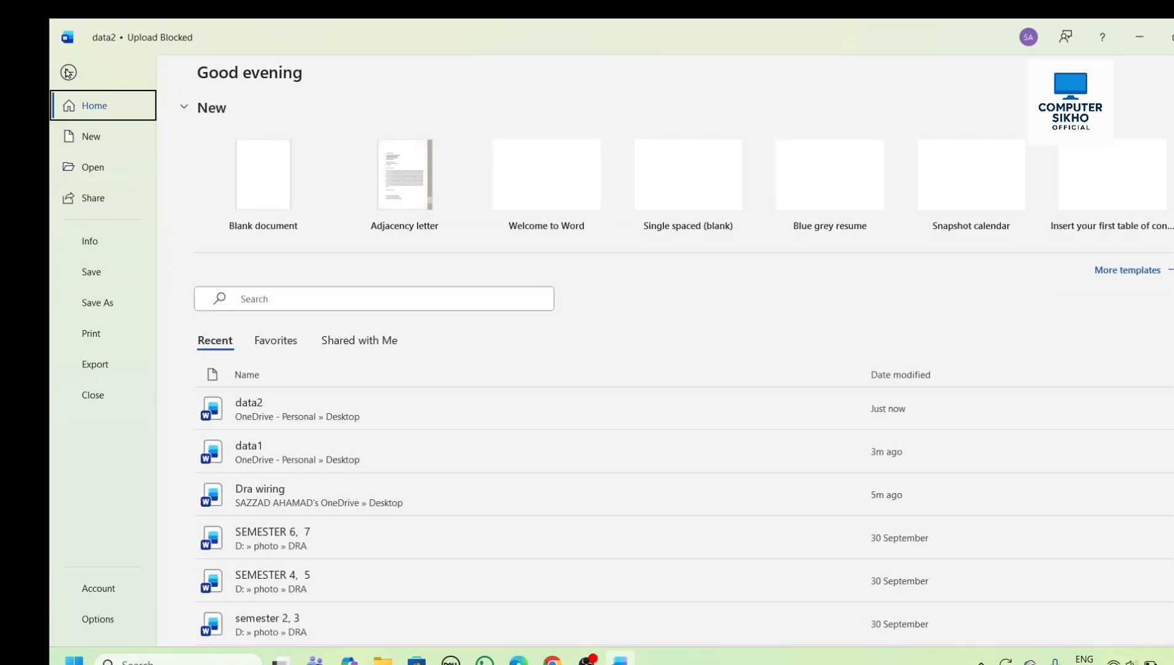
left_click(106, 399)
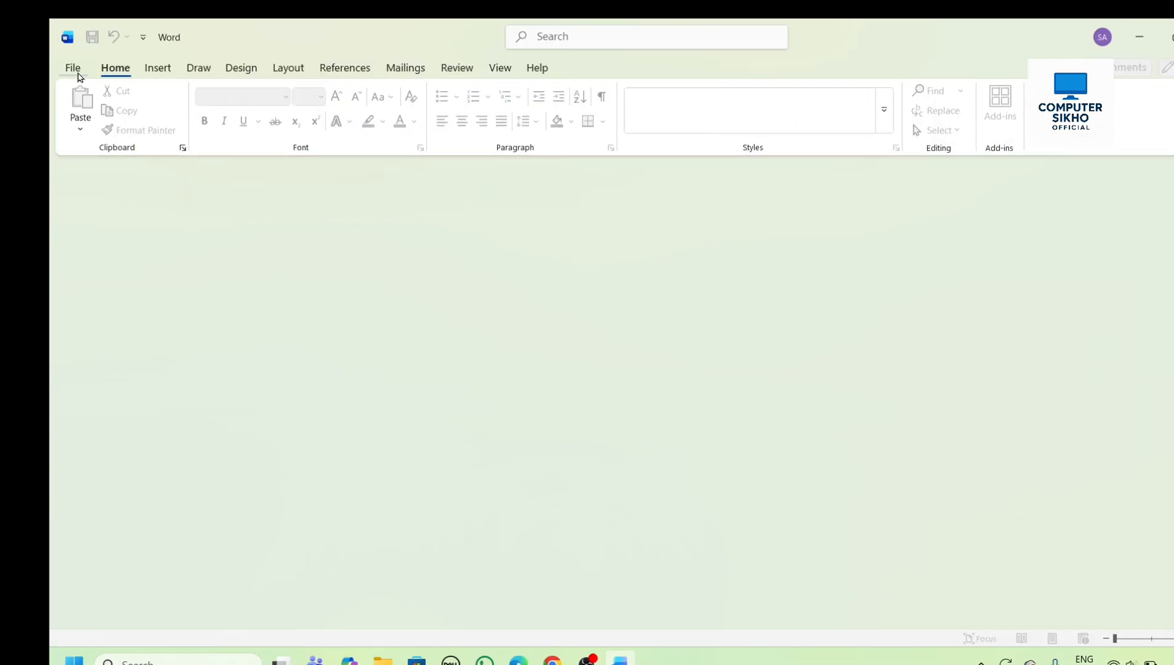
left_click(78, 75)
left_click(78, 72)
left_click(70, 69)
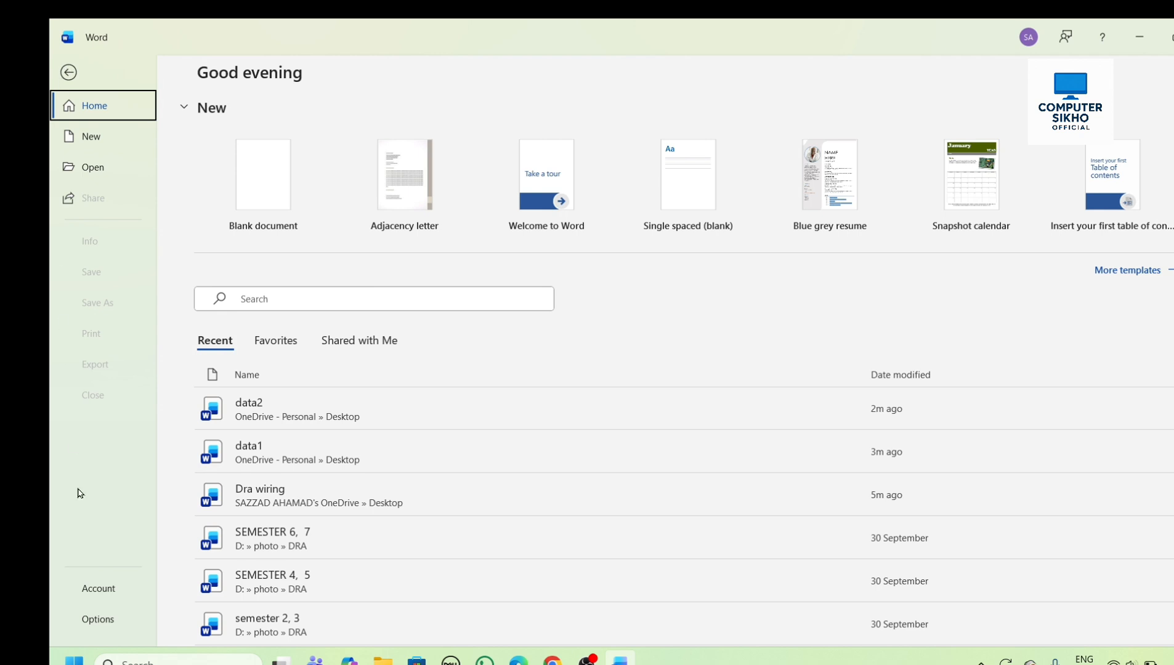
left_click(69, 74)
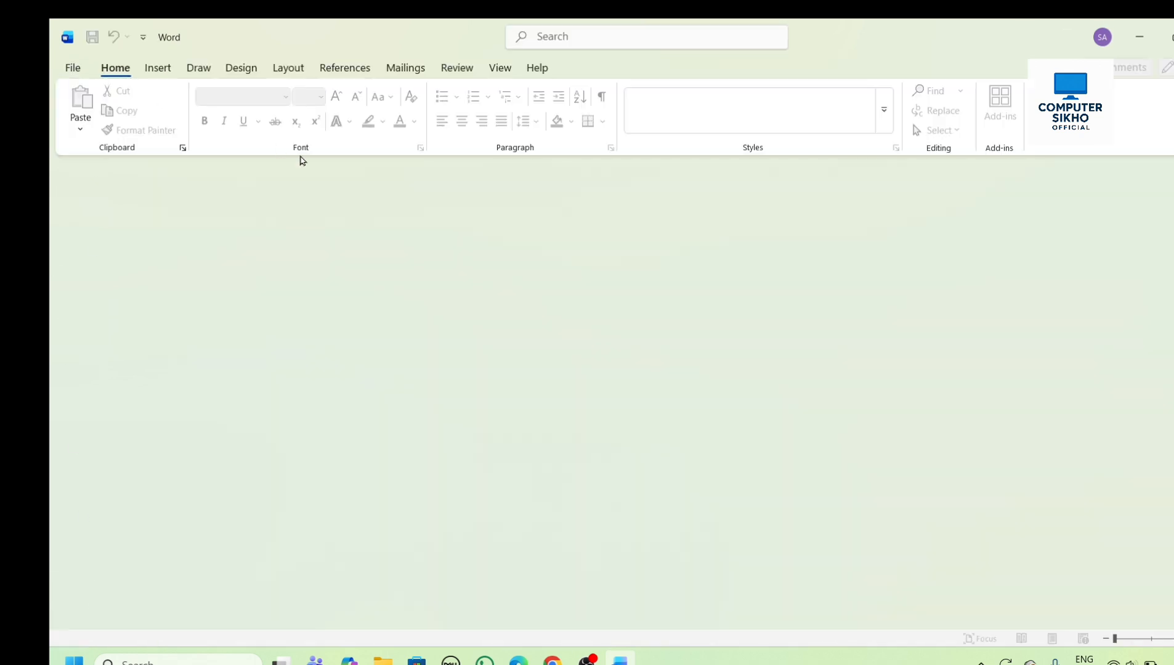
- Create a new blank document and fill it with sample text using =rand()
left_click(73, 68)
left_click(98, 147)
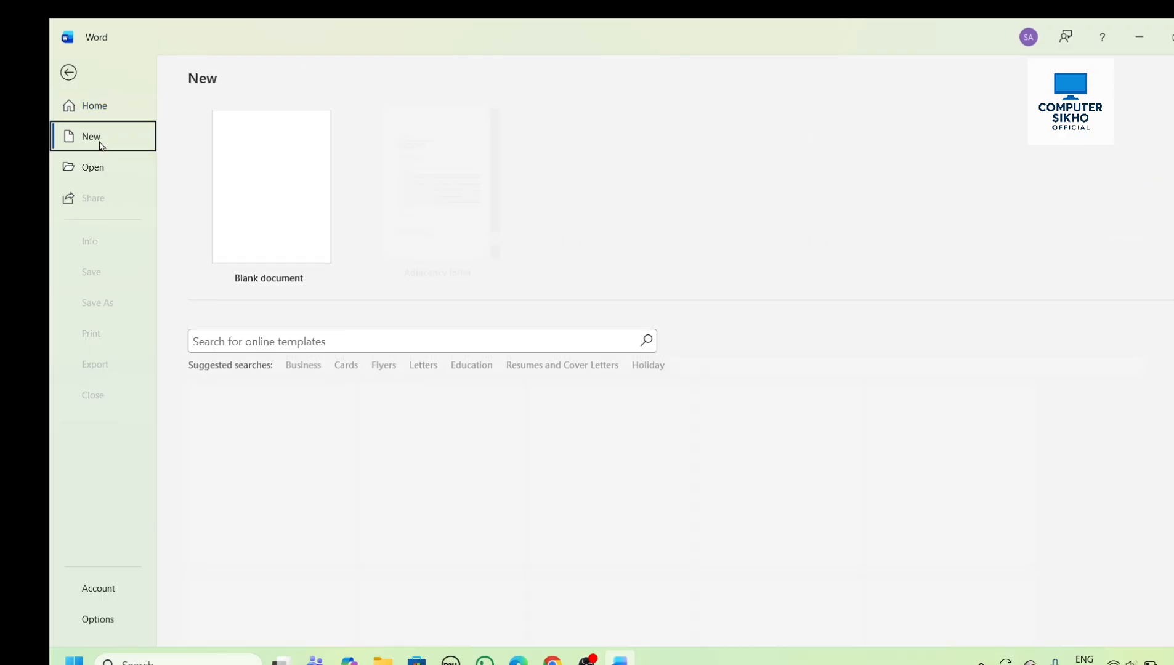
left_click(230, 189)
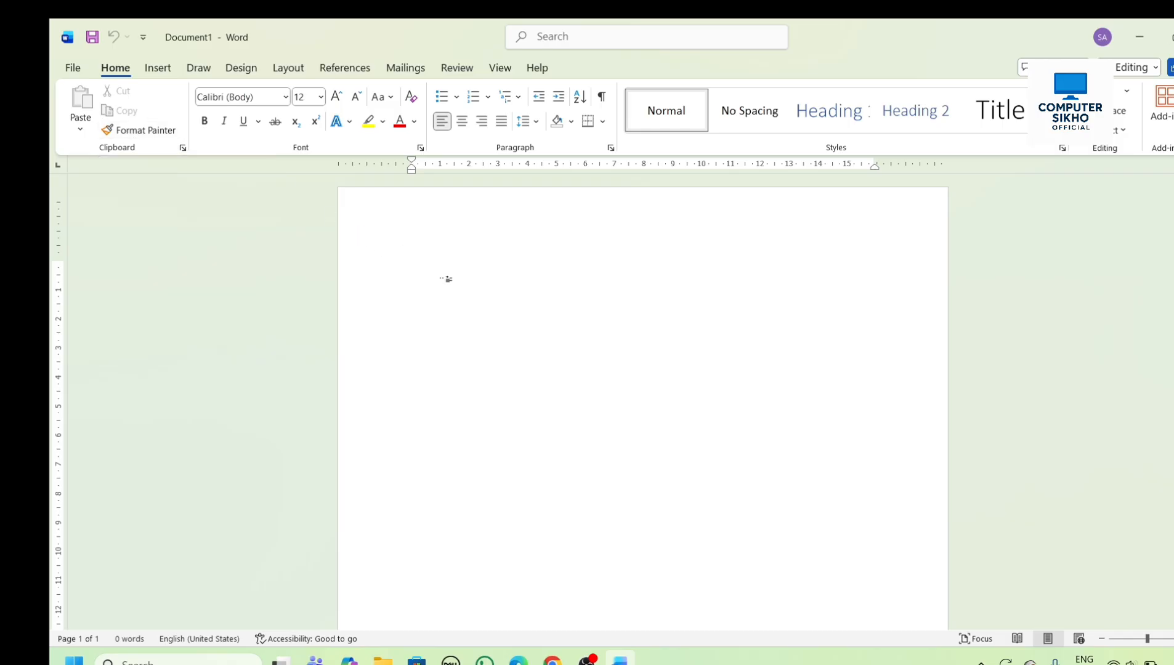
type("=r")
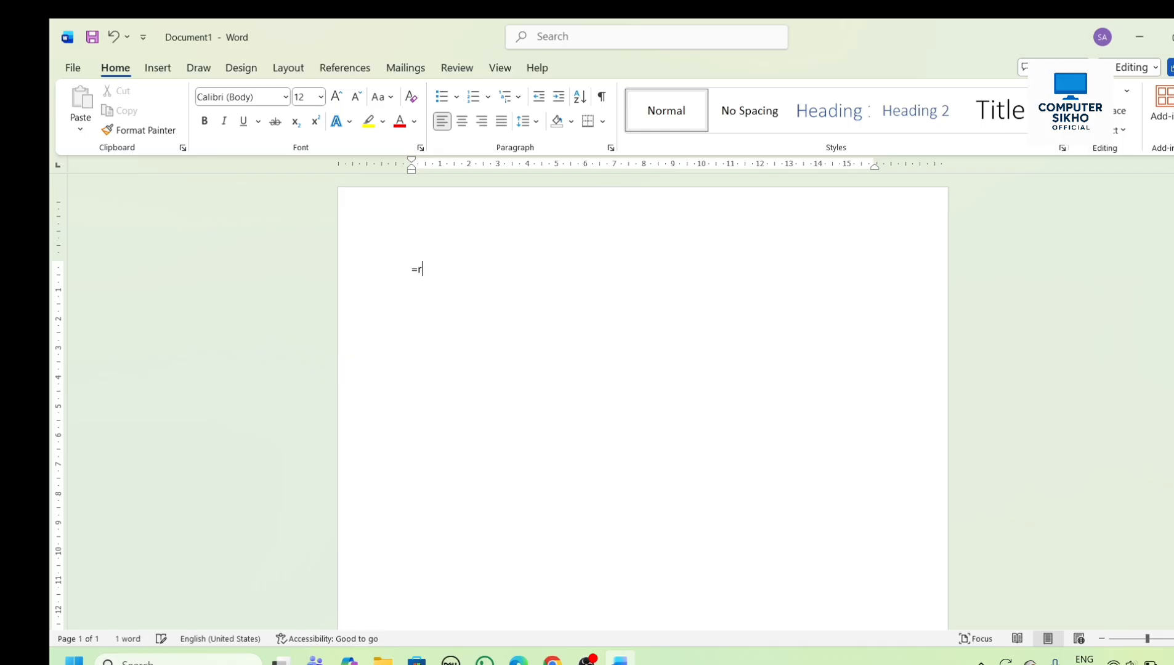
type("and()")
key("Return")
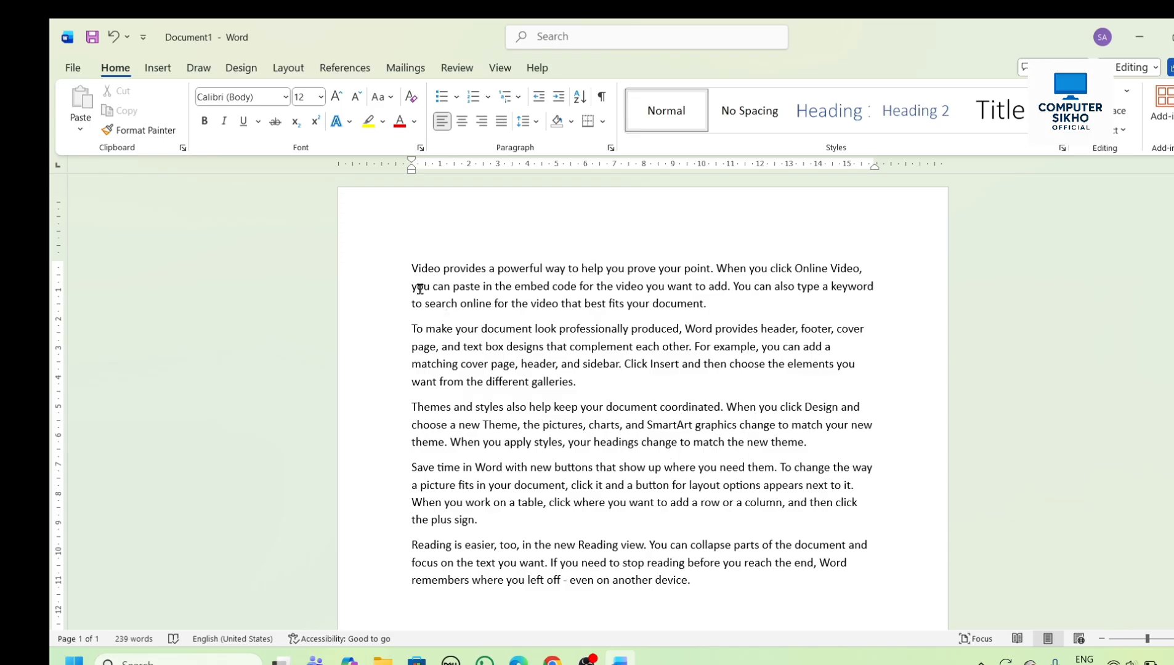
- Cut the opening text from "Video provides" through "embed code for the" and paste it below the last paragraph
left_click_drag(408, 260, 610, 281)
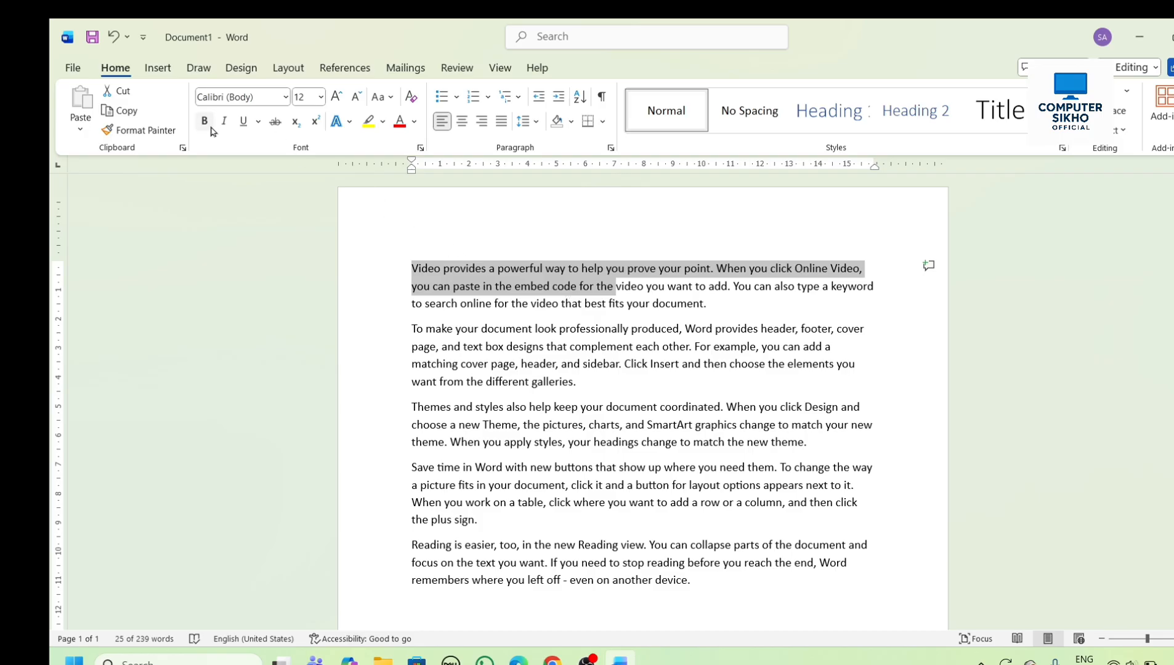
left_click(127, 93)
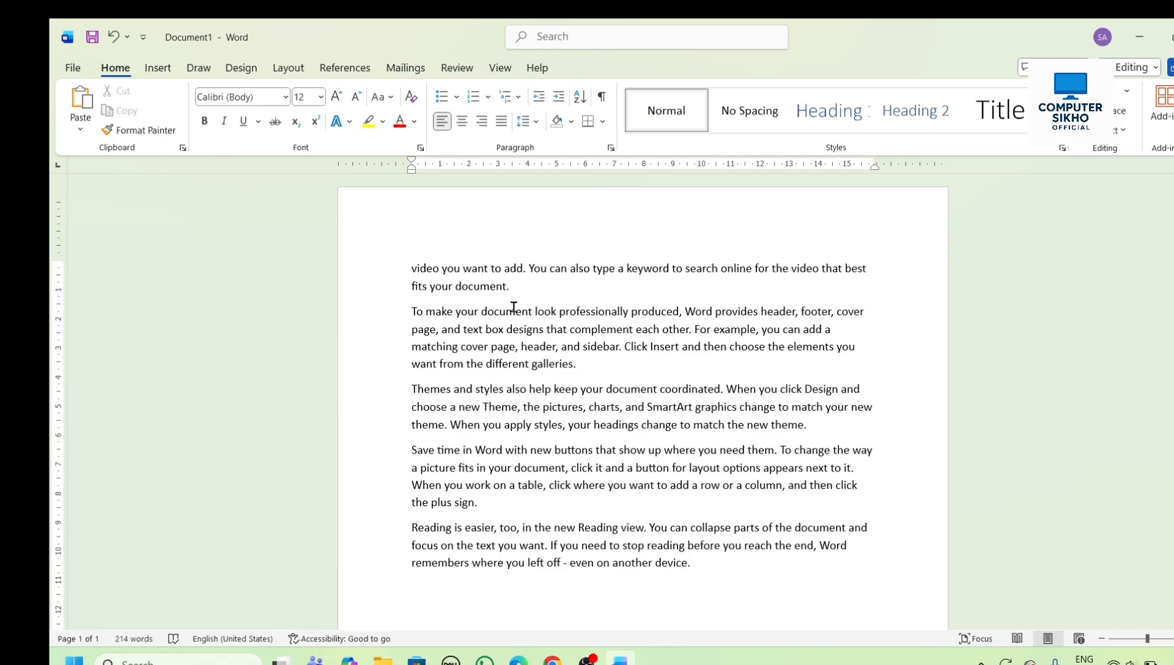
left_click(715, 584)
left_click(77, 105)
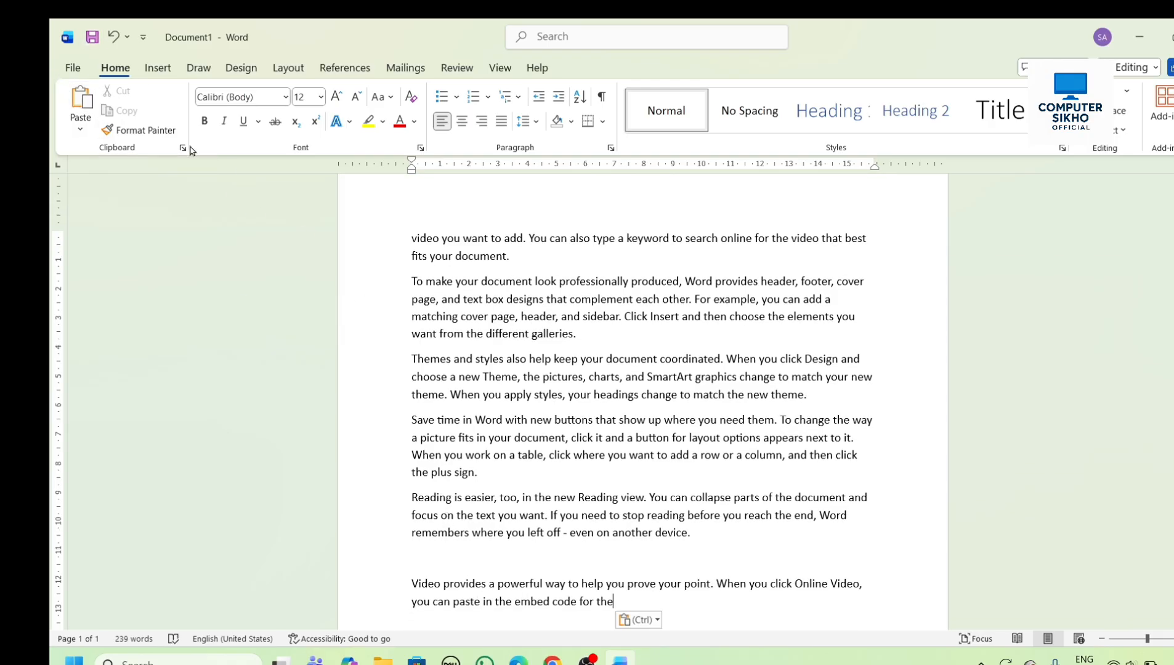
- Copy the first paragraph, starting "video you want to add", and paste it on a new line below the "Reading is easier" paragraph
scroll(559, 355, "up", 1)
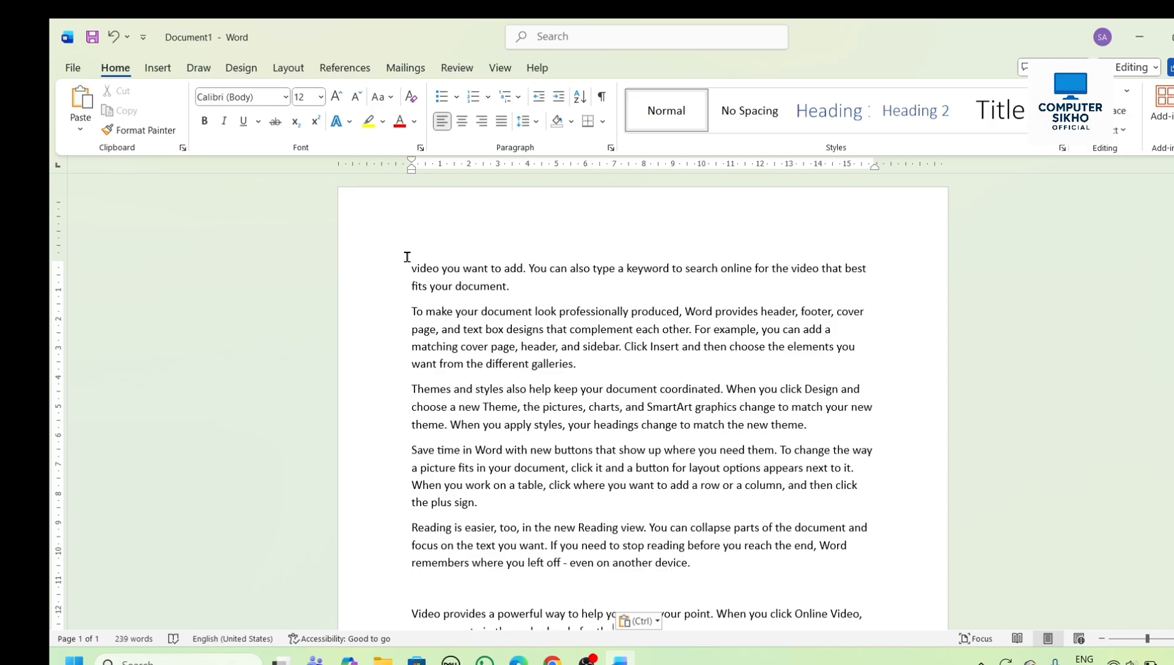
left_click_drag(408, 265, 515, 288)
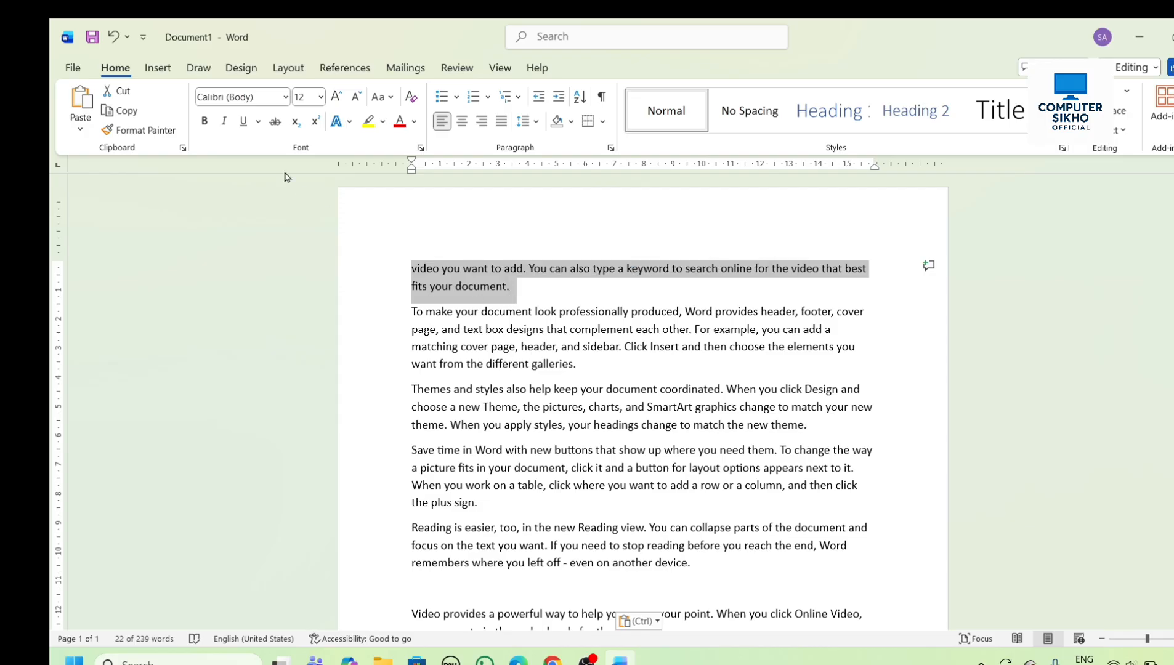
left_click(127, 111)
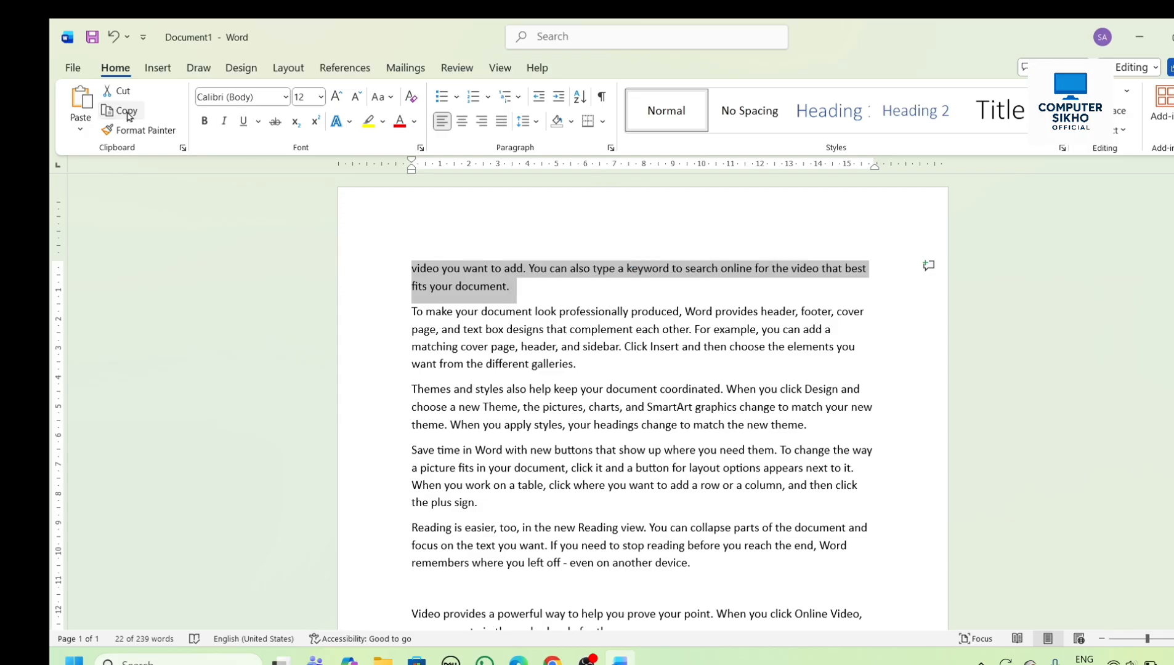
left_click(522, 289)
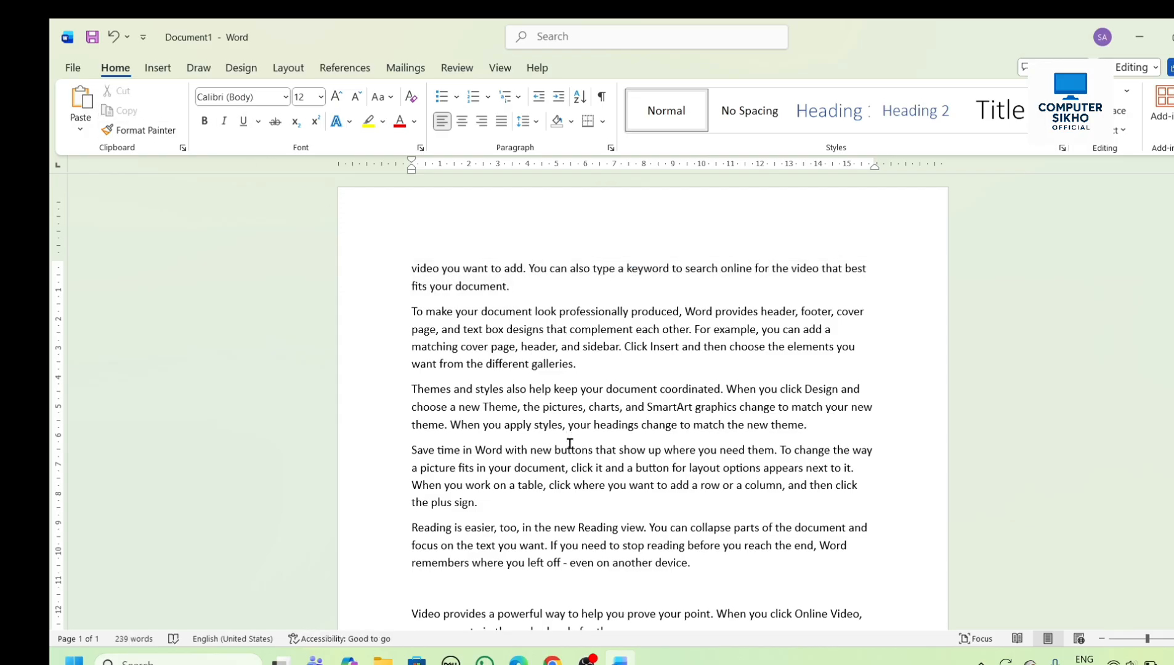
scroll(567, 468, "down", 1)
left_click(693, 489)
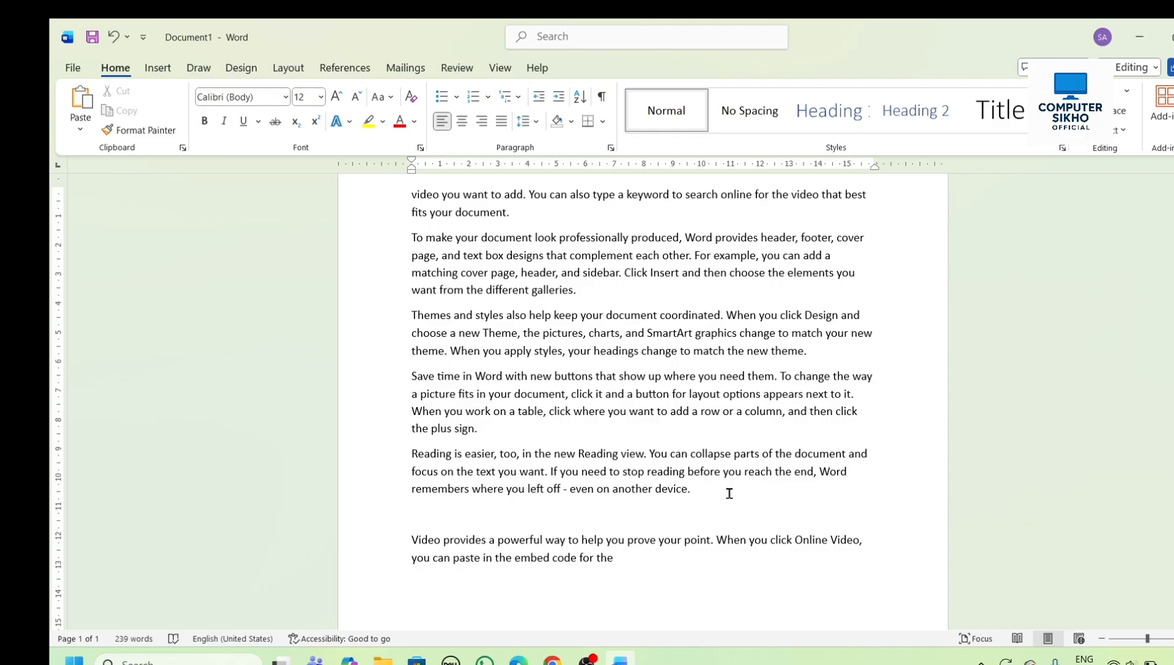
key("Return")
key("Return")
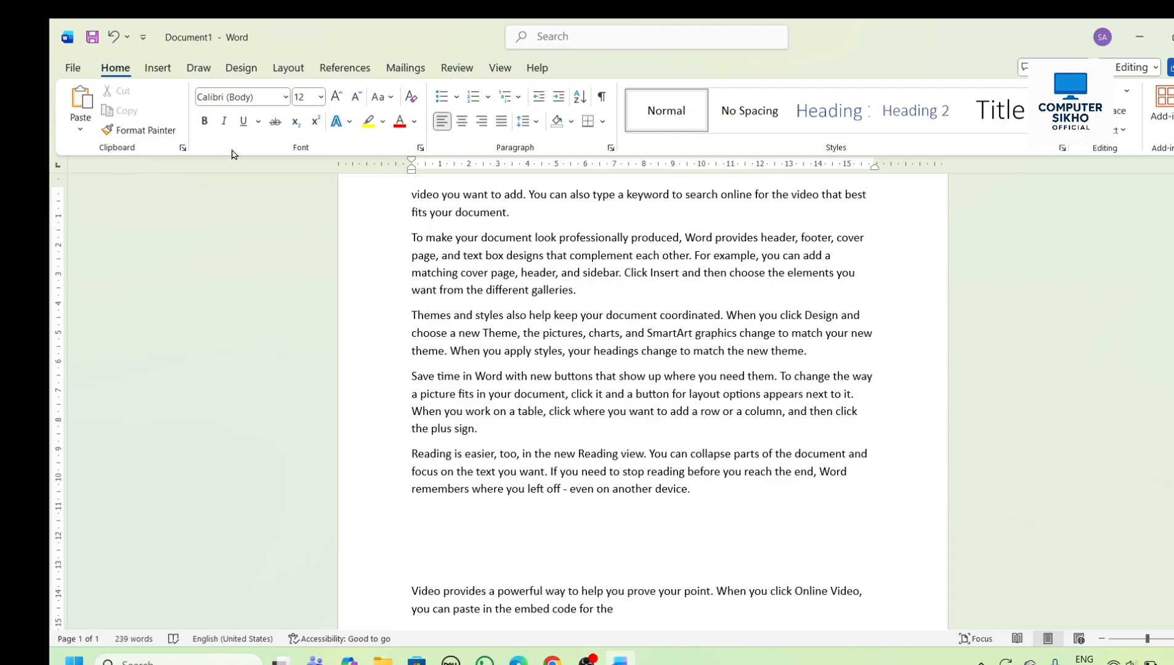
left_click(80, 101)
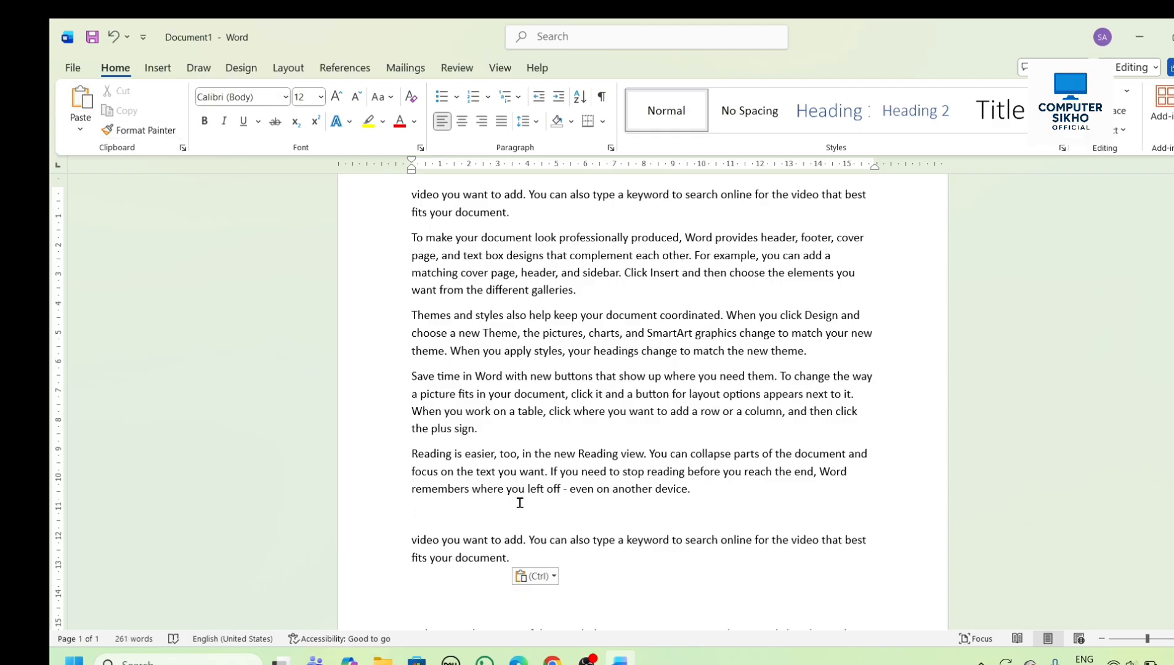
- Format "video you want to add." at the start of the document as red, bold and underlined
scroll(461, 555, "up", 1)
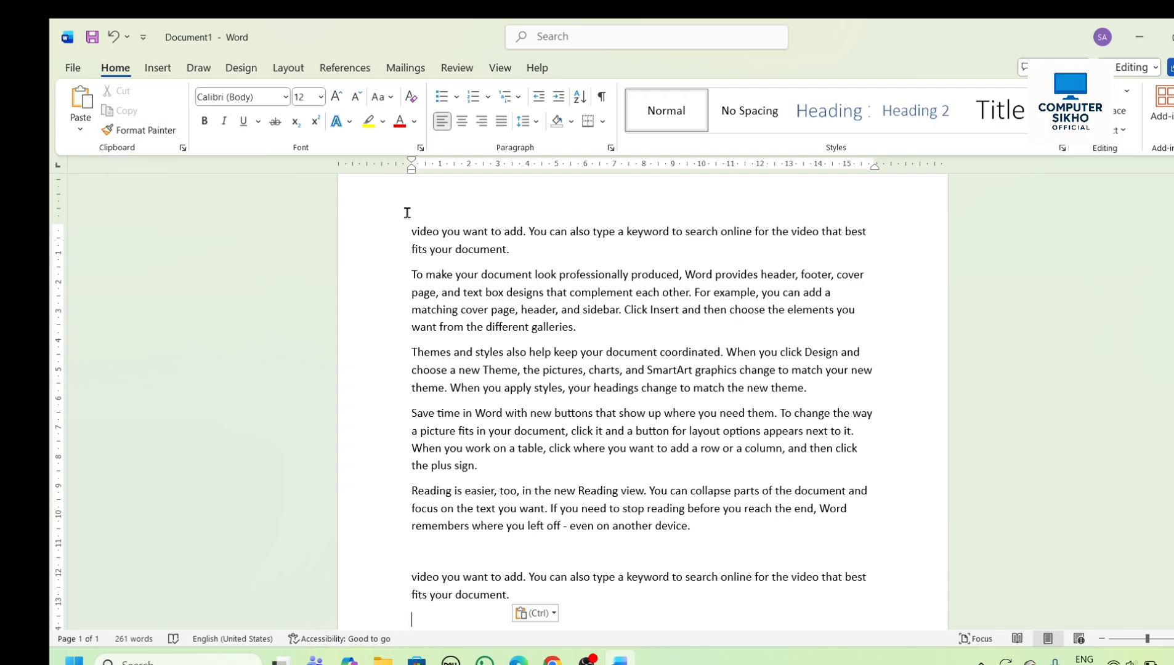
left_click_drag(411, 232, 445, 232)
left_click_drag(518, 233, 528, 233)
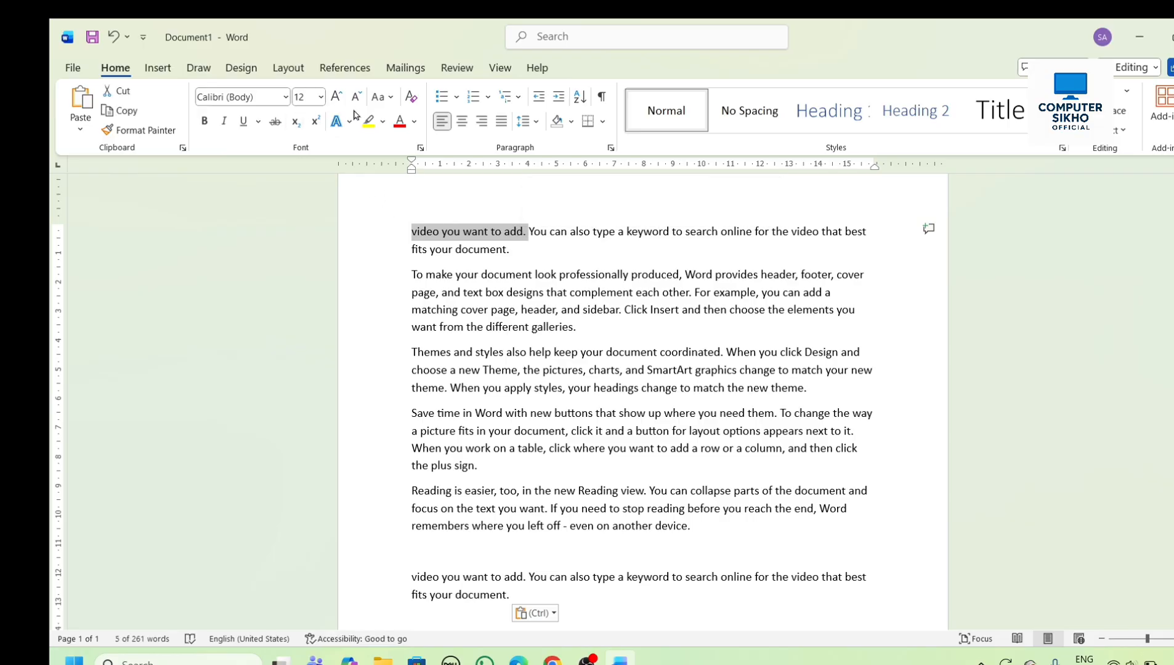
left_click(401, 121)
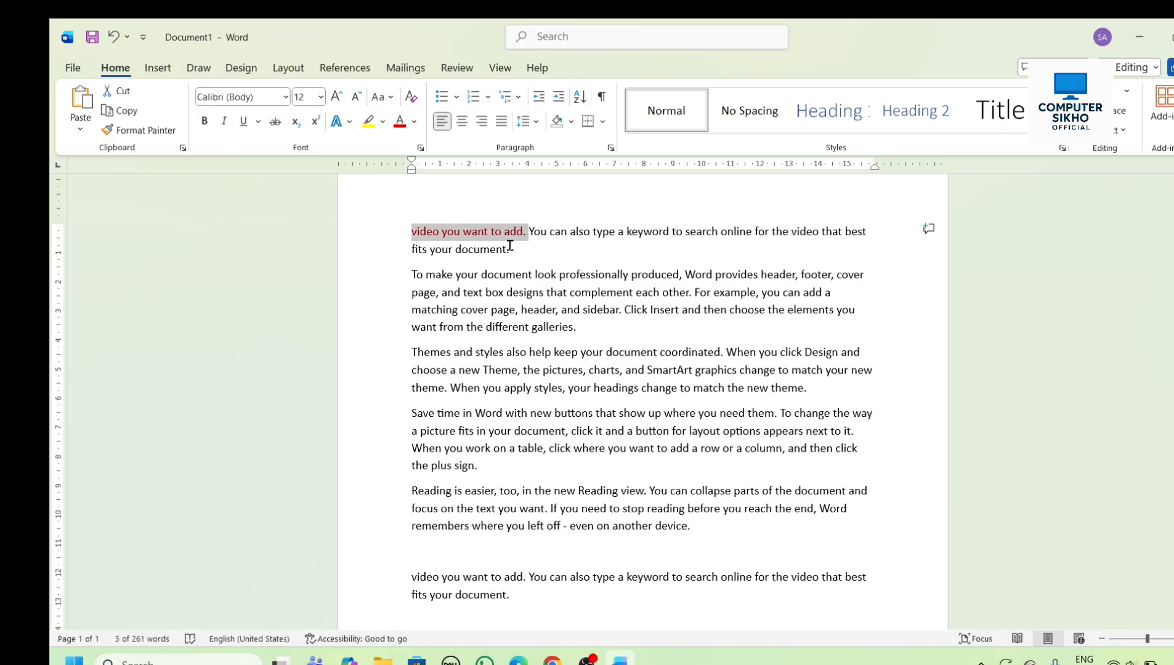
left_click(204, 121)
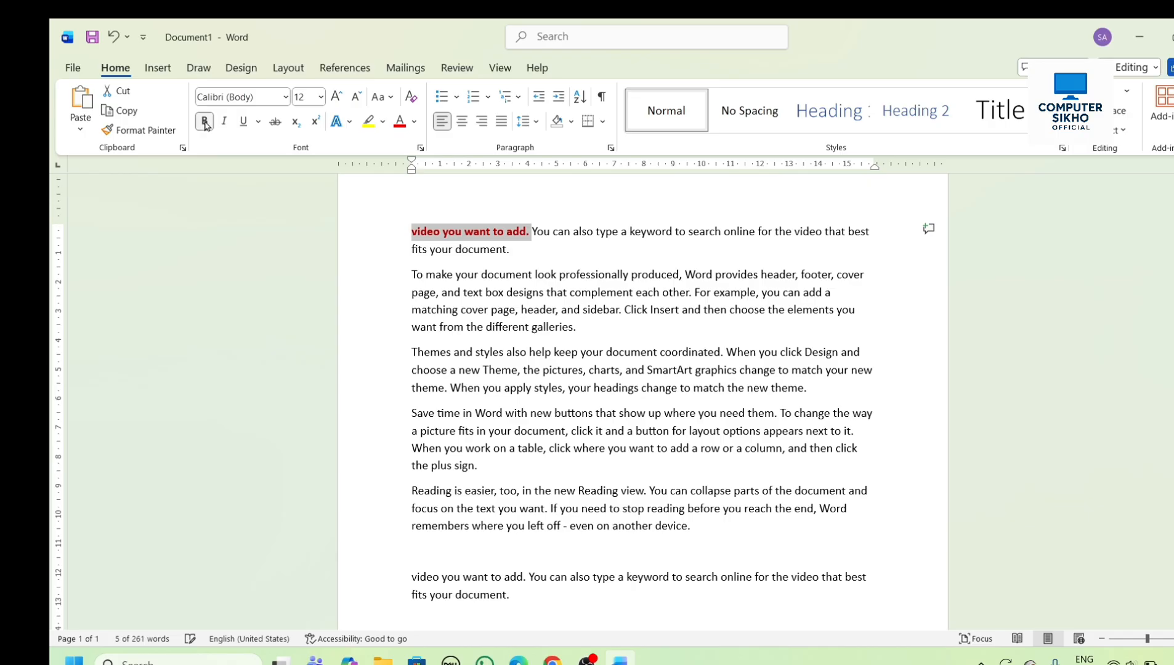
left_click(244, 122)
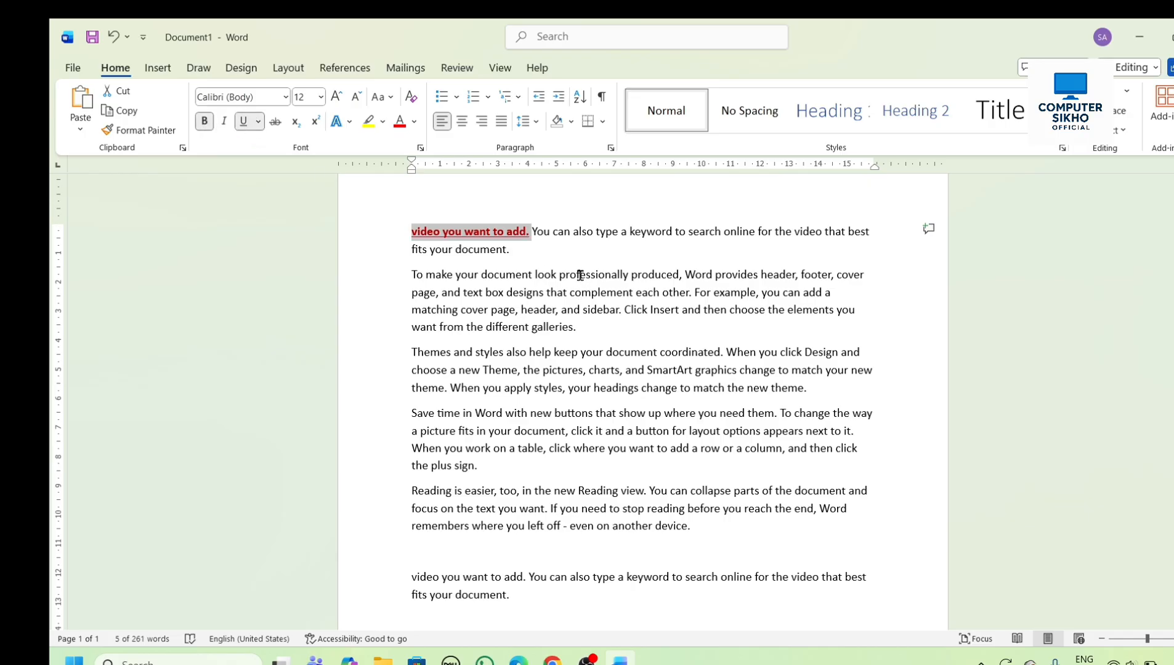
left_click(529, 231)
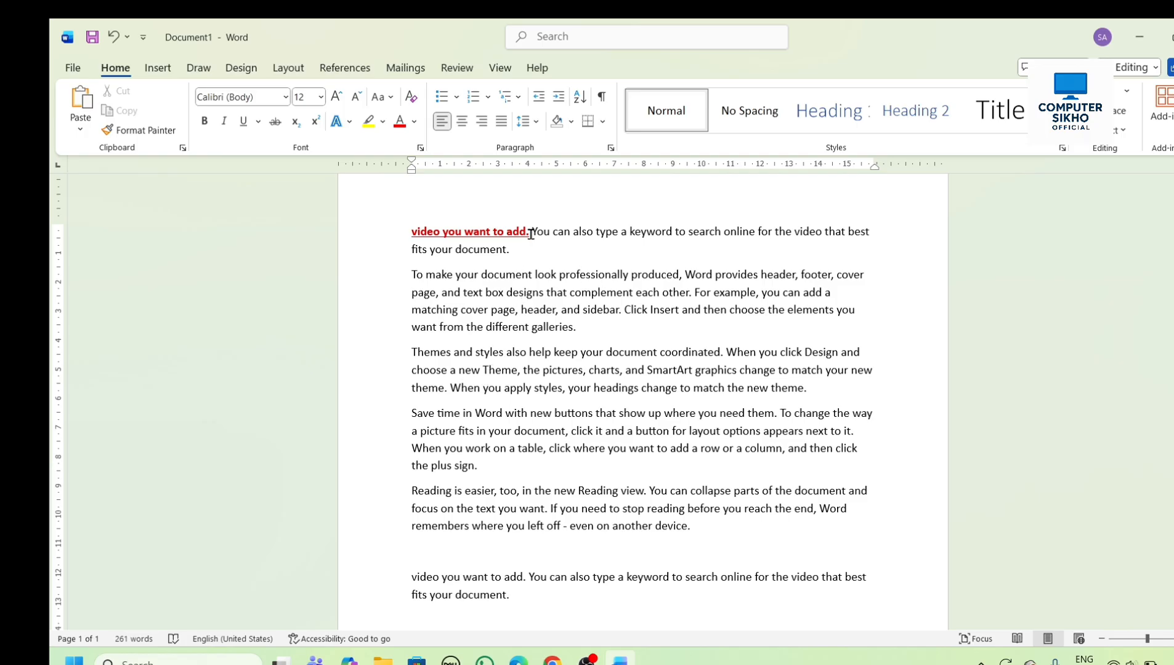
- Copy the formatting of "video you want to add." onto the word "Themes" in the third paragraph with Format Painter
left_click_drag(529, 230, 412, 231)
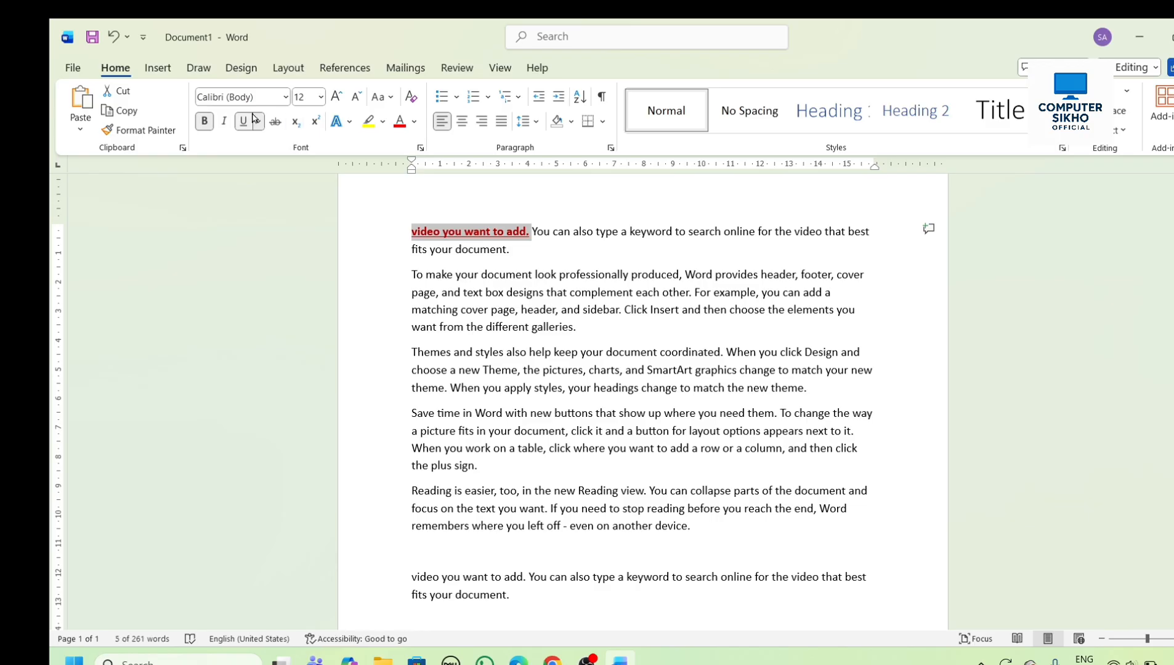
left_click(148, 137)
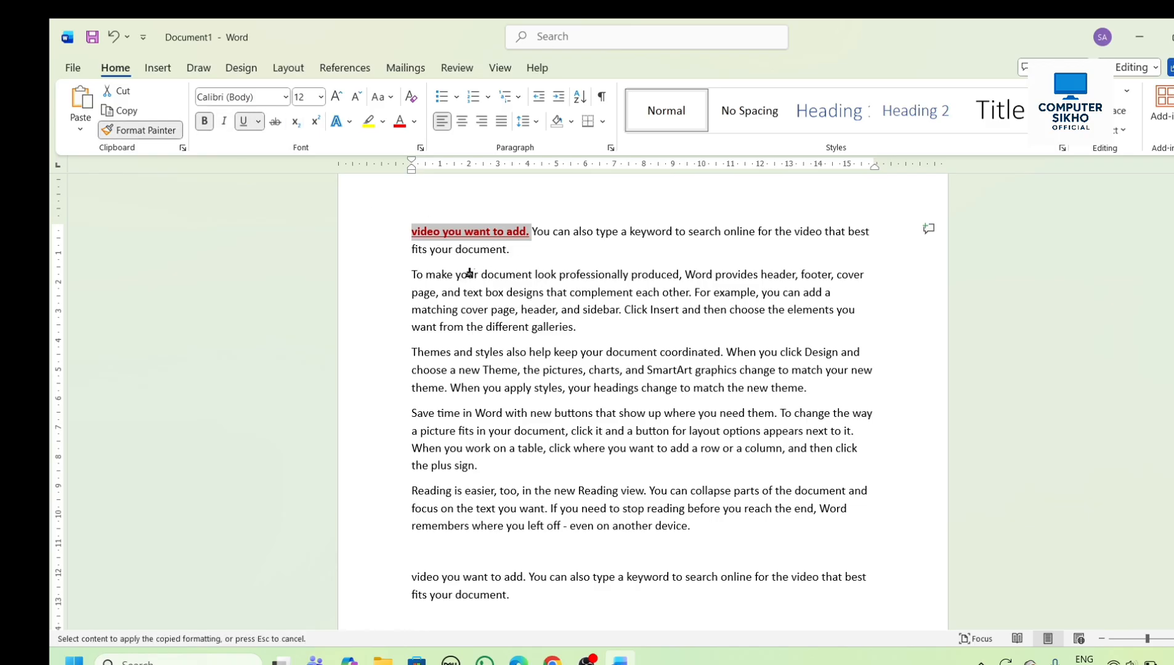
left_click(436, 350)
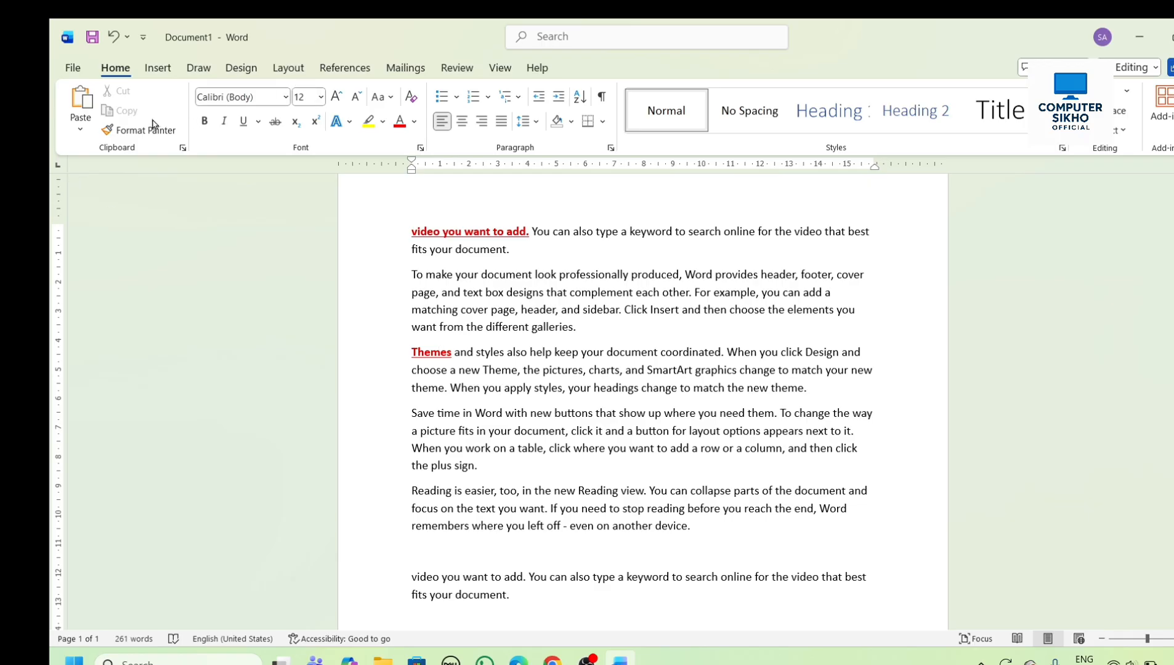
- Look through the list of fonts available for the text
left_click(286, 97)
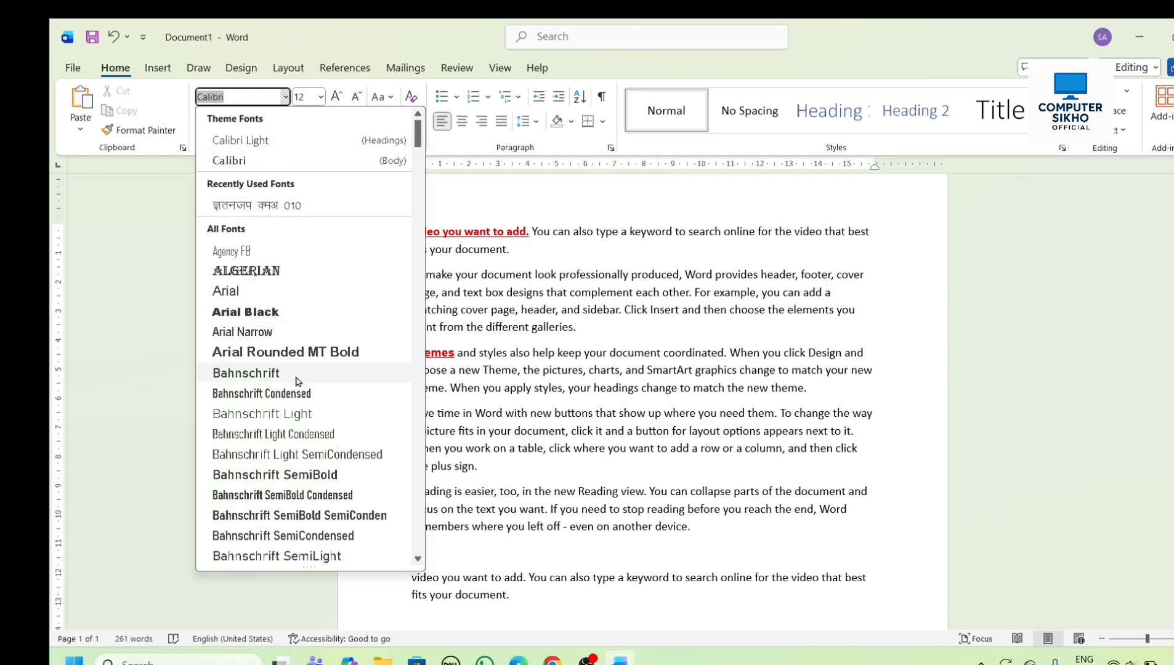
scroll(296, 381, "down", 8)
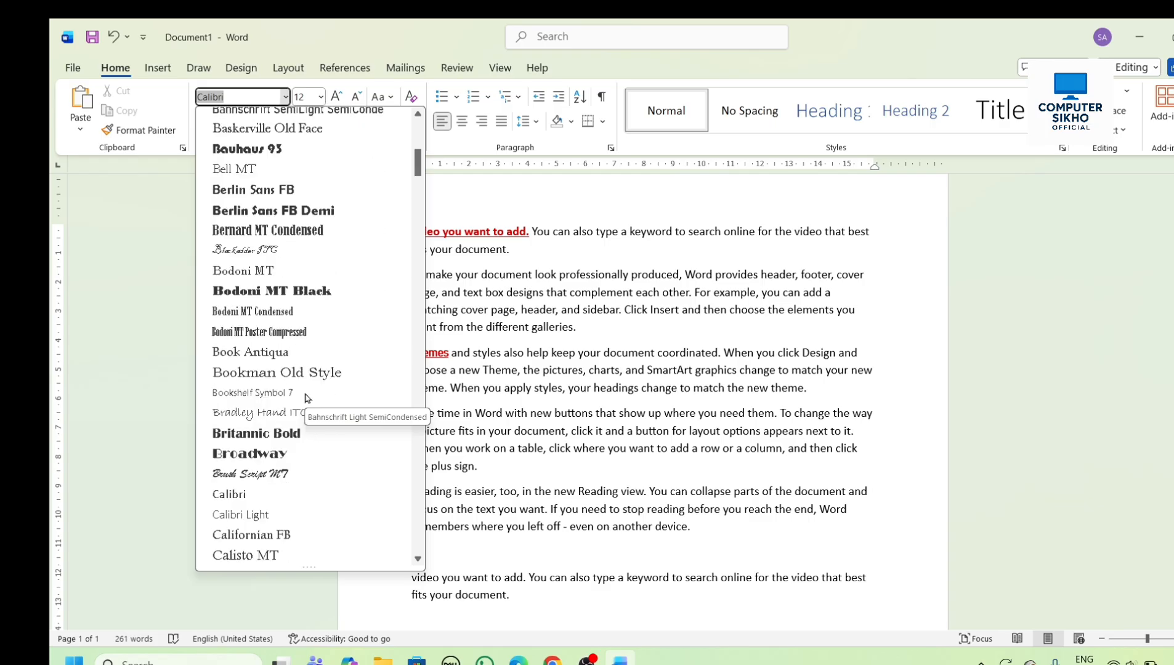
scroll(306, 398, "down", 10)
scroll(307, 398, "up", 16)
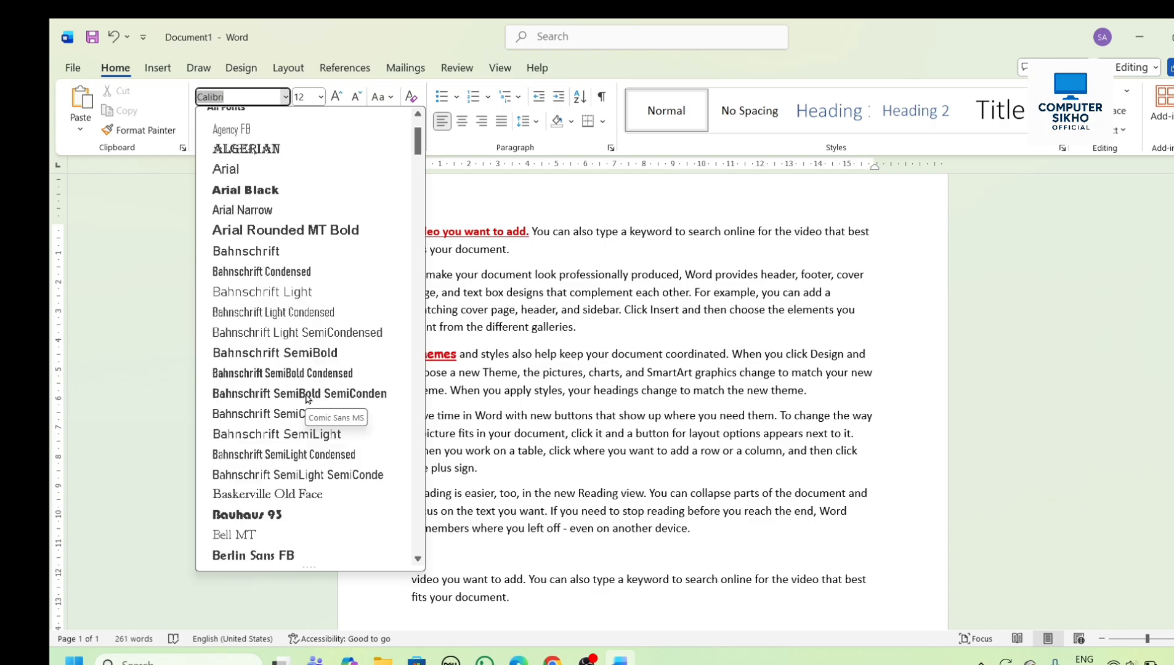
scroll(306, 398, "up", 2)
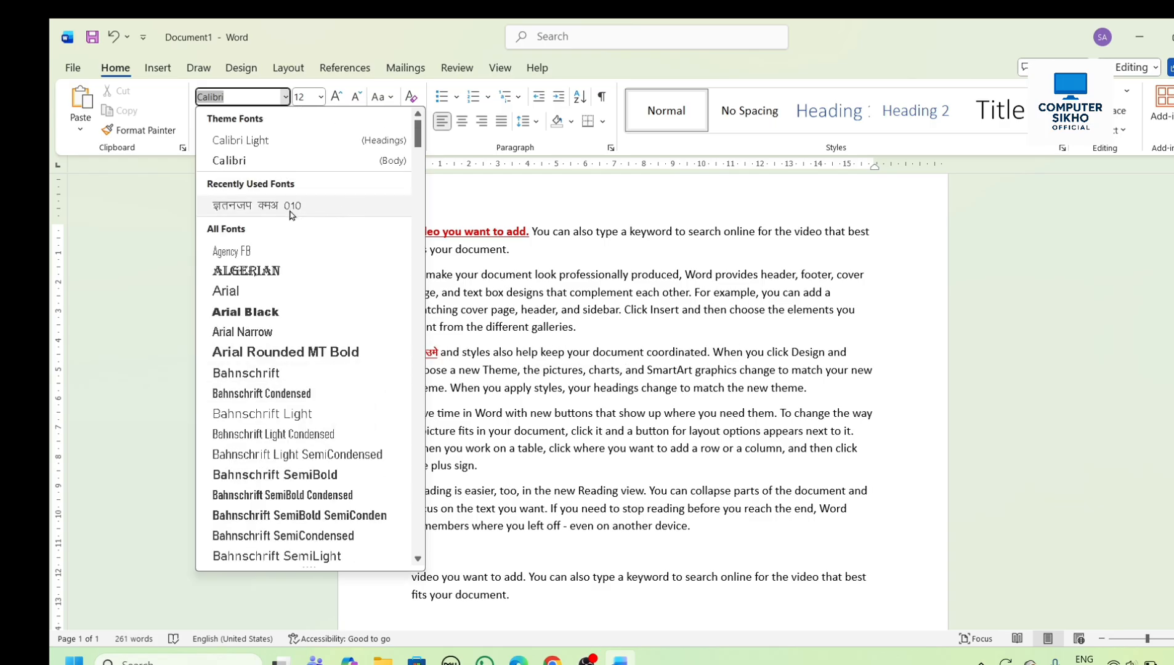
left_click(510, 196)
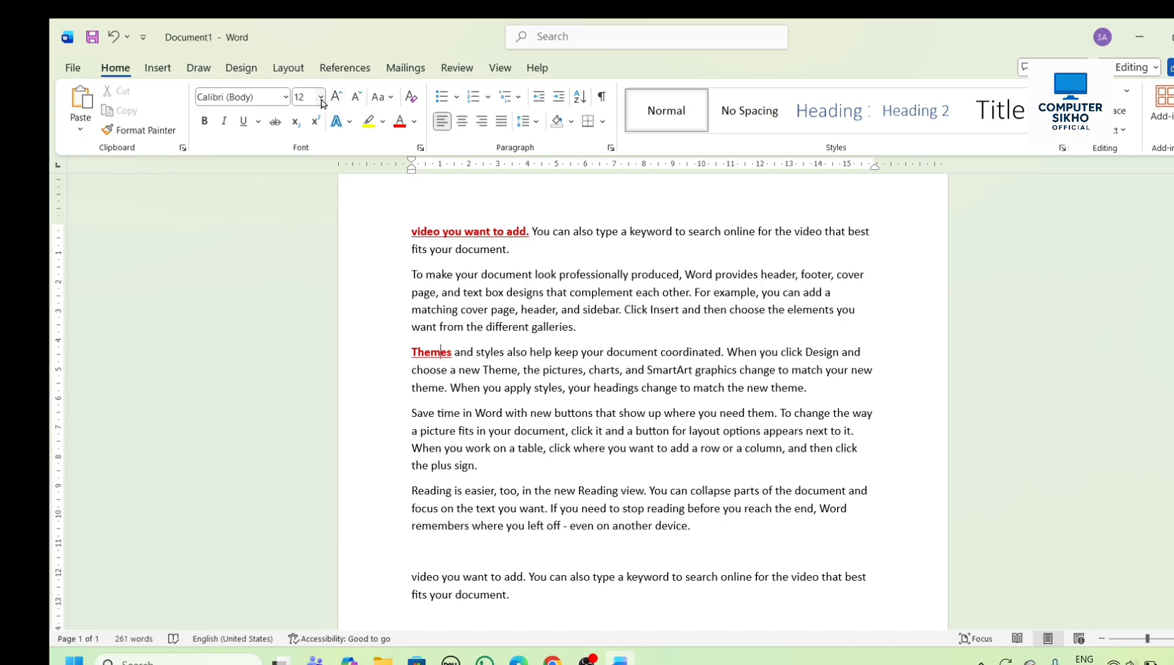
- Set the font size of the whole first paragraph, starting "video you want to add.", to 20
triple_click(519, 252)
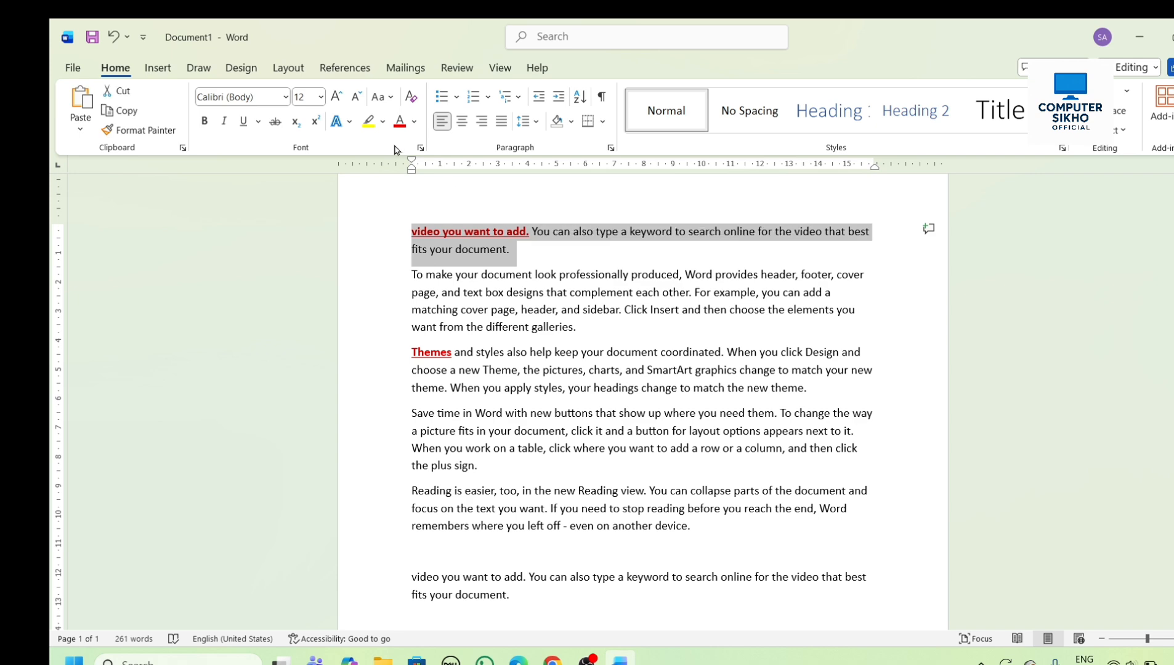
left_click(321, 96)
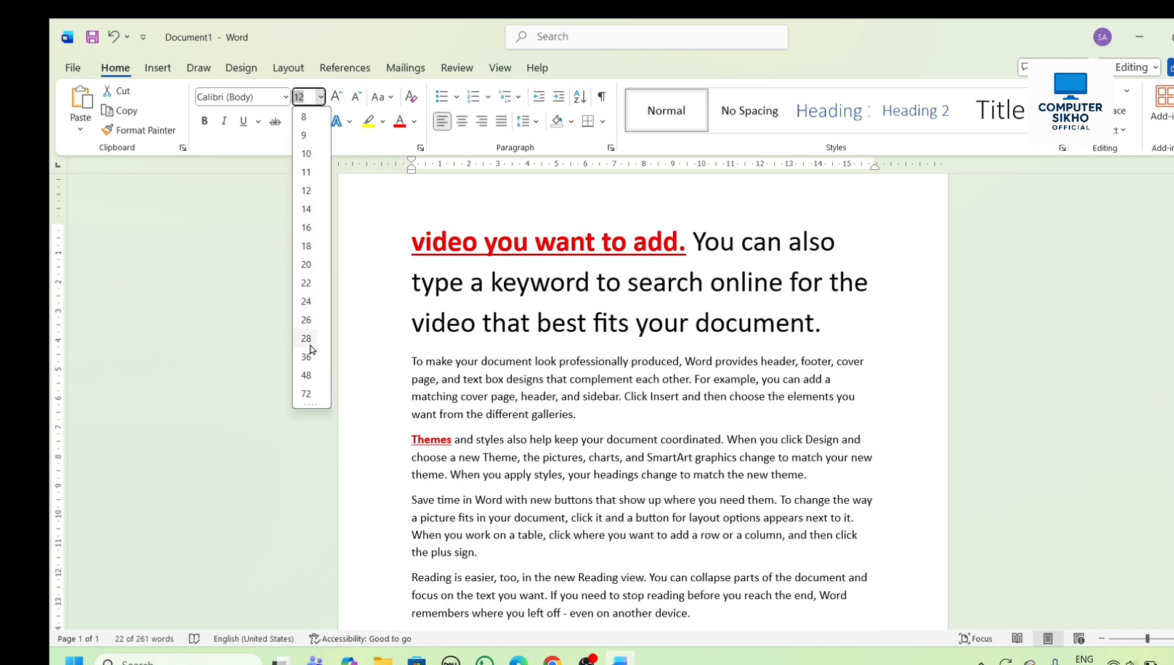
left_click(307, 264)
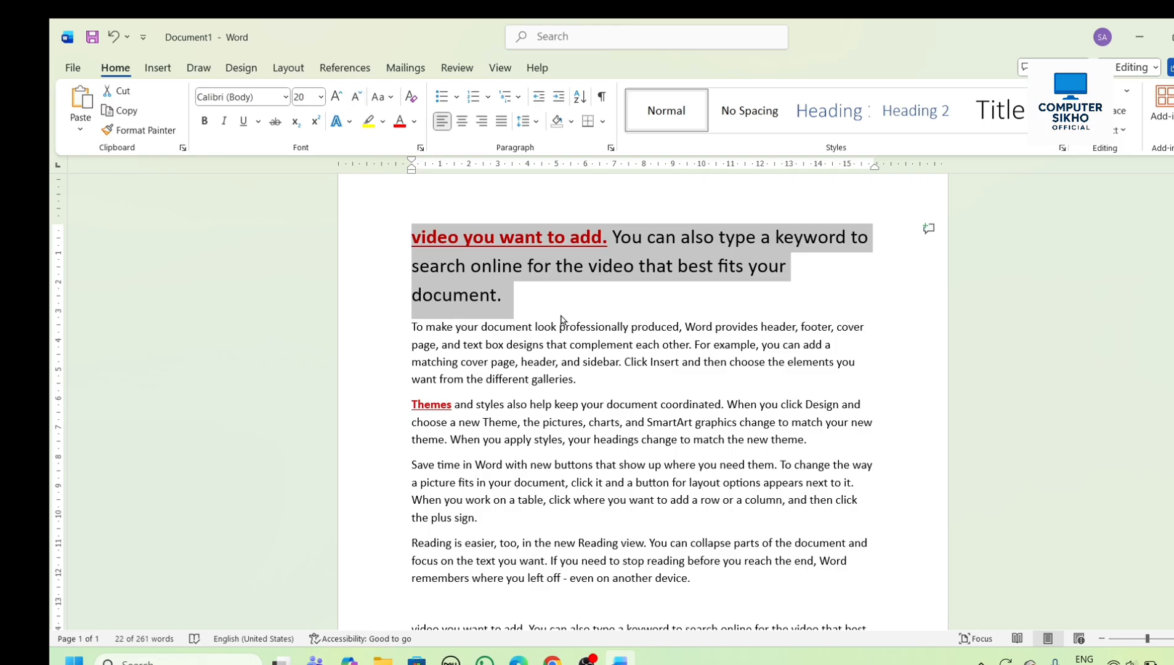
- Grow the font size of the second paragraph, starting "To make your document look", to 18
left_click(524, 327)
left_click(412, 327)
left_click_drag(418, 326, 650, 386)
left_click(648, 386)
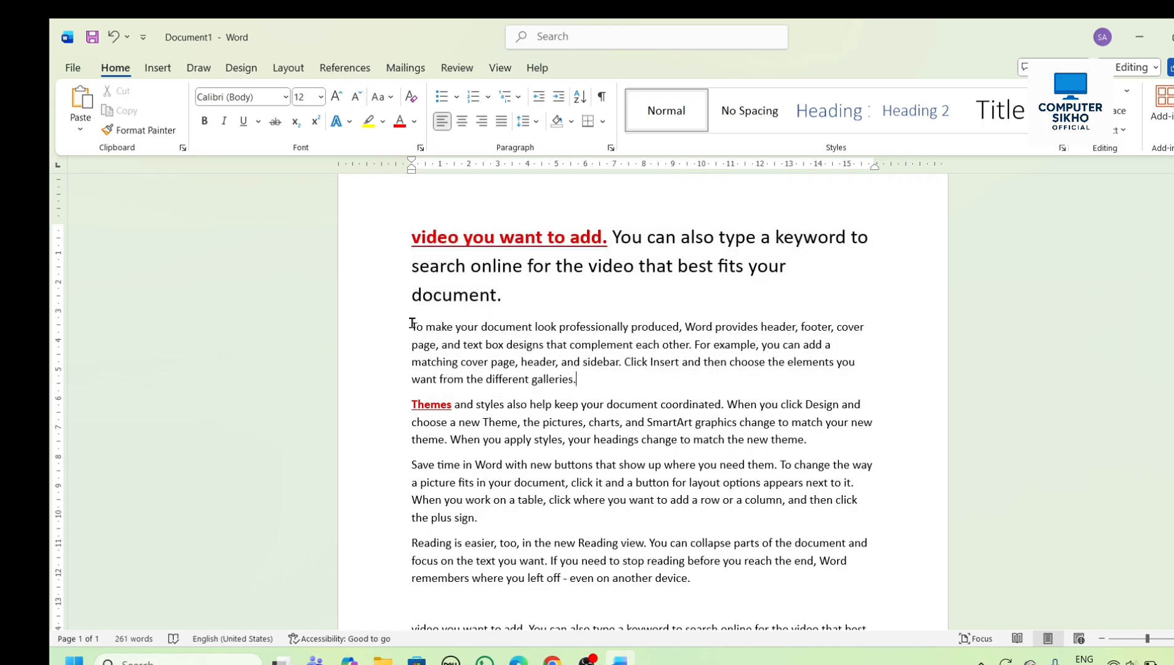
left_click_drag(413, 325, 619, 376)
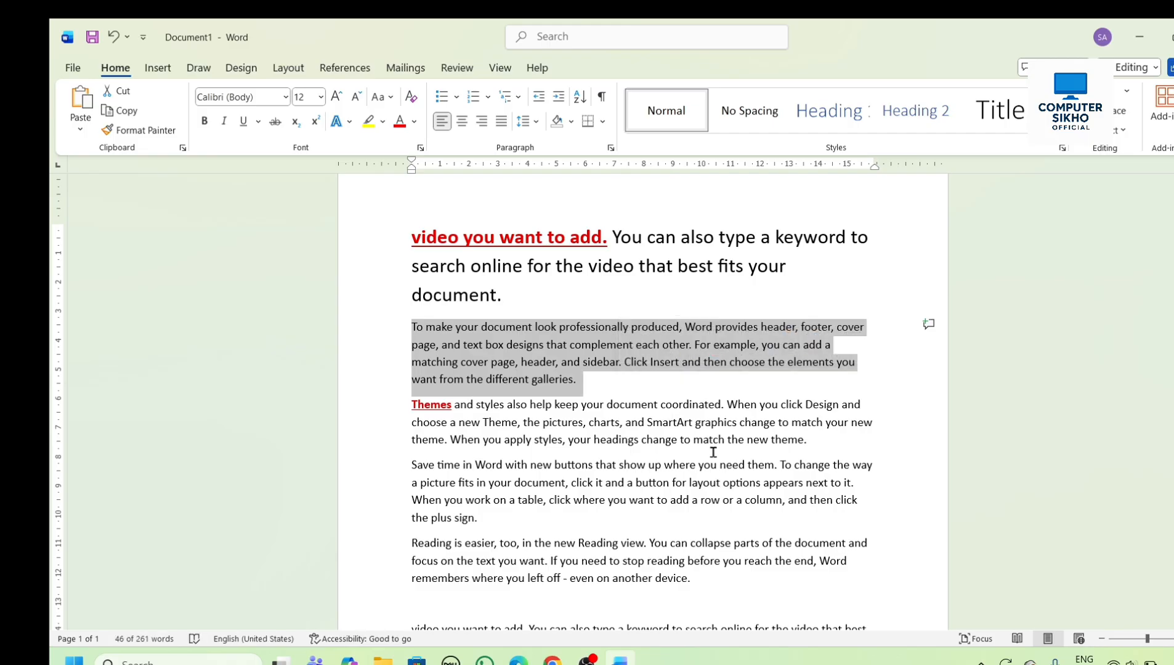
key("ctrl+shift+period")
key("ctrl+shift+period")
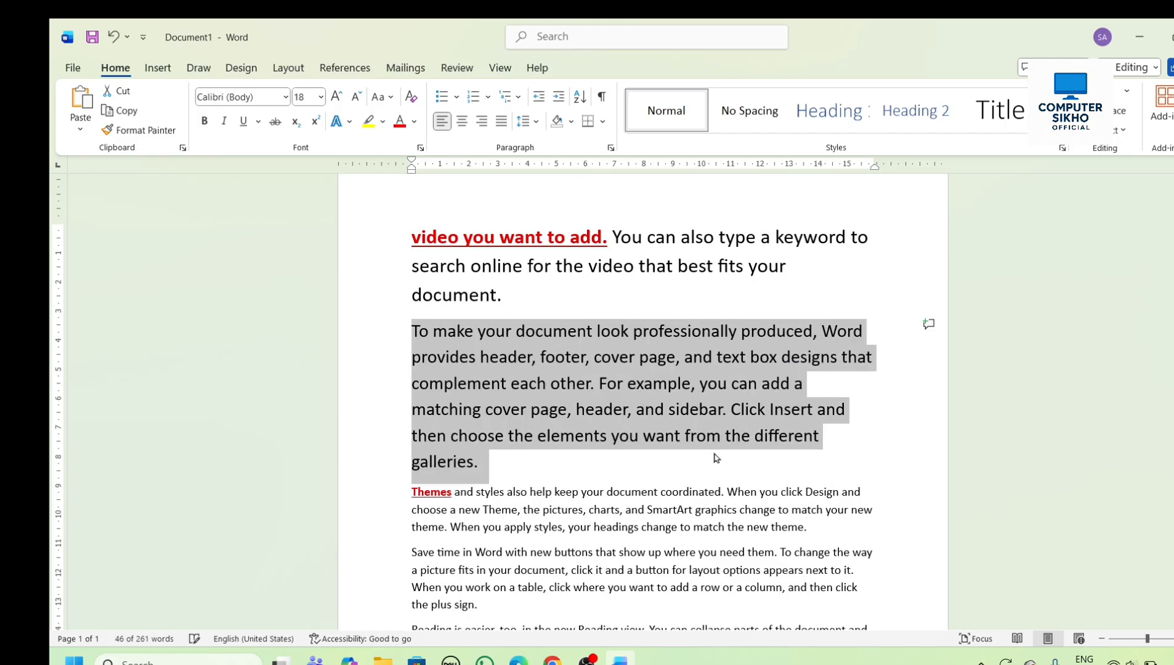
- Shrink the second paragraph's font size stepwise to 6
key("ctrl+shift+comma")
key("ctrl+shift+comma")
key("ctrl+shift+comma")
key("ctrl+shift+comma")
key("ctrl+shift+comma")
key("ctrl+shift+comma")
key("ctrl+shift+comma")
key("ctrl+shift+comma")
key("ctrl+shift+comma")
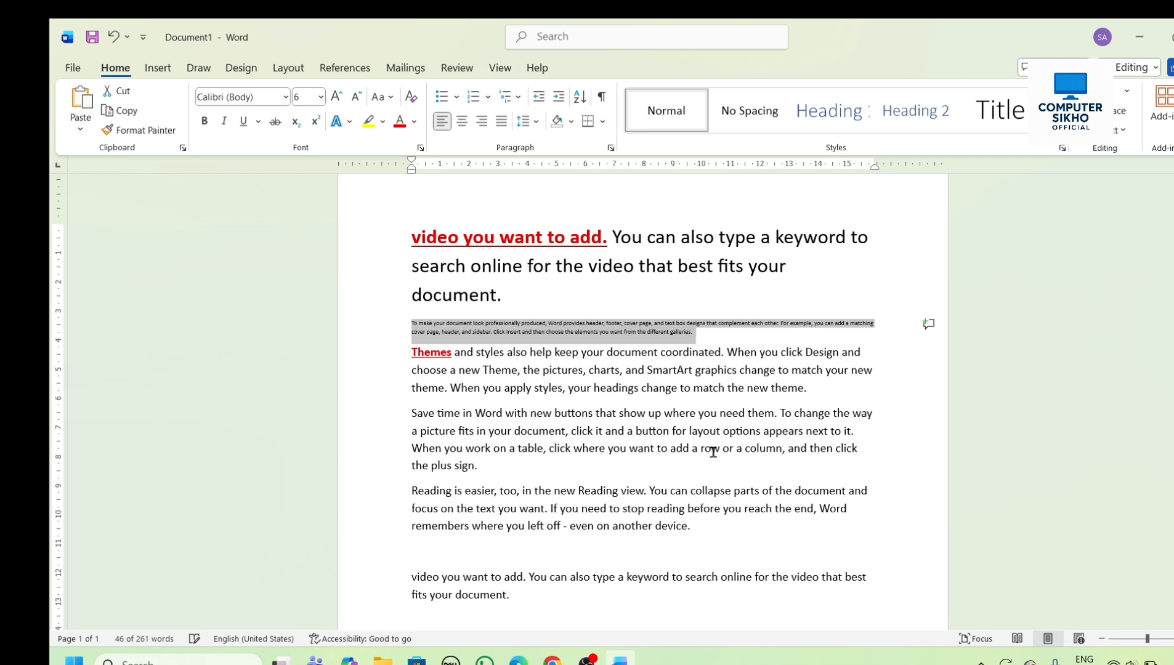
- Grow the second paragraph's font size stepwise to 22
key("ctrl+shift+period")
key("ctrl+shift+period")
key("ctrl+shift+period")
key("ctrl+shift+period")
key("ctrl+shift+period")
key("ctrl+shift+period")
key("ctrl+shift+period")
key("ctrl+shift+period")
key("ctrl+shift+period")
key("ctrl+shift+period")
key("ctrl+shift+period")
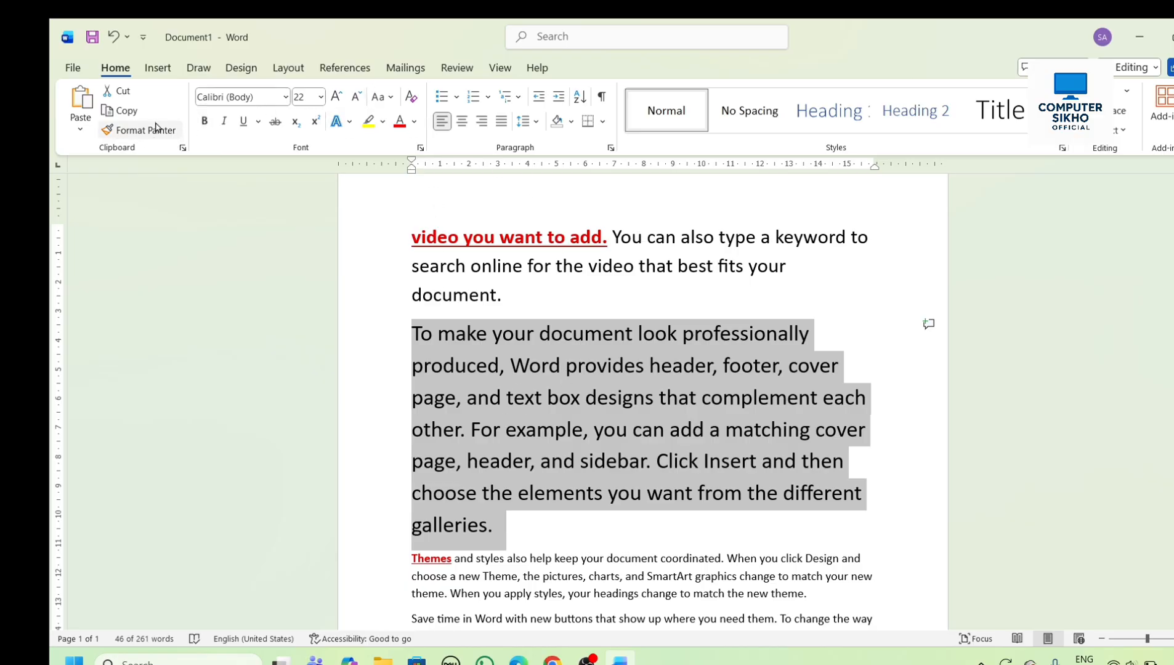
- Apply bold, italic and underline to the second paragraph, and remove the underline and italic again so only bold is kept
left_click(204, 122)
left_click(219, 127)
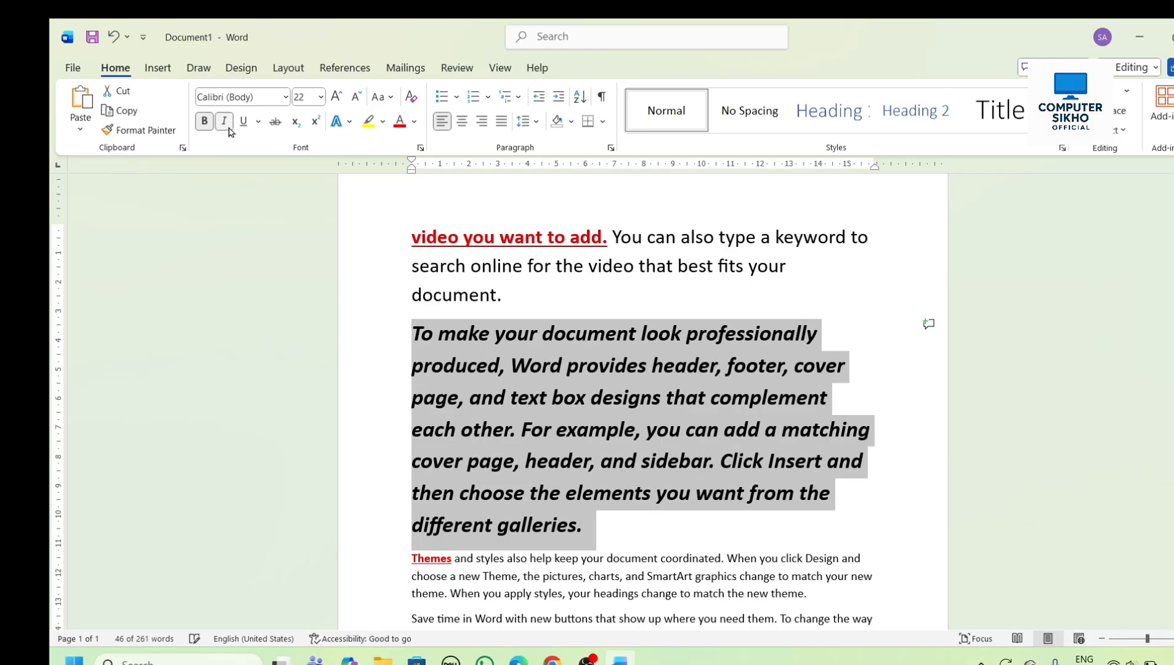
left_click(238, 126)
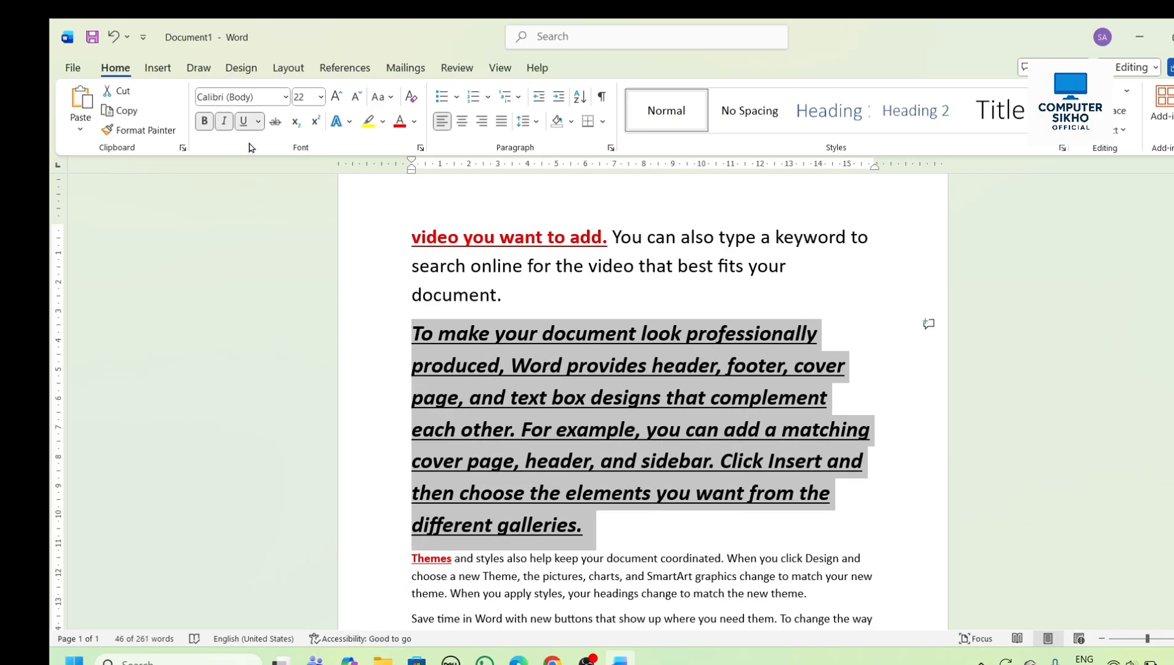
left_click(247, 122)
left_click(223, 124)
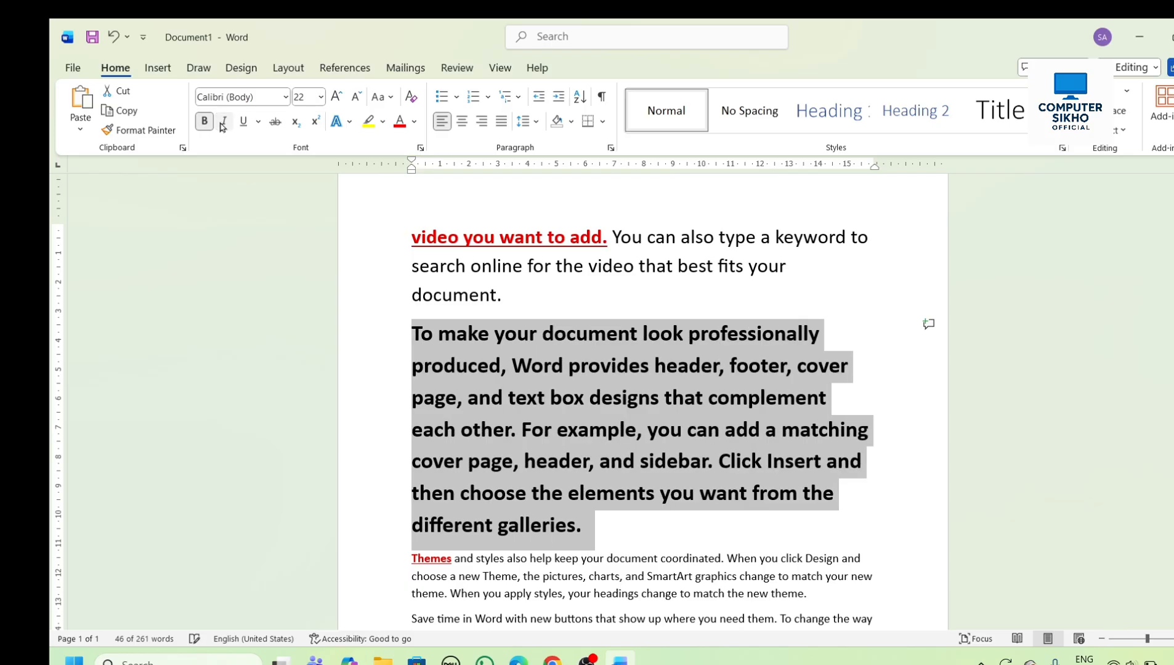
left_click(728, 493)
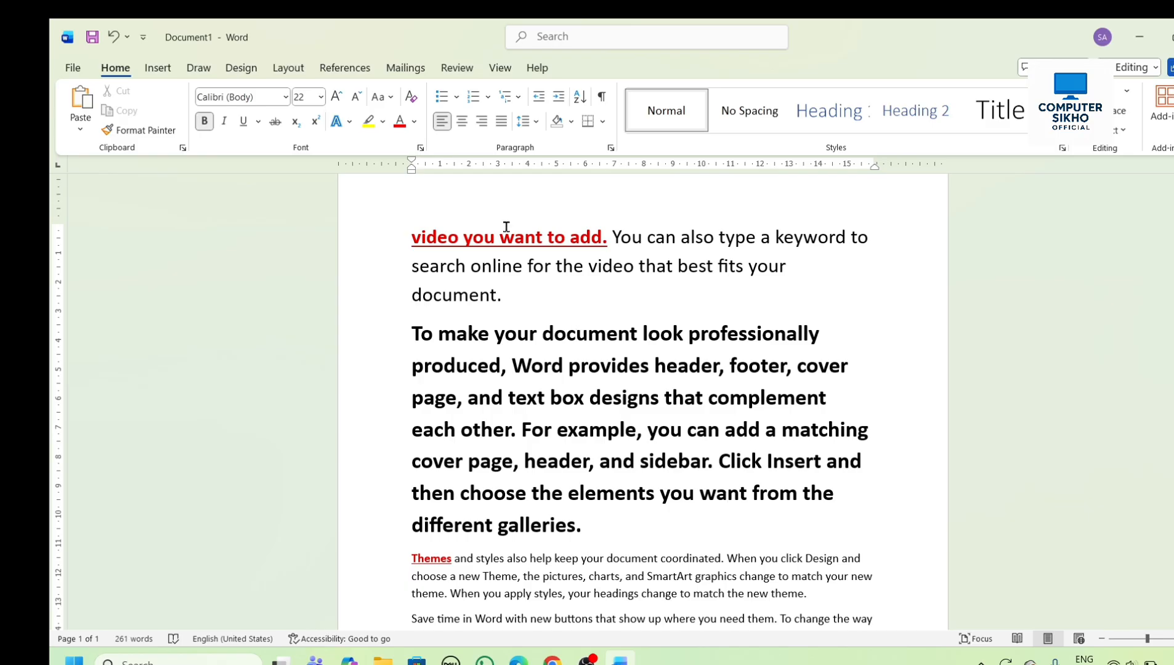
- Convert the whole second paragraph to UPPERCASE
left_click(389, 97)
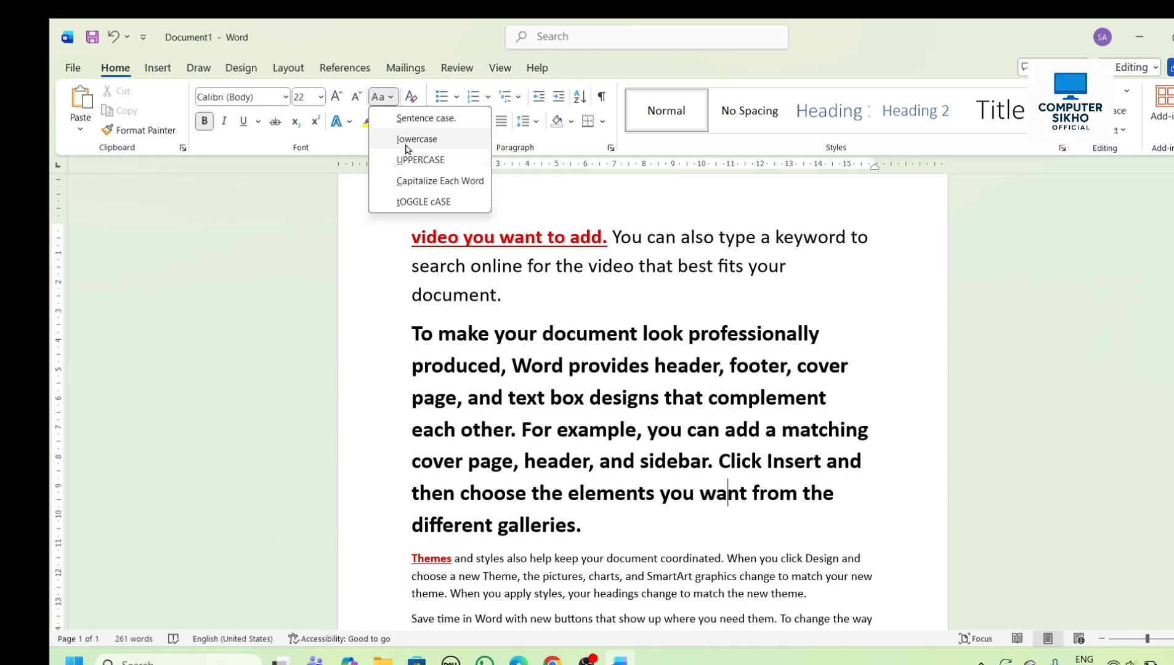
left_click(641, 385)
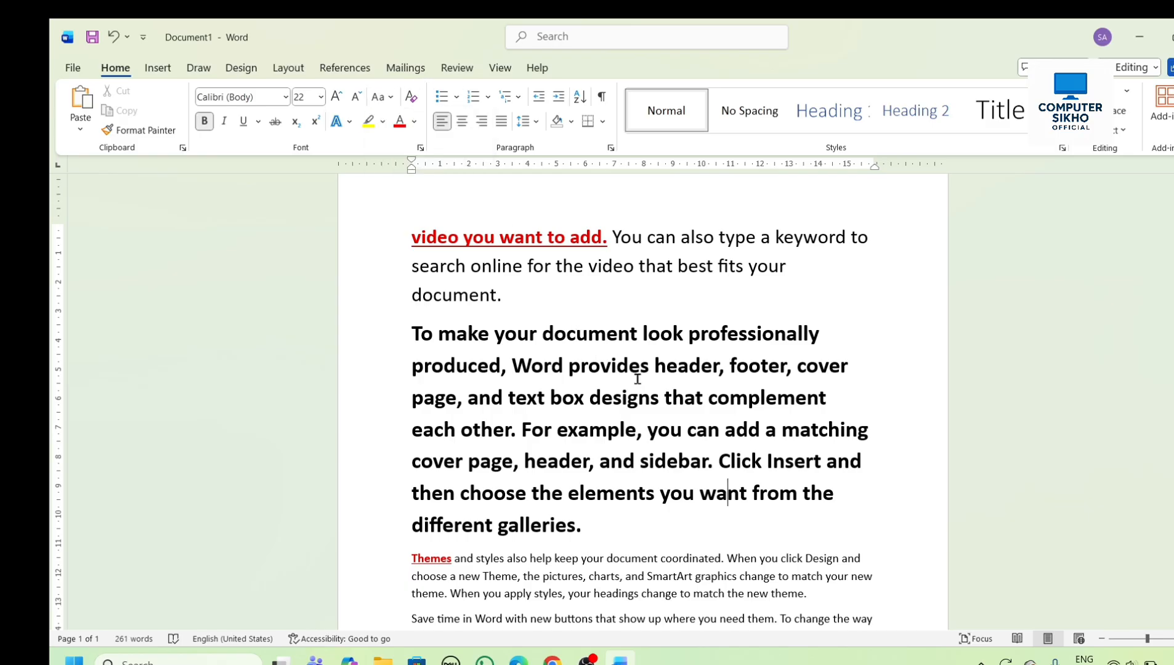
scroll(641, 382, "down", 2)
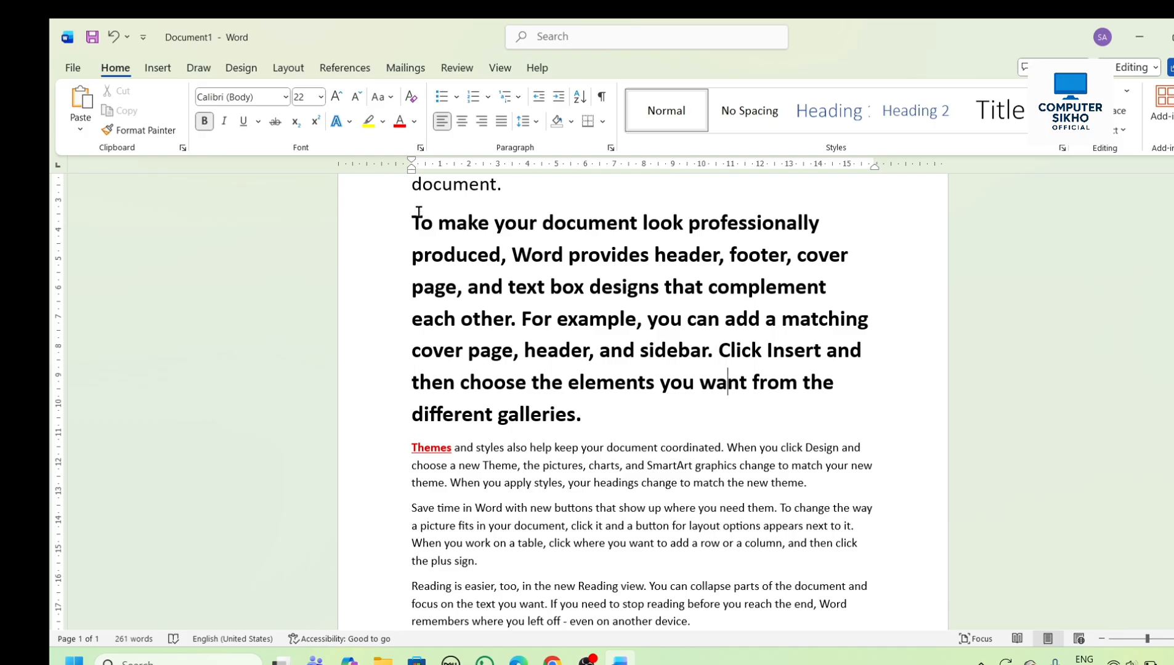
left_click_drag(416, 221, 585, 428)
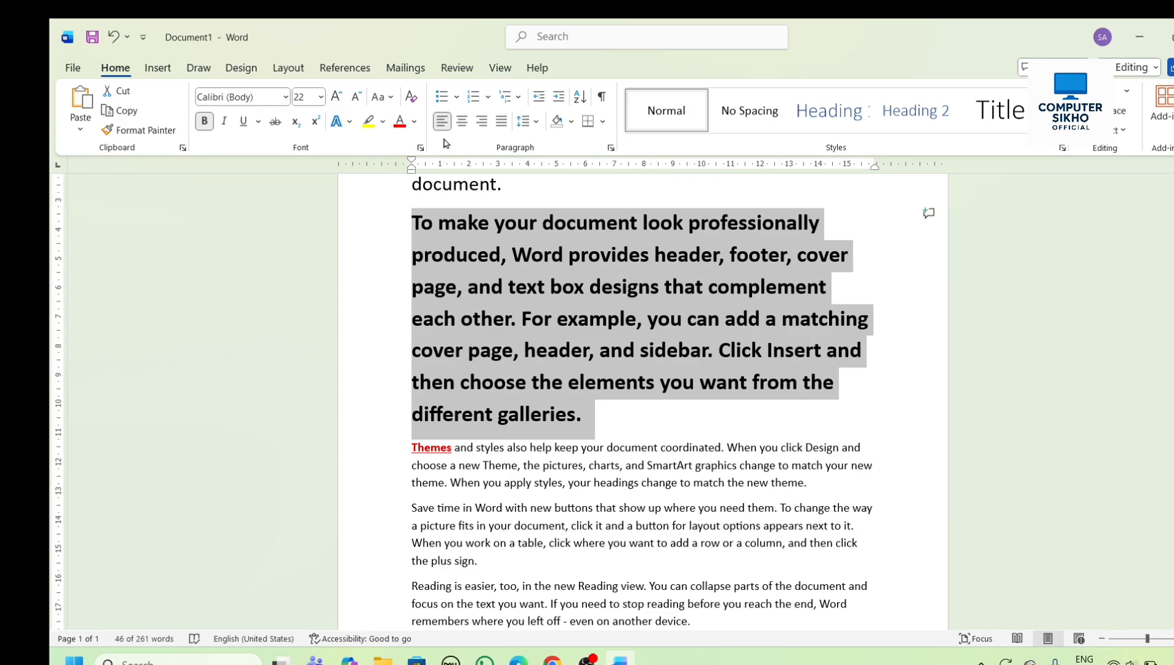
left_click(393, 98)
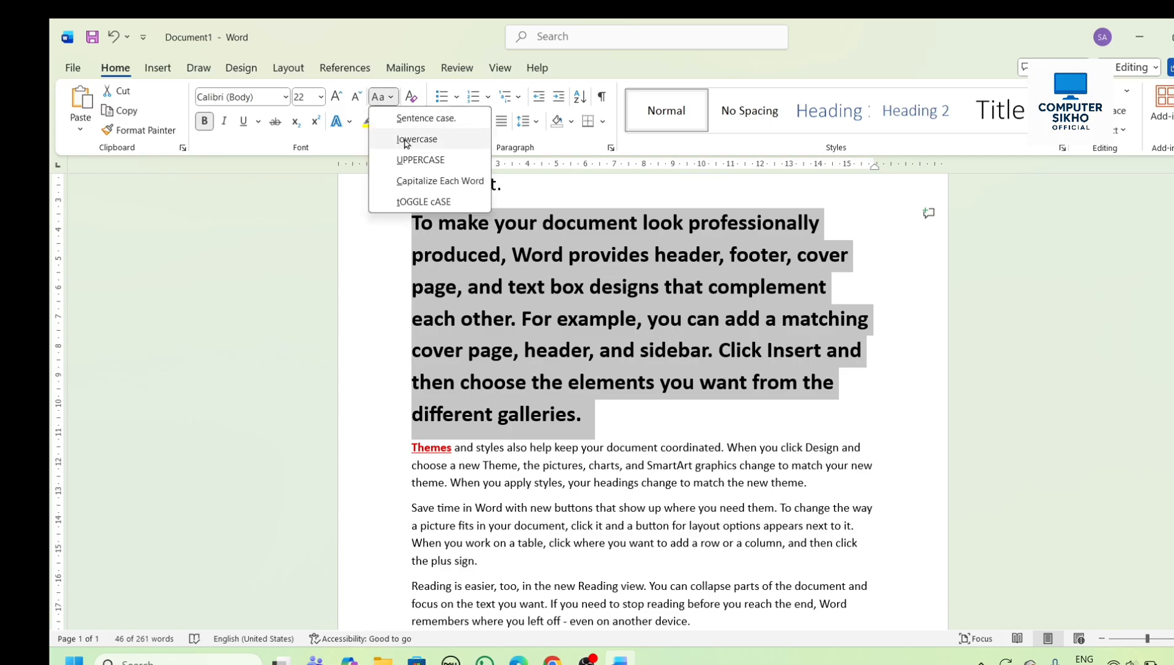
left_click(407, 161)
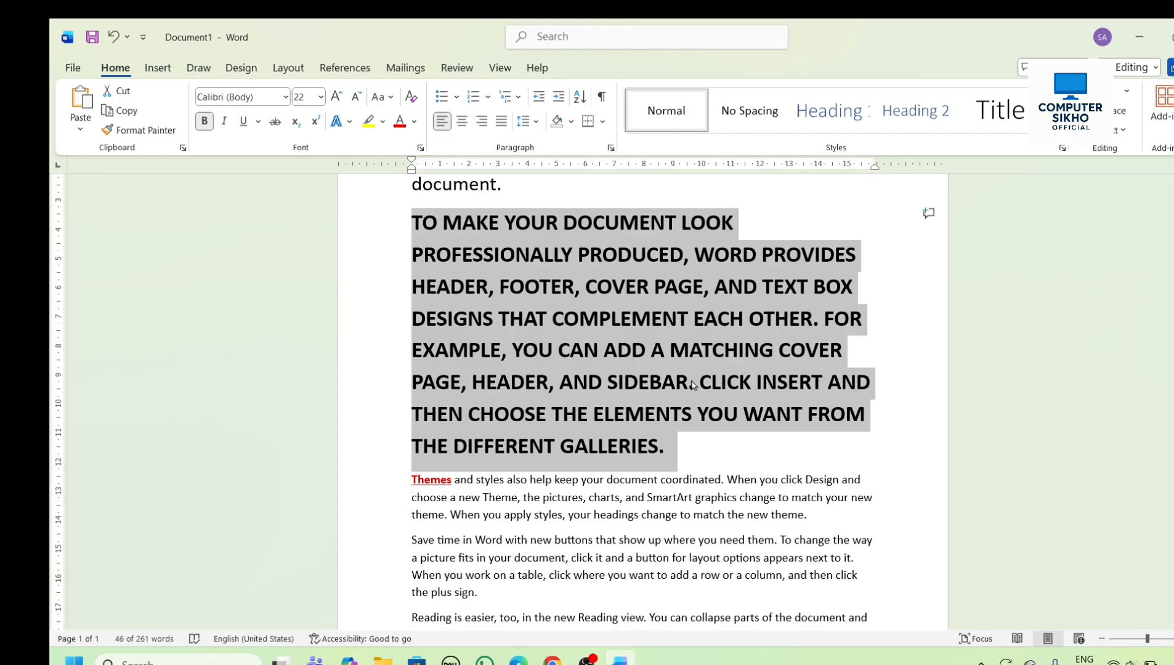
- Apply tOGGLE cASE to the uppercase second paragraph, followed by Sentence case
left_click(391, 97)
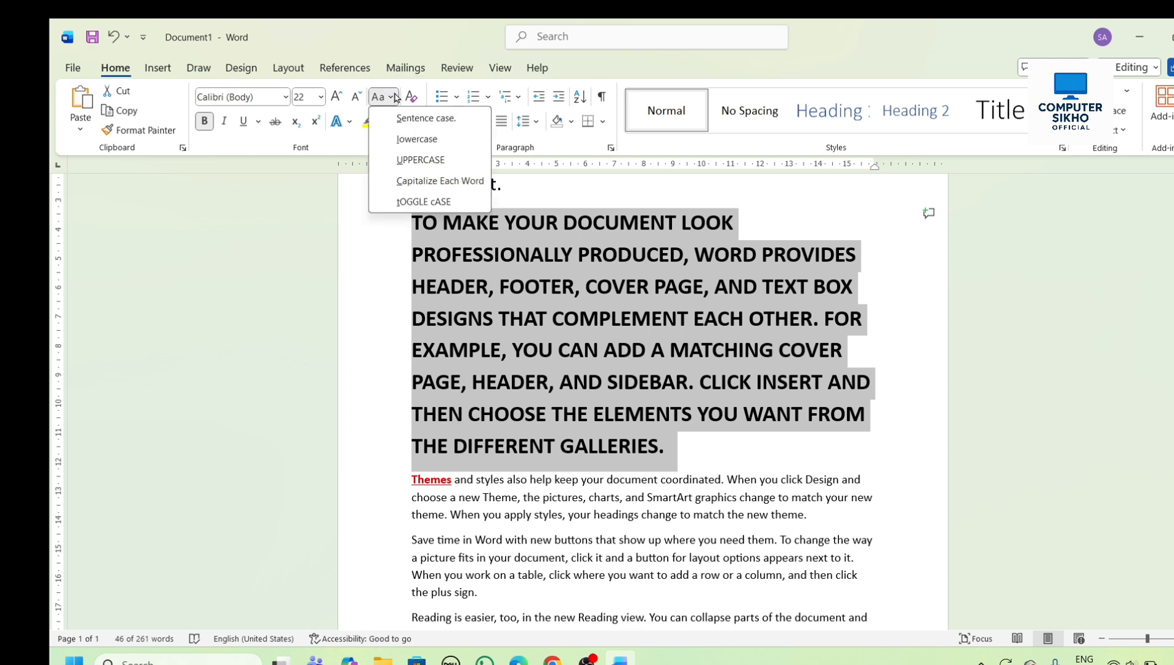
left_click(418, 203)
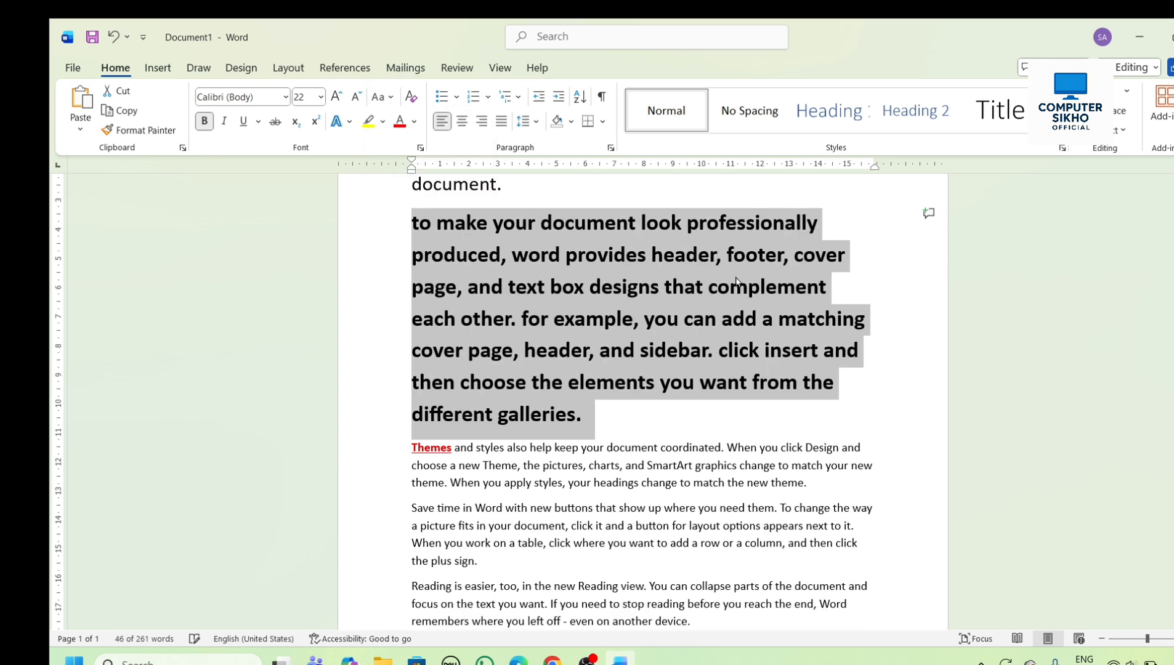
left_click(390, 99)
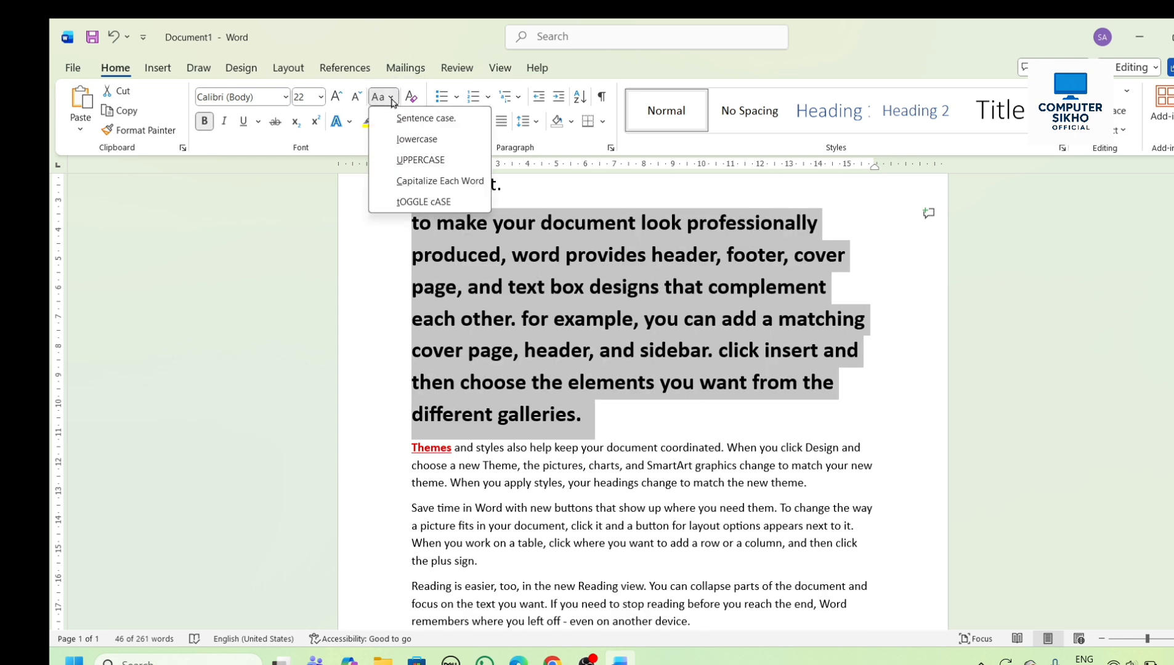
left_click(430, 126)
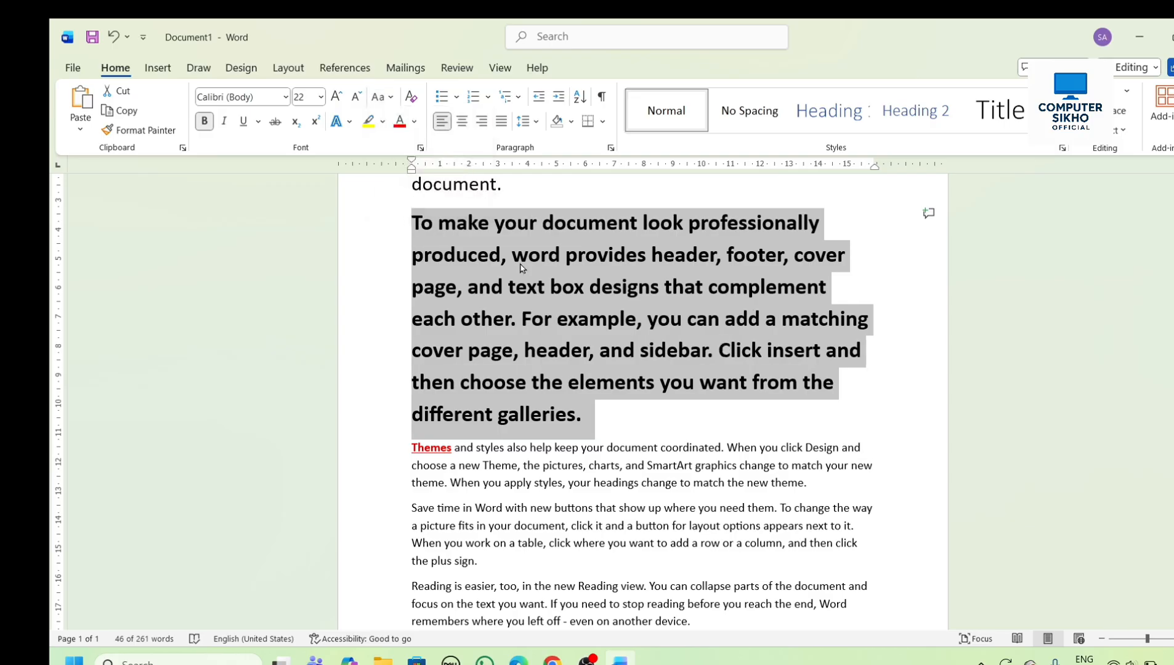
- Apply Capitalize Each Word to the second paragraph, followed by tOGGLE cASE
left_click(391, 98)
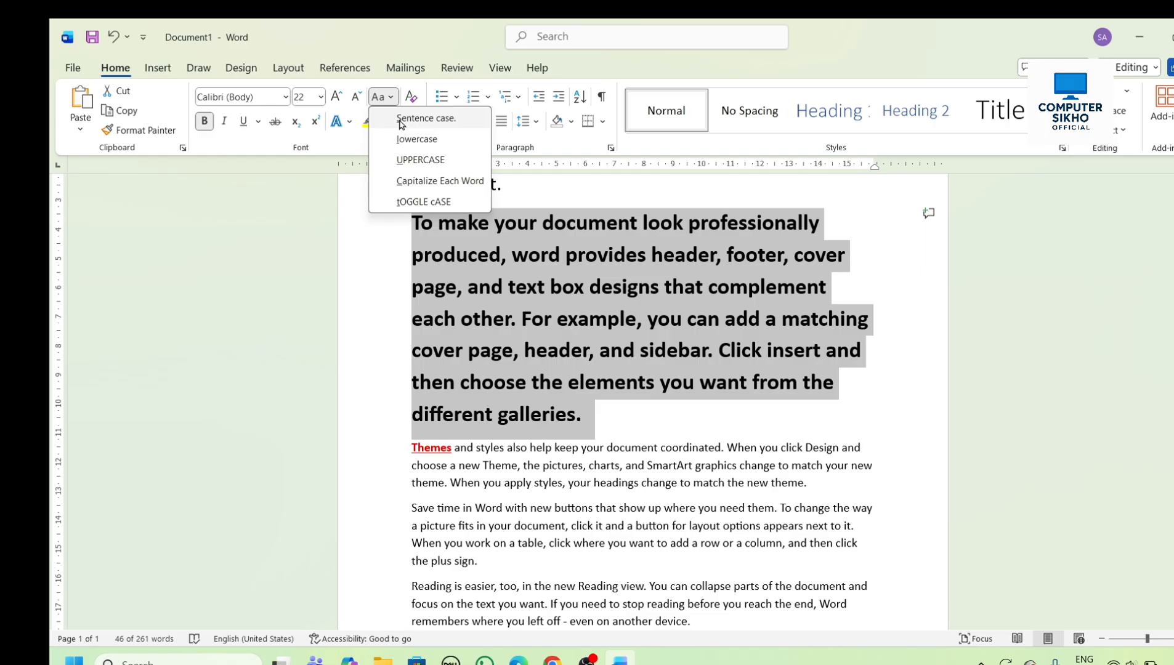
left_click(419, 181)
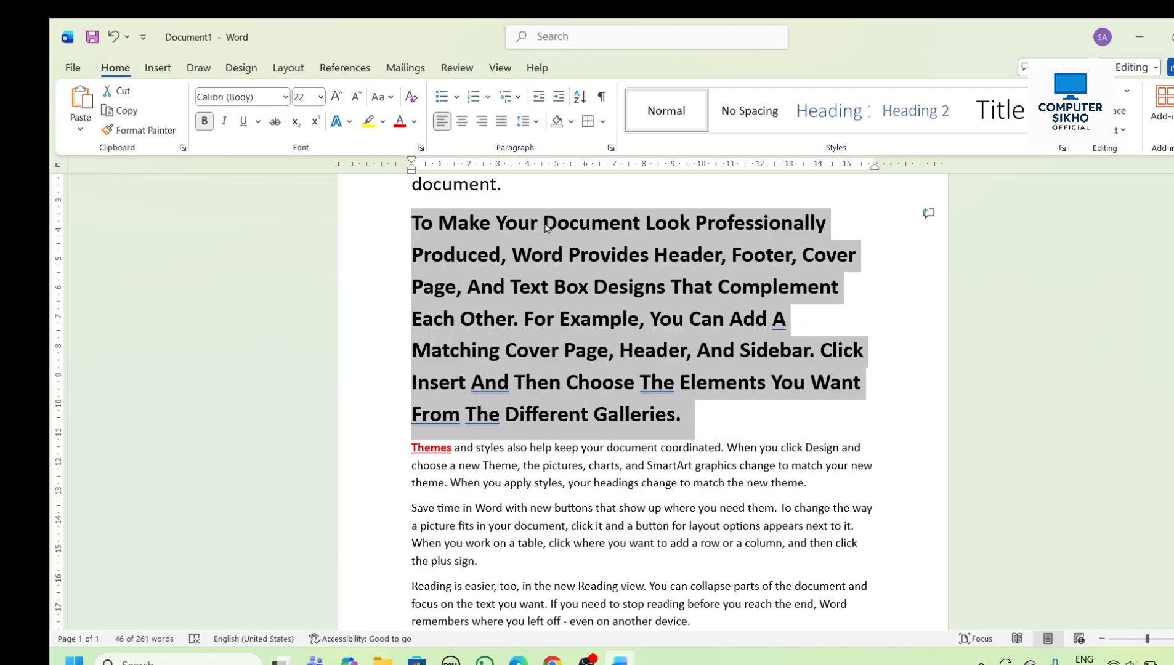
left_click(389, 98)
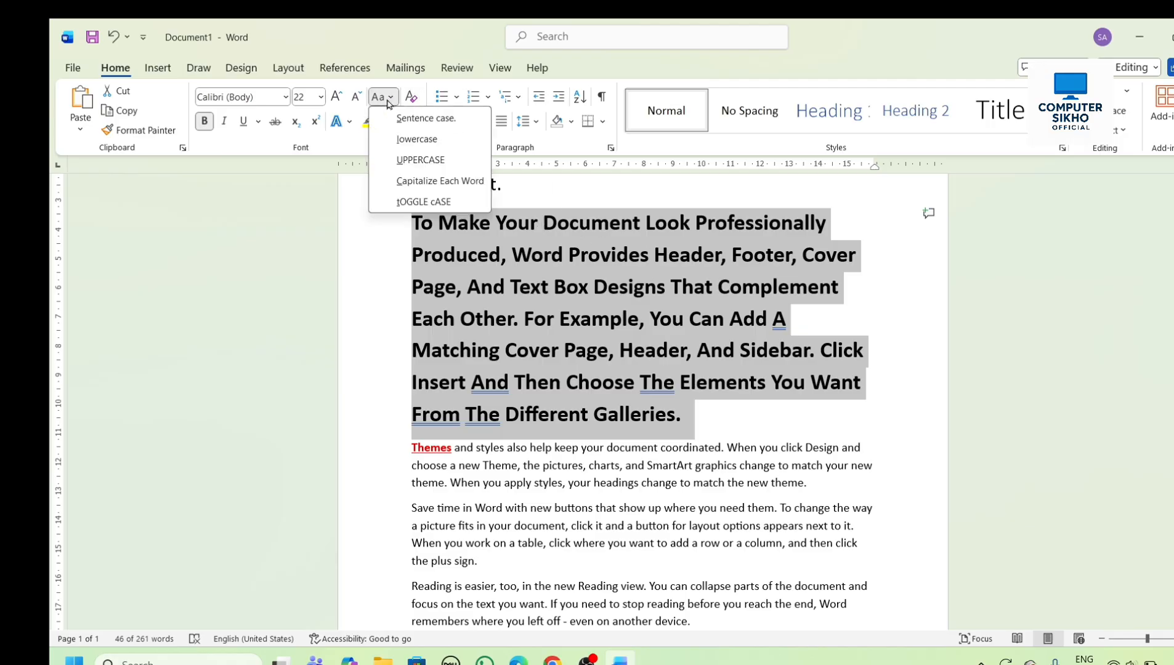
left_click(418, 202)
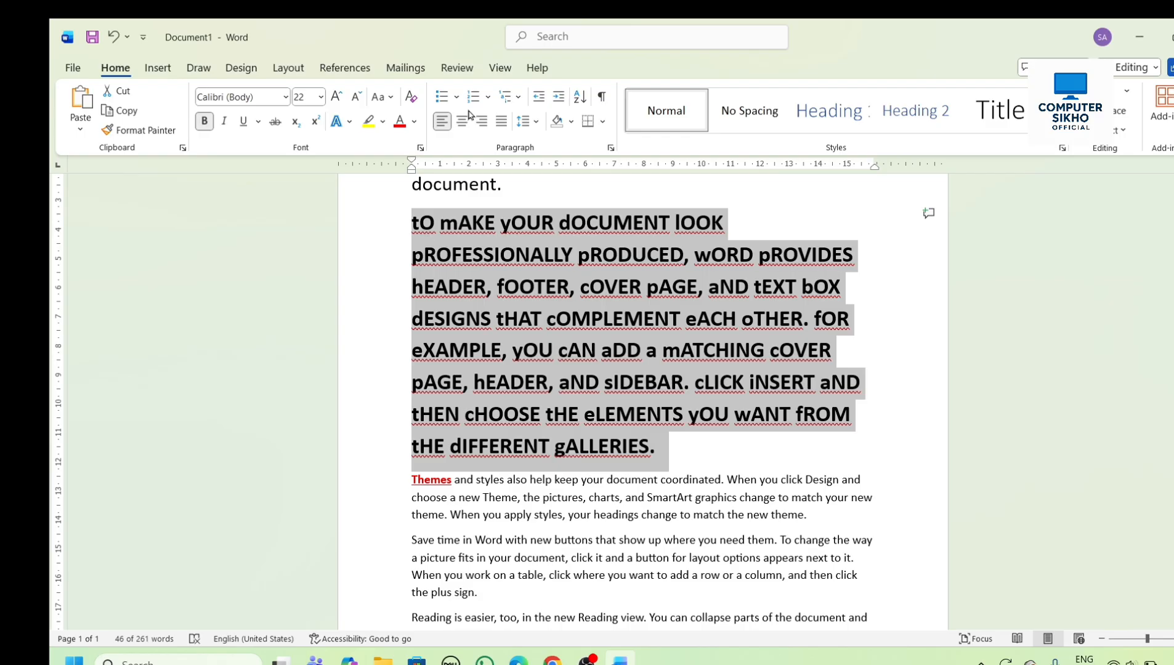
- Colour the whole second paragraph's text red and clear all of the paragraph's formatting
left_click(635, 426)
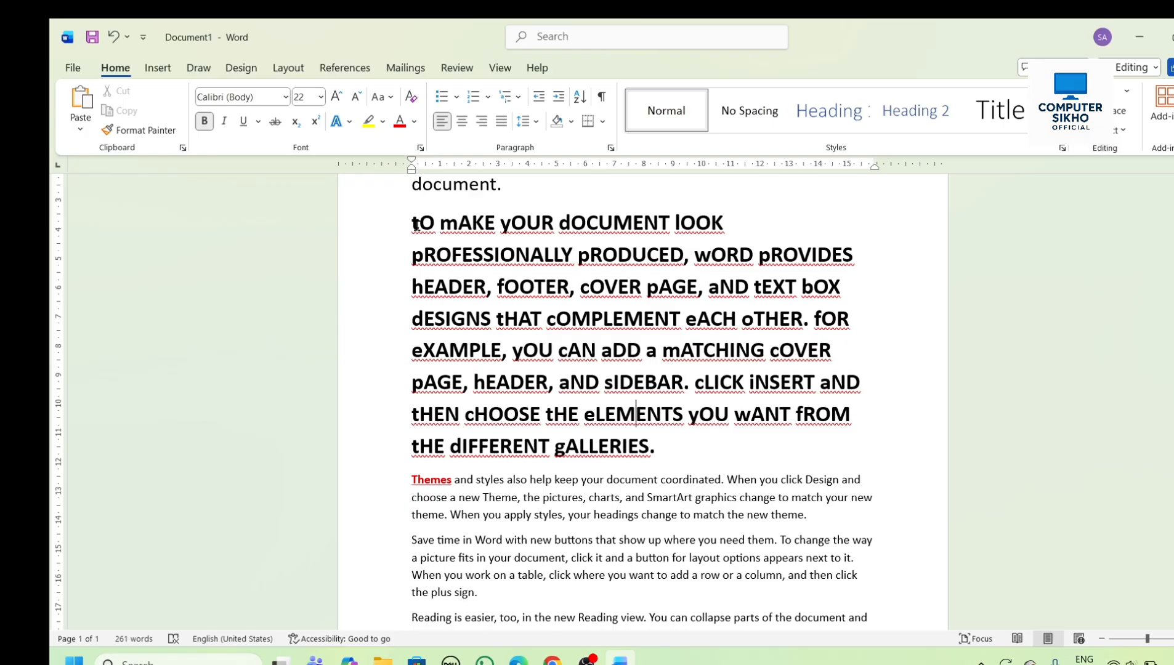
left_click_drag(413, 222, 667, 445)
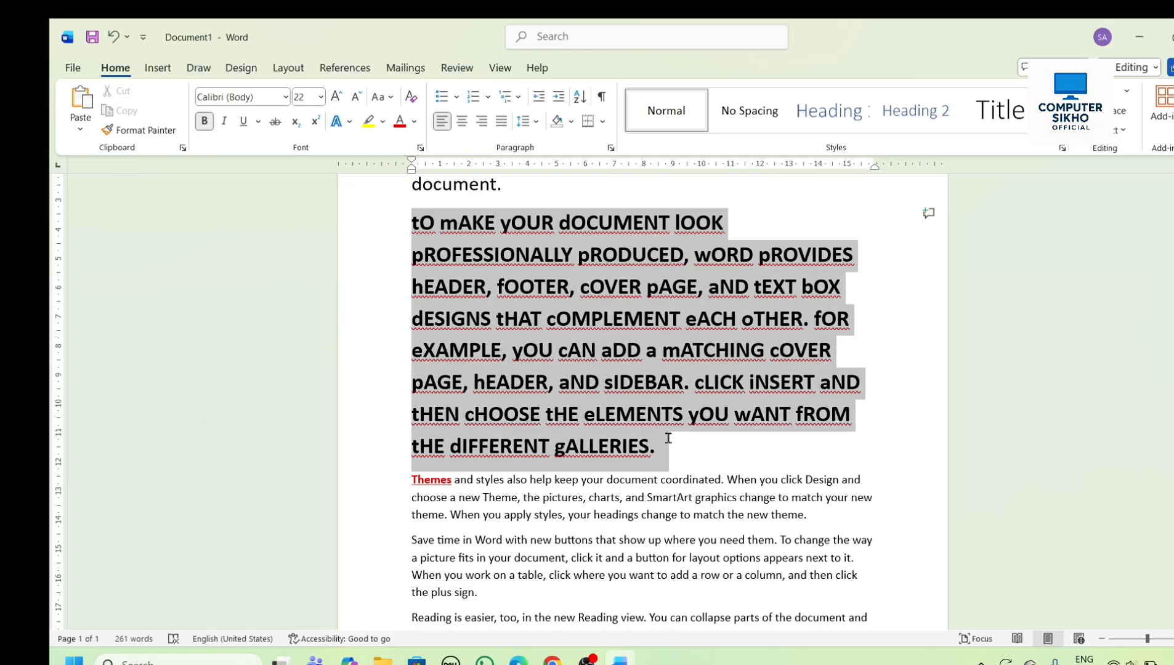
left_click(399, 121)
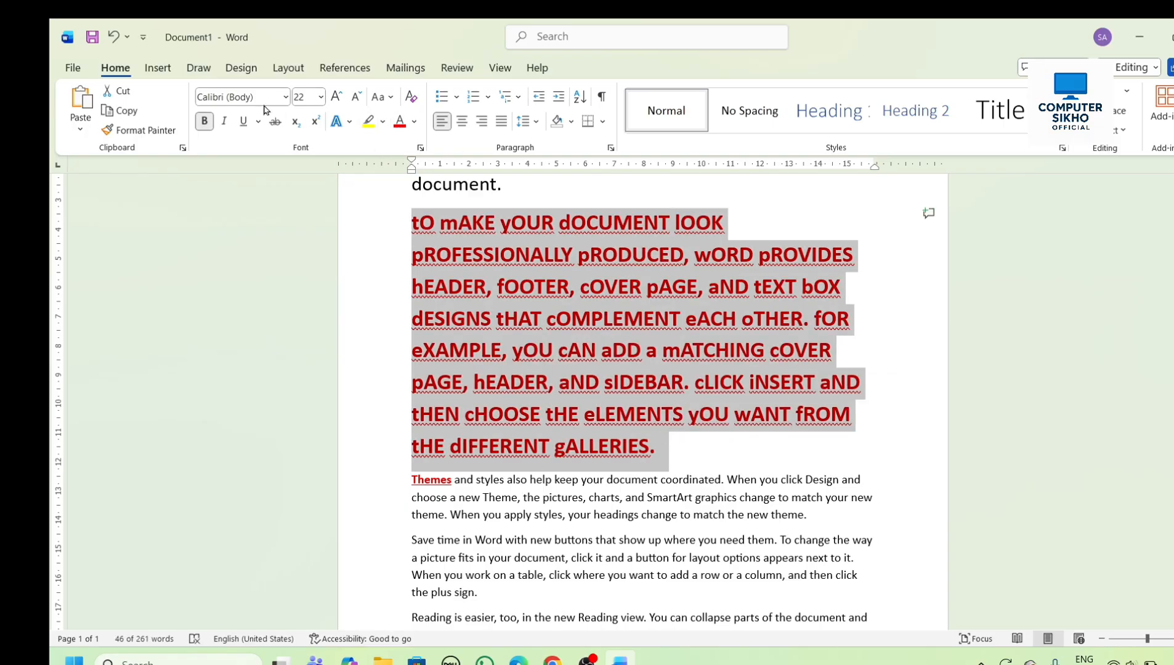
left_click(408, 98)
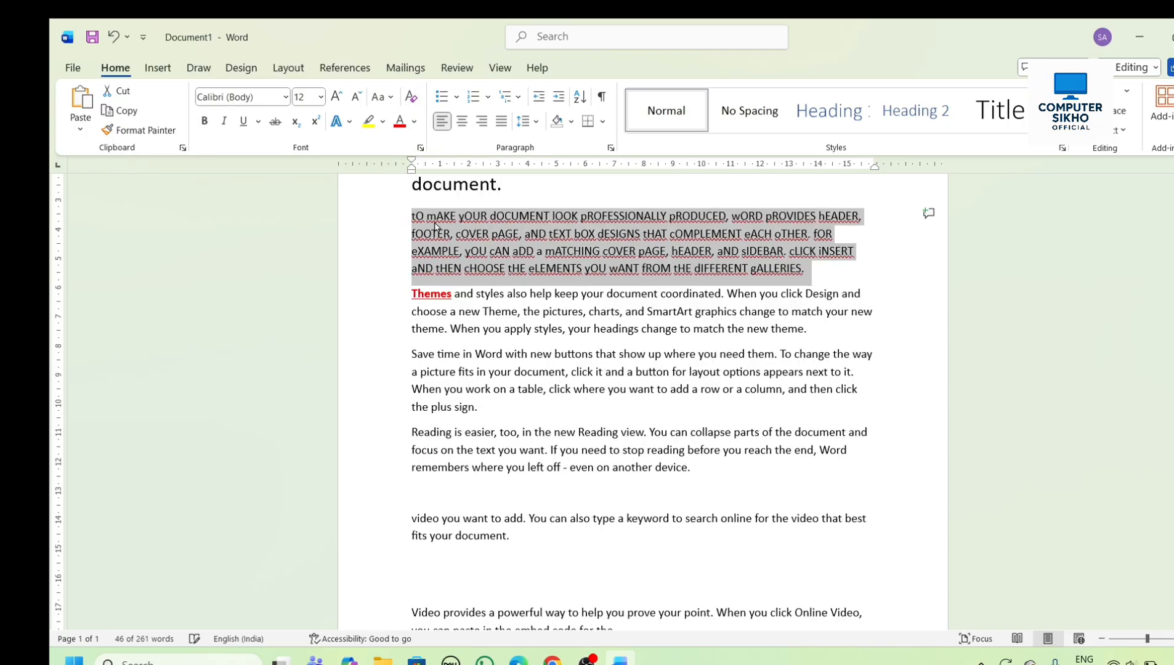
- Convert the toggled-case paragraph beginning "To make your document look" to Sentence case
left_click(823, 334)
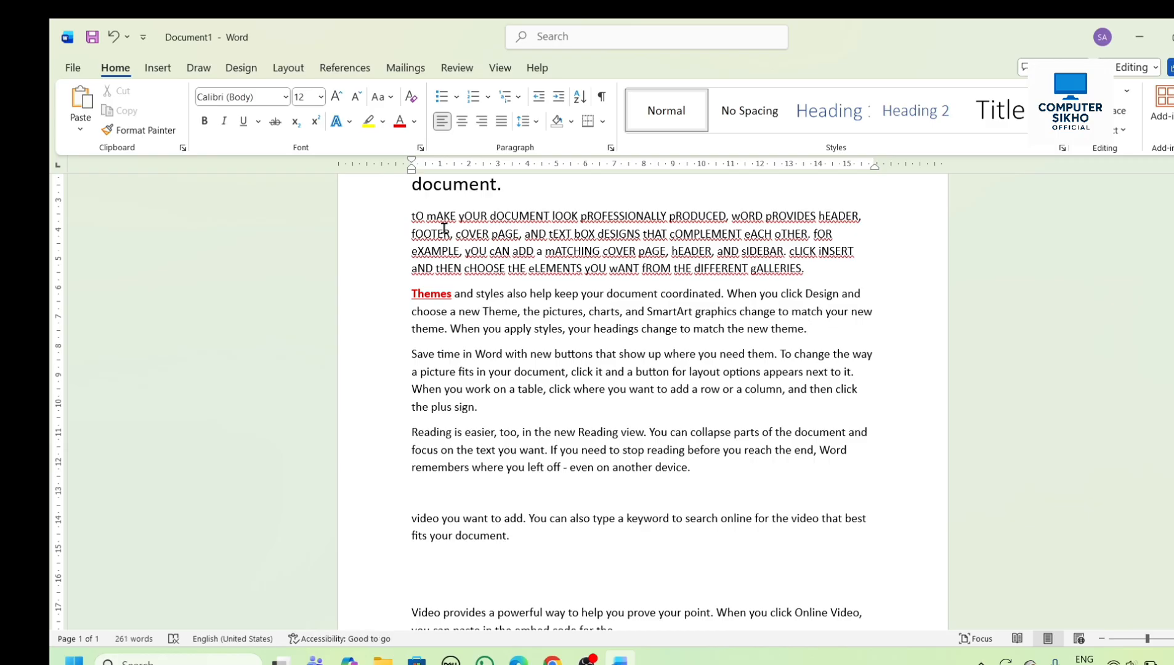
left_click_drag(412, 216, 840, 293)
left_click(826, 279)
left_click_drag(410, 207, 807, 270)
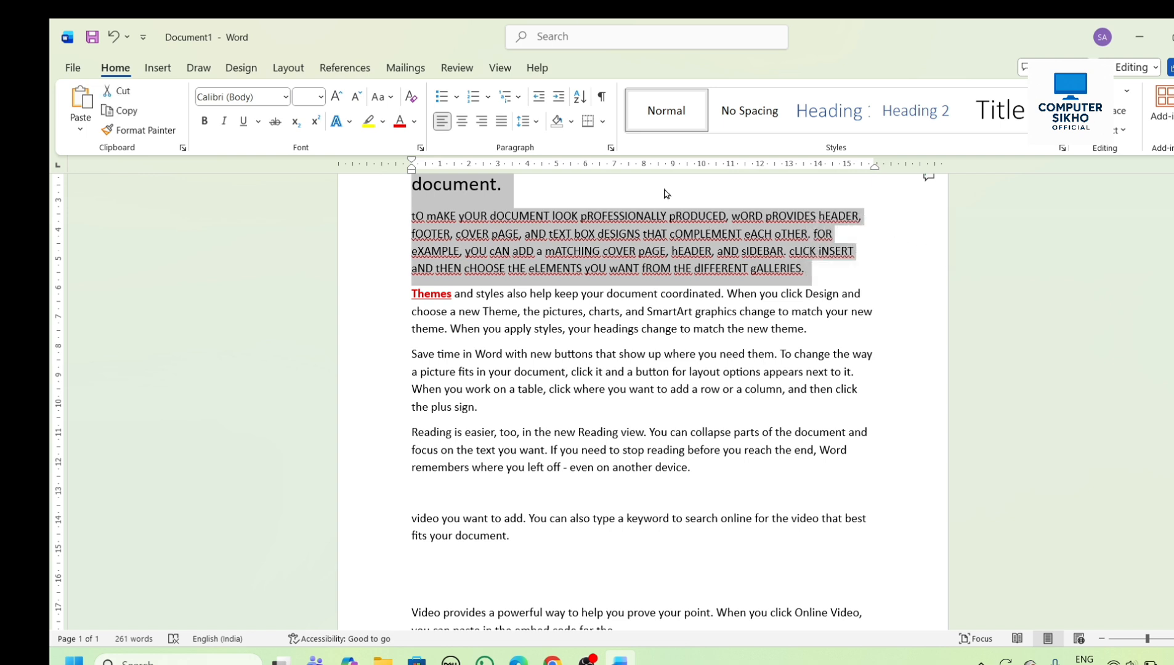
left_click(383, 97)
left_click(425, 117)
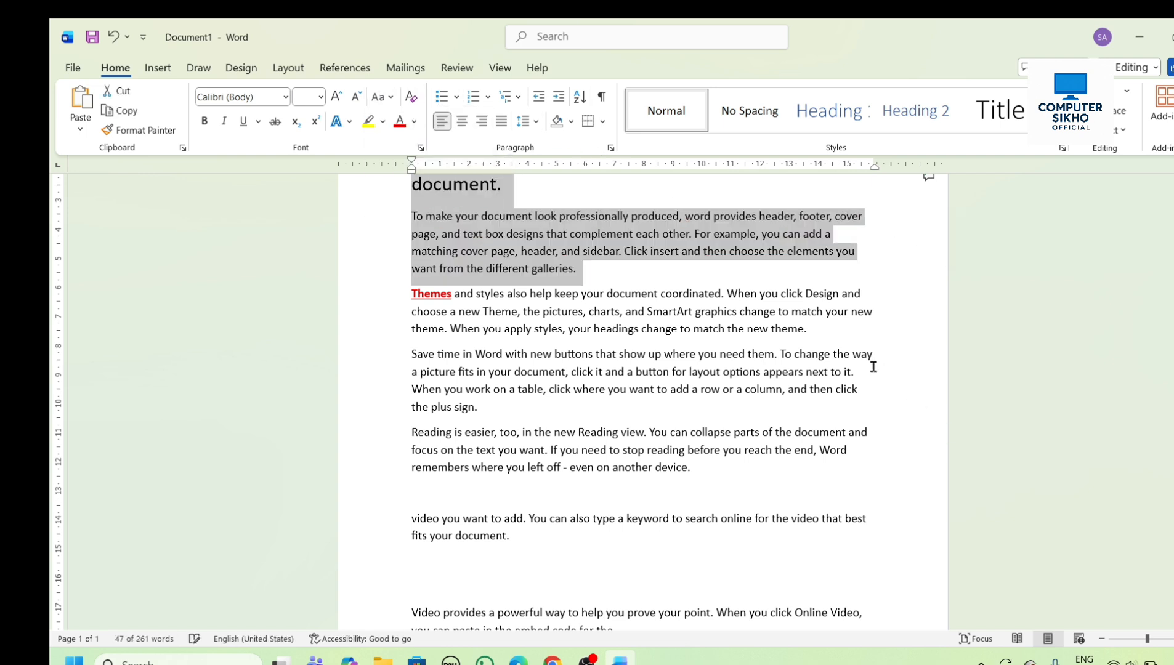
left_click(793, 315)
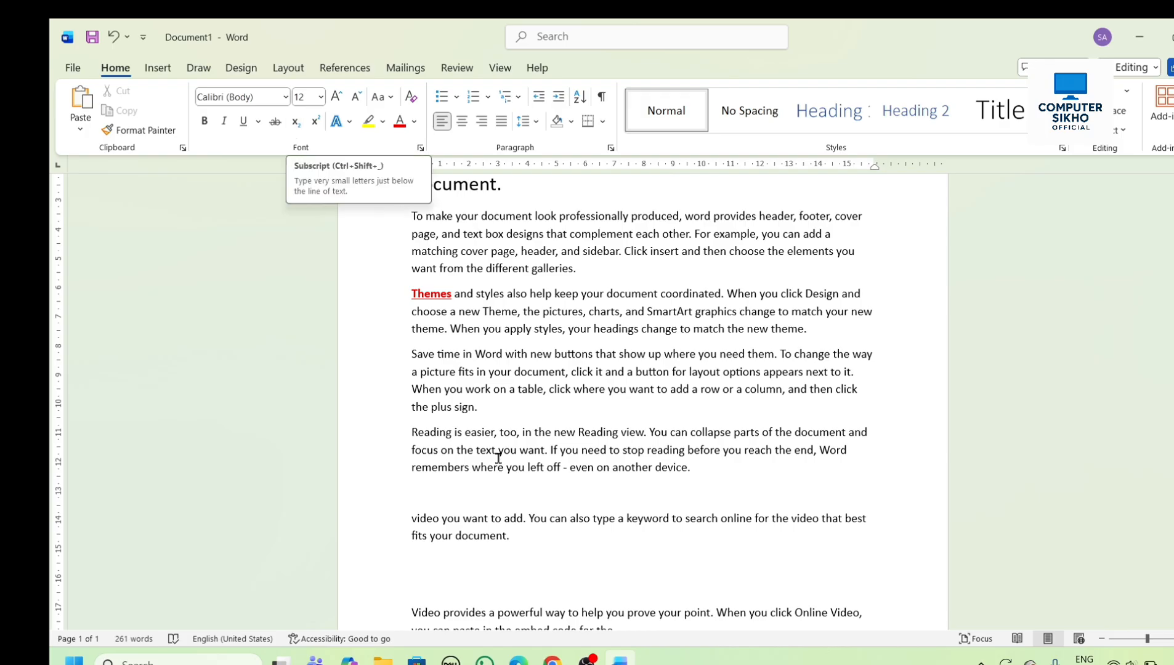
- Delete all of the document's text to leave an empty page
key("ctrl+a")
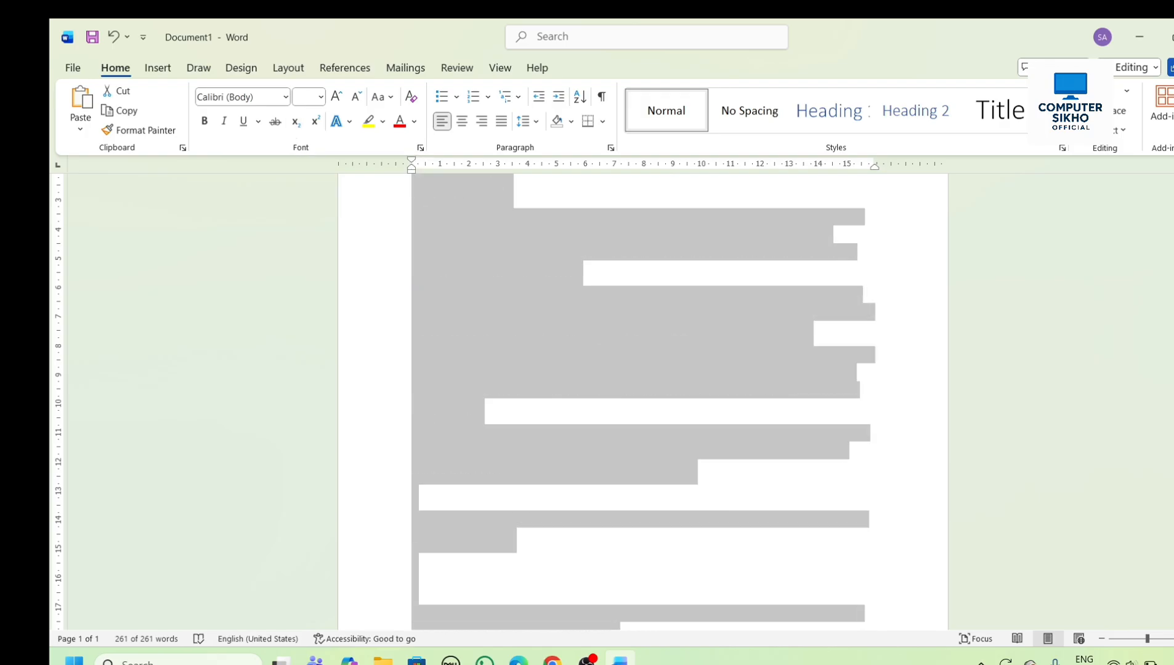
key("BackSpace")
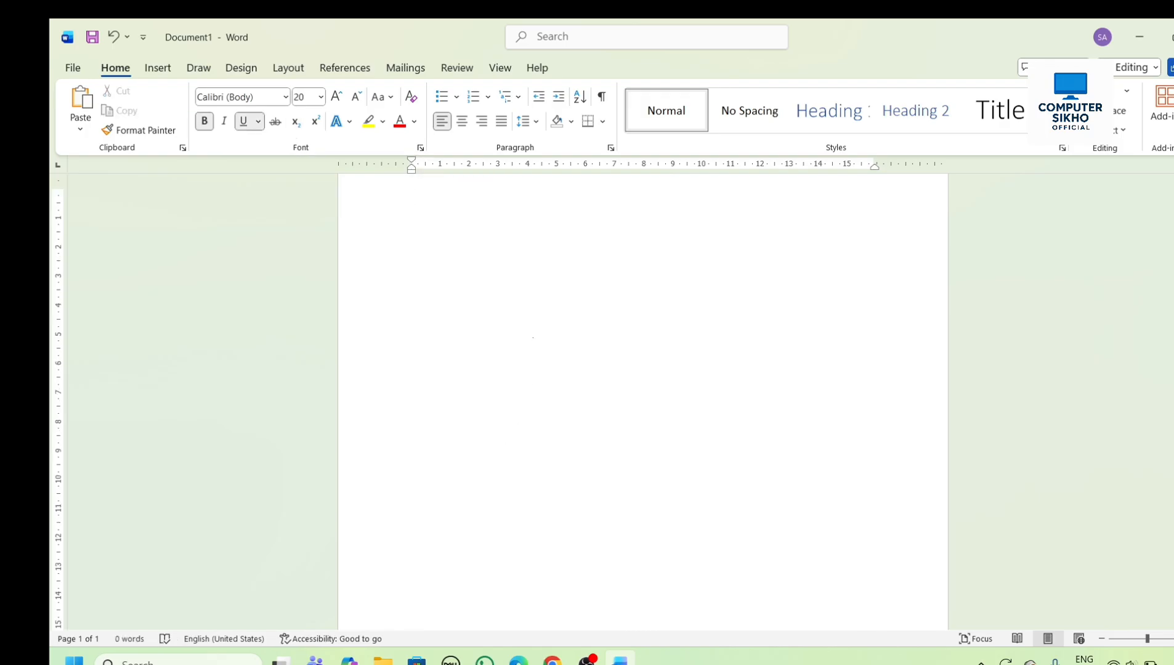
type("h")
key("BackSpace")
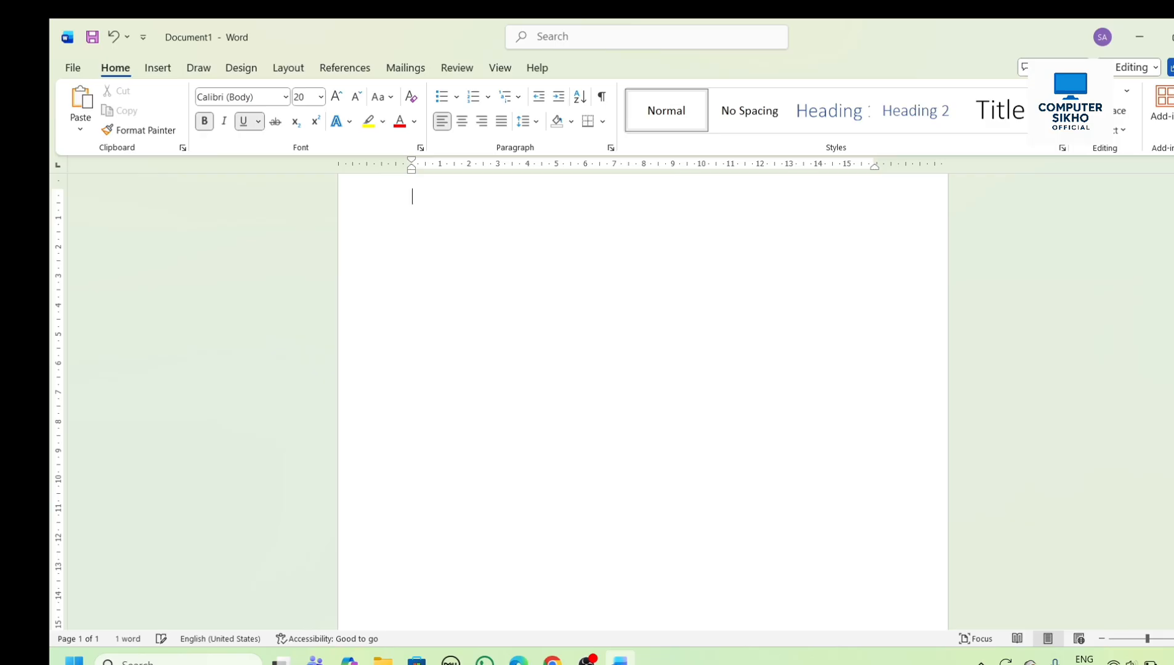
- Enter the formula H₂O at the start of the page, formatting only the 2 as subscript
type("H2O")
key("BackSpace")
key("BackSpace")
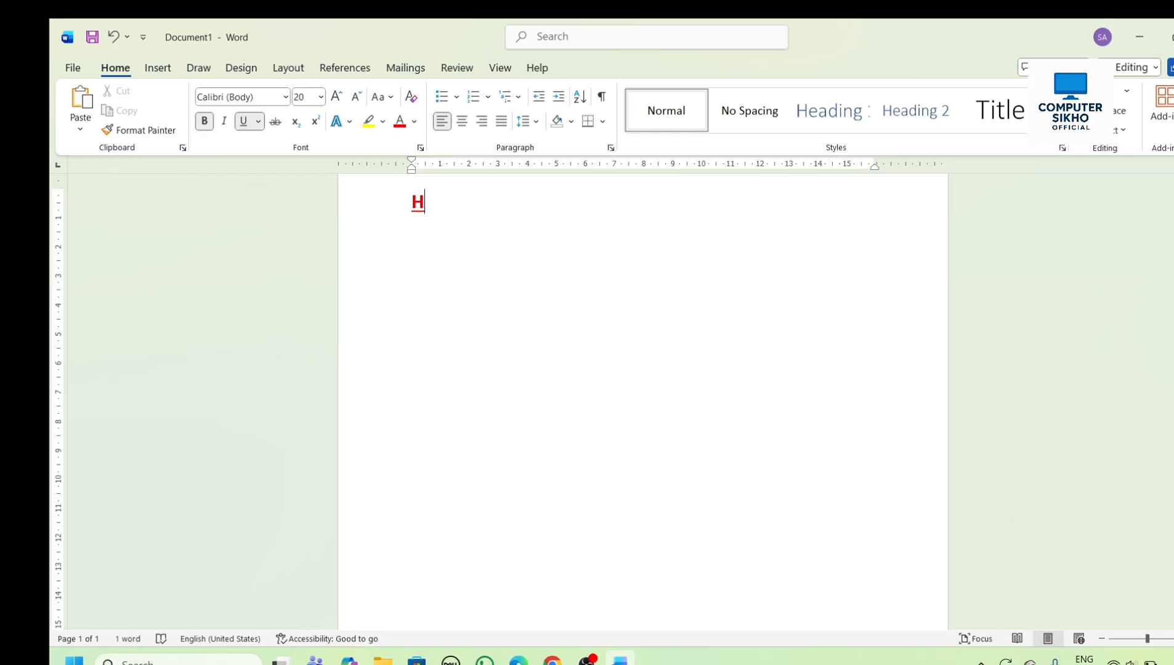
left_click(301, 126)
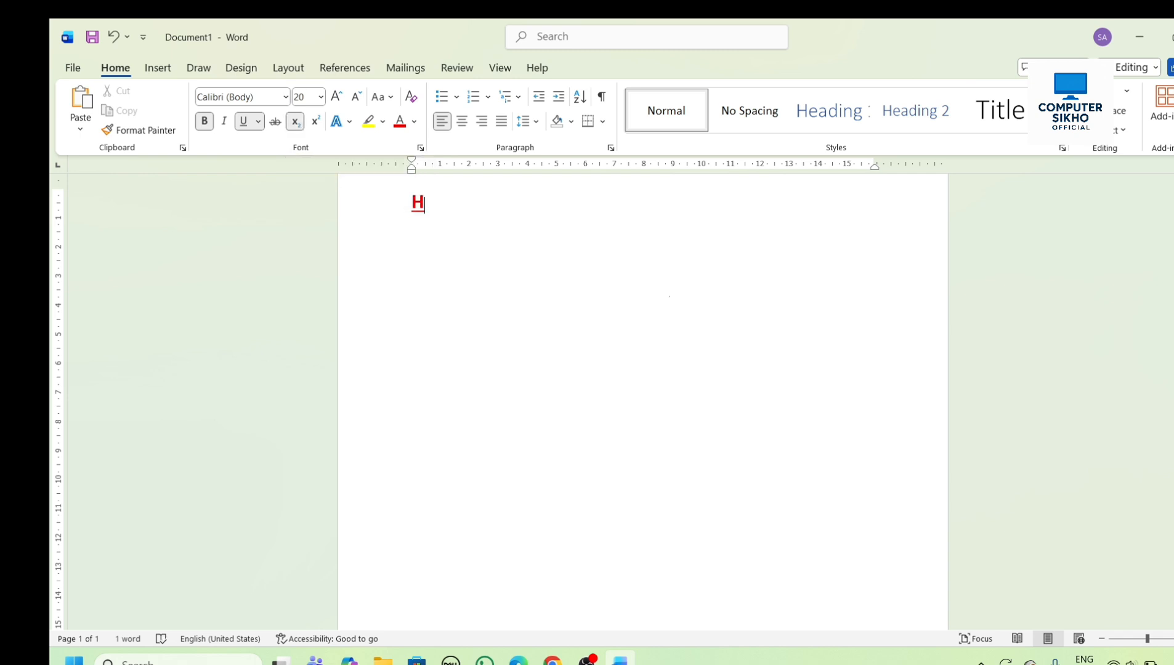
type("2")
type("2222")
key("BackSpace")
key("BackSpace")
key("BackSpace")
key("BackSpace")
left_click(296, 122)
type("O     a")
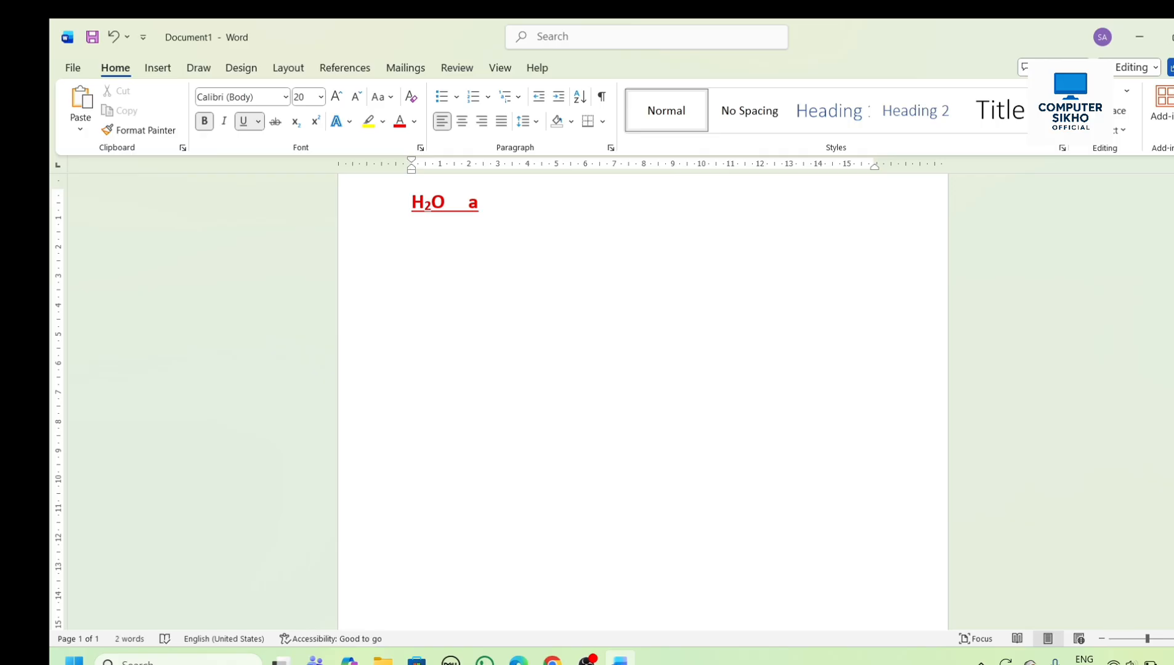
type("2")
- Add a²+b² a few spaces after H₂O, formatting both 2s as superscript
key("BackSpace")
left_click(315, 122)
type("2+")
key("BackSpace")
left_click(317, 123)
type("+b")
left_click(316, 123)
type("2")
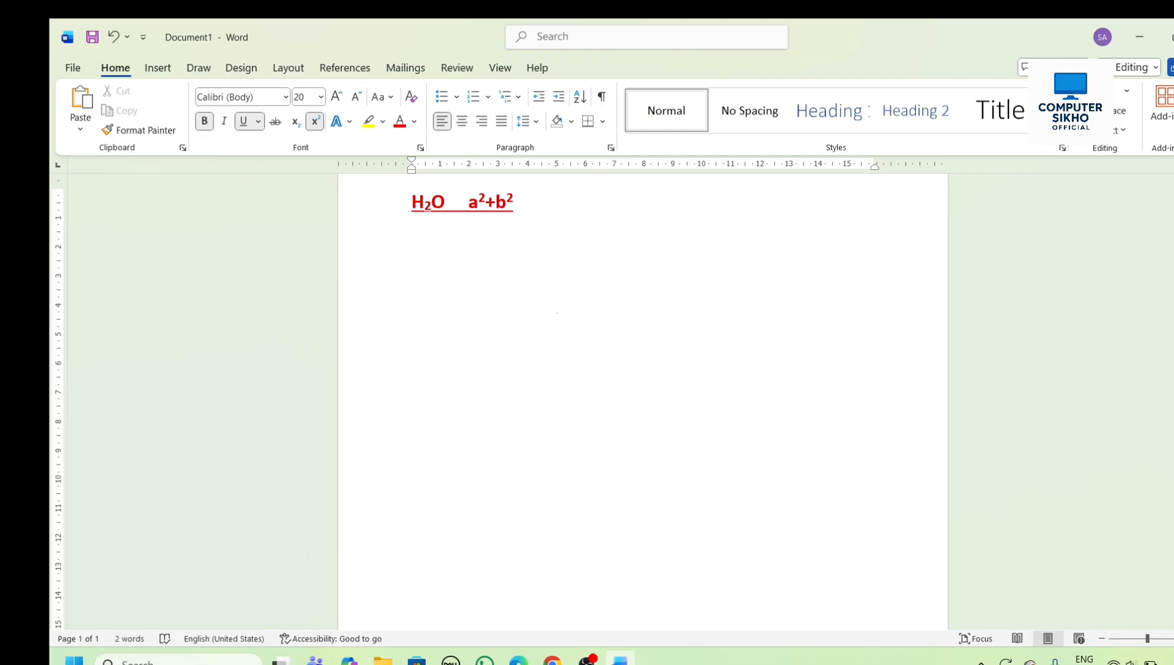
- Delete the formulas and generate sample paragraphs with =rand()
key("BackSpace")
key("BackSpace")
key("BackSpace")
key("BackSpace")
key("BackSpace")
key("BackSpace")
key("BackSpace")
key("BackSpace")
key("BackSpace")
key("BackSpace")
key("BackSpace")
key("BackSpace")
key("BackSpace")
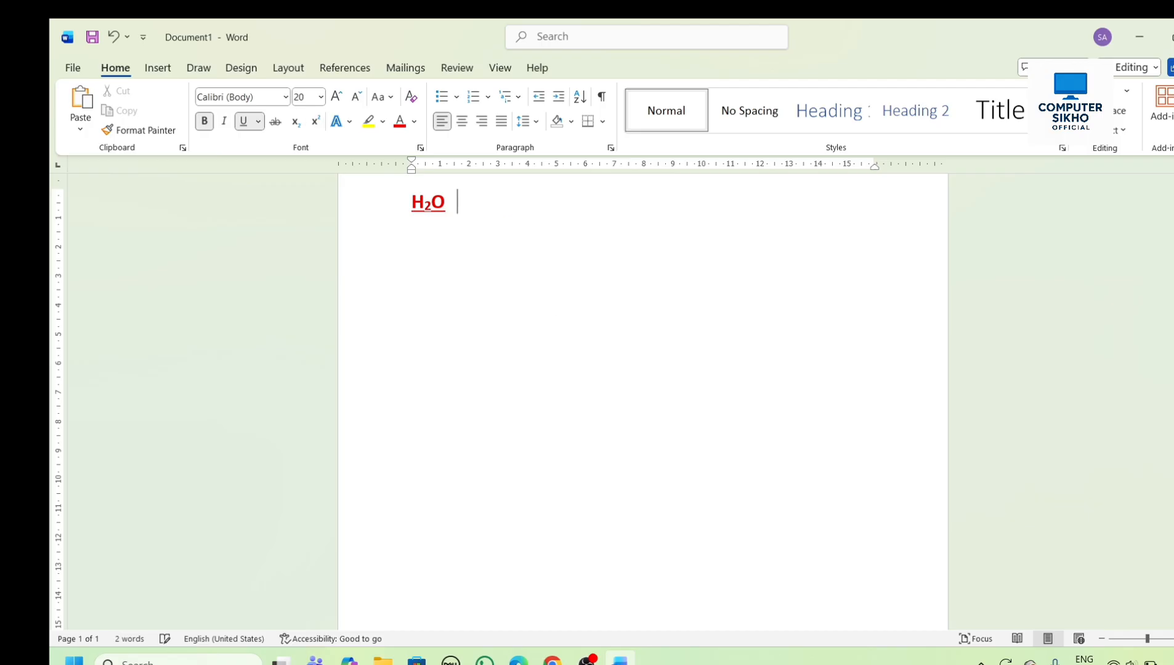
type("=ra")
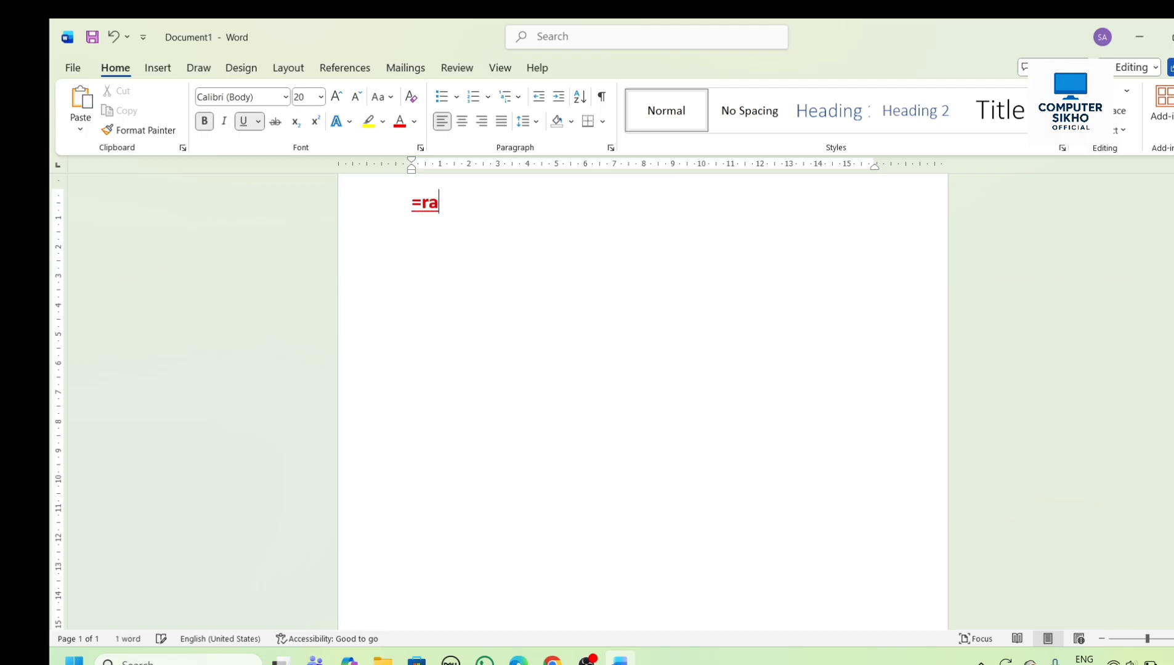
type("nd()")
key("Return")
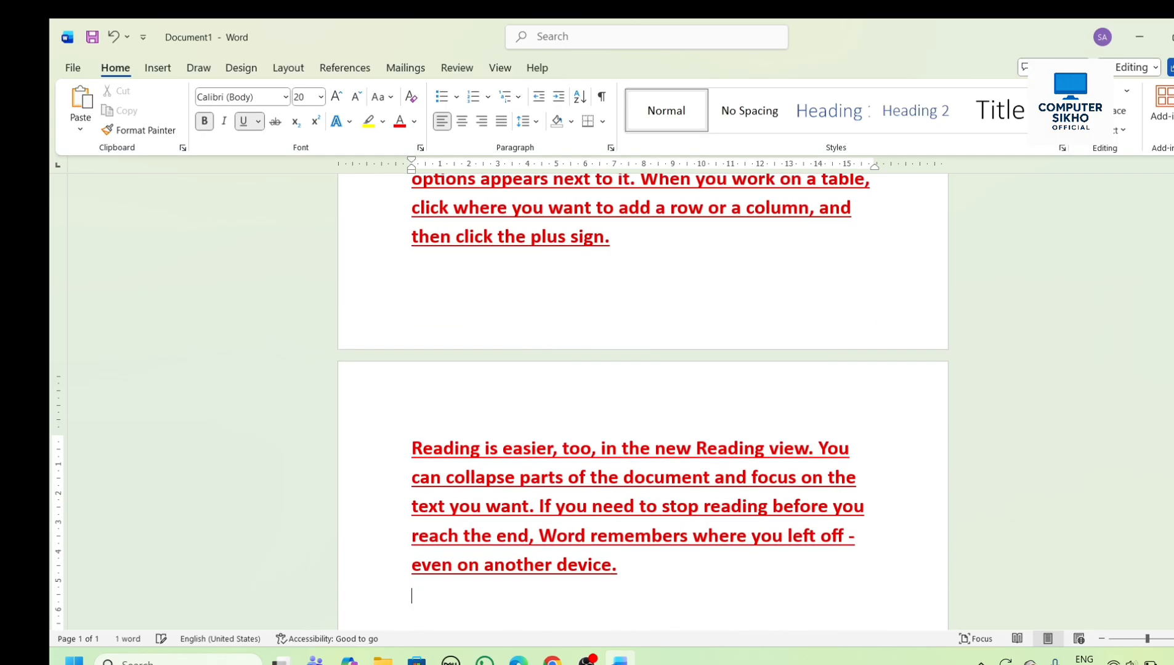
- Clear all formatting from the entire sample text
scroll(709, 305, "up", 4)
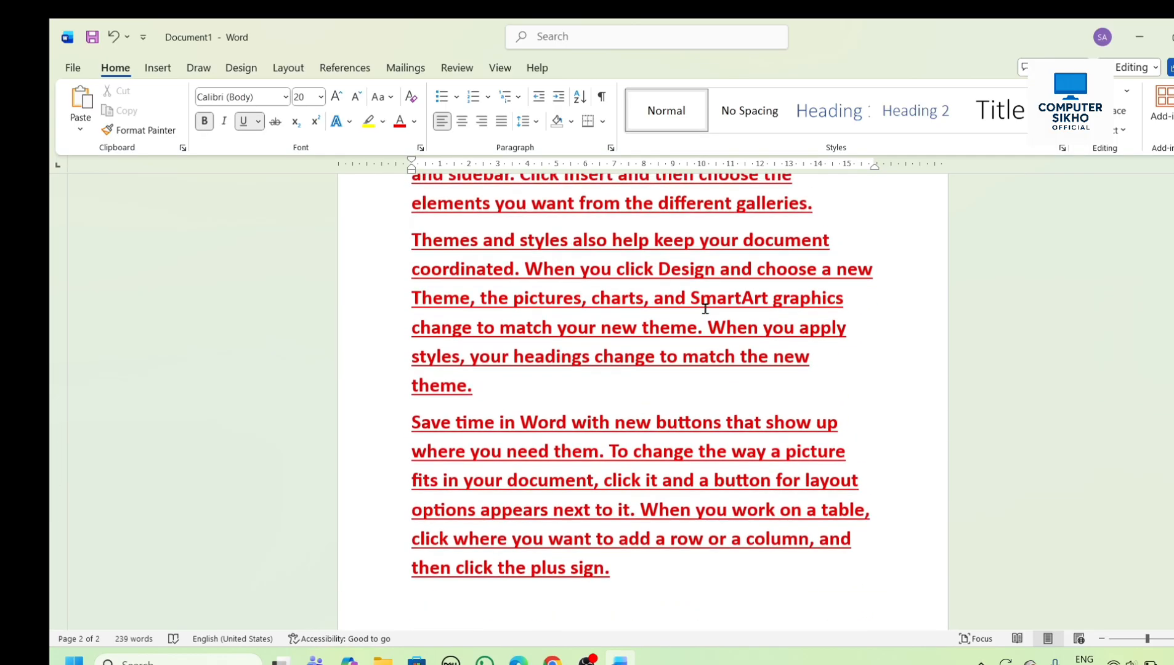
scroll(705, 308, "up", 5)
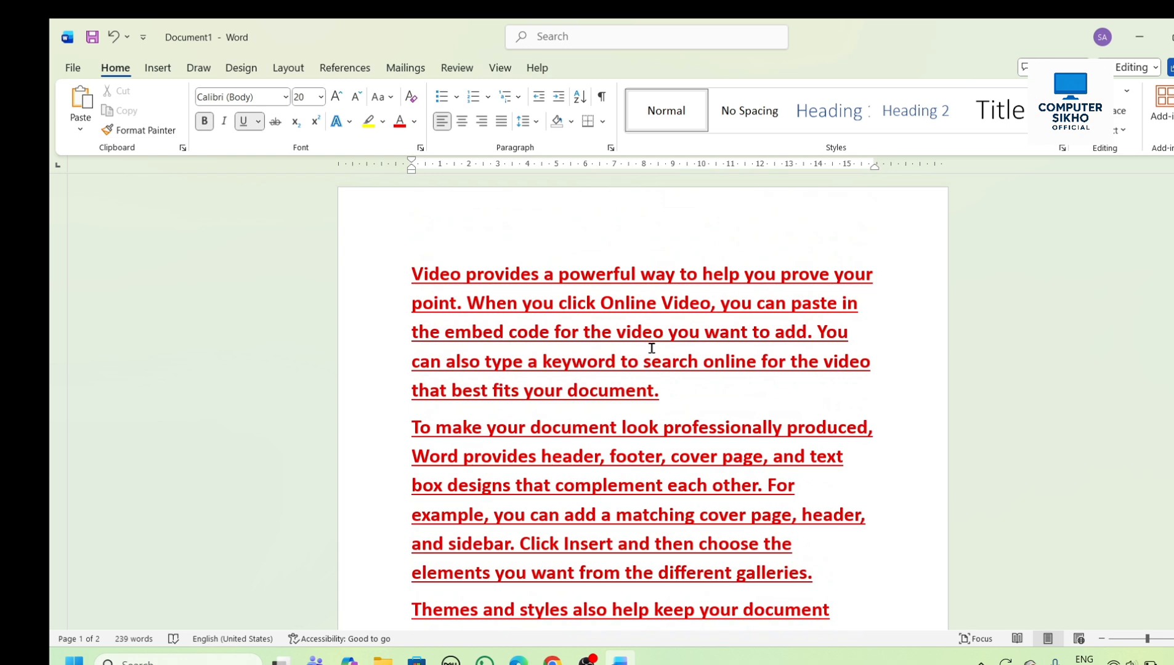
key("ctrl+a")
left_click(396, 99)
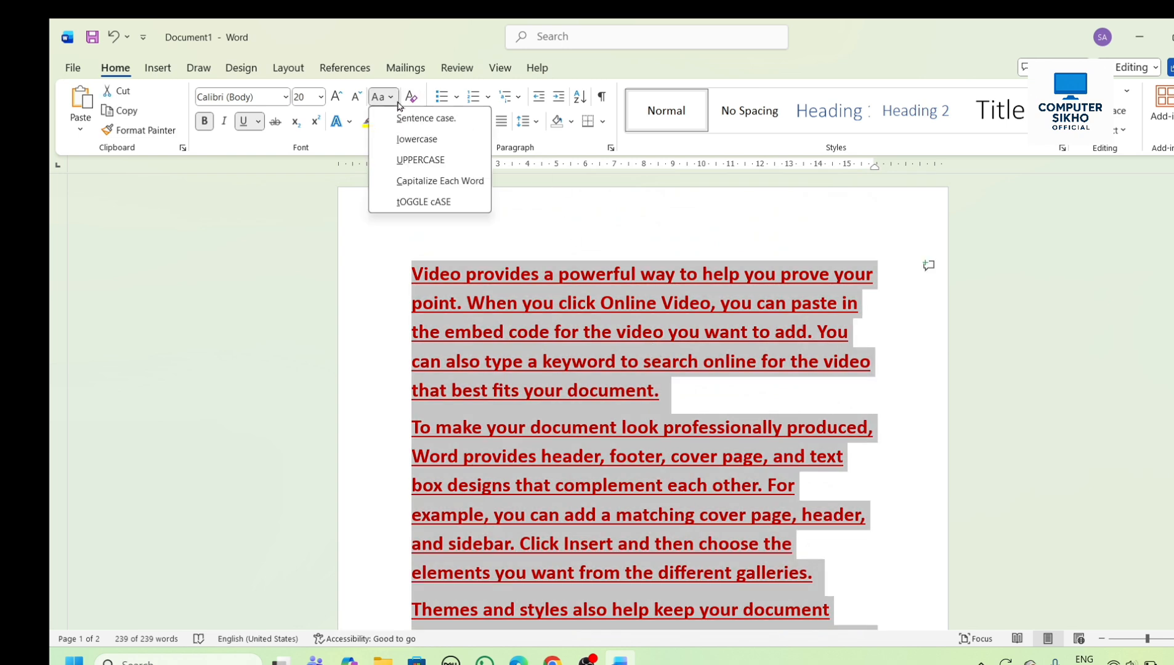
left_click(411, 97)
left_click(608, 353)
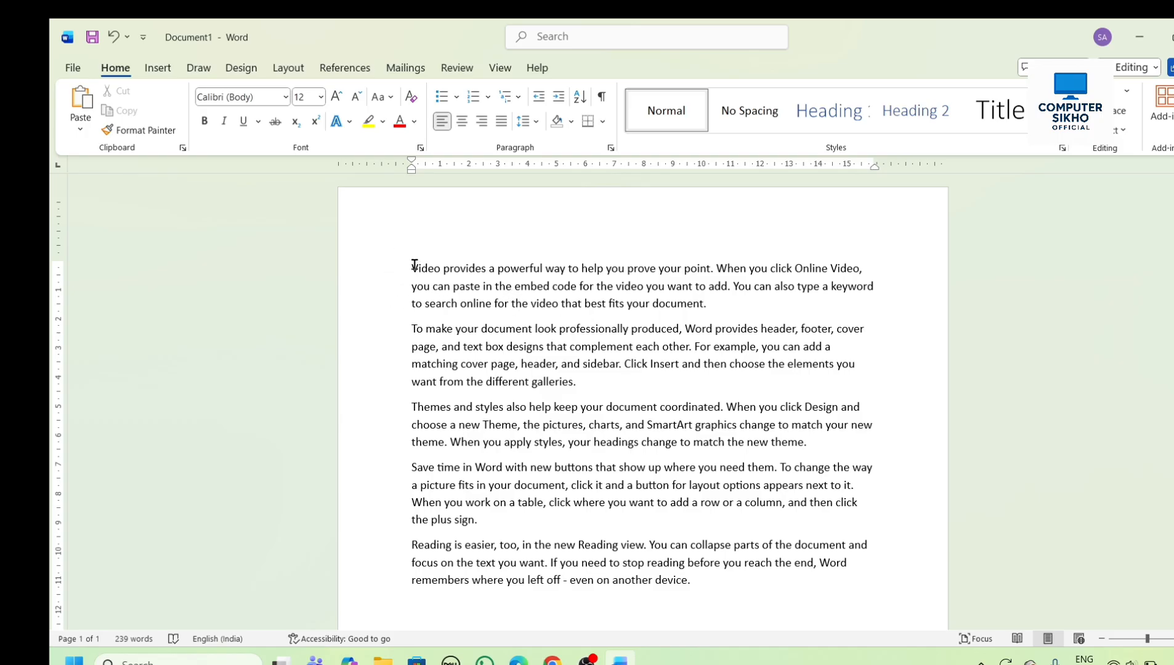
- Highlight all five sample paragraphs in yellow
left_click_drag(414, 266, 835, 581)
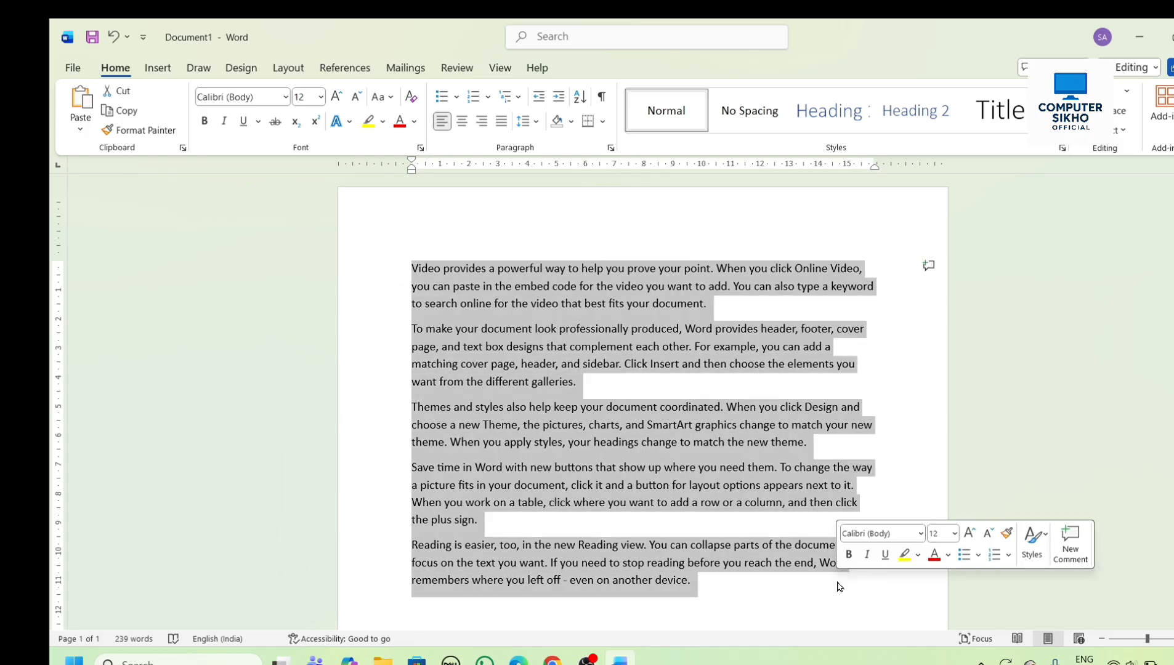
left_click(383, 125)
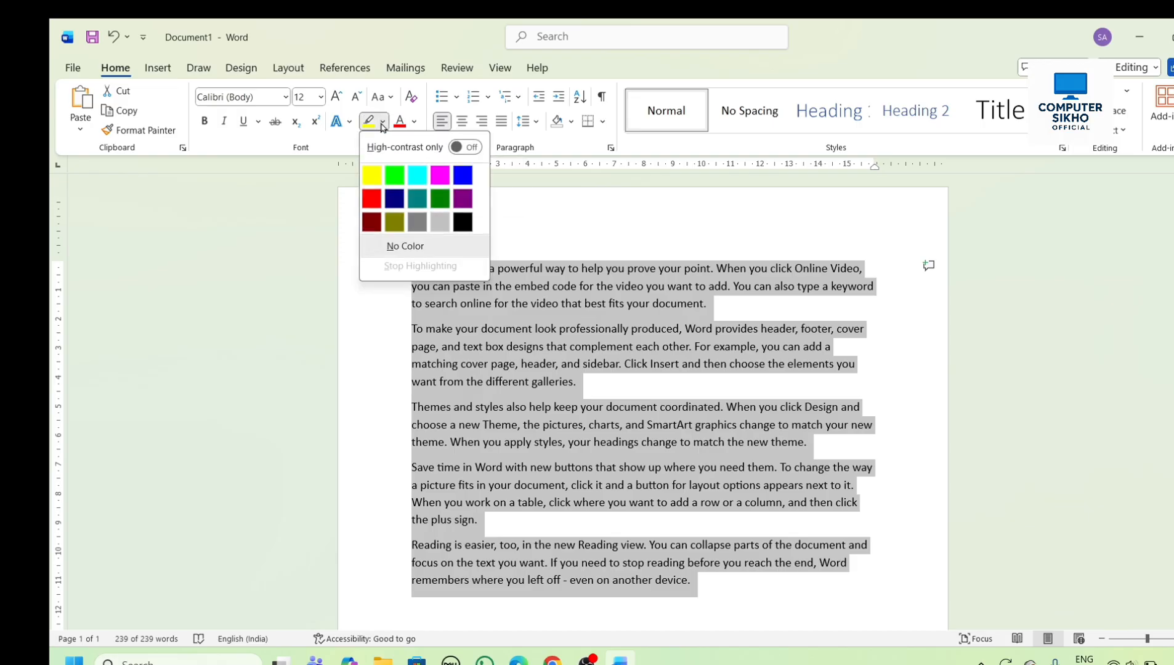
left_click(378, 181)
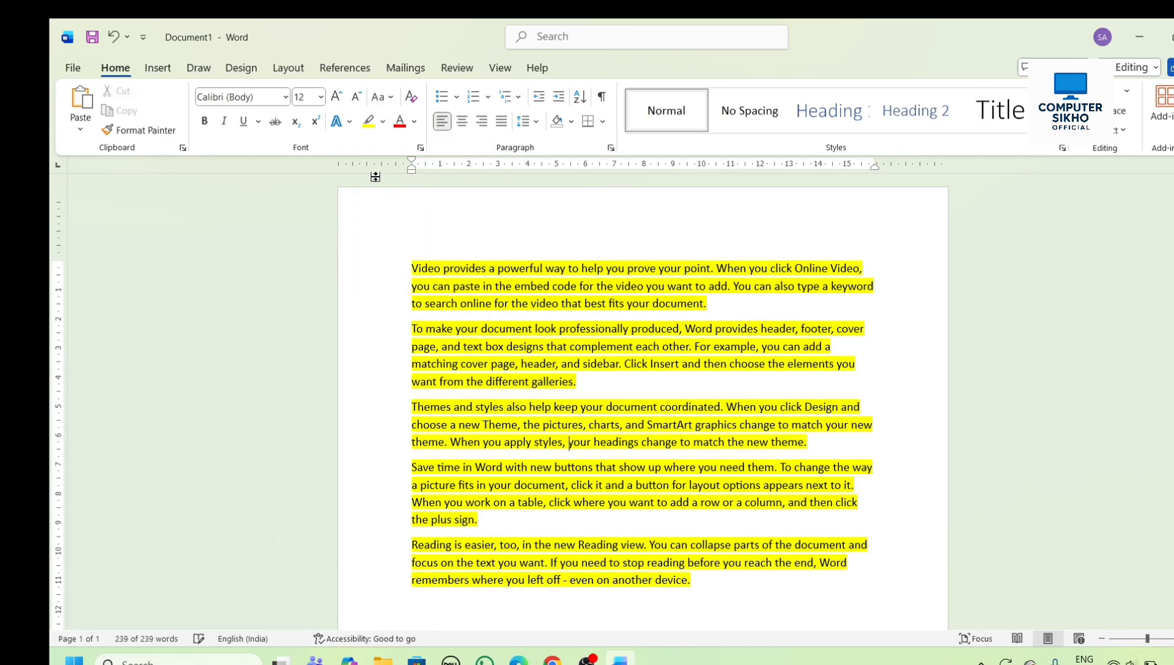
left_click(730, 365)
left_click(628, 407)
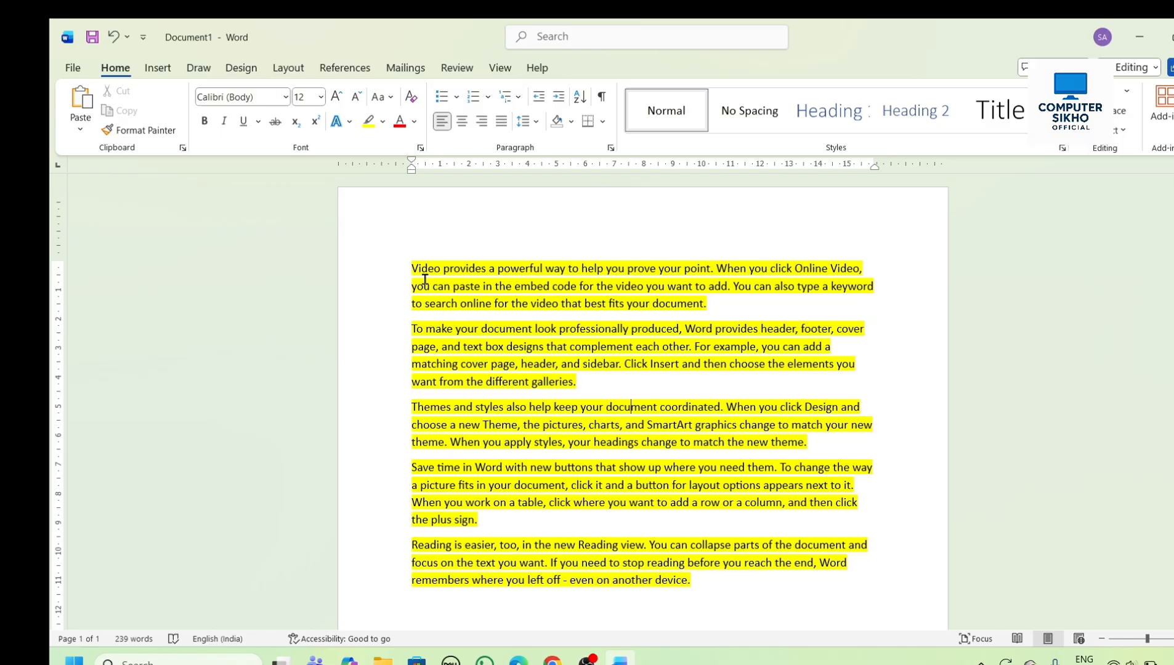
- Remove the yellow highlighting from the whole document
key("ctrl+a")
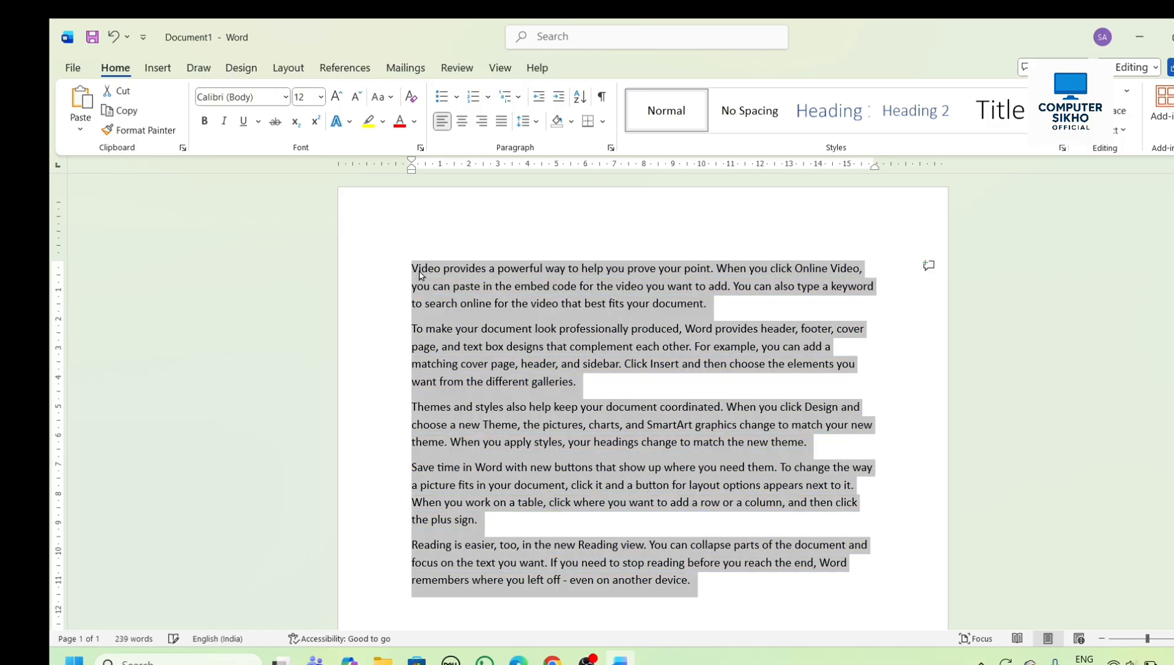
key("ctrl+alt+h")
left_click(568, 391)
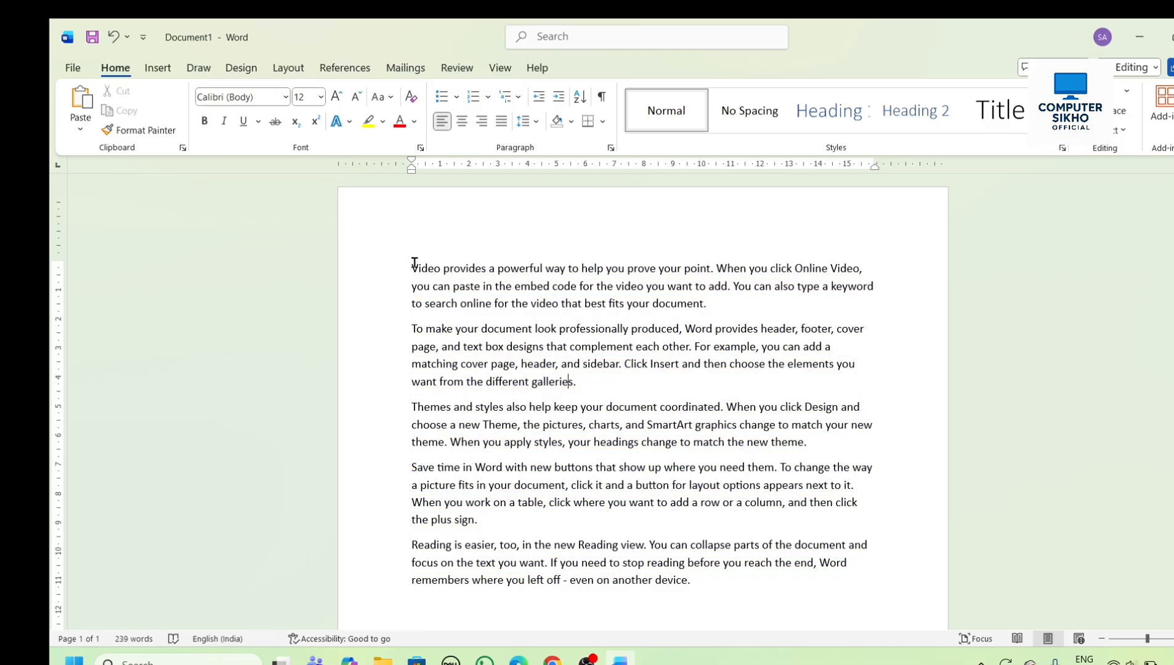
- Colour all of the document's text red using the standard colours
left_click_drag(426, 266, 841, 516)
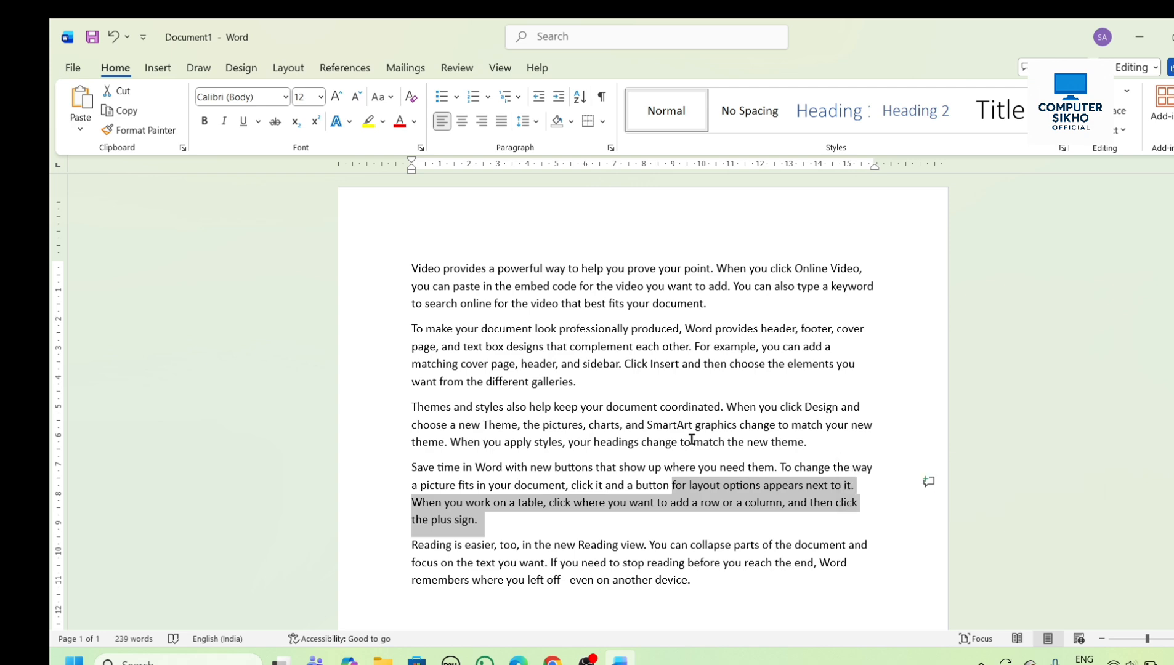
left_click(389, 236)
key("ctrl+a")
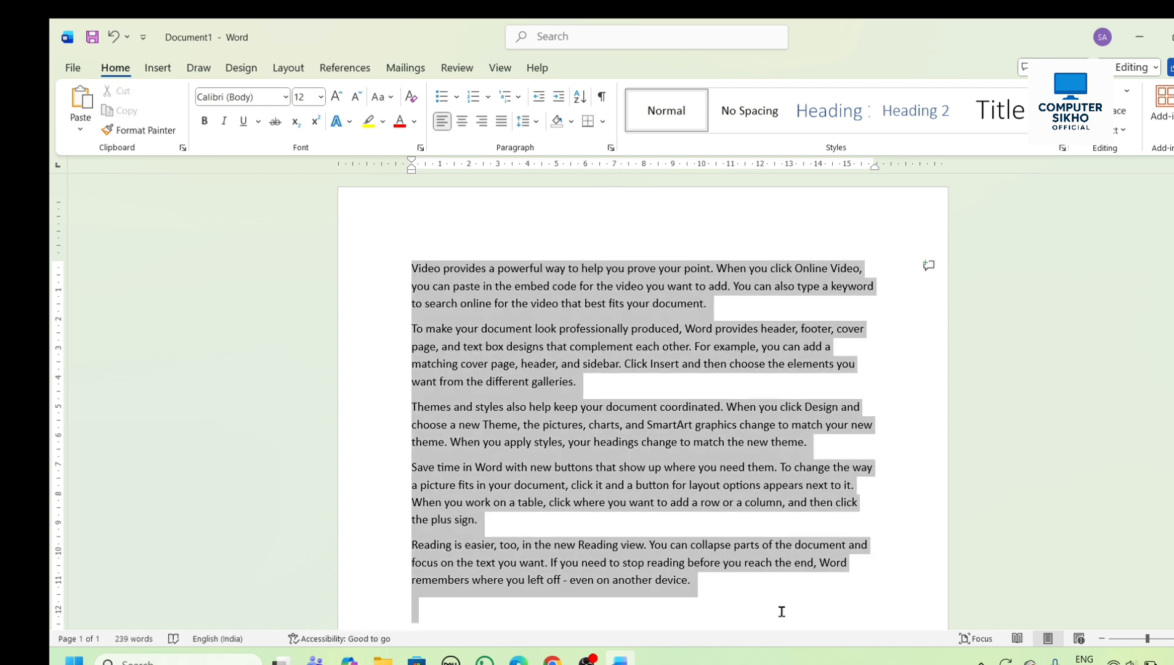
left_click(417, 122)
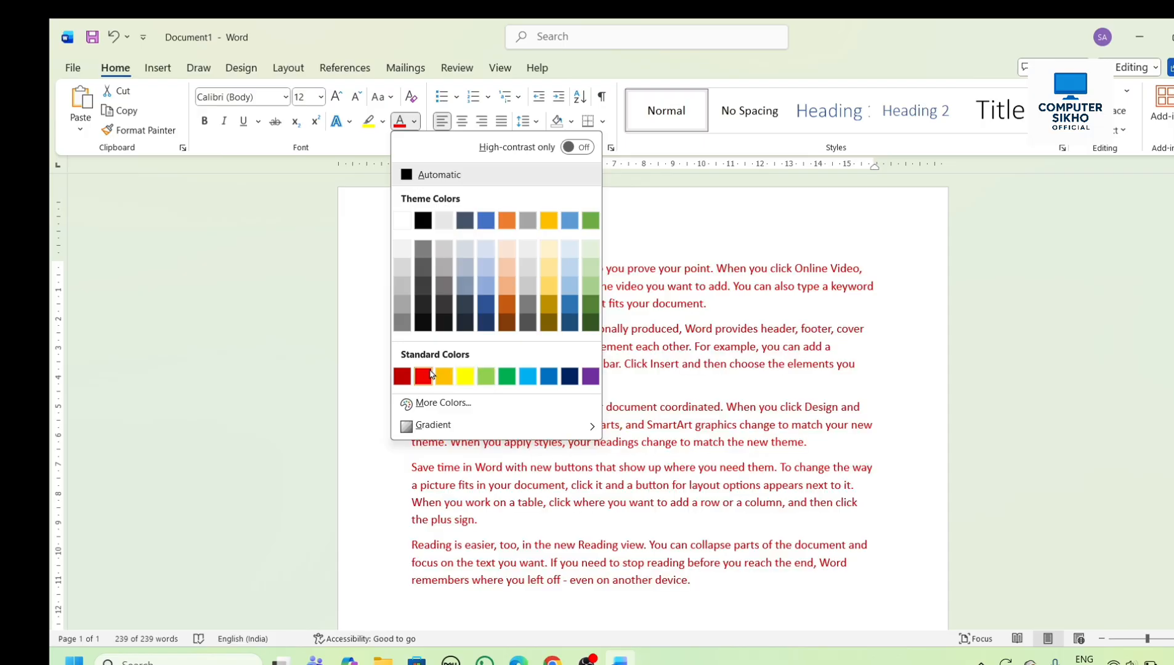
left_click(424, 376)
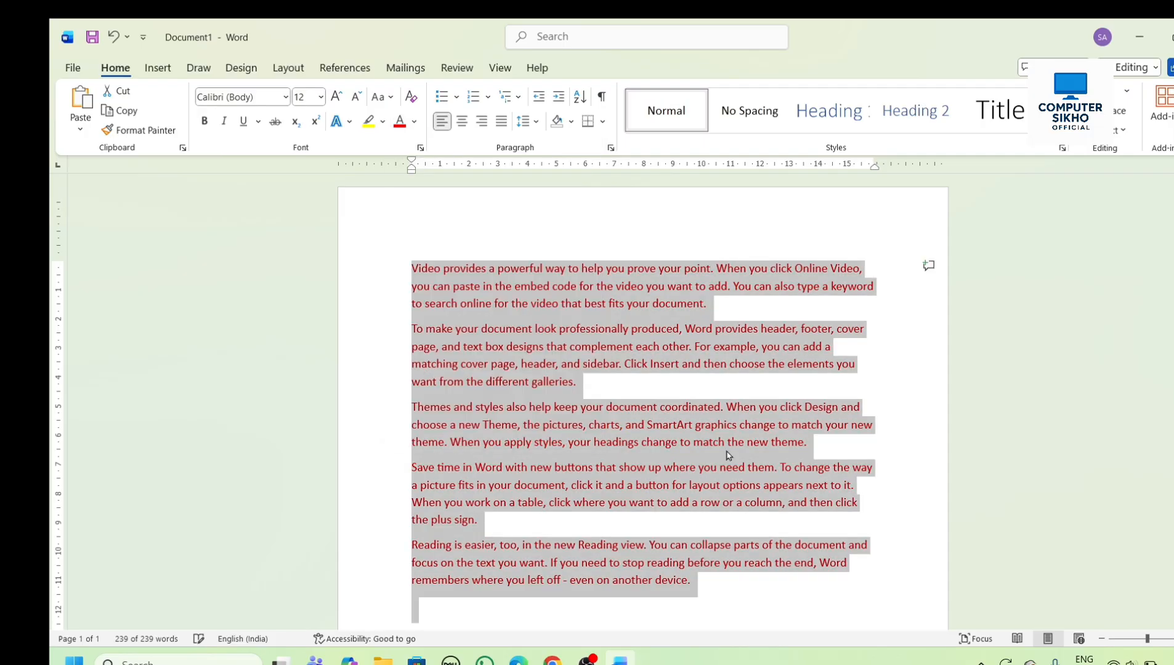
left_click(726, 467)
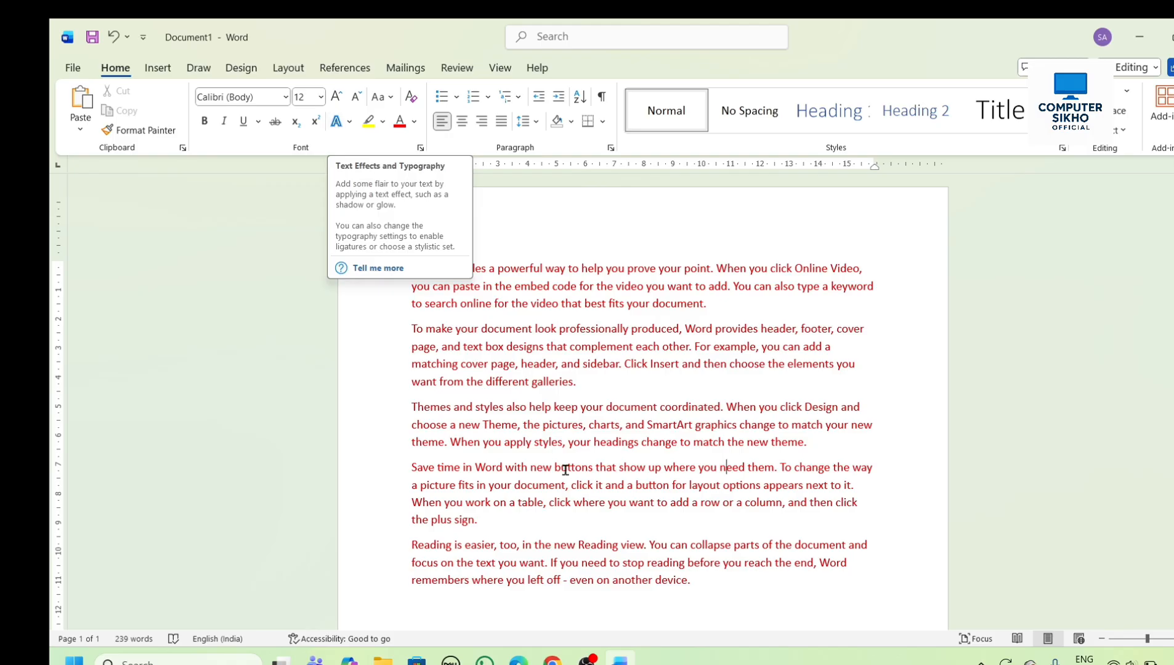
- Apply the blue shadowed text effect with a light outline to the whole first paragraph
left_click_drag(408, 265, 752, 312)
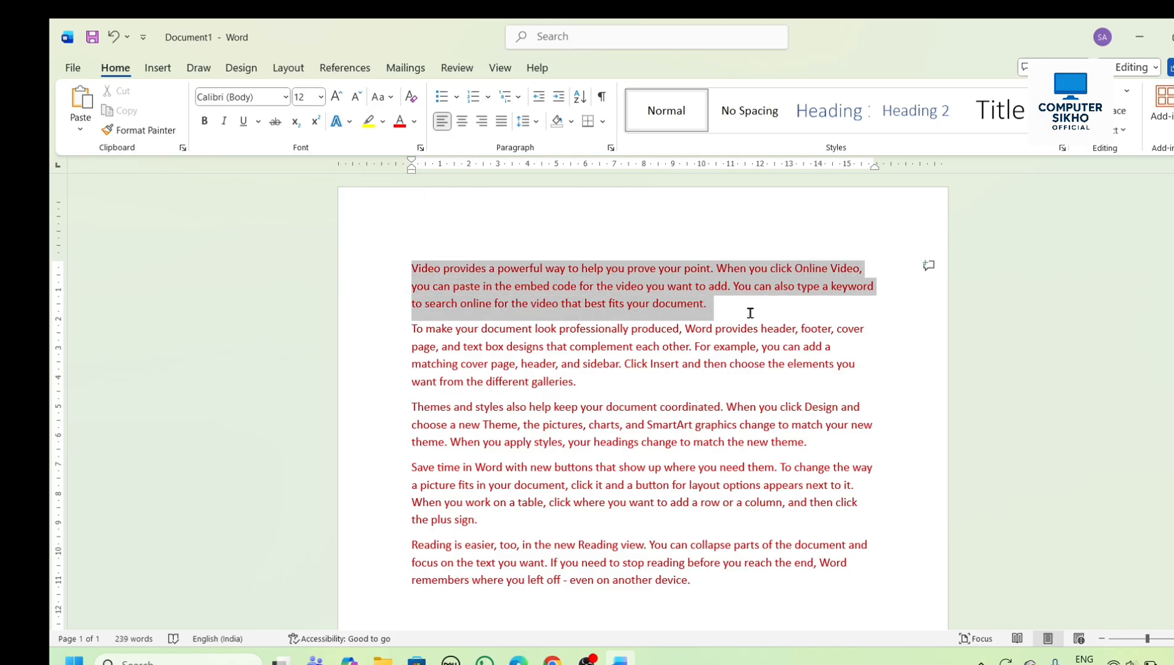
left_click(350, 123)
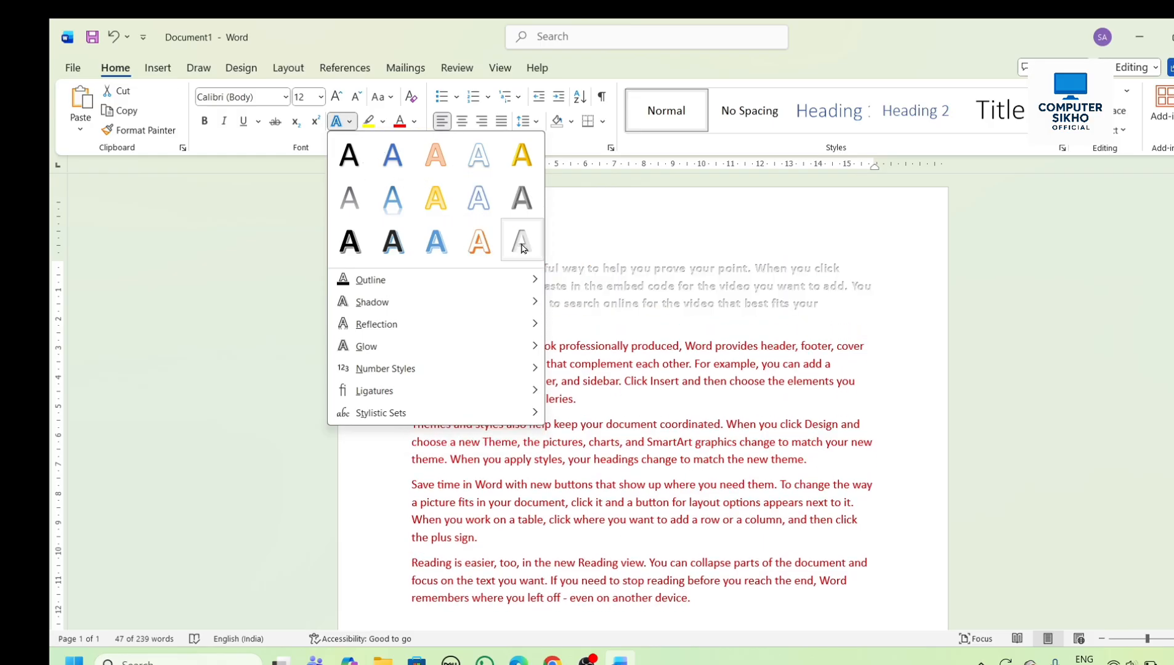
left_click(432, 244)
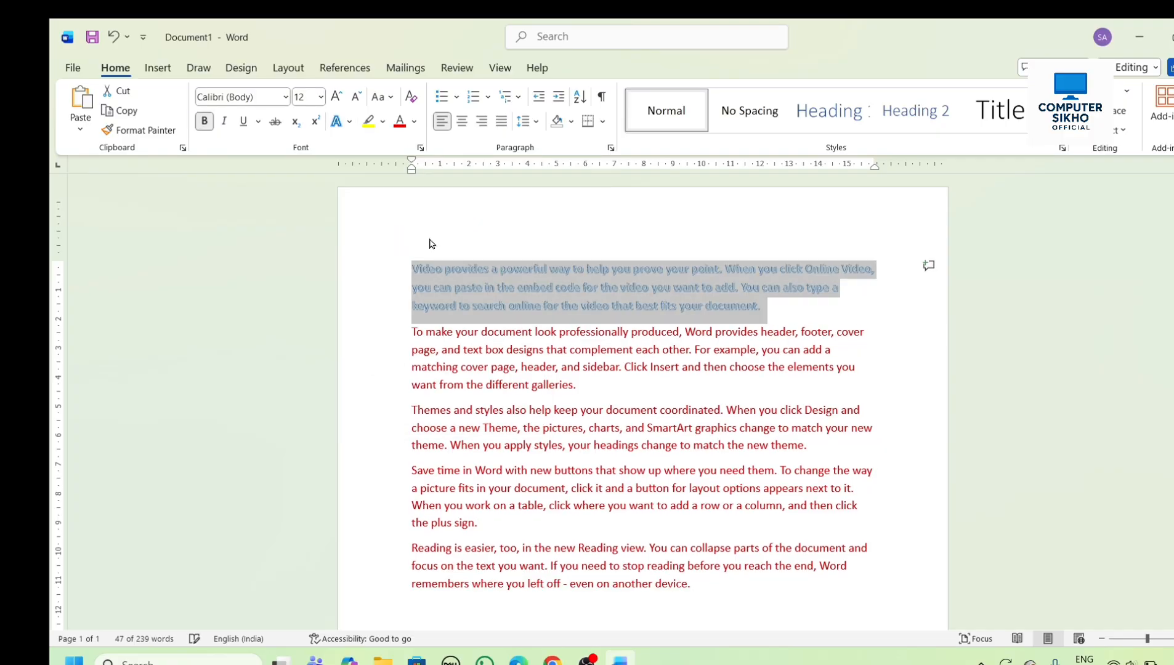
left_click(663, 428)
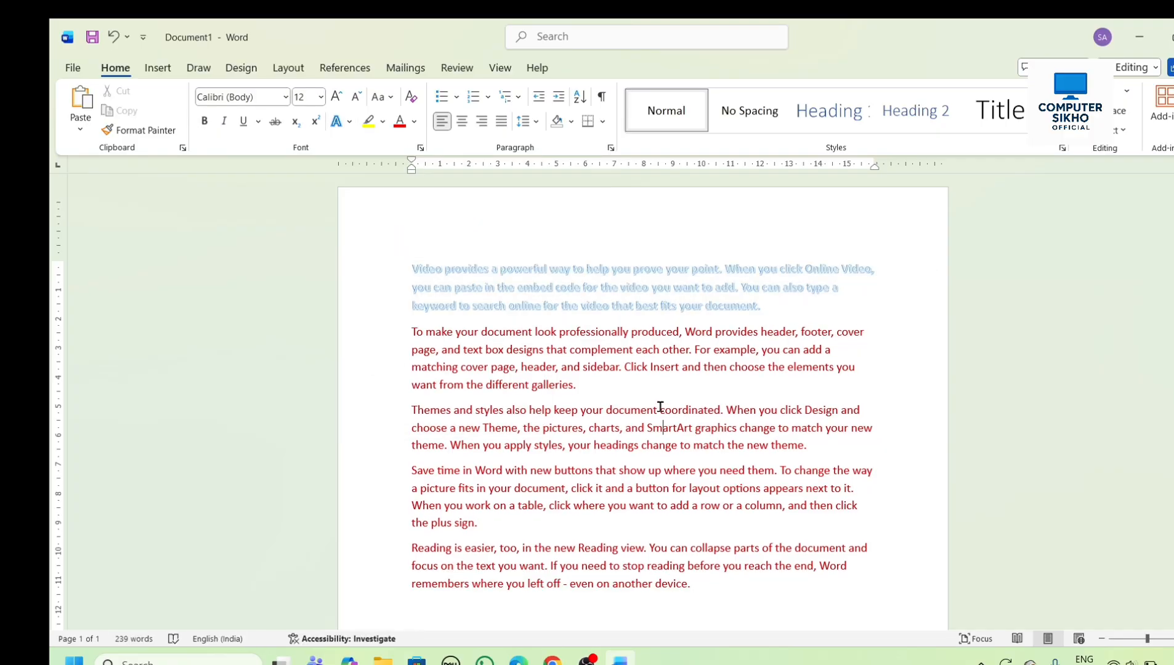
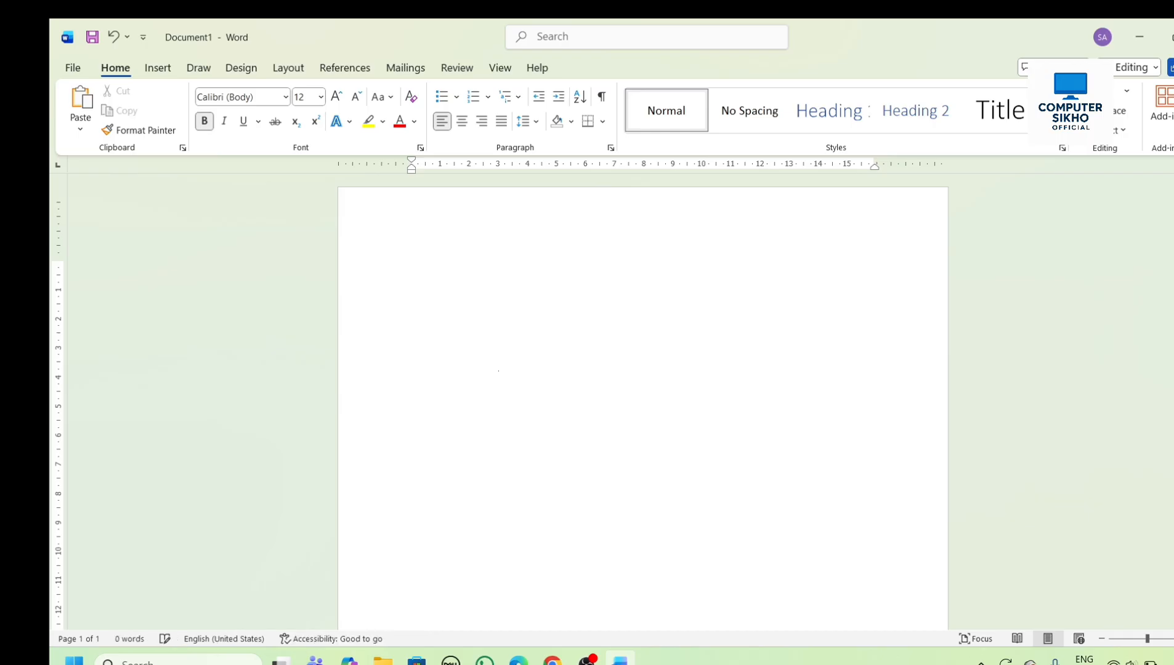
- Clear all formatting at the start of the empty page, then test it with a few throwaway characters and delete them
type("ifjtjer")
key("BackSpace")
key("BackSpace")
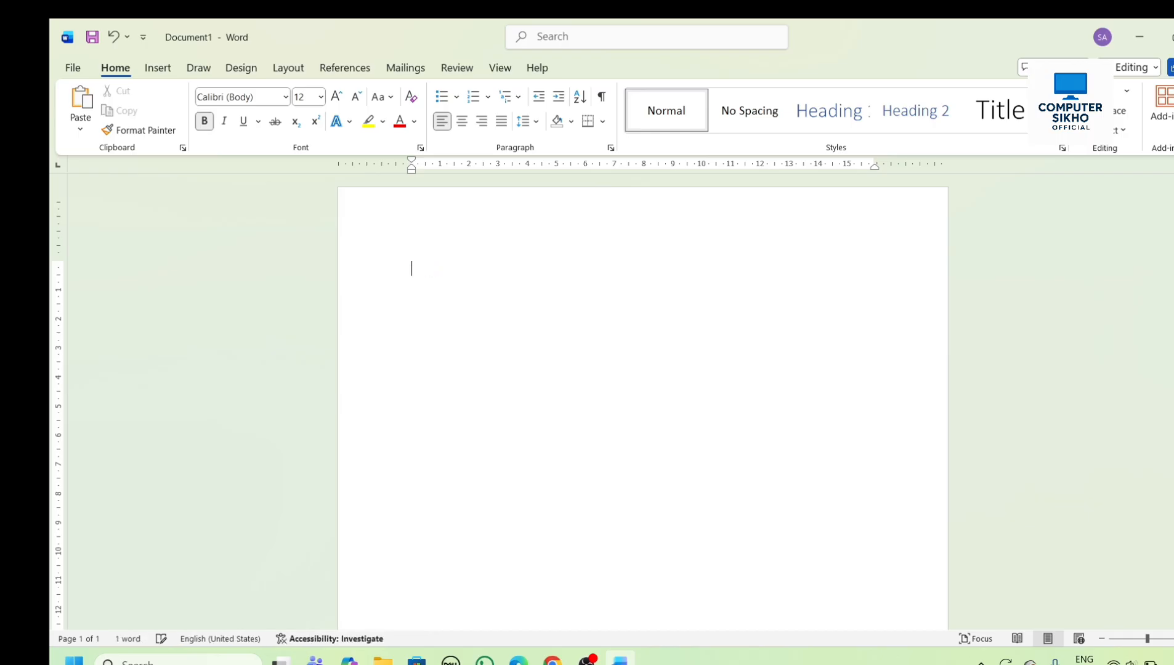
left_click(414, 97)
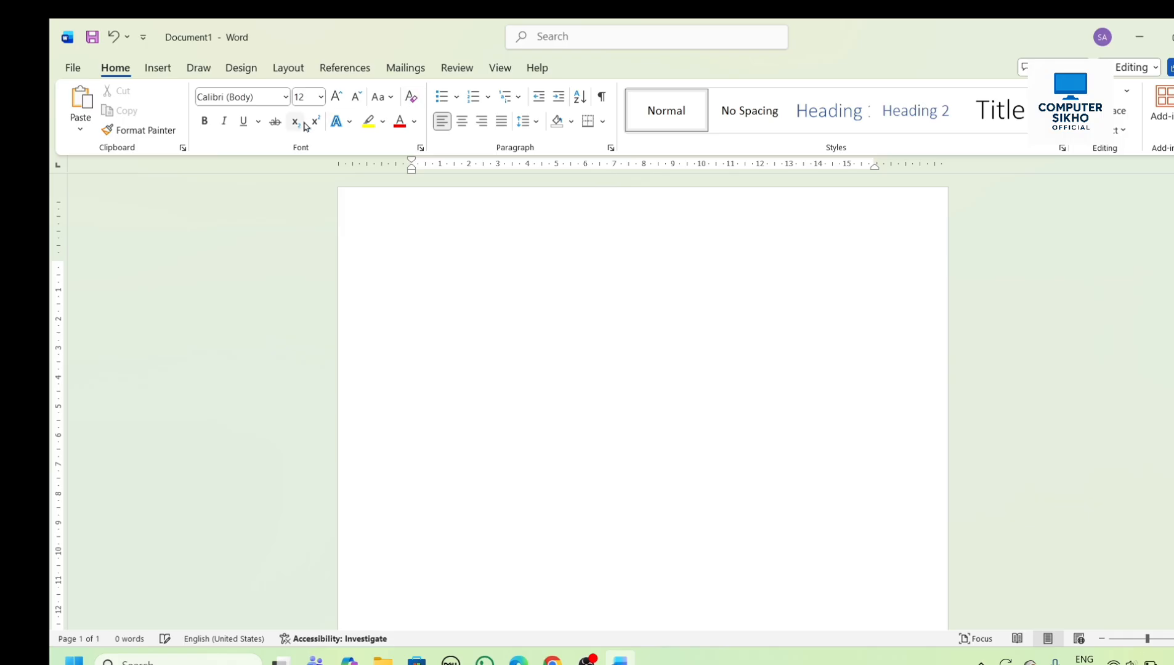
type("rdrtet")
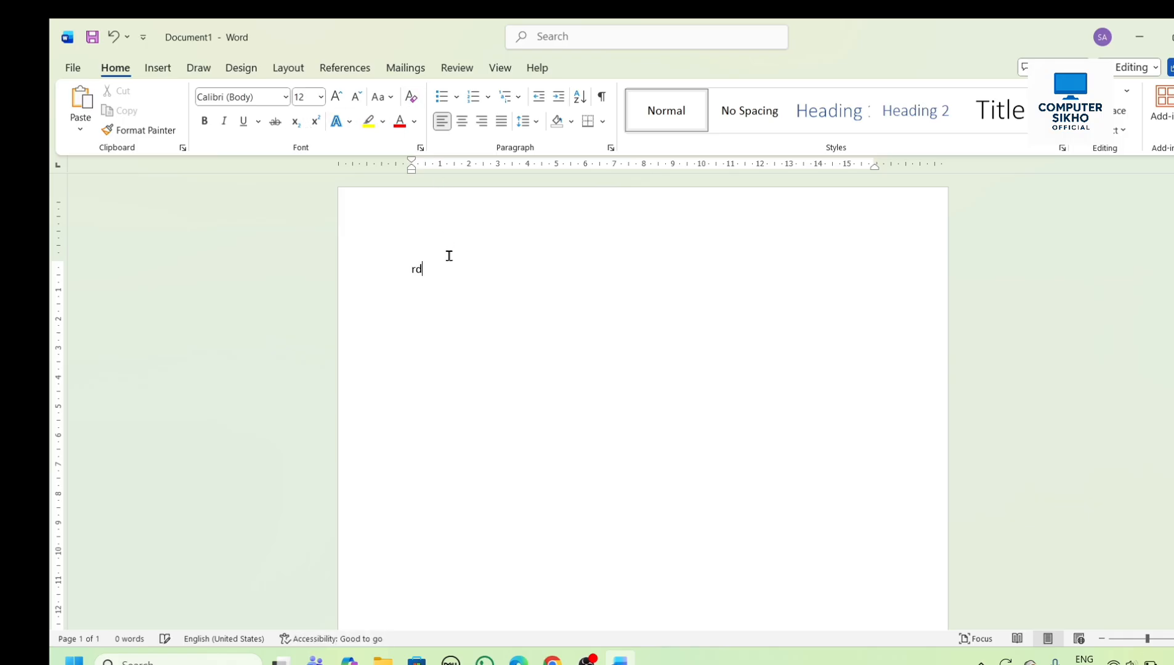
key("BackSpace")
key("BackSpace")
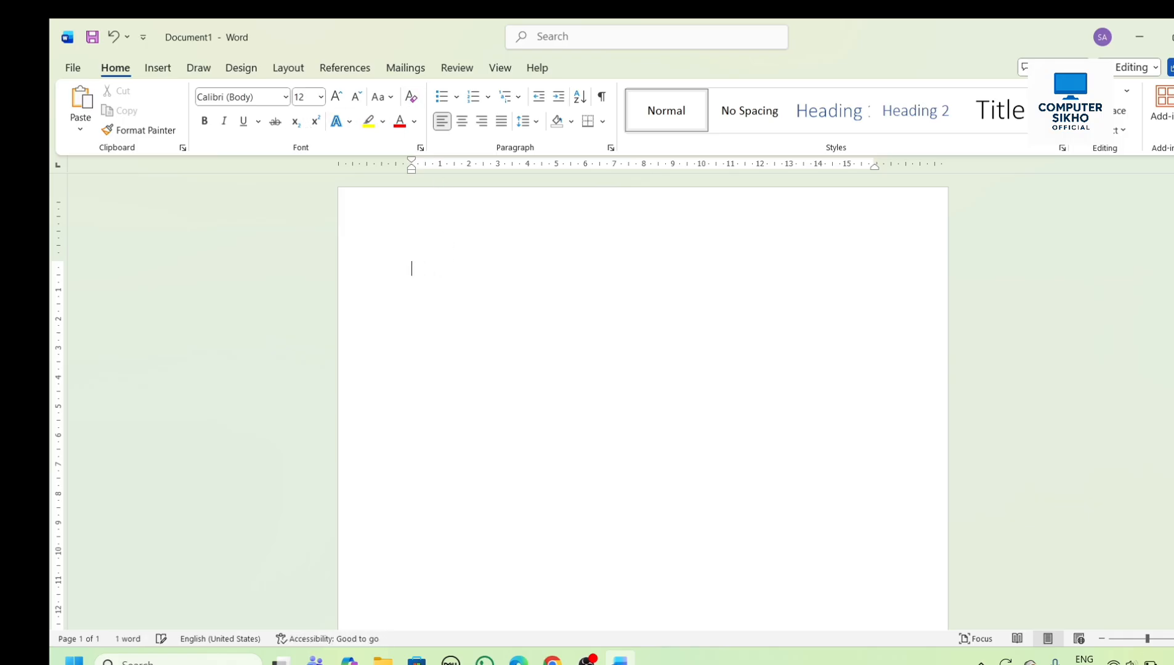
- Create a bulleted list with four-diamond bullets and enter three items of random sample text, the third one long enough to wrap
left_click(456, 97)
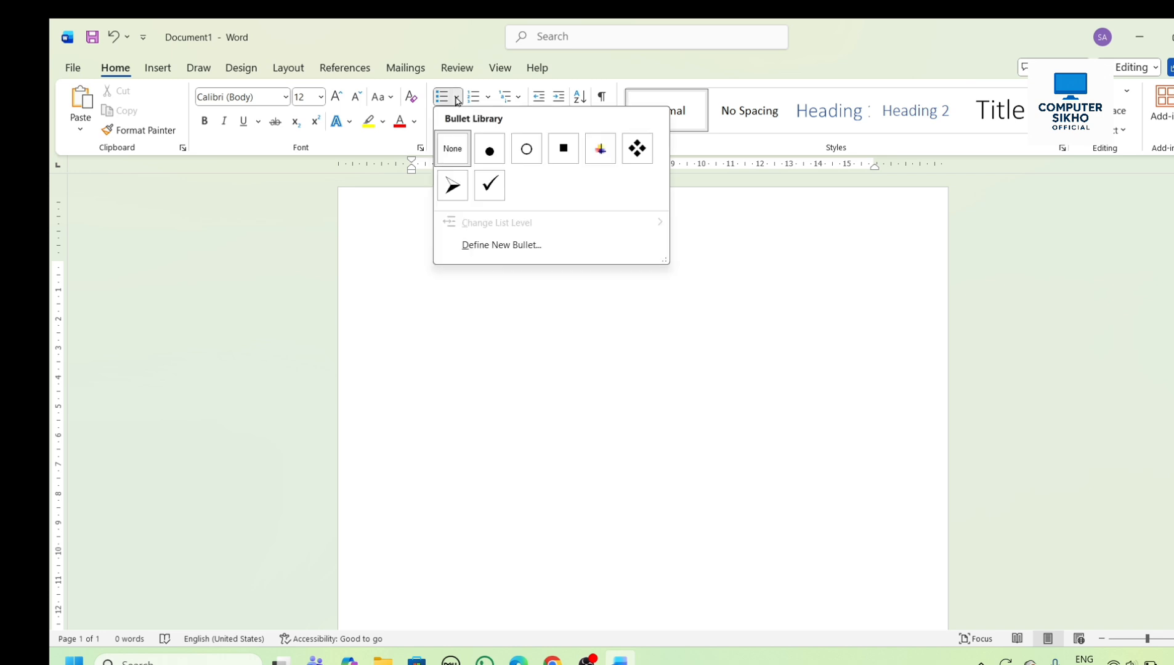
left_click(637, 149)
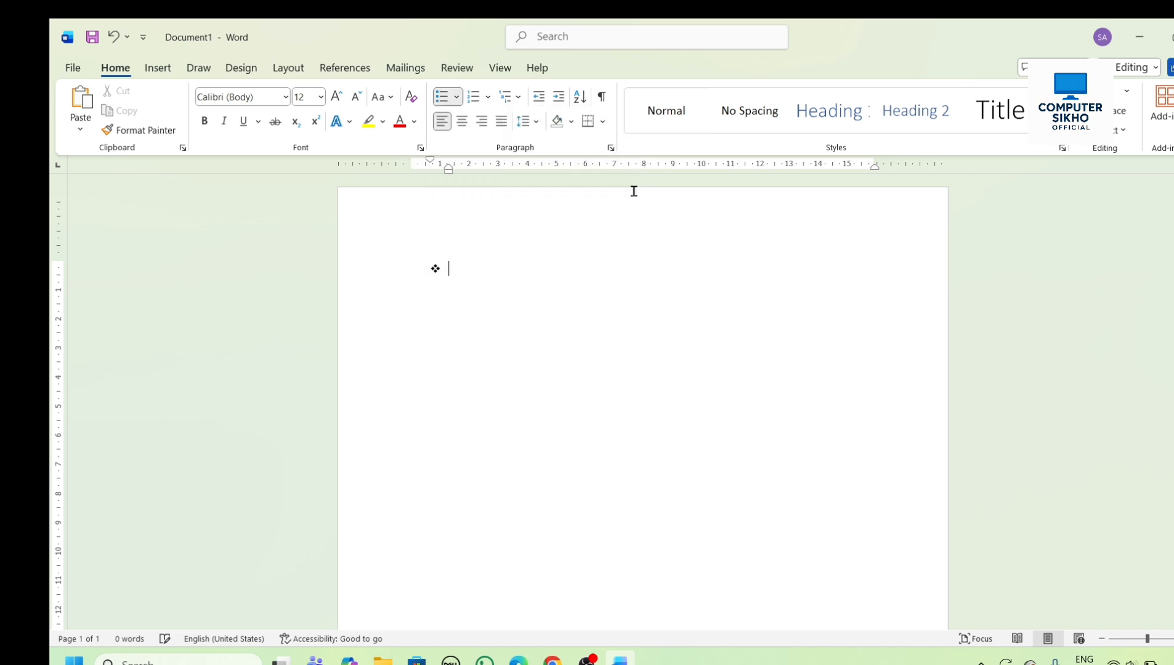
type("gdsjlfshflfhllfhksf")
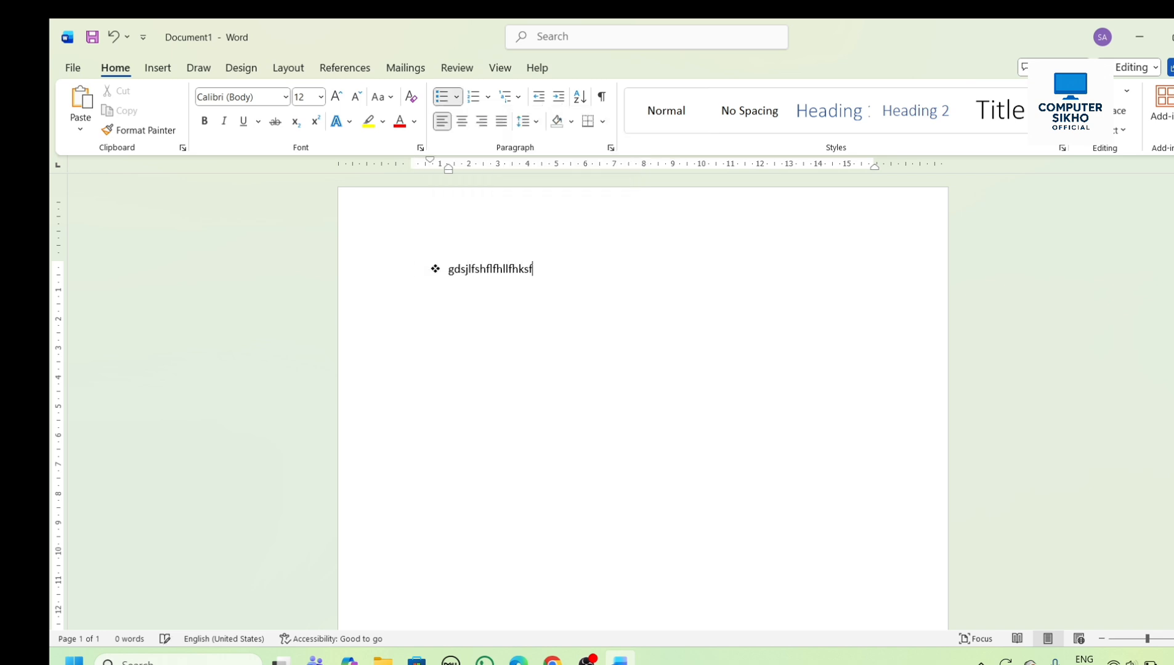
key("Return")
type("sdfdsfdsfsdfs")
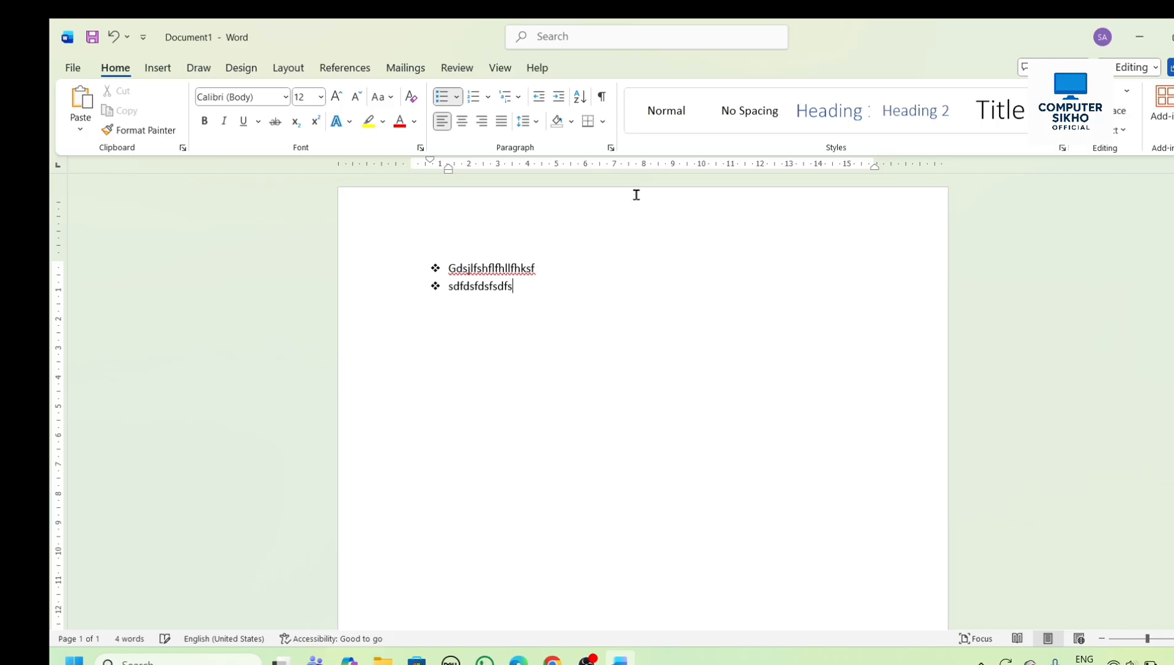
key("Return")
type("dsfsdfsdfsdfdsfhsdgfidsugfic")
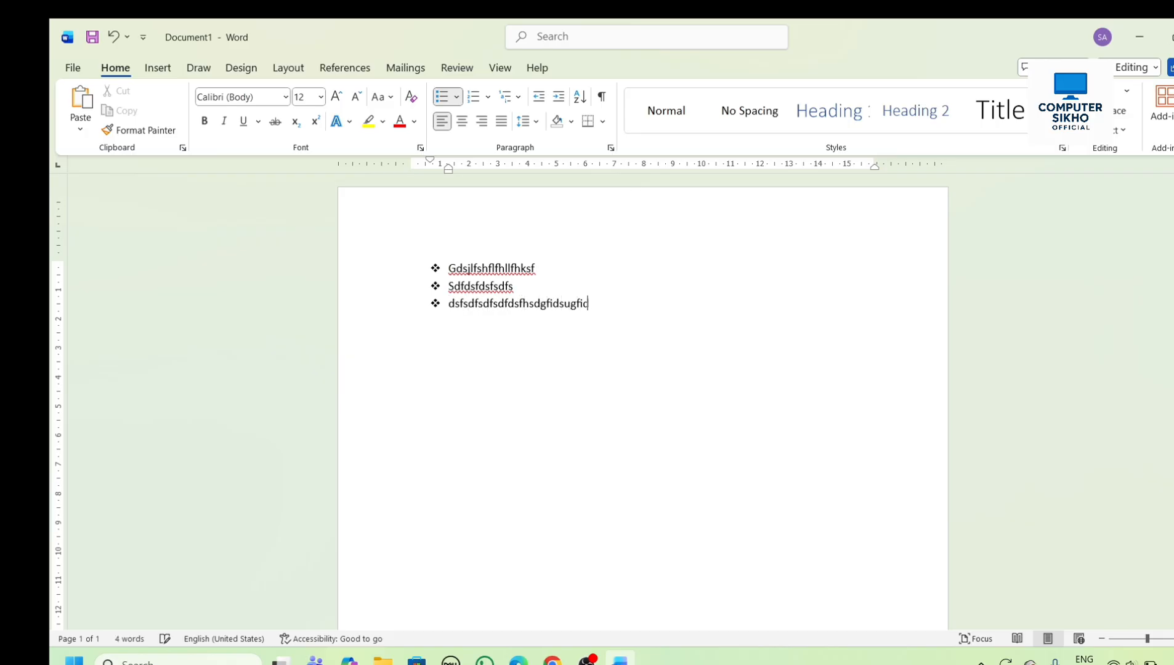
type("gfsdkgfsduruewrofusdofubsdhcouewfhohsdh")
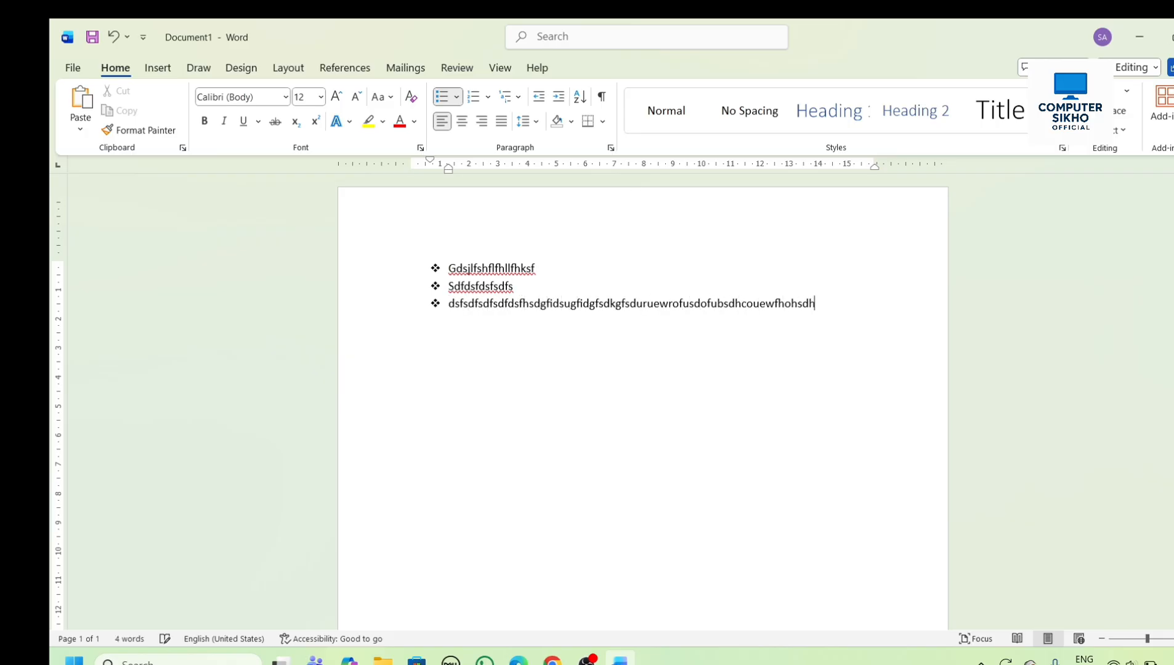
type("oudhuhfudchsdhcohdchshfsfdohshfsdhfh")
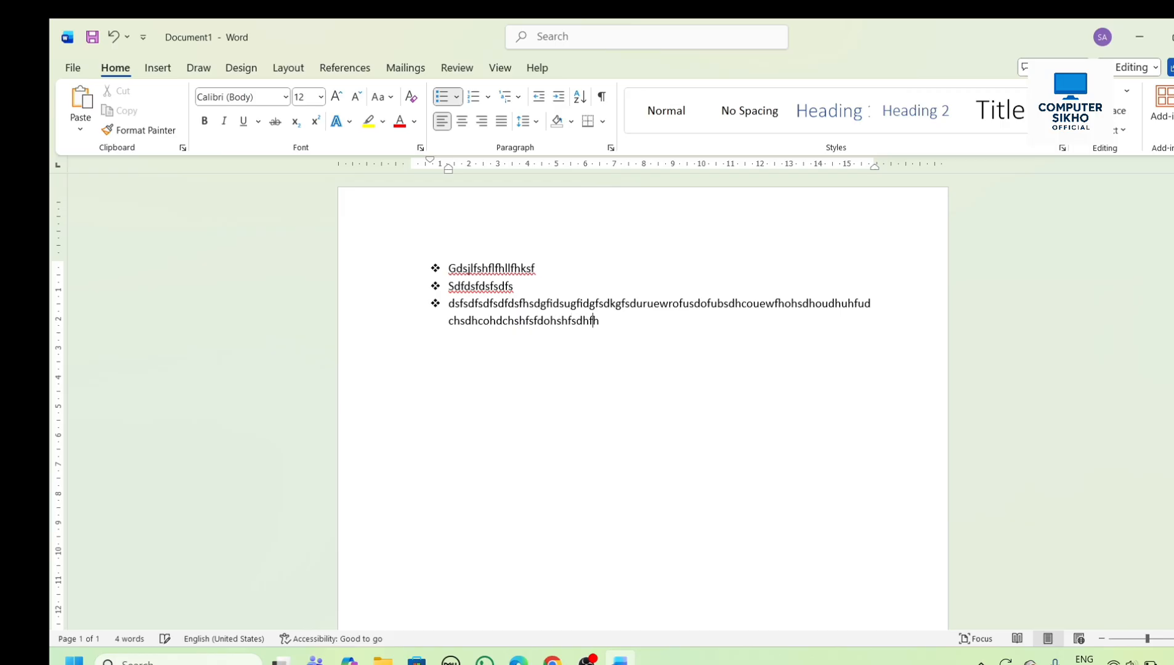
type("shfis")
key("Return")
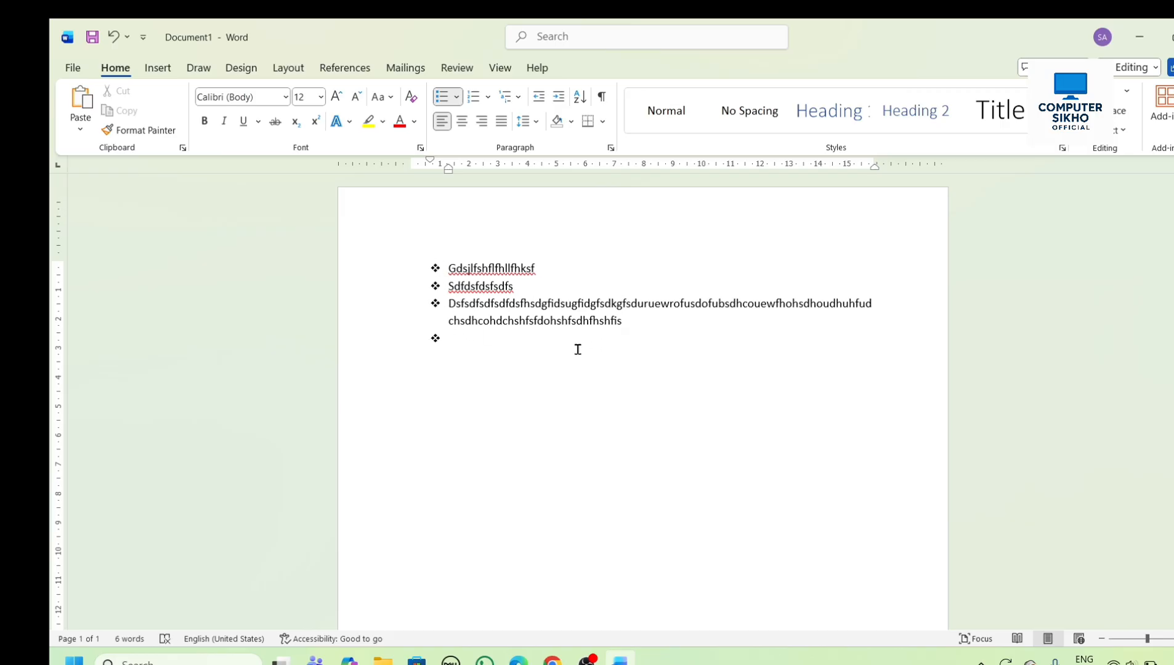
- Delete the whole bulleted list and set the bullet style of the remaining empty line to None
key("ctrl+a")
key("BackSpace")
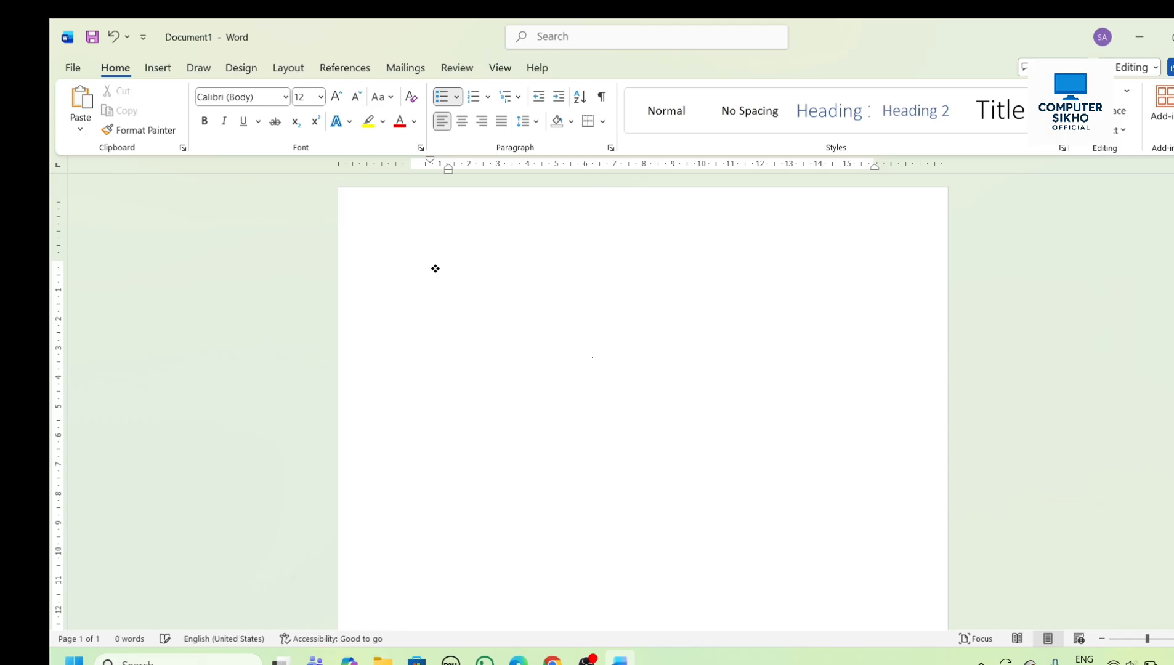
left_click(457, 97)
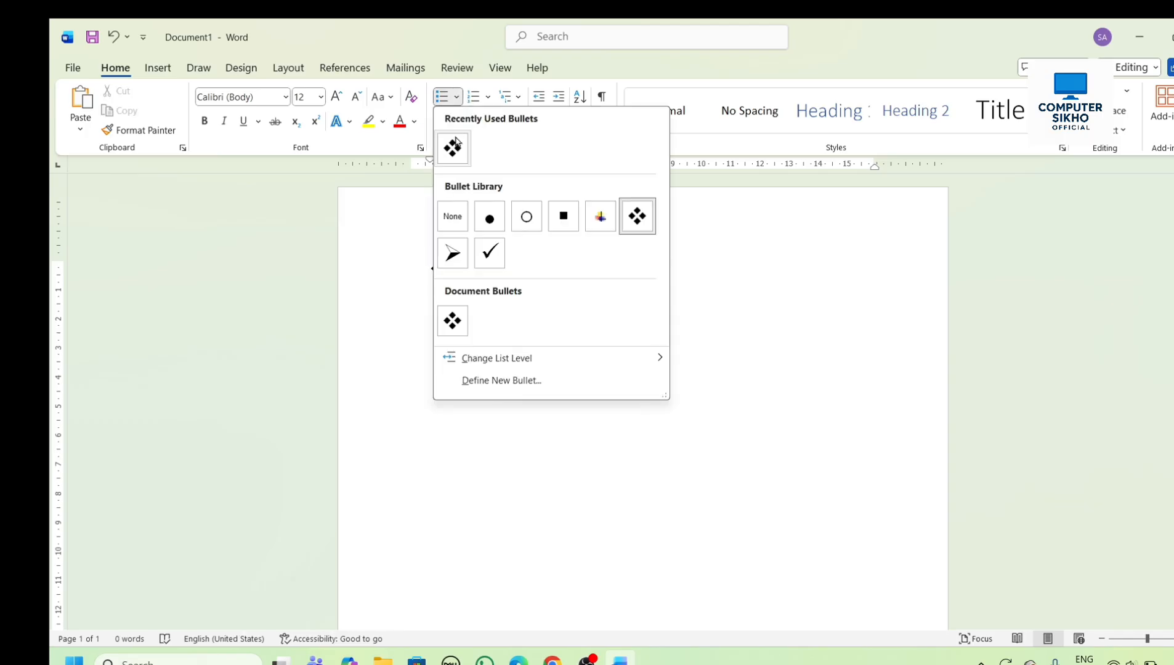
left_click(455, 217)
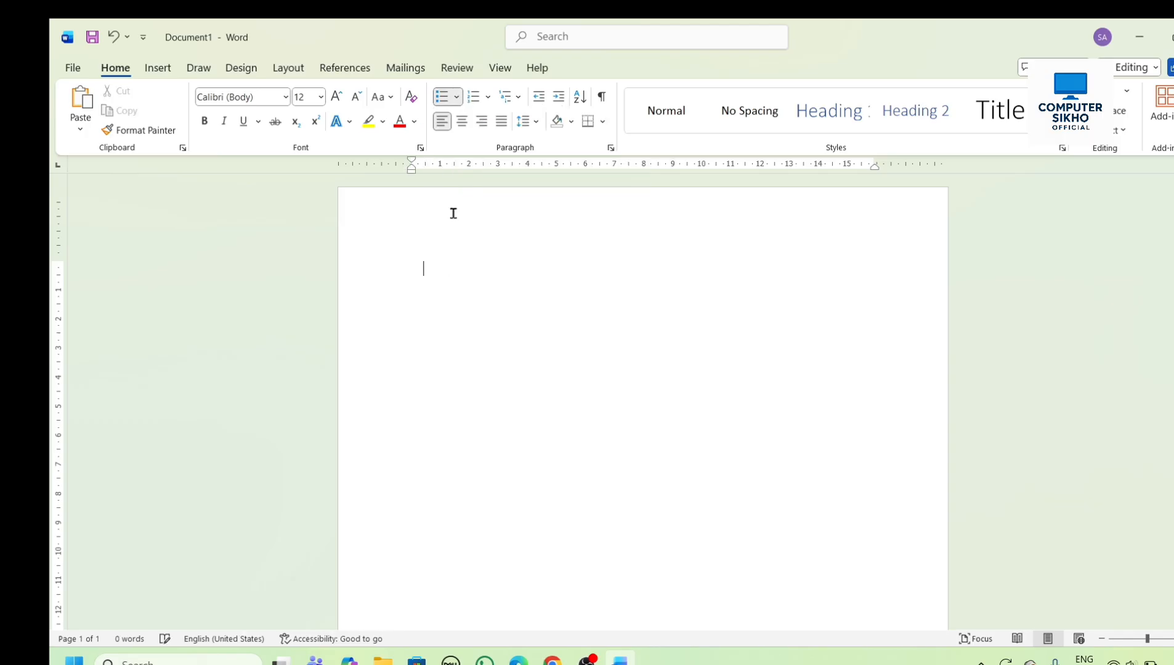
- Create a numbered list in the 1. 2. 3. format with the items hjdsk, sfdsdfsd, fdsffsdfs and ewrw
left_click(489, 99)
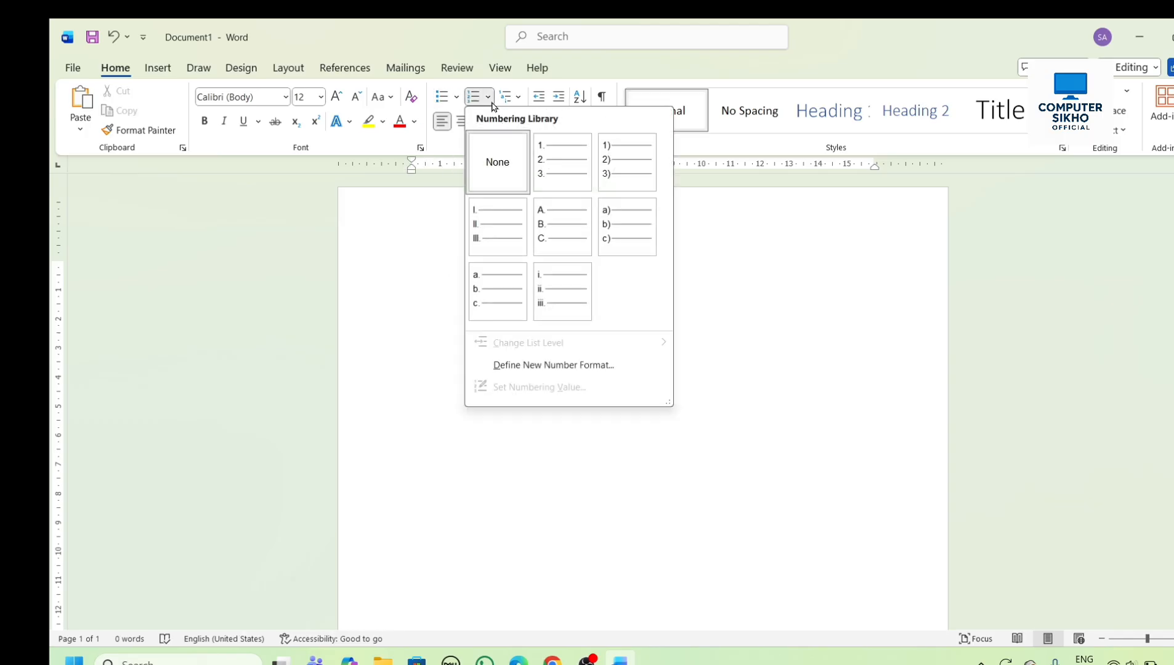
left_click(554, 154)
type("hjdsk")
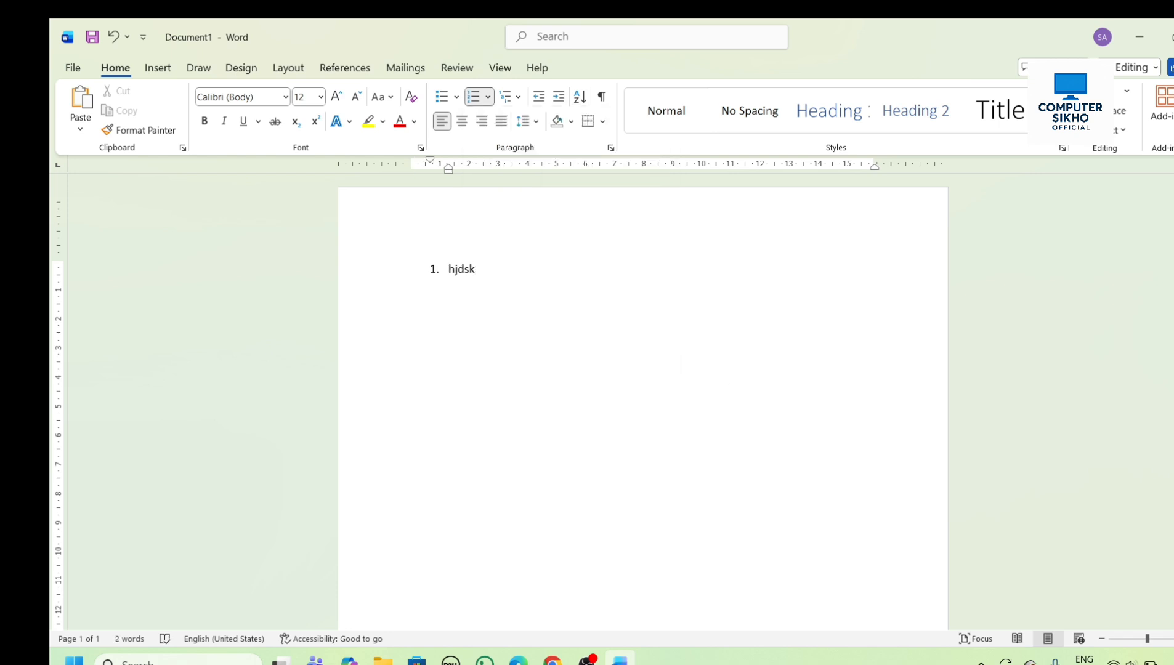
key("Return")
type("sfdsdfsd")
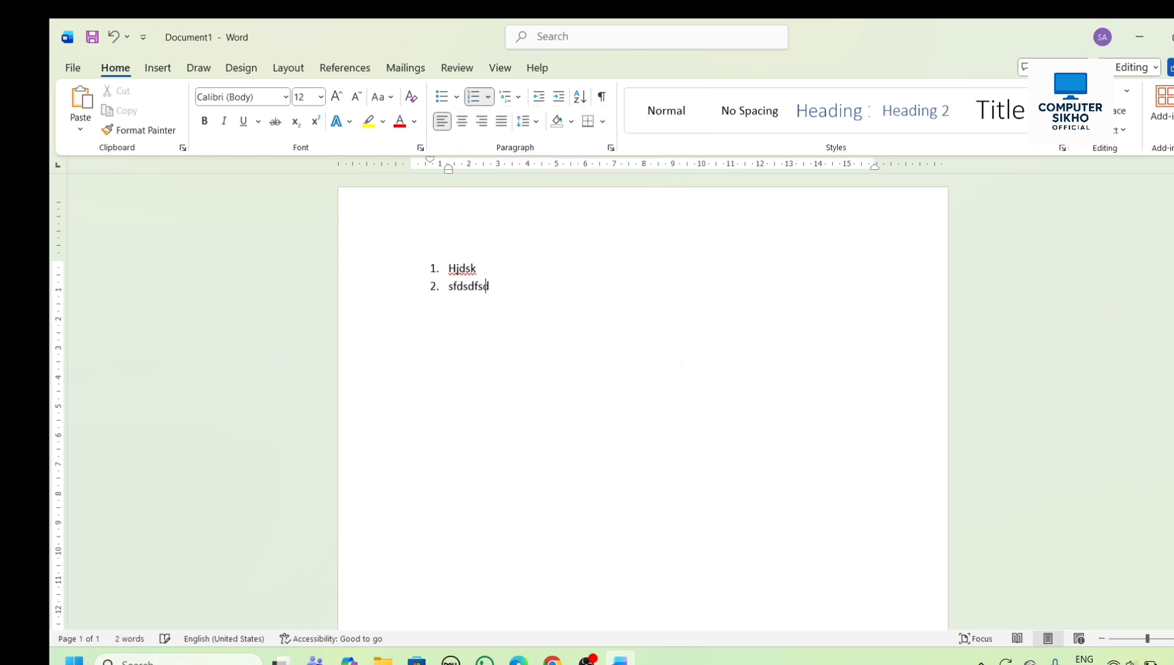
key("Return")
type("fdsffsdfs")
key("Return")
type("ewrw")
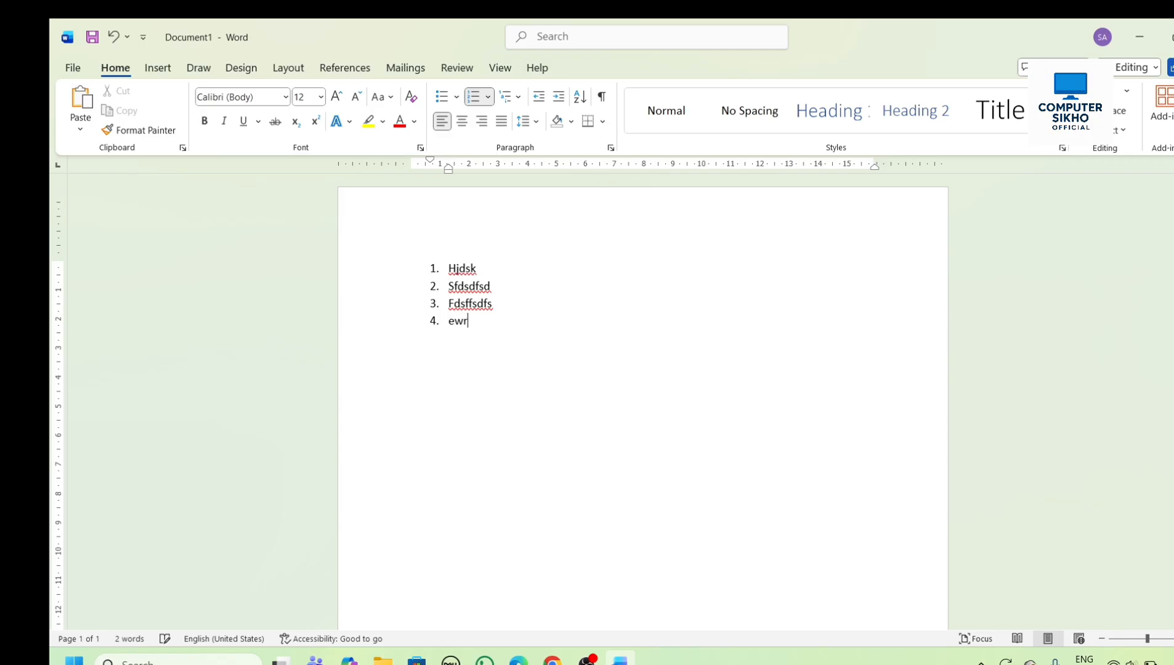
key("Return")
- Change the list to the 1) 2) 3) number format and remove the numbering from the empty fifth item
left_click(488, 97)
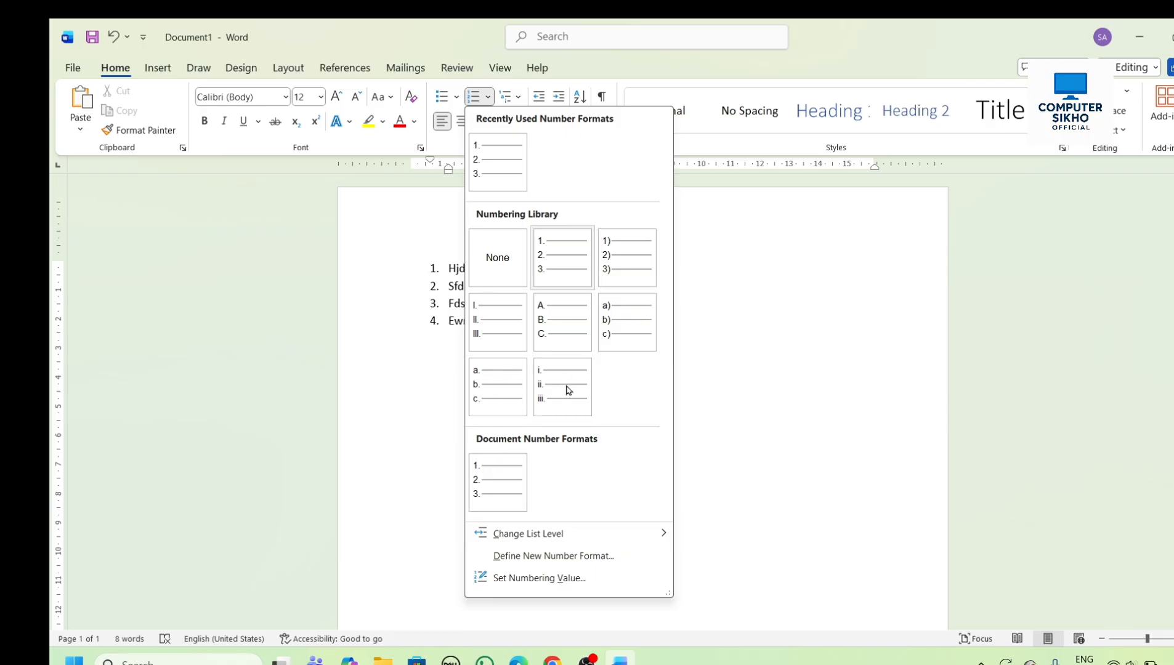
left_click(624, 262)
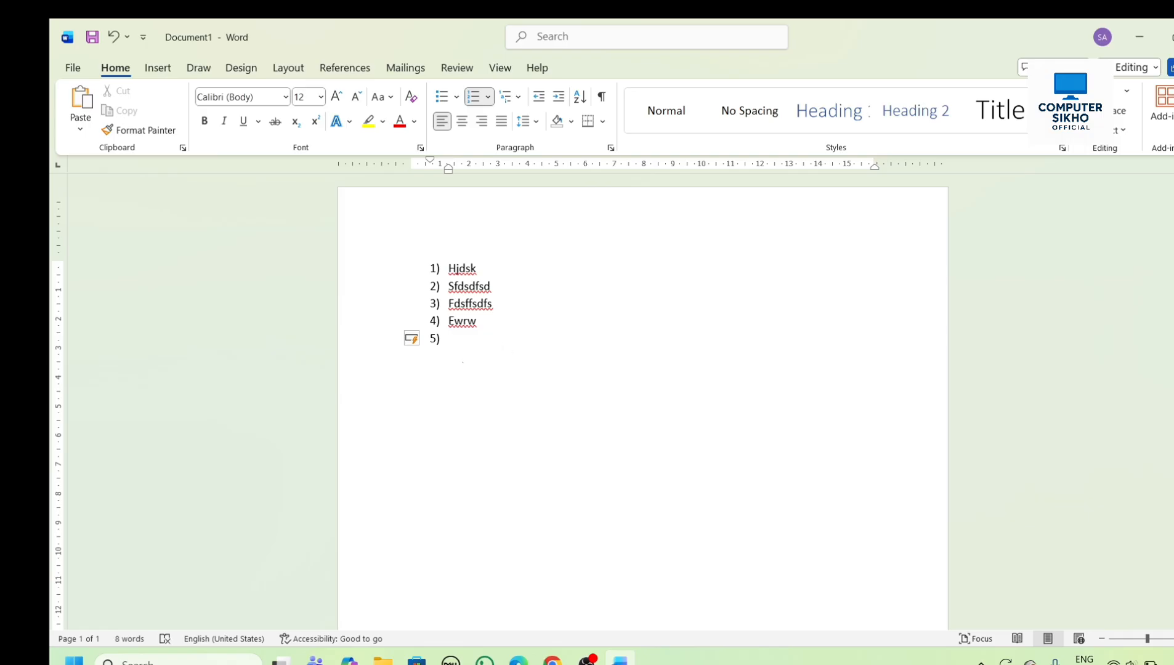
left_click(488, 97)
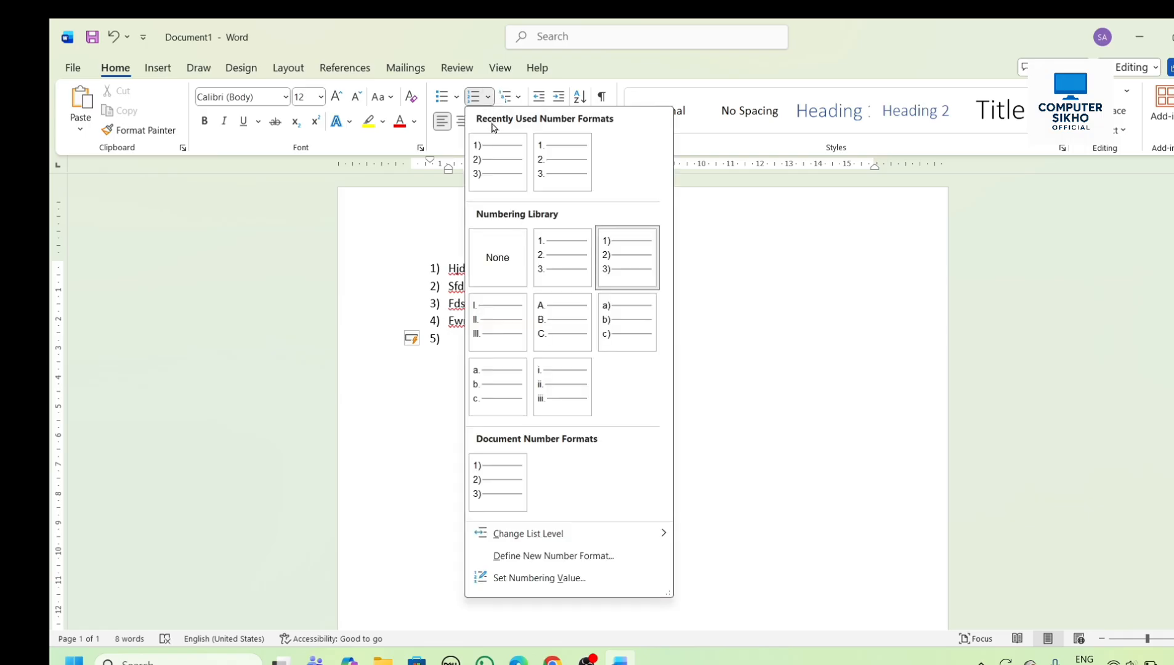
left_click(498, 250)
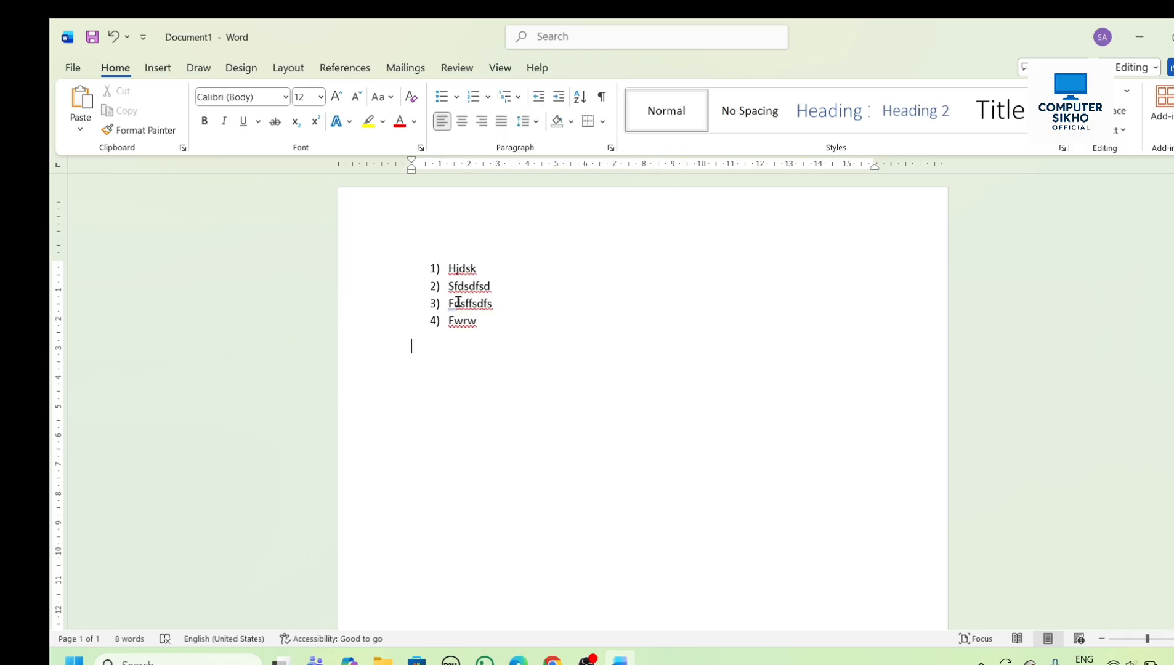
- Remove the numbering from the Hjdsk and Fdsffsdfs items
left_click(435, 268)
left_click(488, 97)
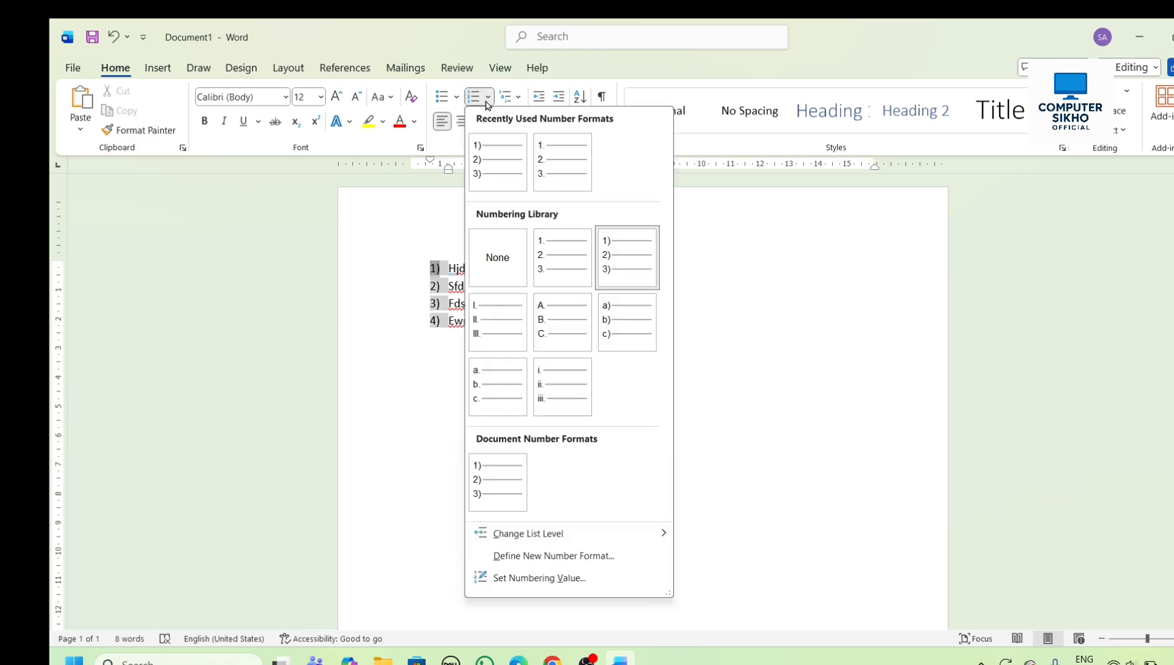
left_click(504, 260)
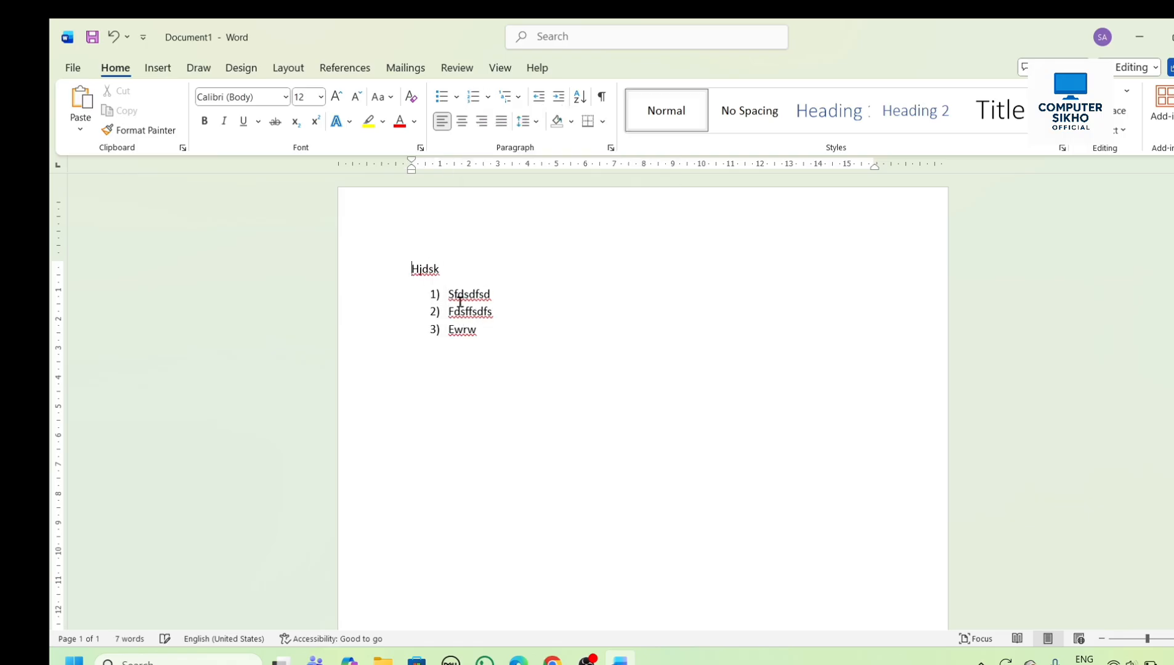
left_click(435, 308)
left_click(488, 96)
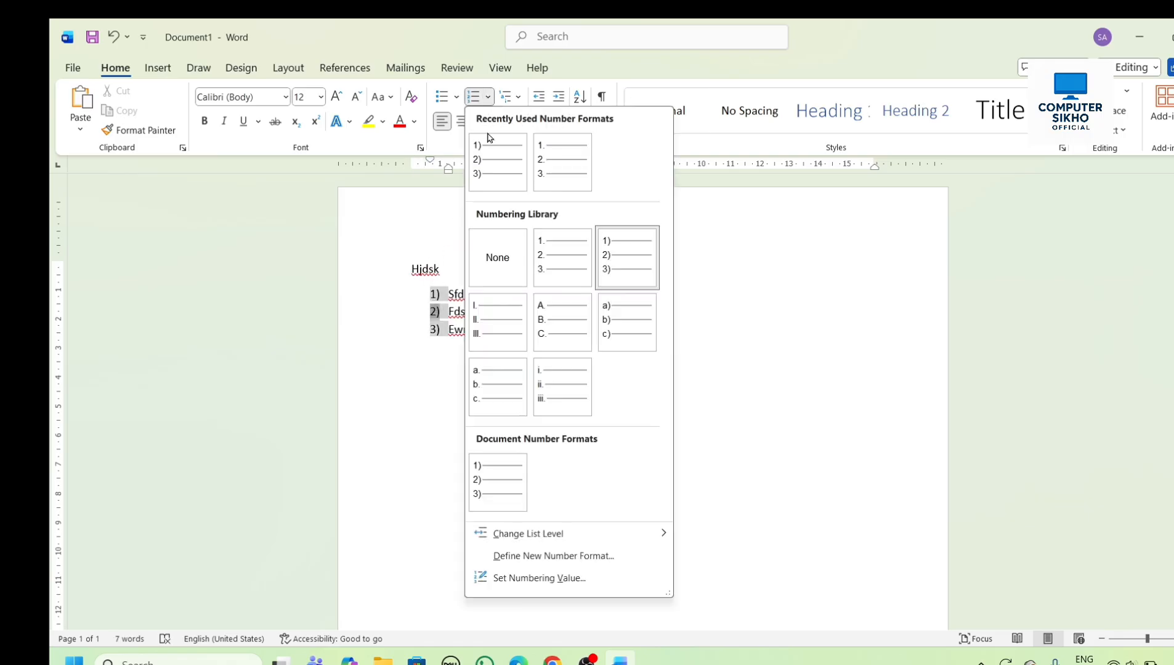
left_click(493, 249)
- Try to remove the numbering from all the lines at once by applying None to the whole selection
left_click_drag(394, 271, 479, 369)
left_click(489, 99)
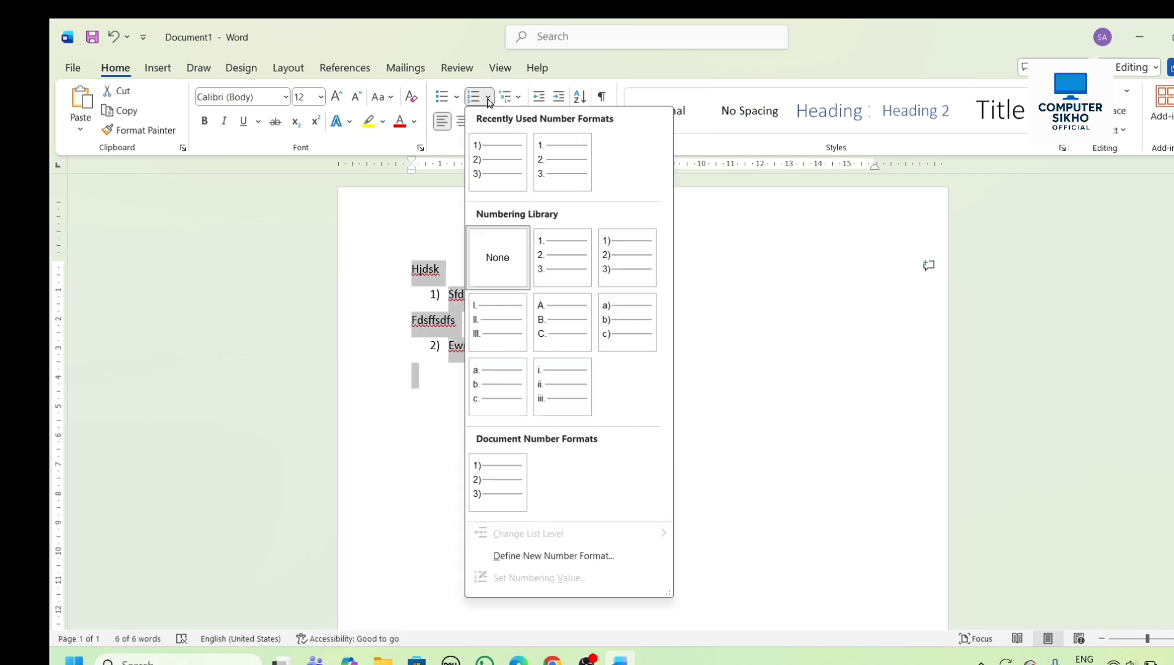
left_click(485, 259)
- Remove the numbering from the two remaining numbered items, Ewrw and Sfdsdfsd
left_click(435, 346)
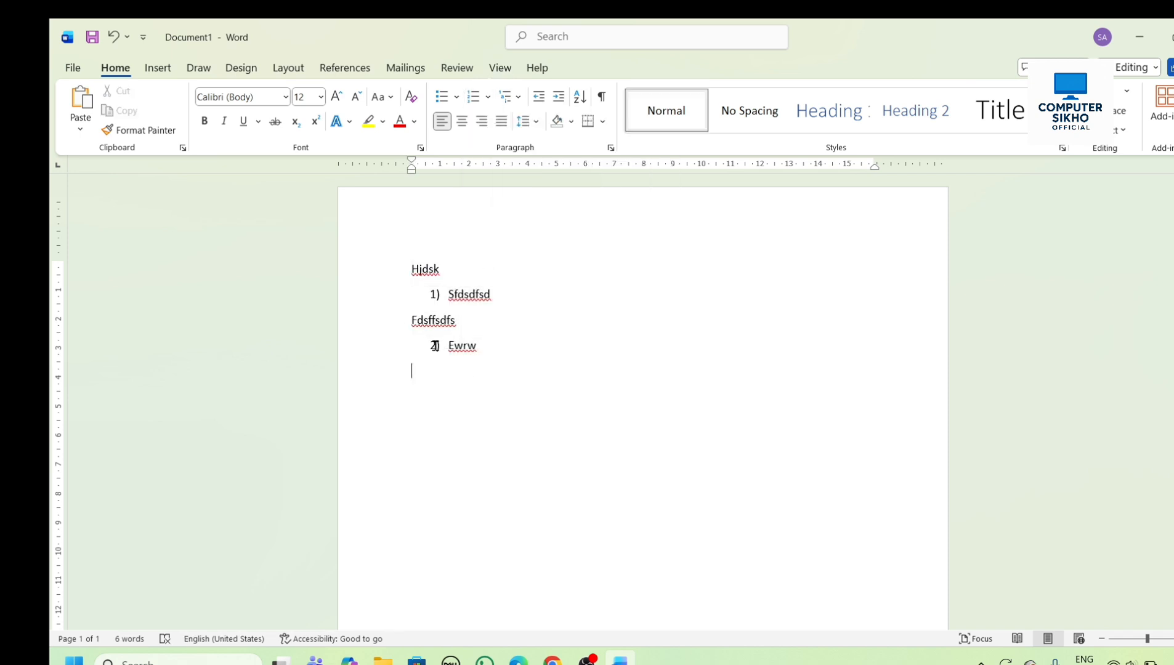
left_click(488, 97)
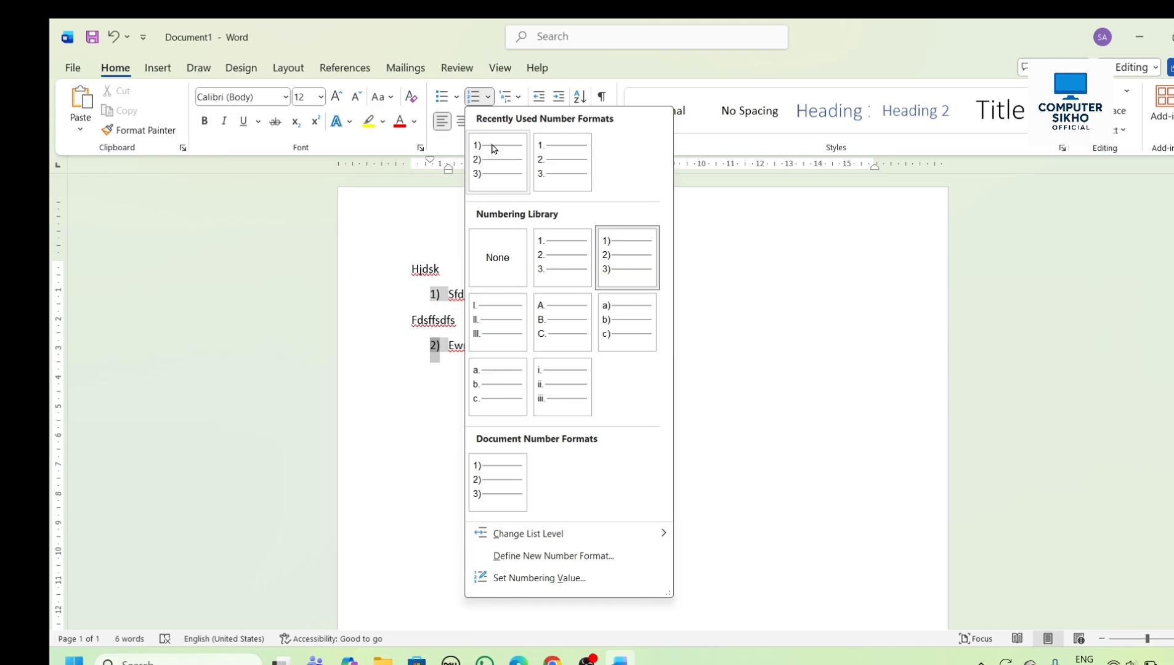
left_click(490, 256)
left_click(435, 294)
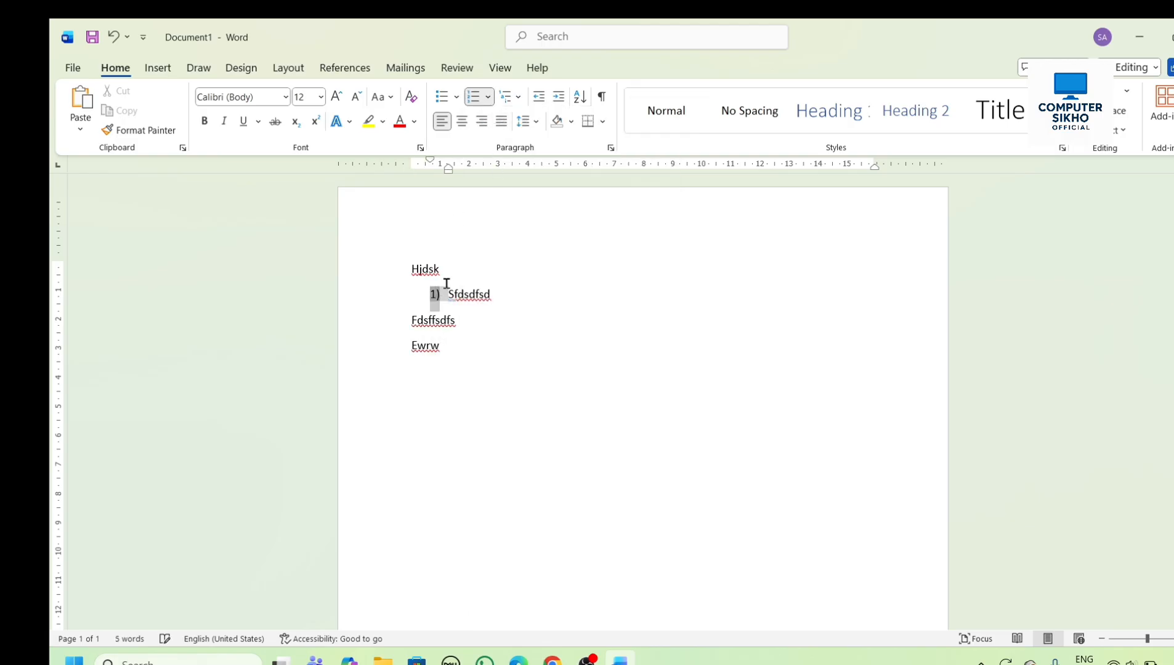
left_click(488, 98)
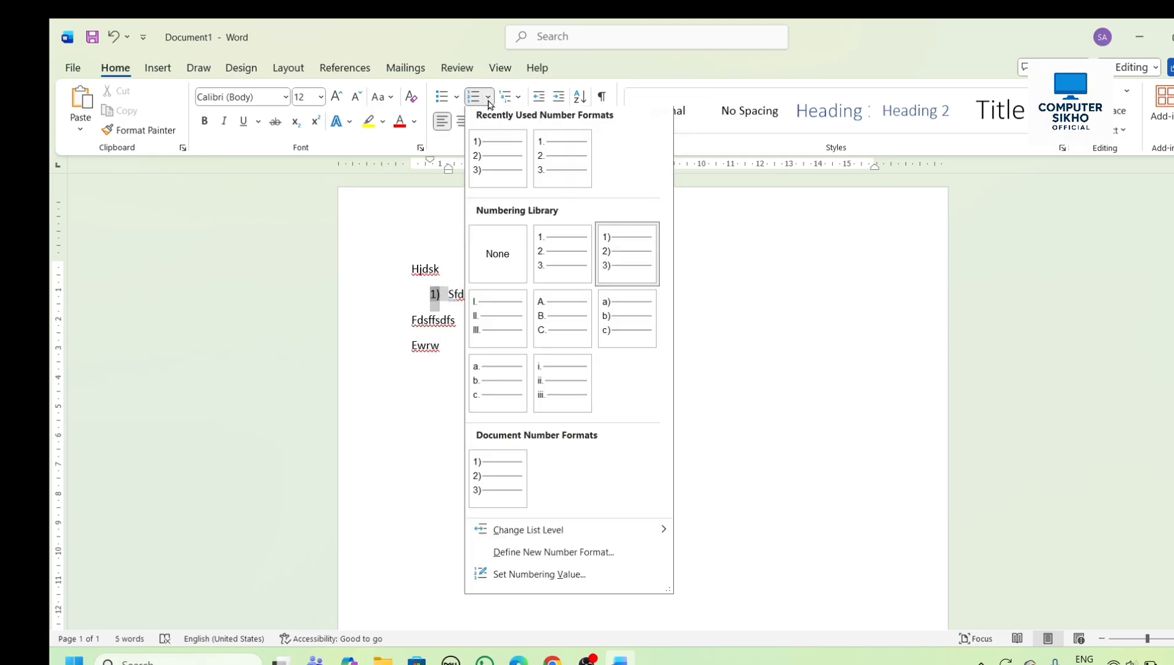
left_click(505, 252)
left_click(481, 376)
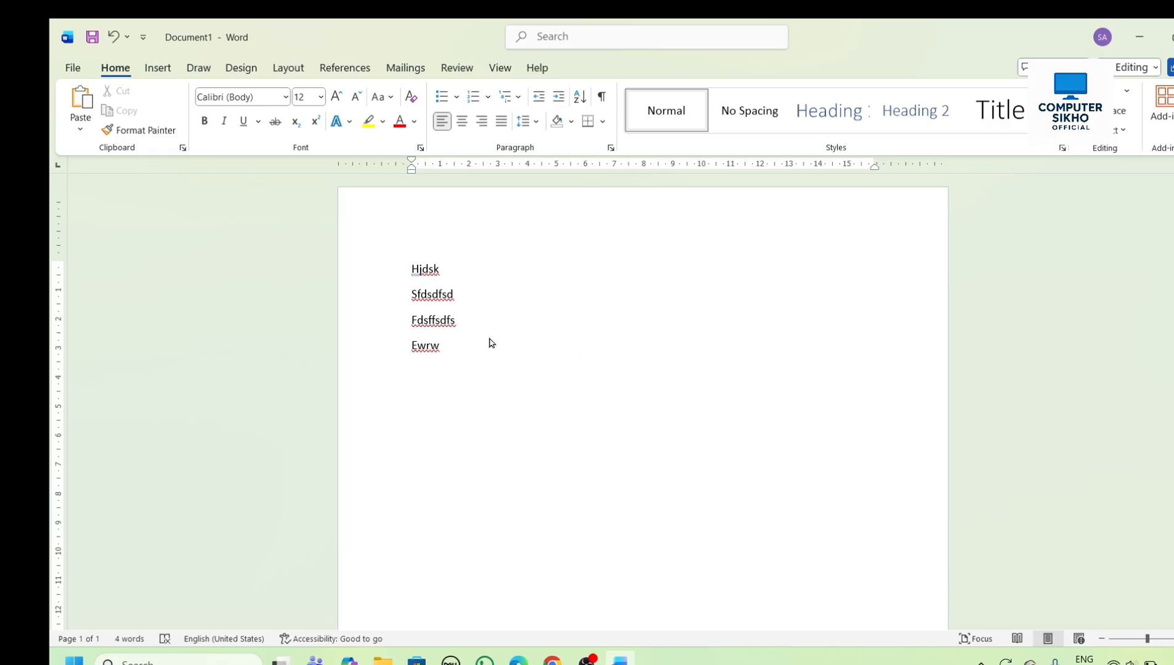
- Look over the multilevel list library without applying a style, and delete all the text in the document
left_click(520, 98)
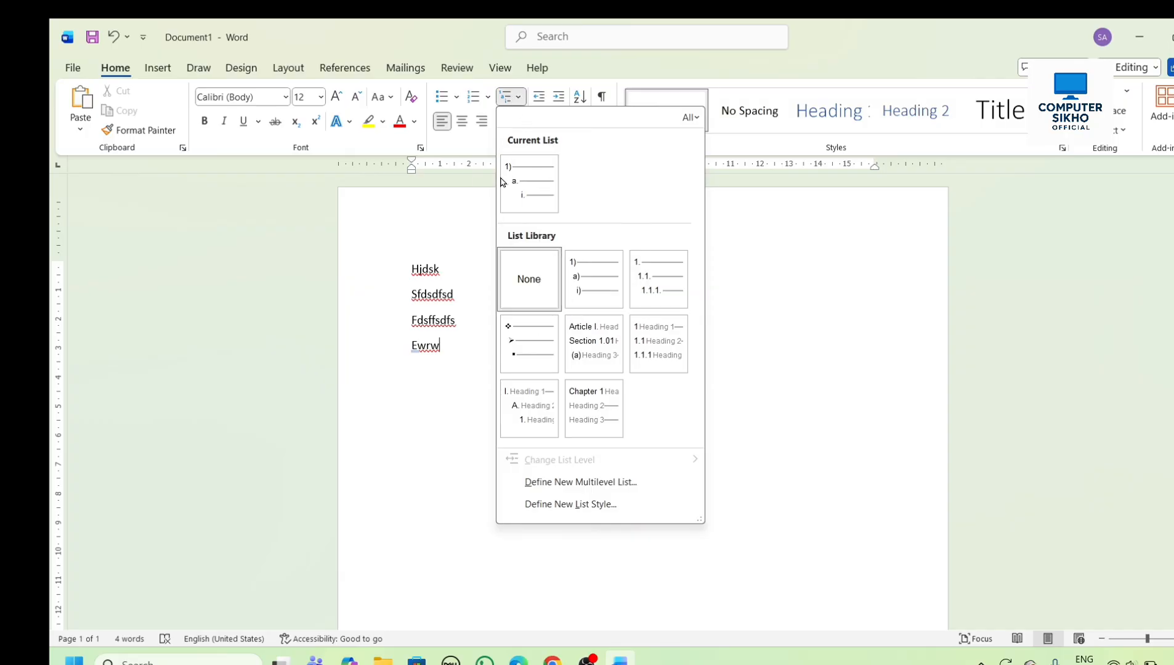
left_click(455, 253)
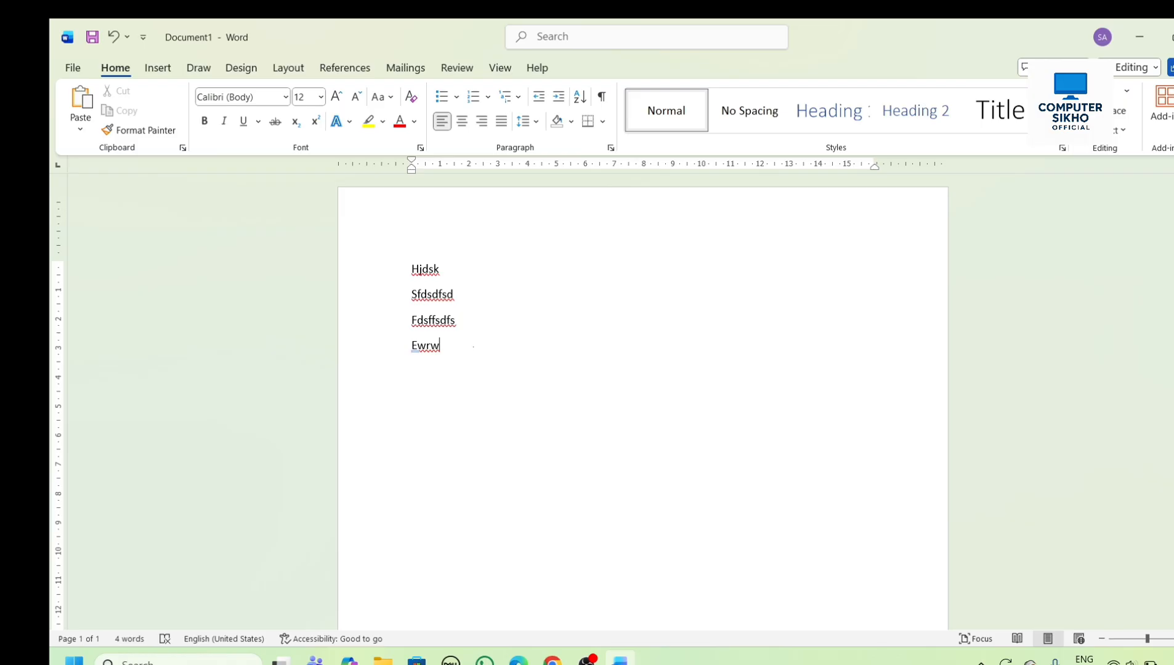
key("ctrl+a")
key("Delete")
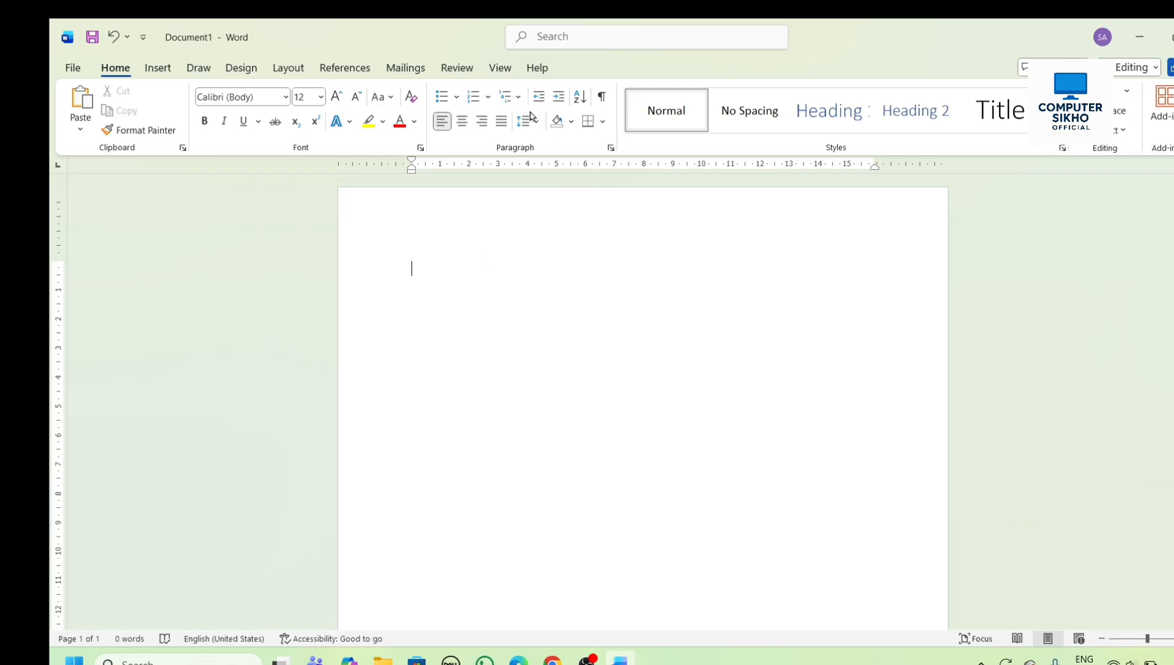
- Apply the 1), a), i) multilevel list style to the empty line
left_click(511, 96)
mouse_move(583, 297)
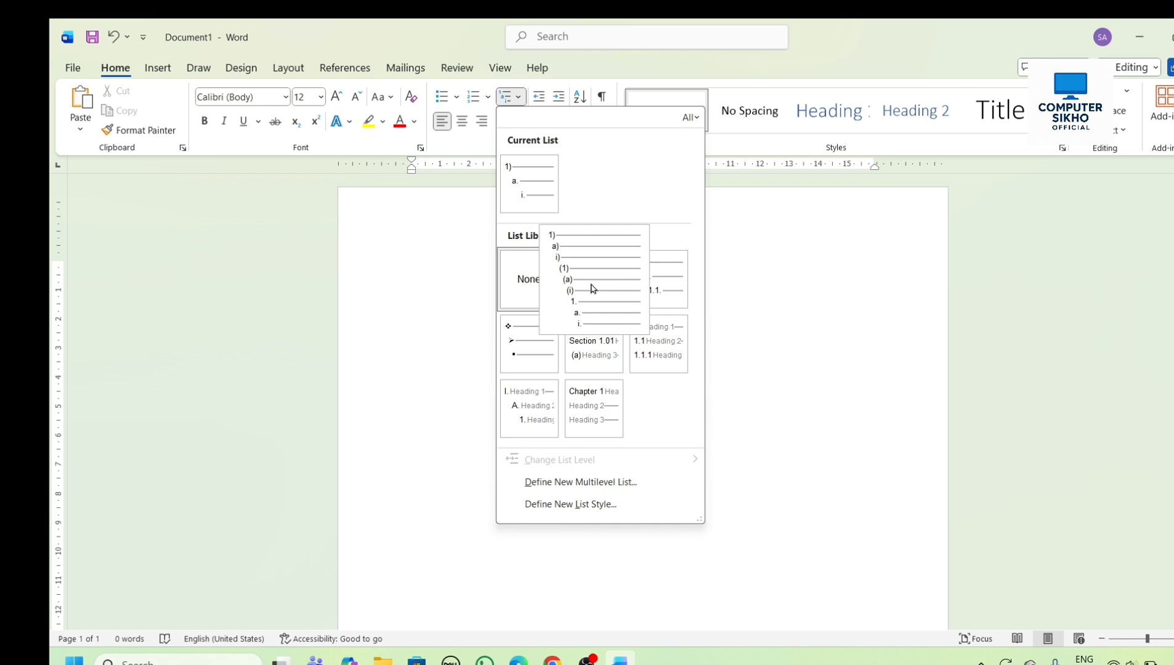
left_click(593, 289)
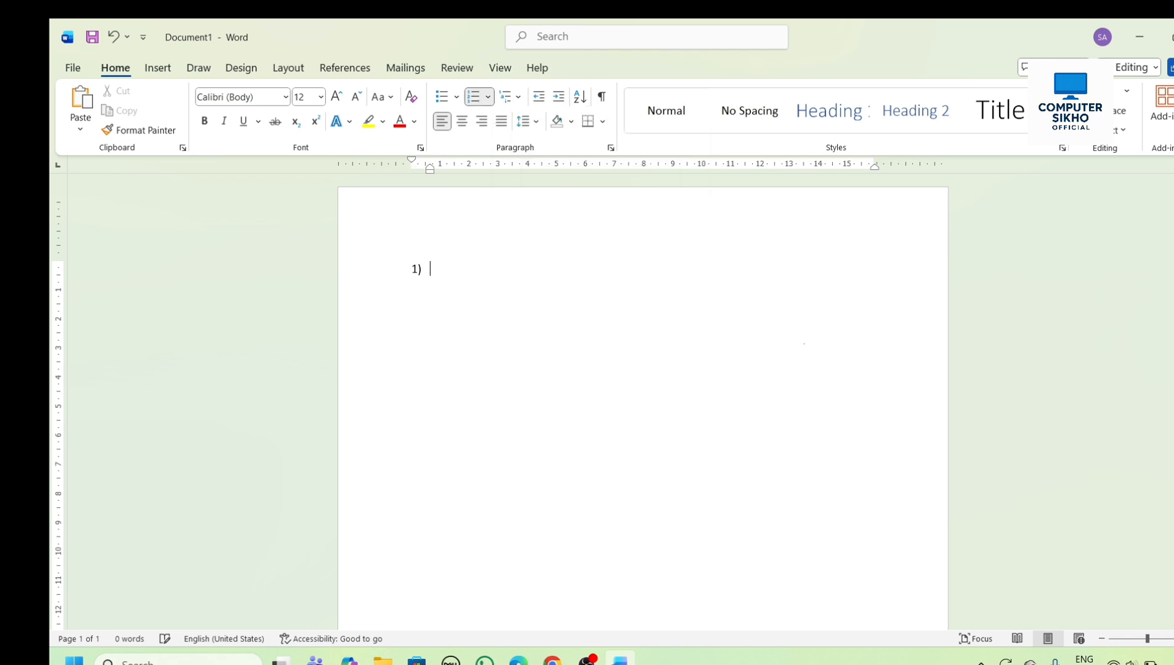
- Enter Hjhfkds as a first-level item, Kjgkkggk as a second-level item and Kjgjlkhl as a third-level item
type("hjhfkds")
key("Return")
key("Tab")
type("kjgkkggk")
key("Return")
key("Tab")
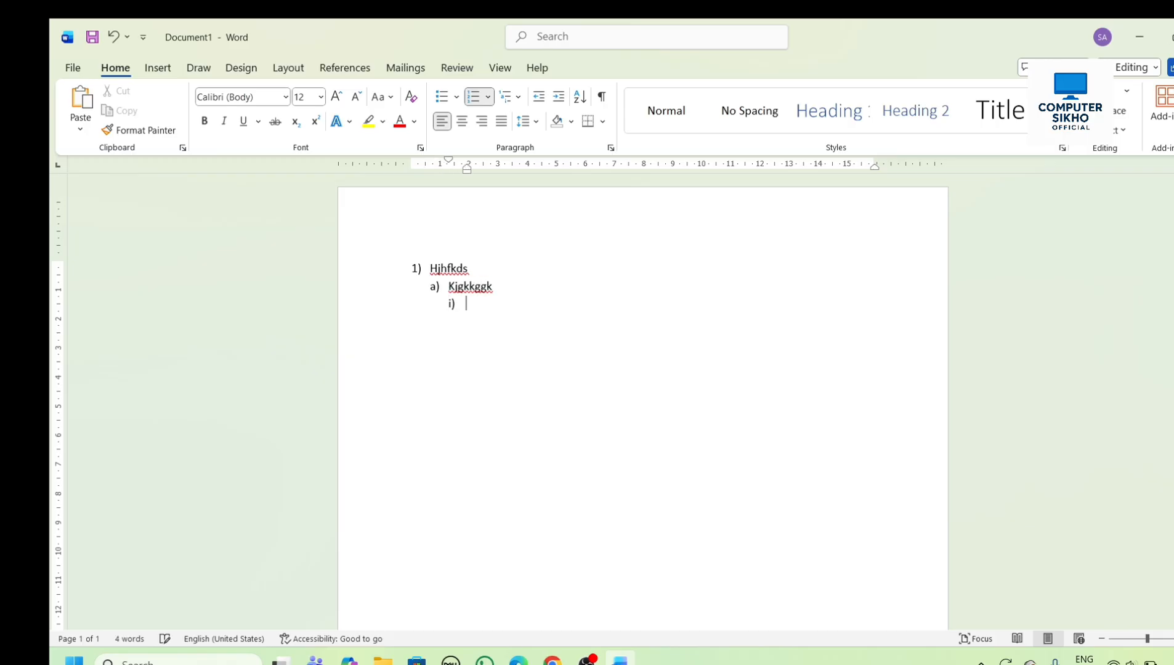
type("kjgjlkhl")
- Return to the first list level for Kjgkjkg, add Yyoh as its sub-item, and start another first-level item
key("Return")
key("shift+Tab")
key("shift+Tab")
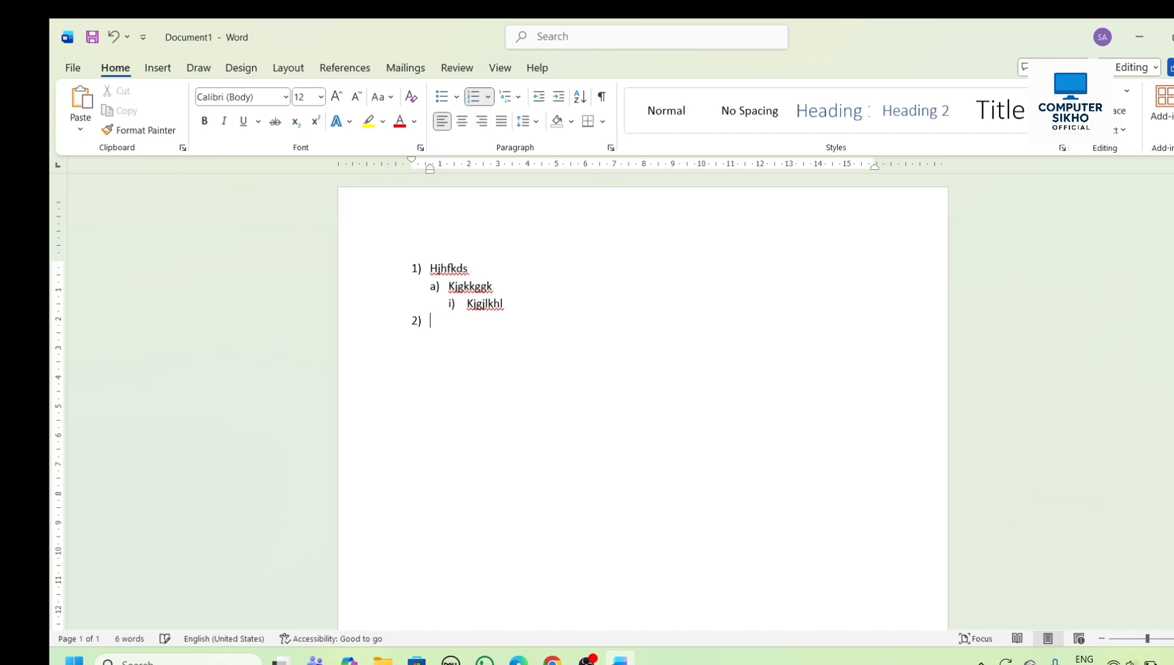
type("kjgkjkg")
key("Tab")
type("yyoh")
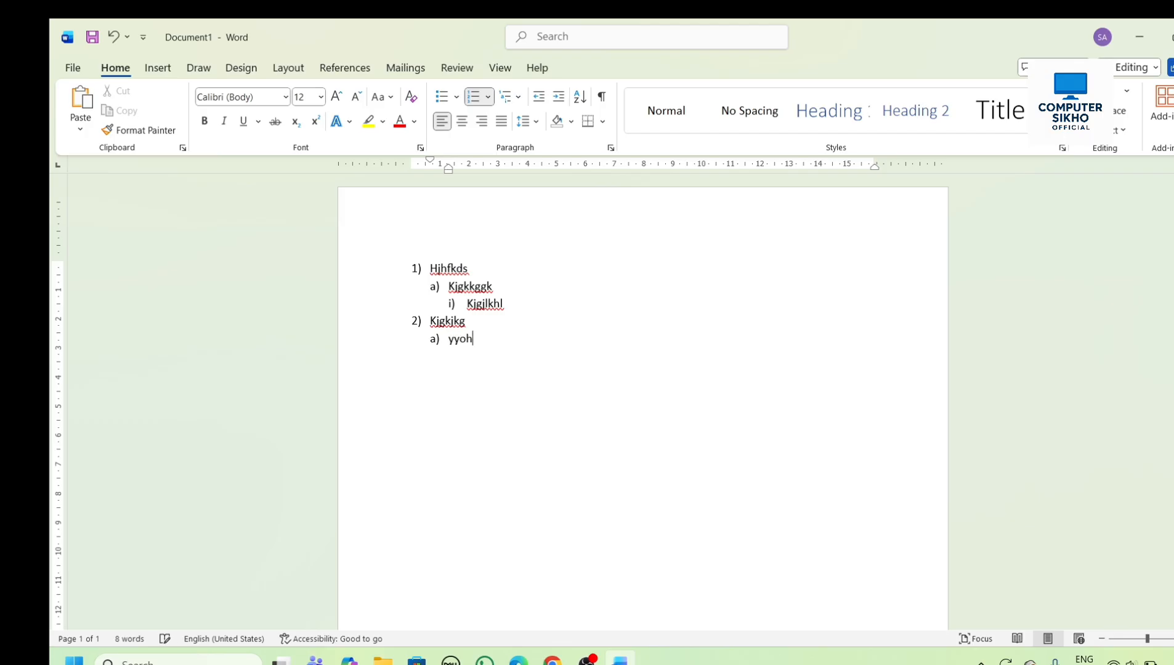
key("Return")
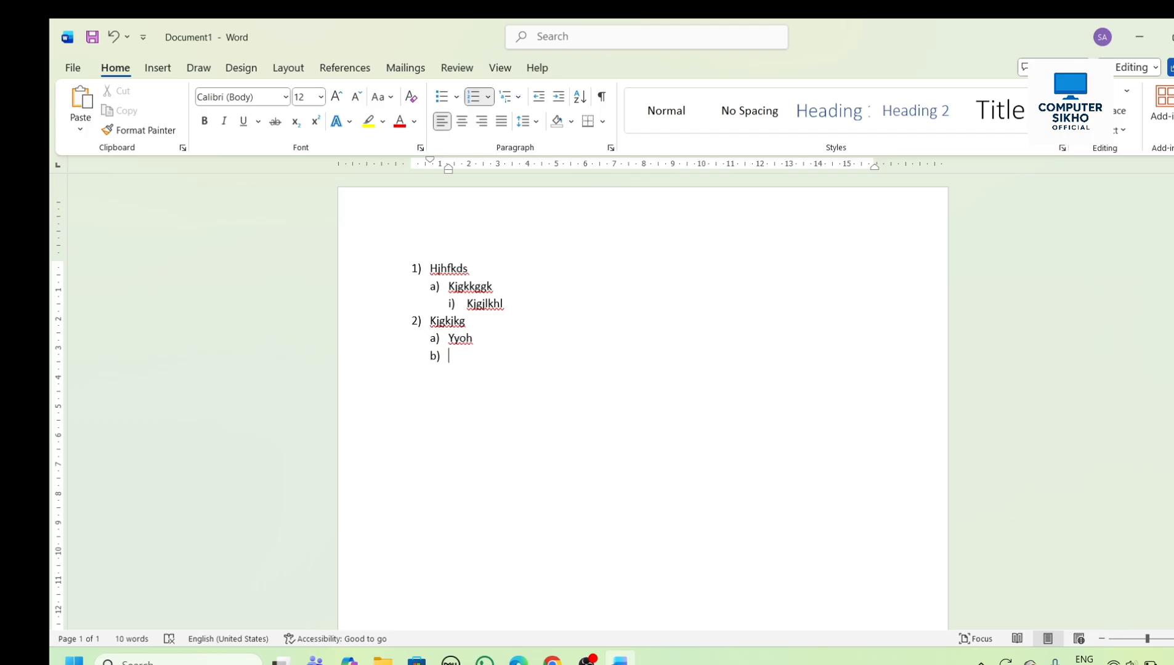
key("shift+Tab")
- Delete all the list text and remove the numbering from the empty line
left_click(520, 100)
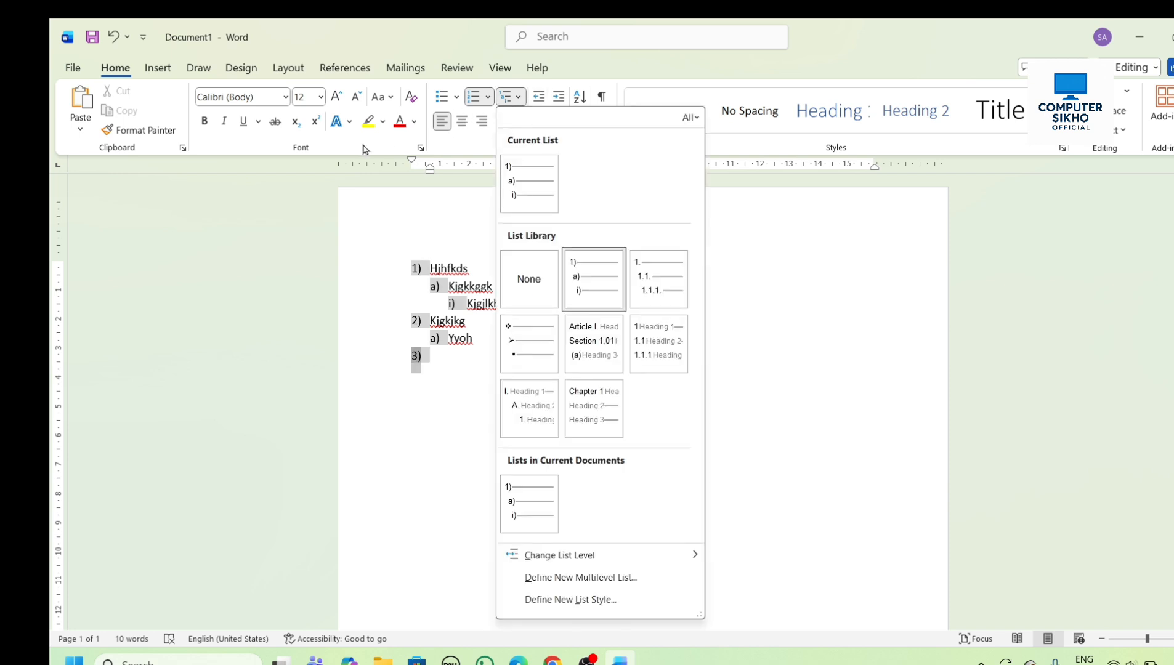
left_click(431, 216)
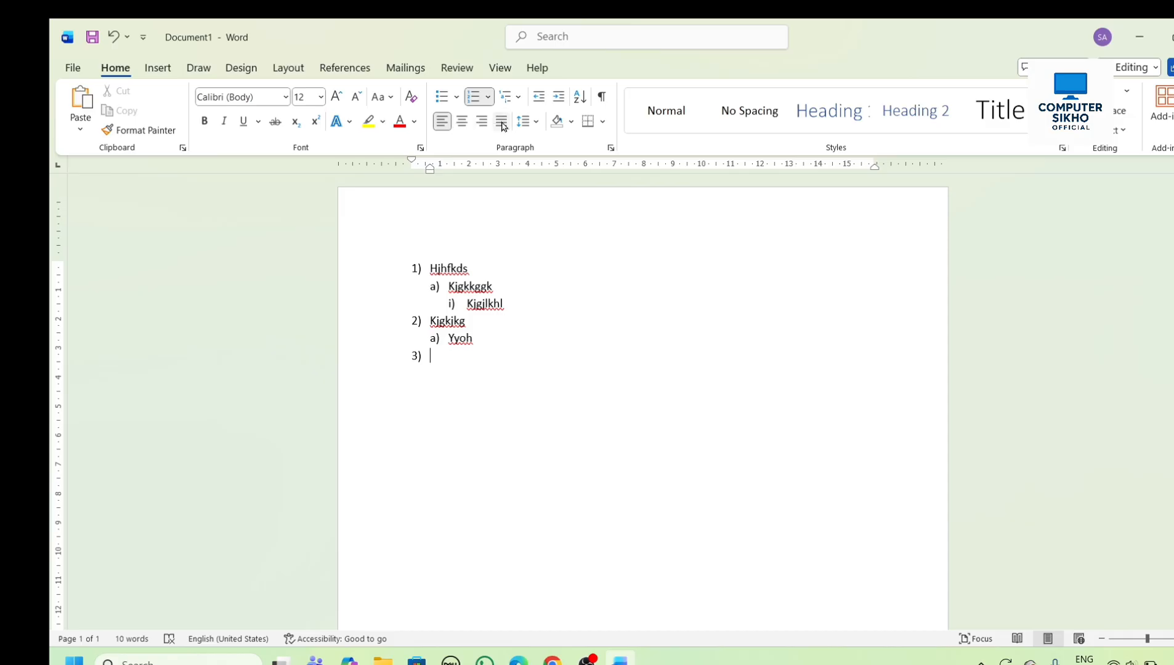
key("ctrl+a")
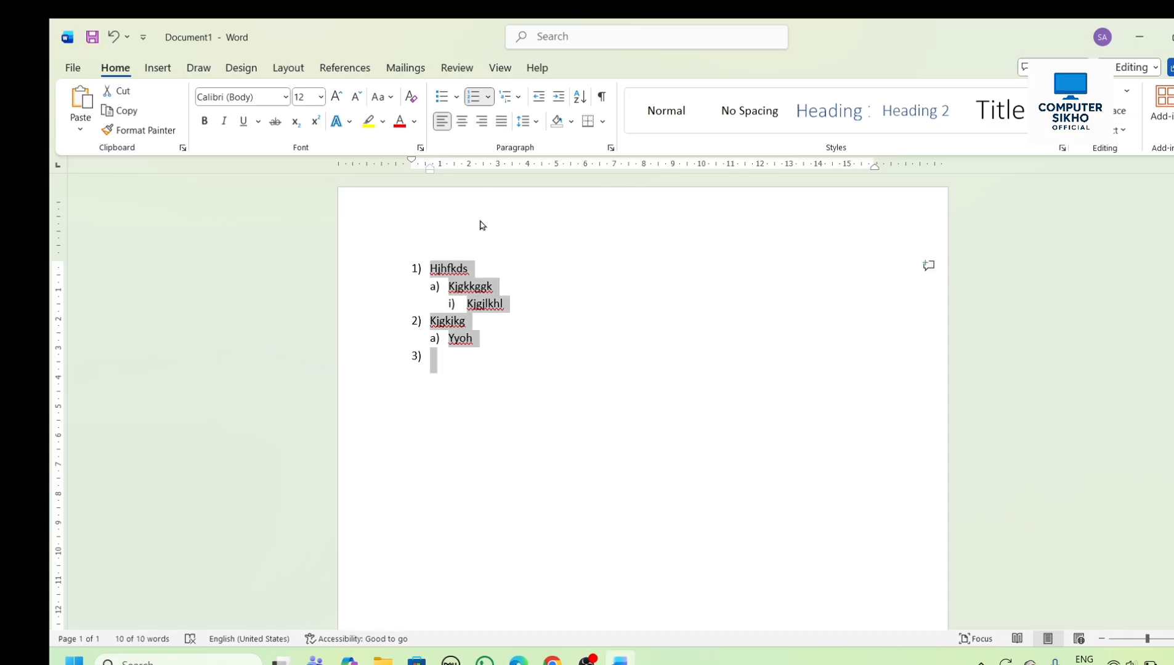
key("BackSpace")
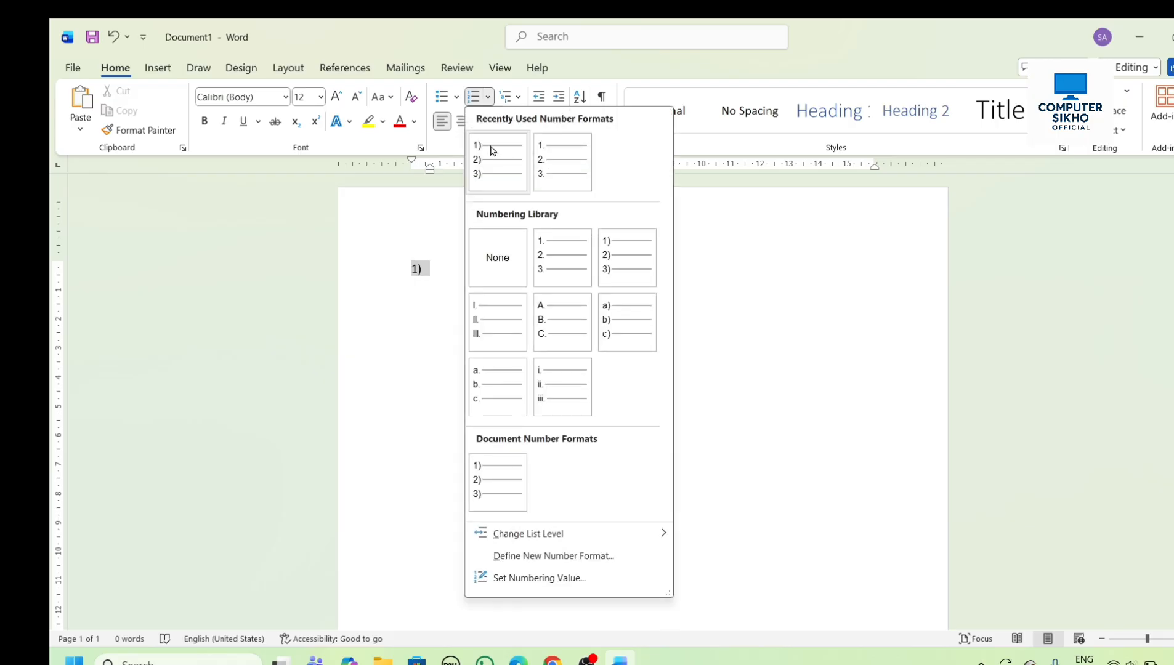
left_click(488, 97)
left_click(493, 241)
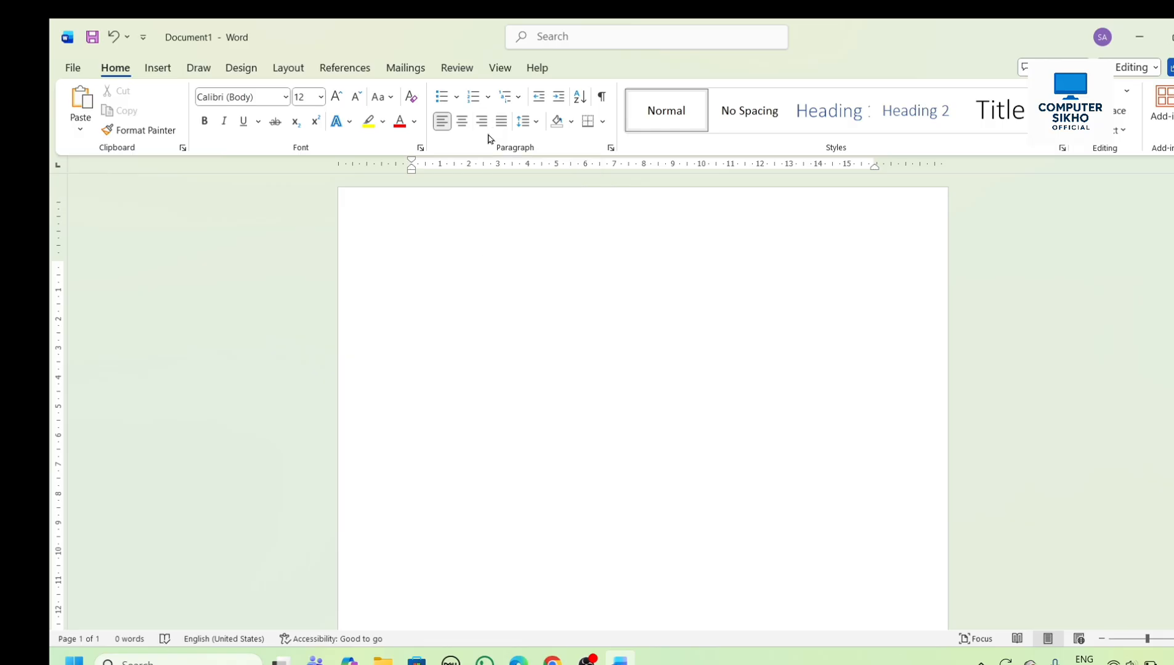
- Enter the sample text sddasasd, right-align the line and continue it with saddadasdada
type("sddasasd")
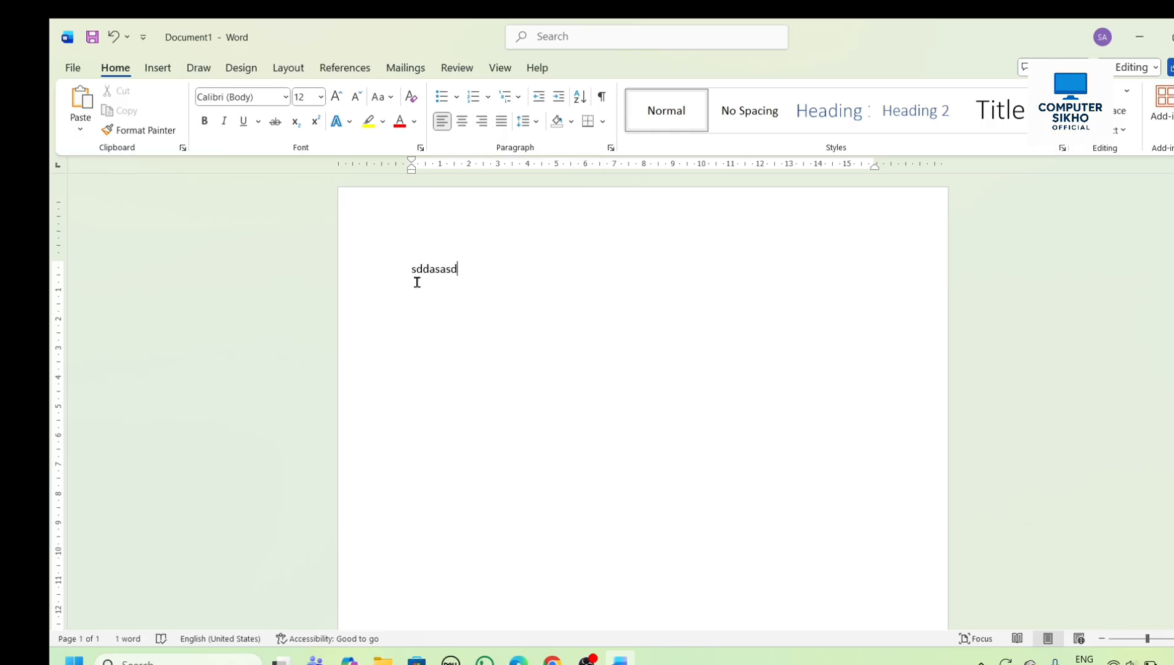
left_click(484, 123)
type("saddadasdada")
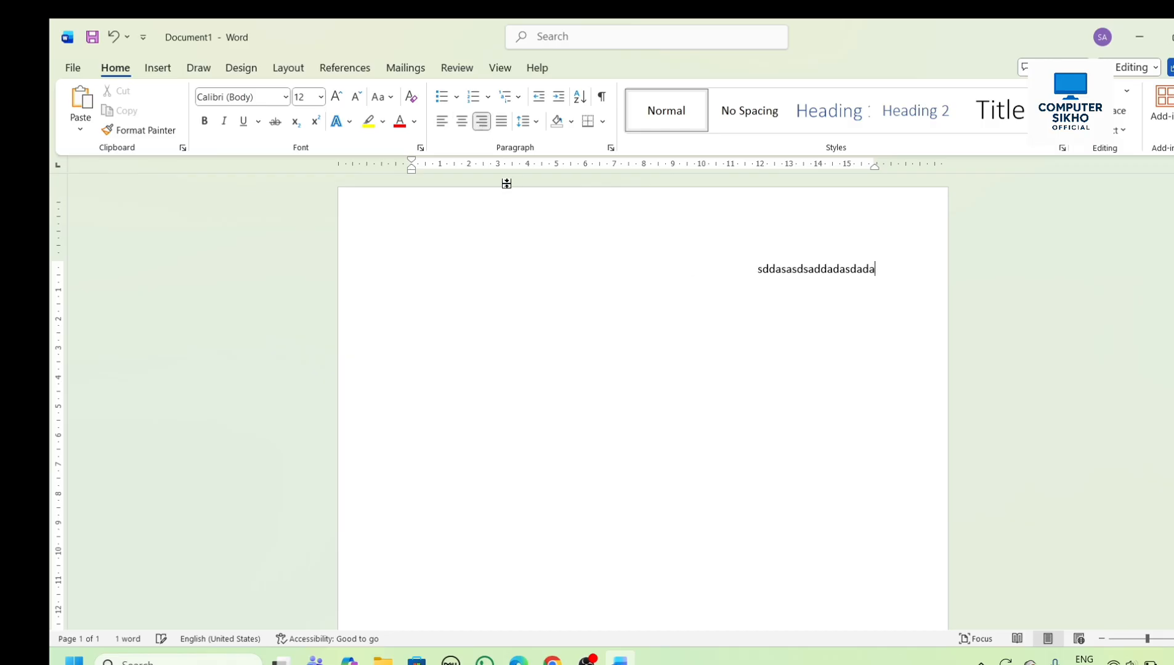
- Center the line and extend it with dsadadasdasdasdasdaaada
left_click(462, 121)
type("dsadadasdasd")
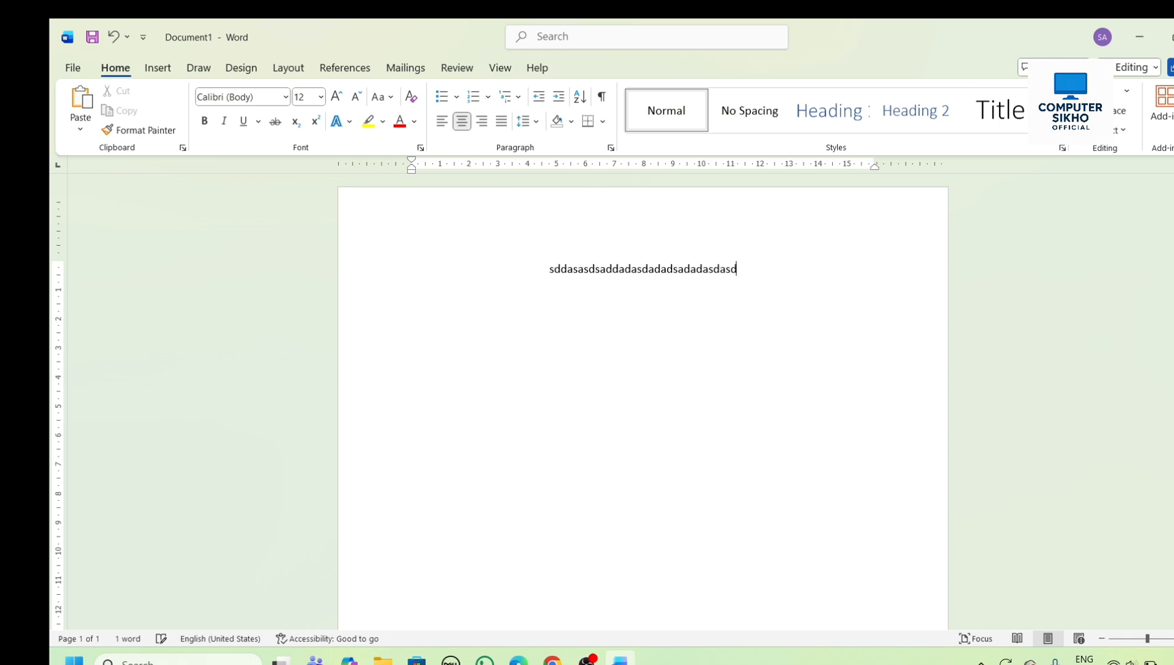
type("asdasdaaada")
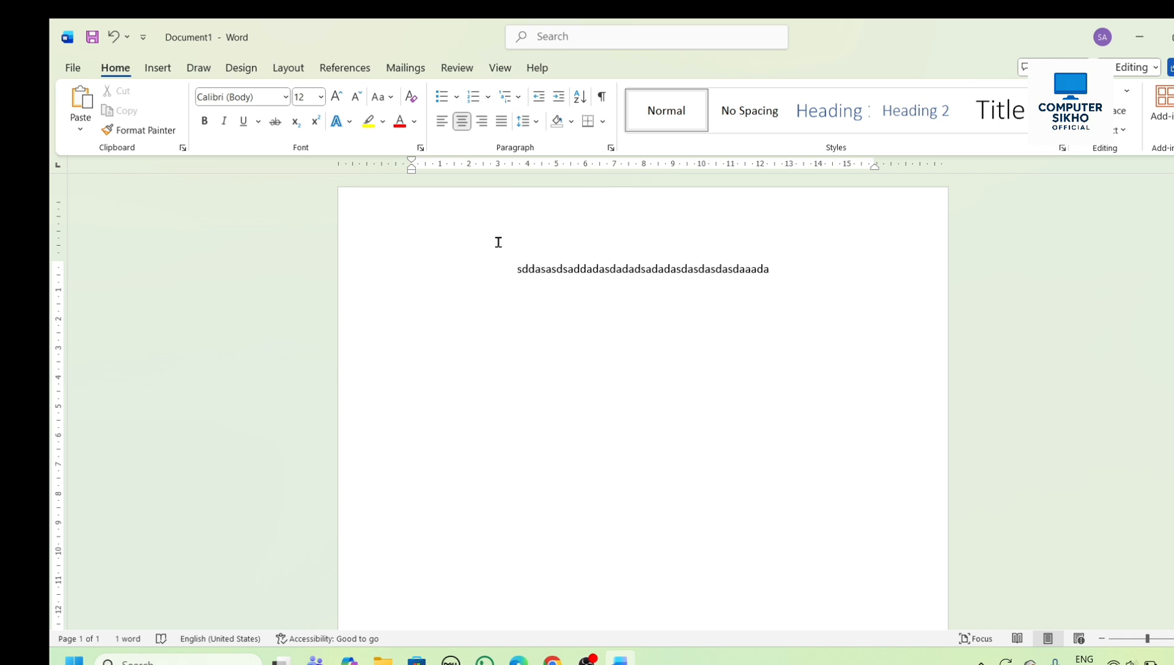
- Delete all the text and set the empty line back to left alignment
key("ctrl+a")
key("BackSpace")
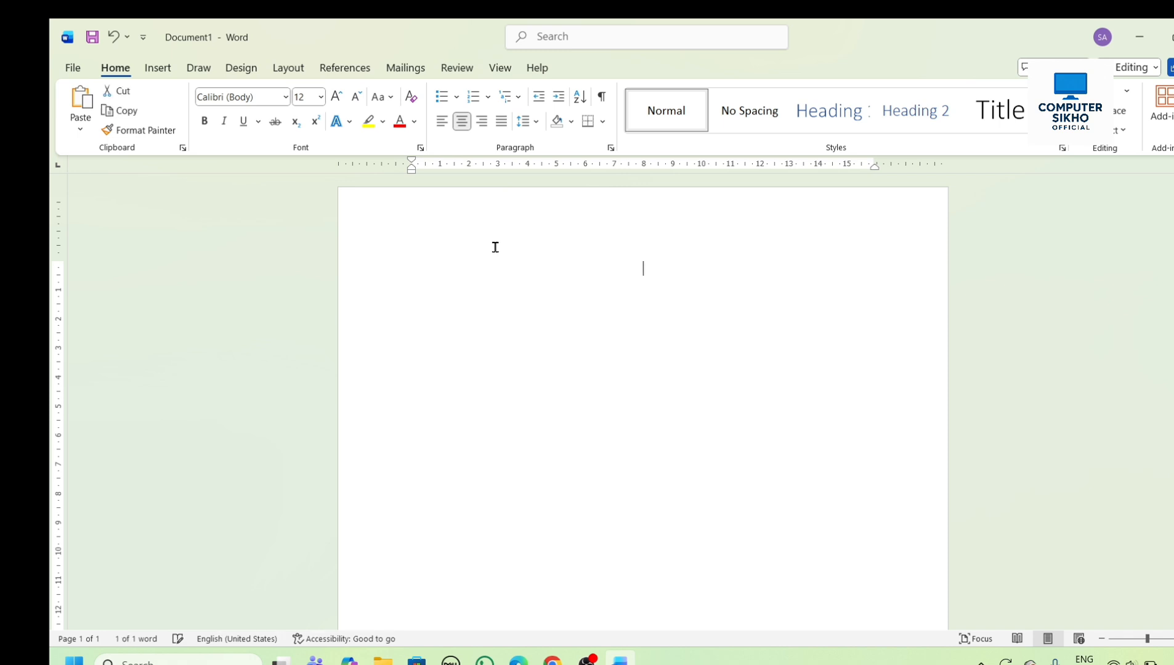
left_click(444, 122)
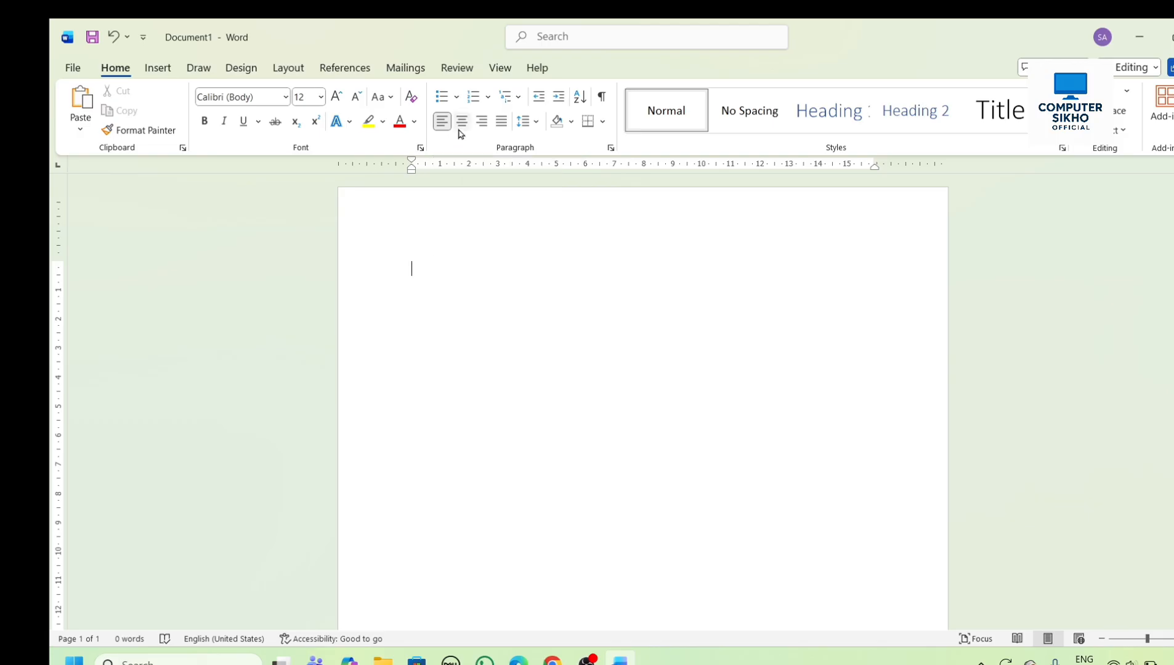
left_click(537, 128)
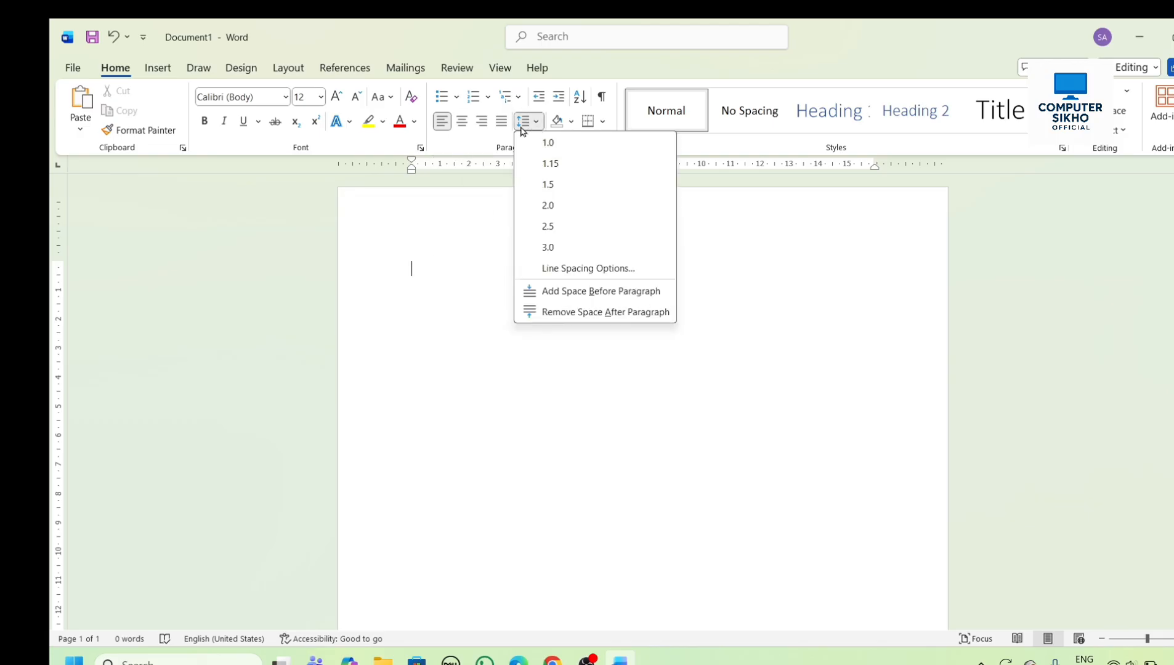
left_click(501, 123)
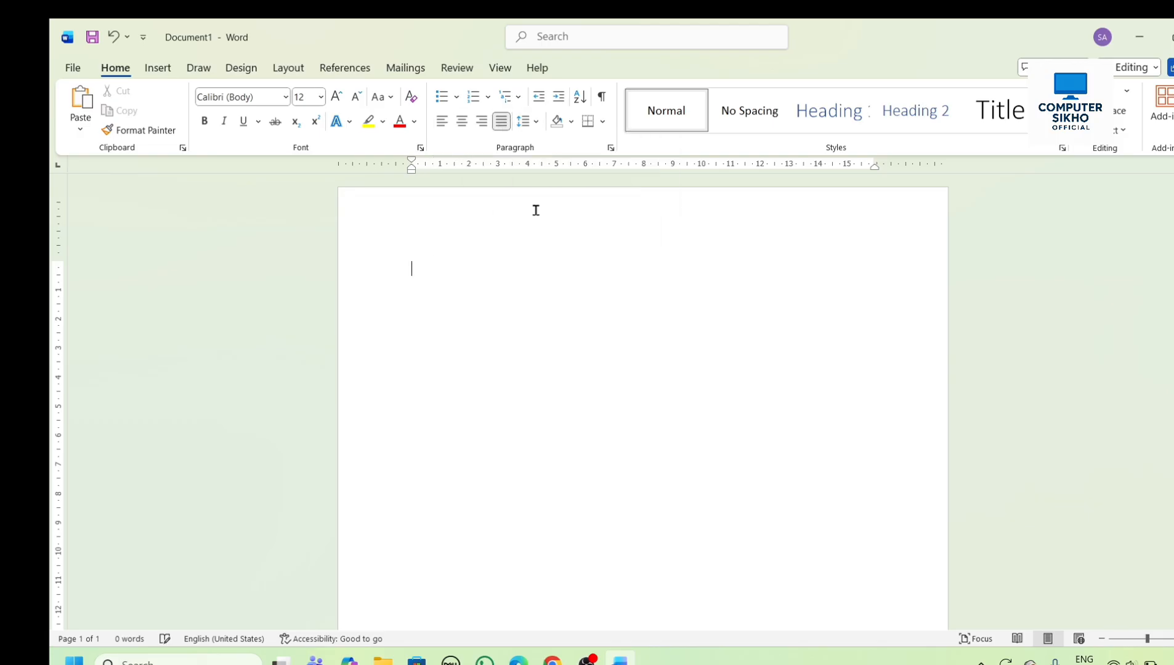
left_click(442, 120)
- Generate paragraphs of sample text with =rand()
type("=")
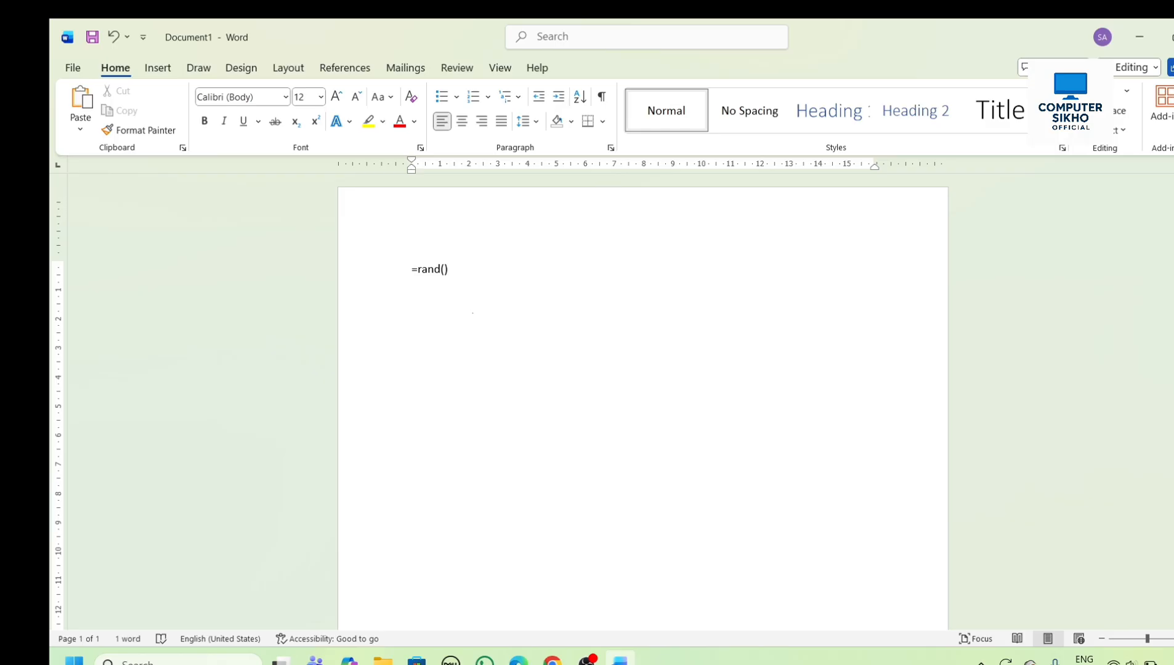
type("rand()")
key("Return")
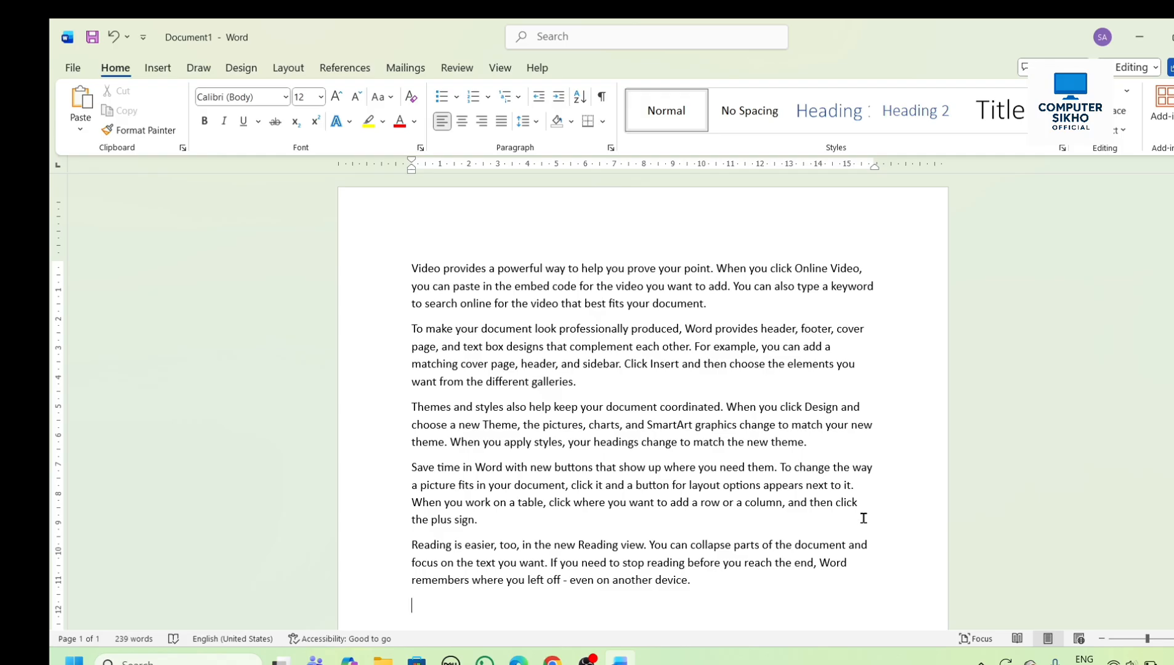
- Justify all the sample paragraphs
left_click_drag(413, 261, 559, 347)
left_click(860, 618)
left_click_drag(411, 268, 760, 593)
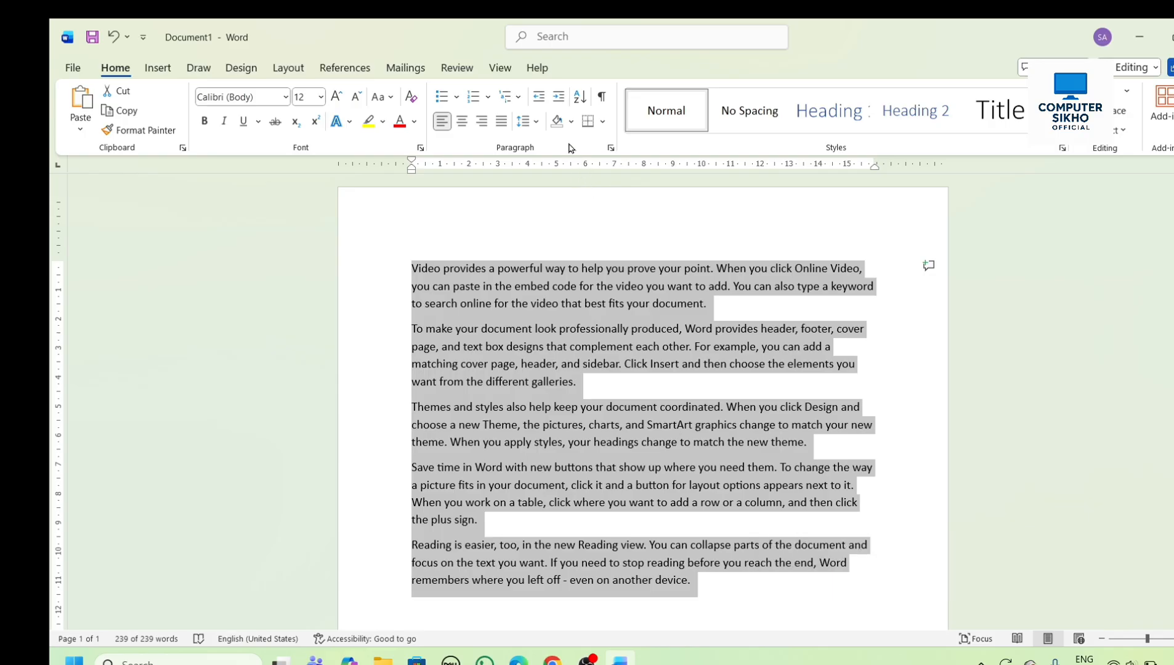
left_click(504, 122)
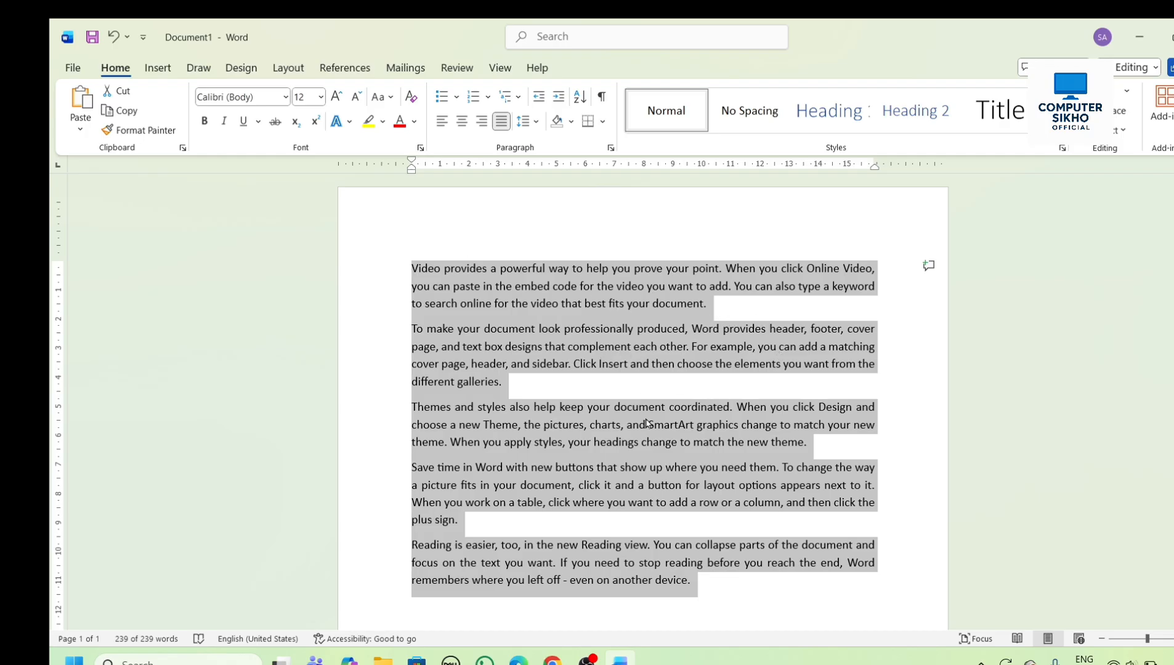
left_click(646, 442)
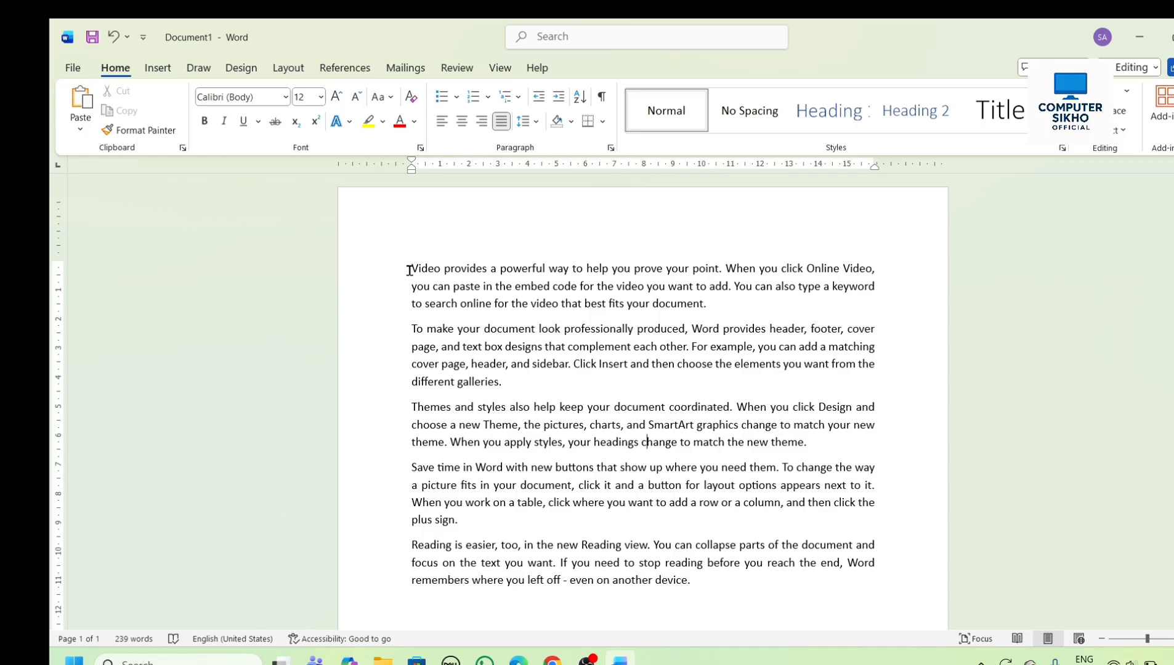
- Set the first paragraph's line spacing to 1.5 and remove the space after it
left_click_drag(411, 268, 689, 329)
left_click(691, 328)
left_click_drag(409, 265, 716, 321)
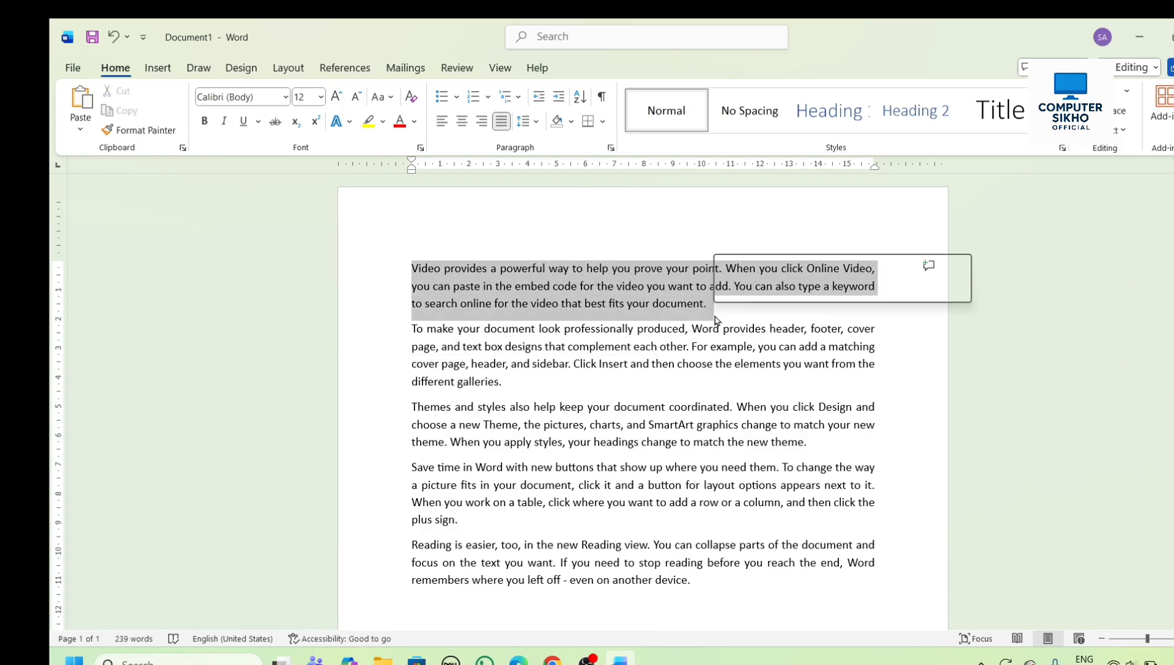
left_click(541, 123)
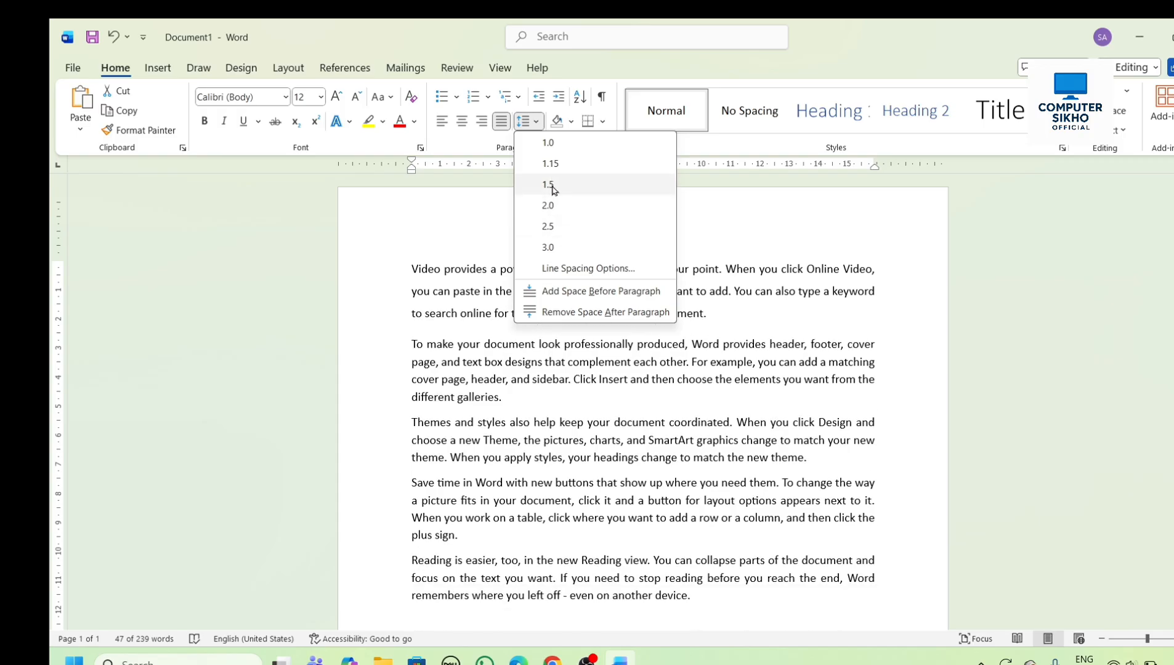
left_click(552, 186)
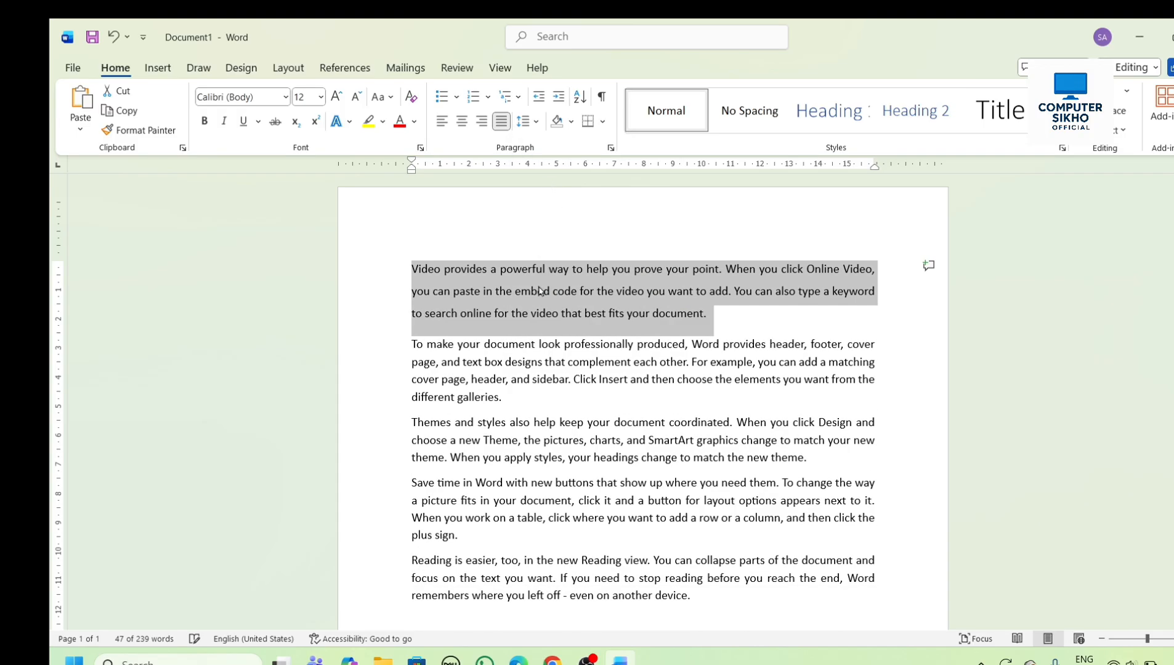
left_click(533, 127)
left_click(567, 313)
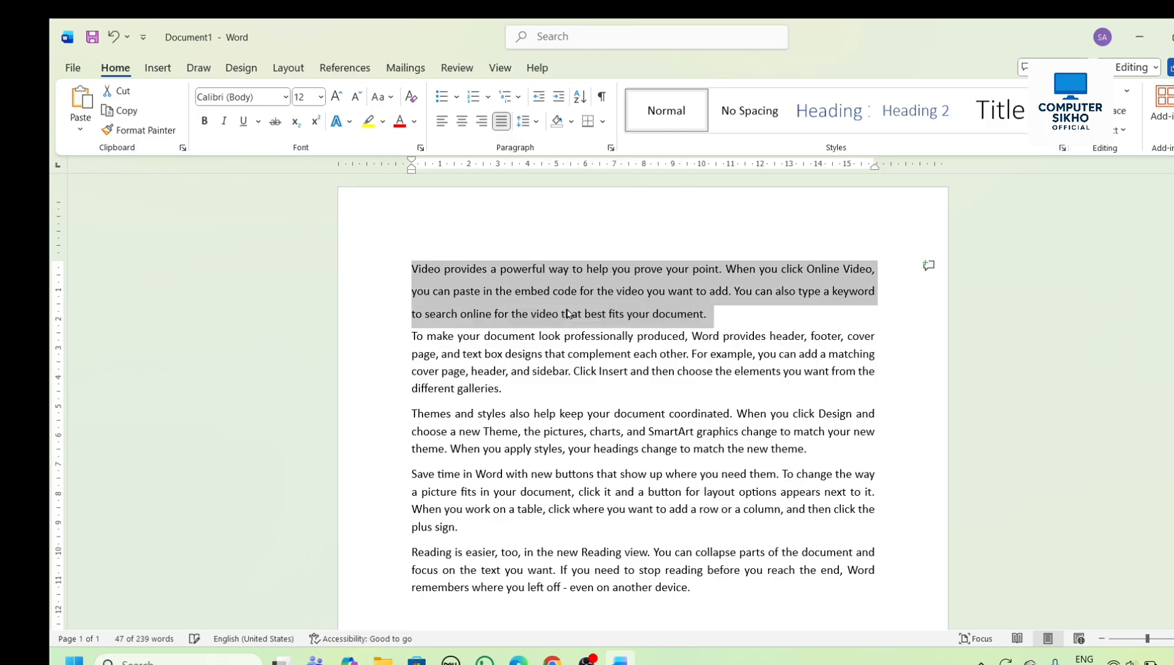
- Set the first paragraph's line spacing to 1.0 and deselect the text
left_click(529, 121)
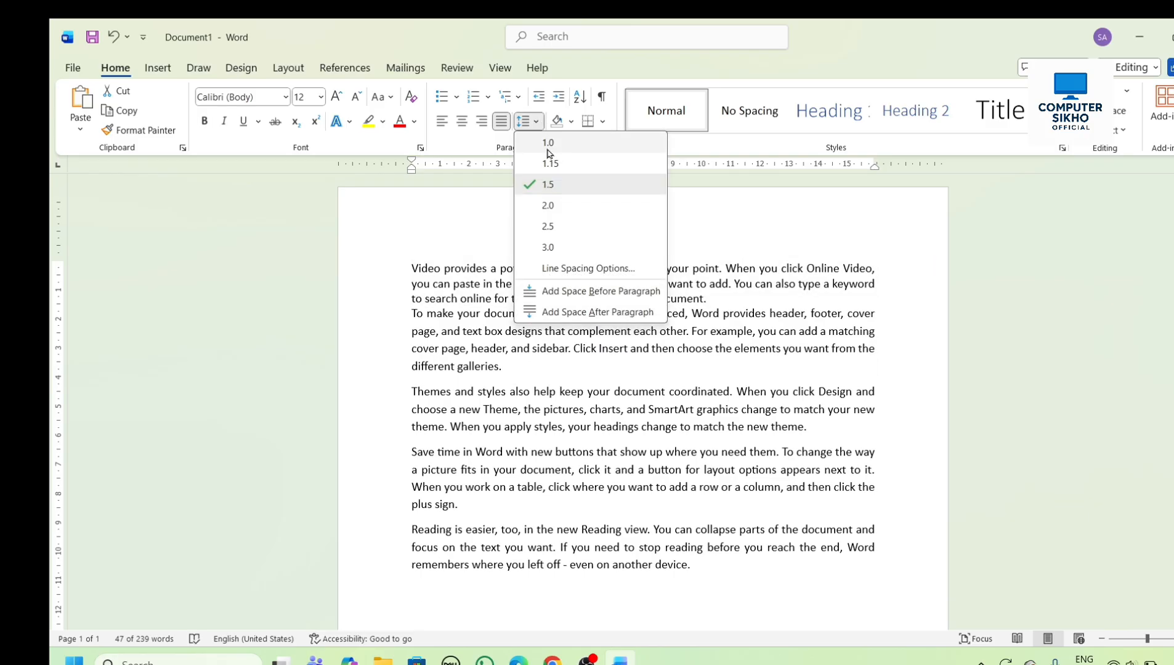
left_click(548, 144)
left_click(530, 122)
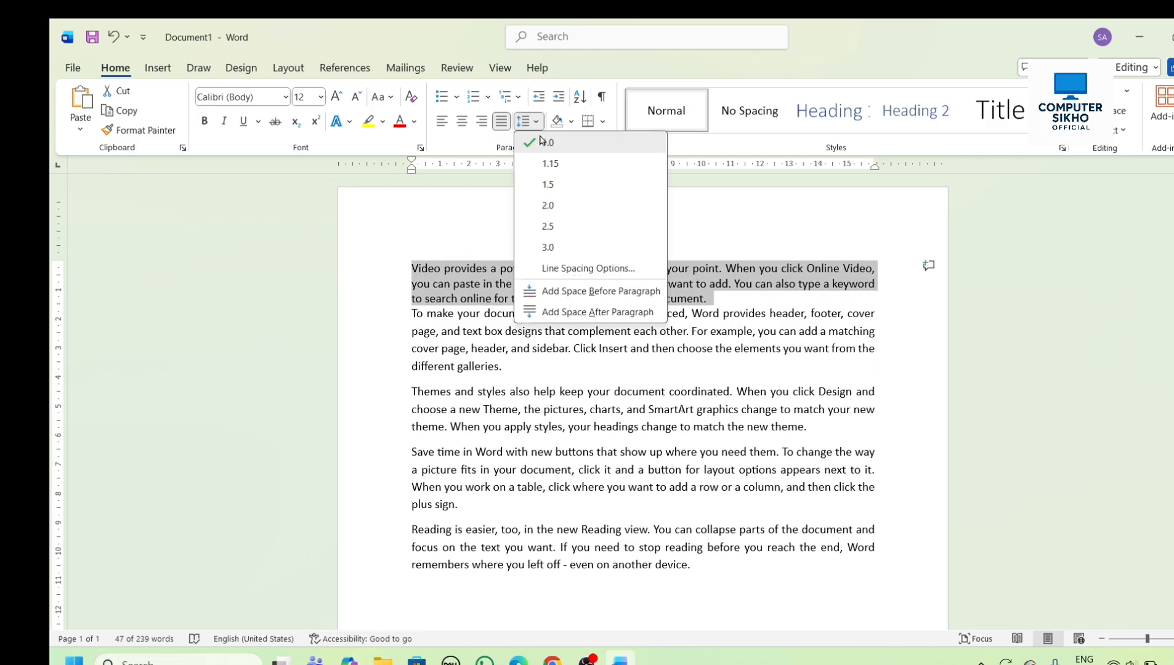
left_click(545, 146)
left_click(582, 363)
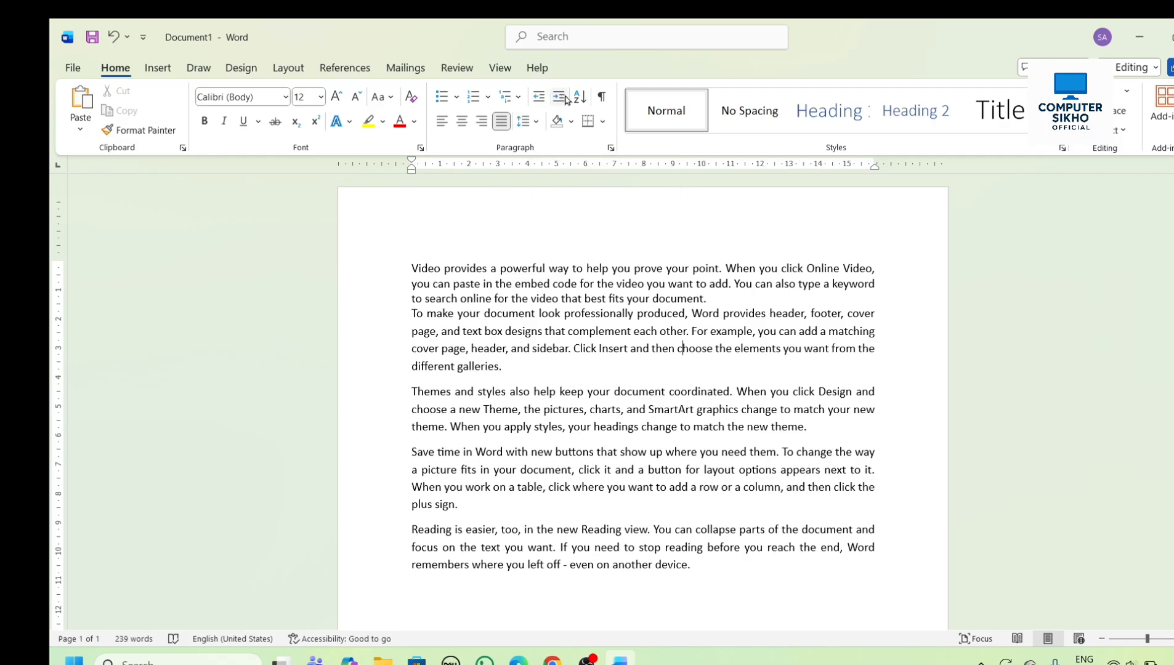
- Increase the first paragraph's left indent by several levels
left_click(412, 269)
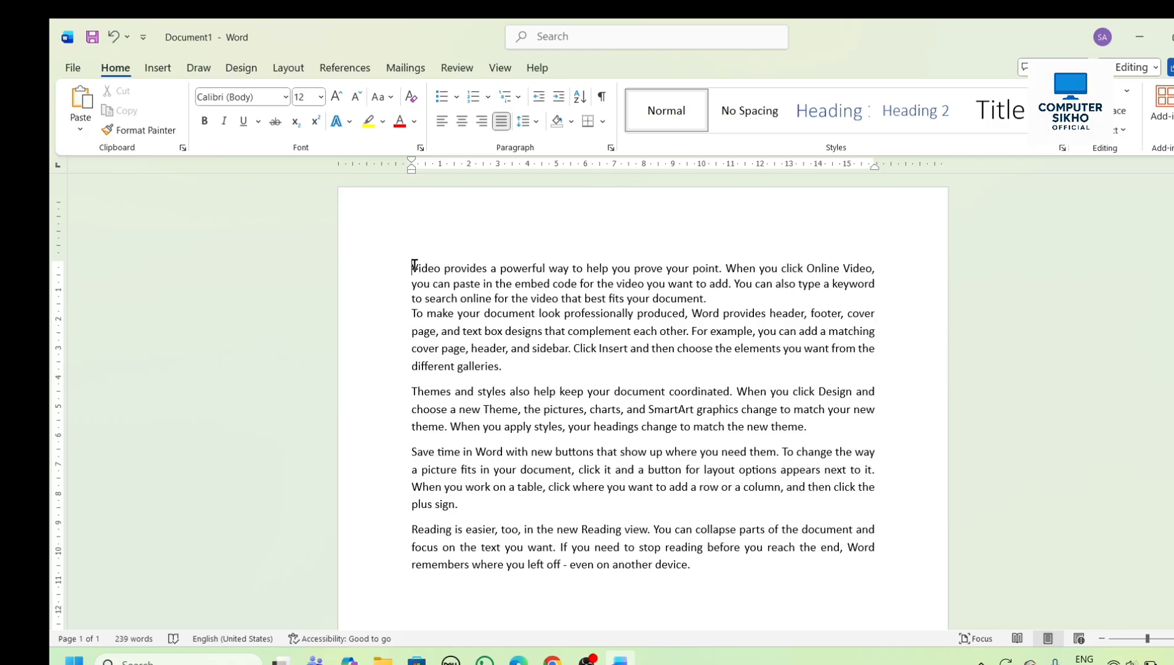
left_click(564, 102)
left_click(564, 102)
left_click(565, 102)
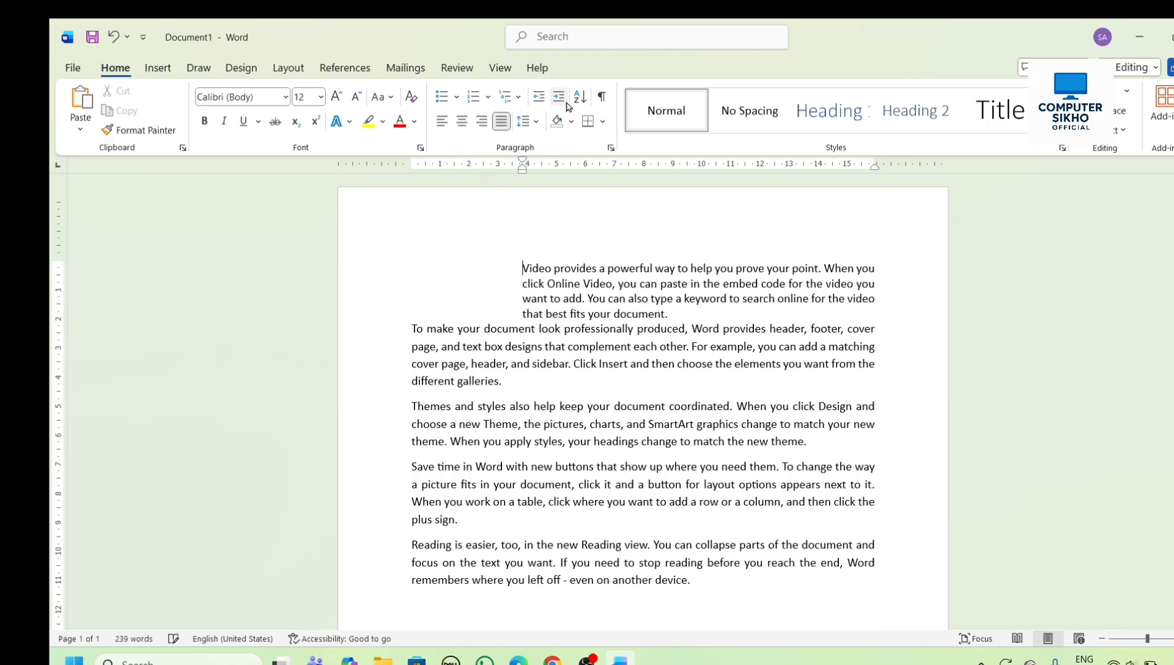
left_click(564, 101)
- Decrease and increase the first paragraph's indent again, and bring it back to the left margin
left_click(539, 97)
left_click(539, 97)
left_click(539, 97)
left_click(539, 98)
left_click(560, 99)
left_click(560, 99)
left_click(560, 99)
left_click(560, 98)
left_click(560, 99)
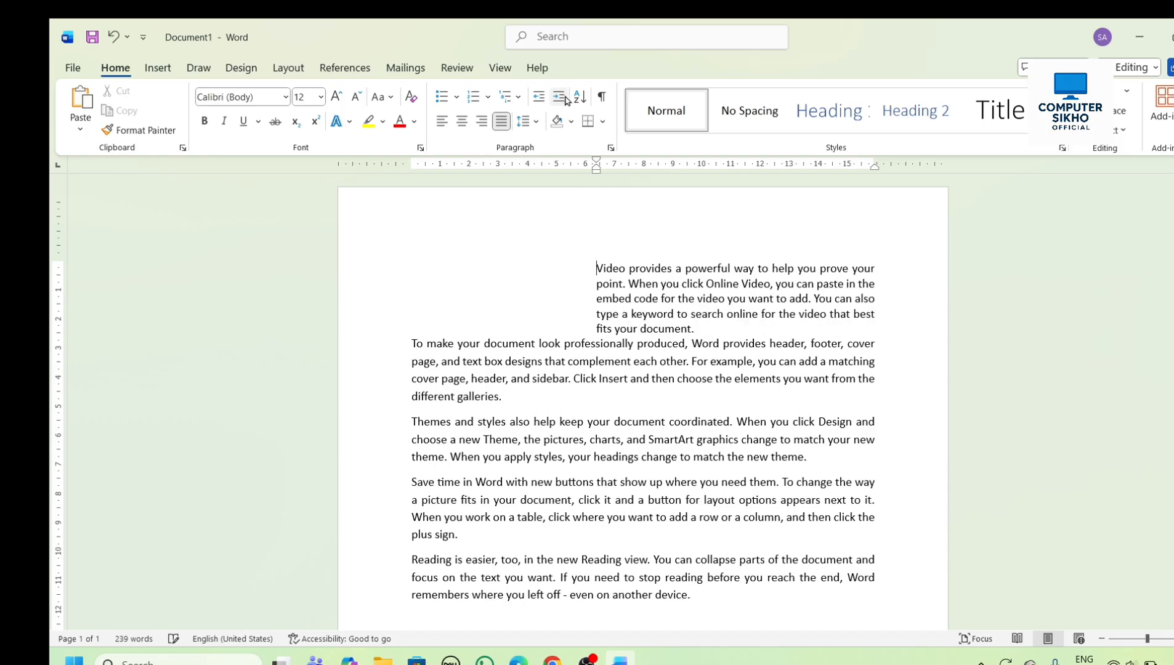
left_click(540, 100)
left_click(541, 100)
left_click(541, 99)
left_click(543, 101)
left_click(543, 102)
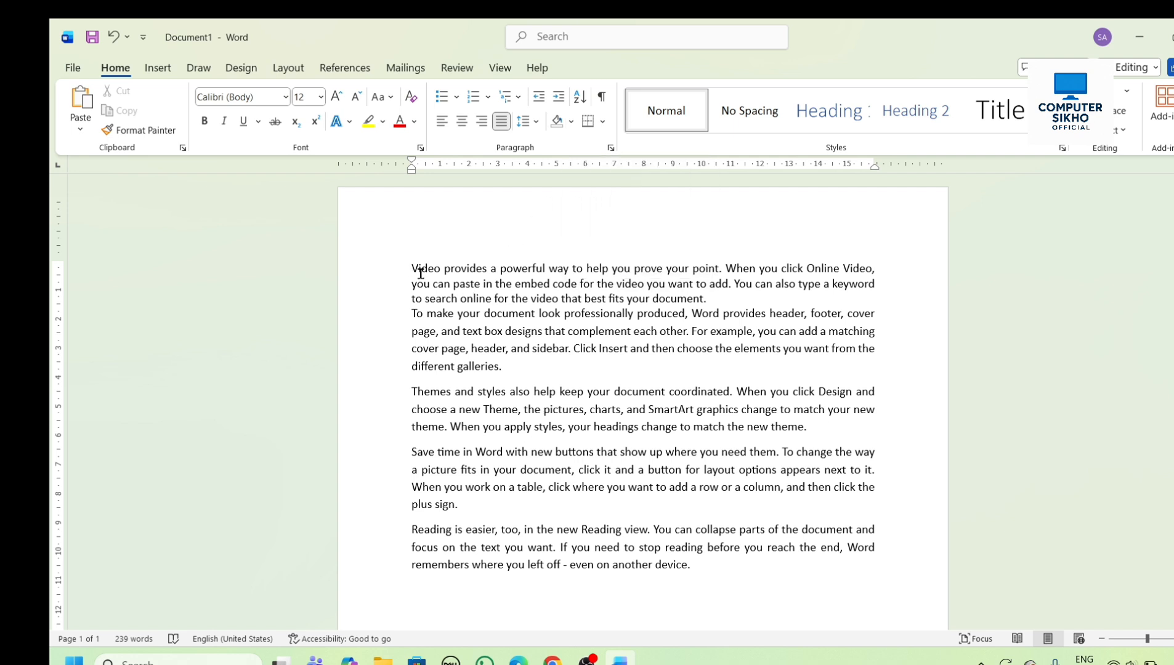
- Shade the first paragraph light gold and apply All Borders to it
left_click(572, 121)
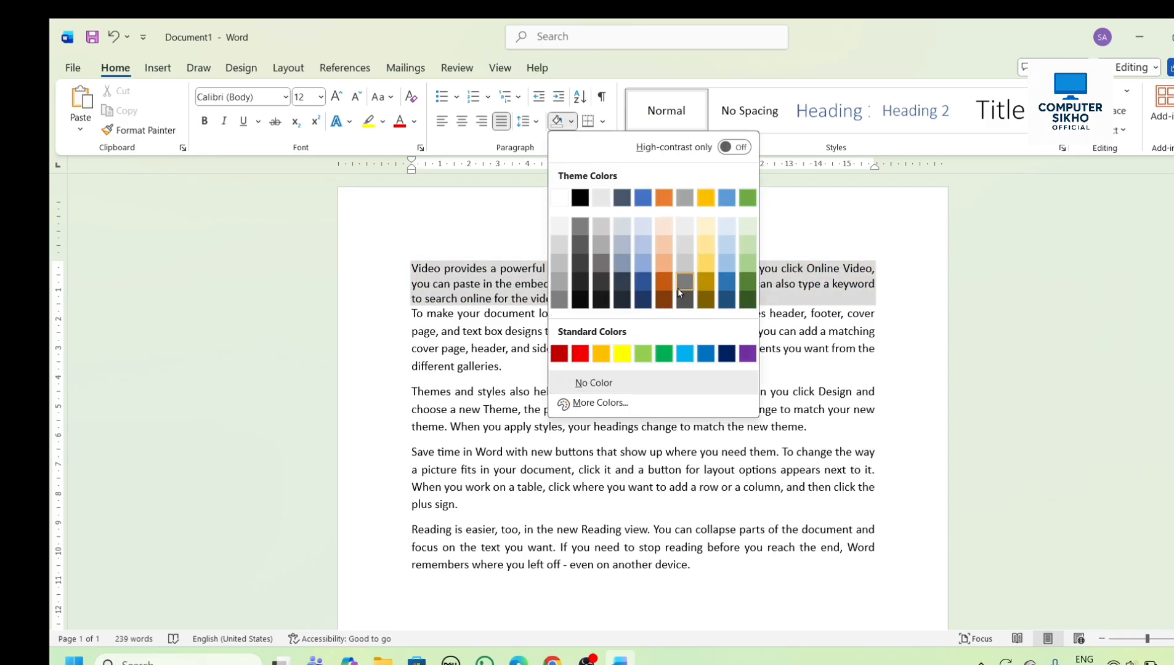
left_click(703, 226)
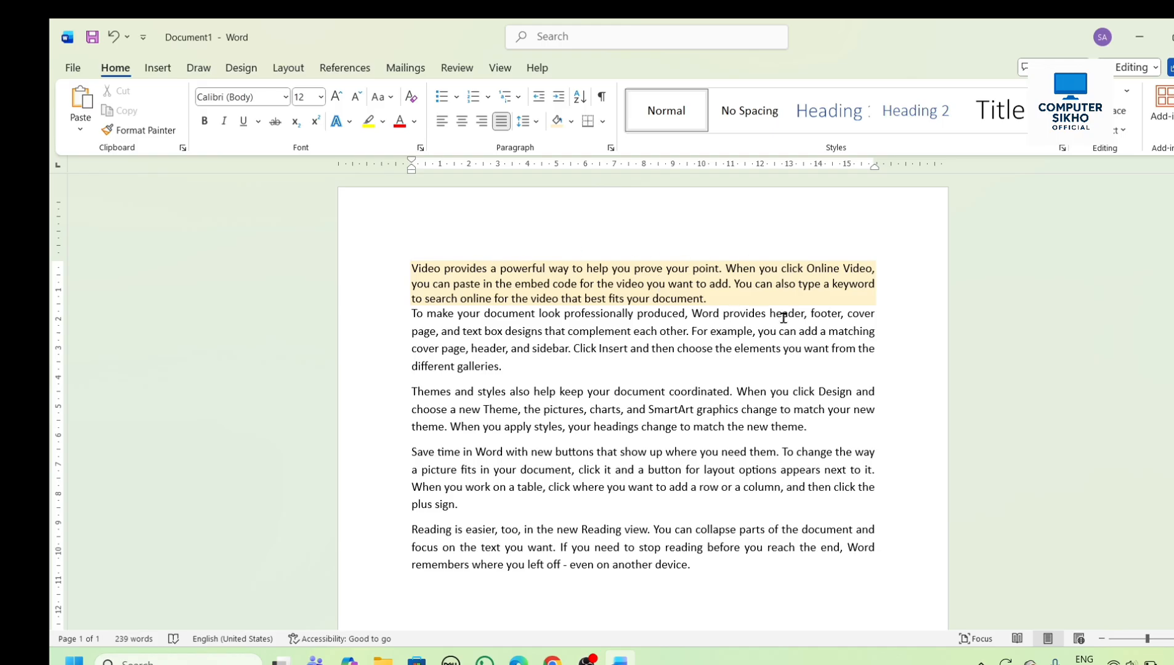
left_click(604, 121)
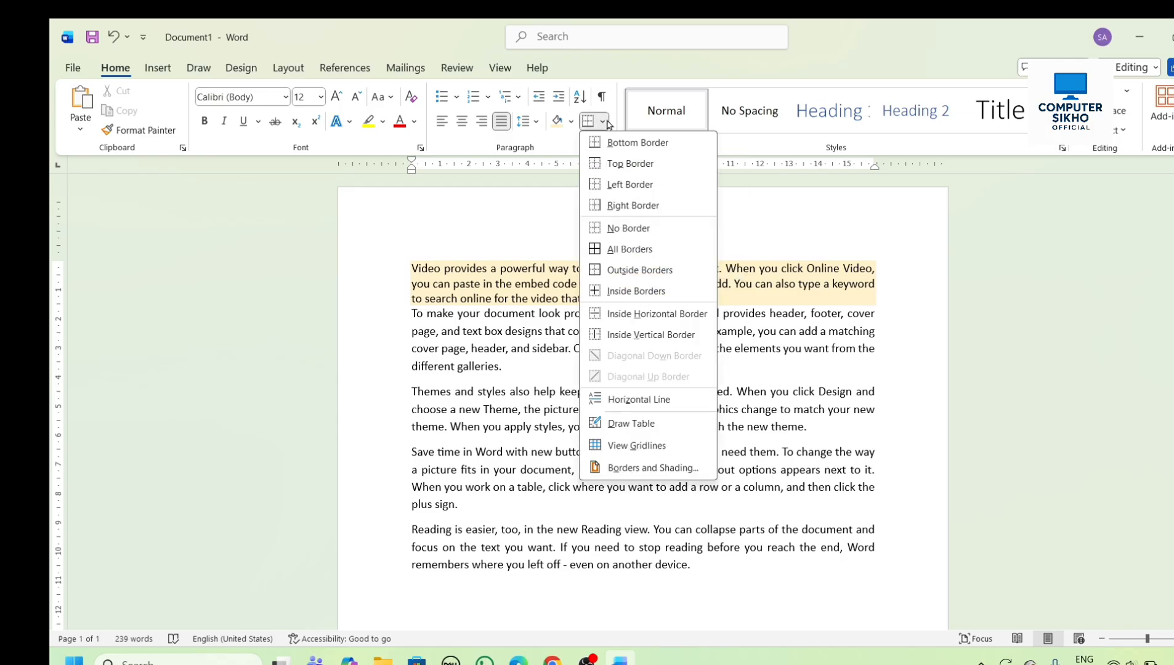
left_click(610, 252)
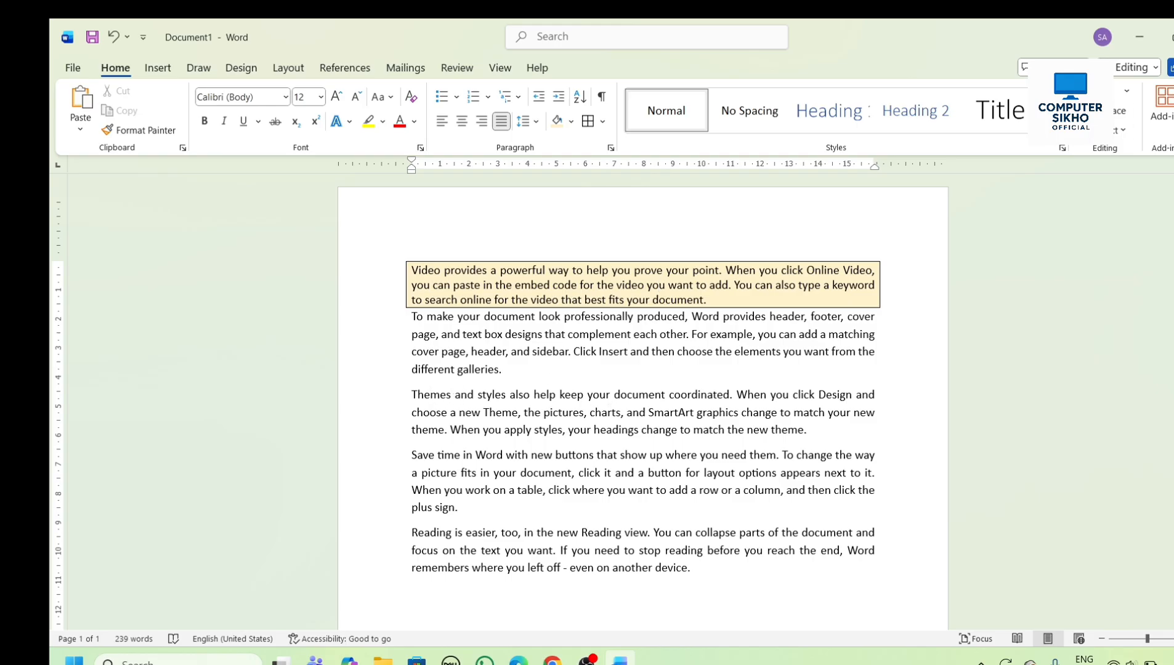
- Apply the Heading 1 style to the third paragraph and Heading 2 to the fourth, and browse the other available styles
left_click(840, 111)
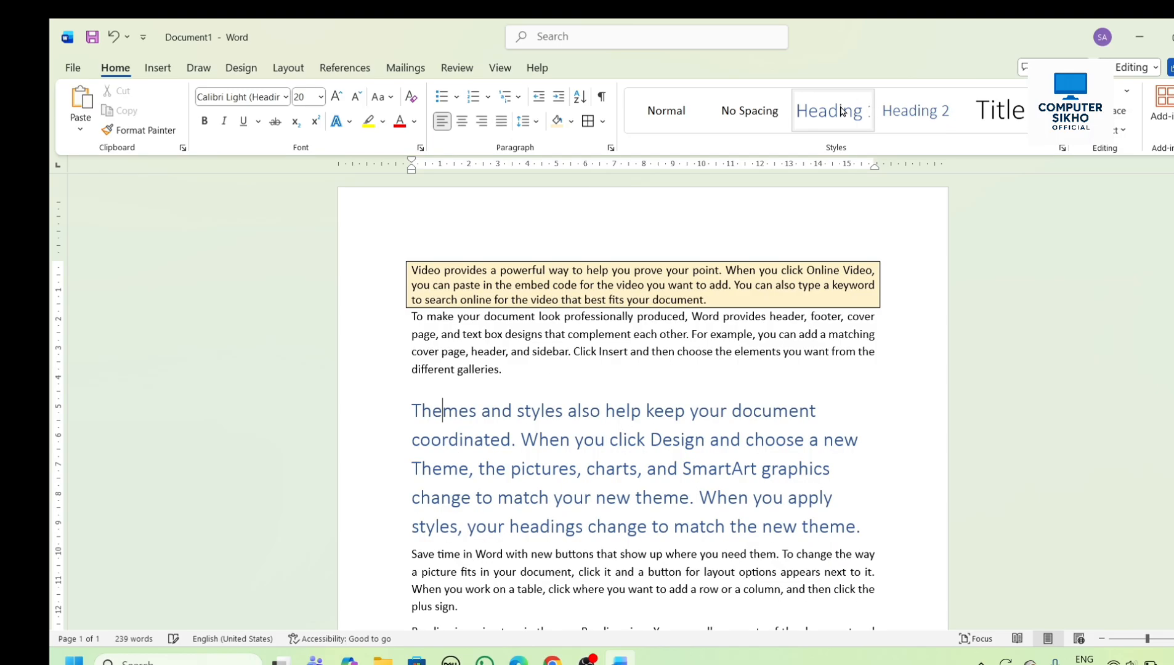
scroll(631, 451, "down", 1)
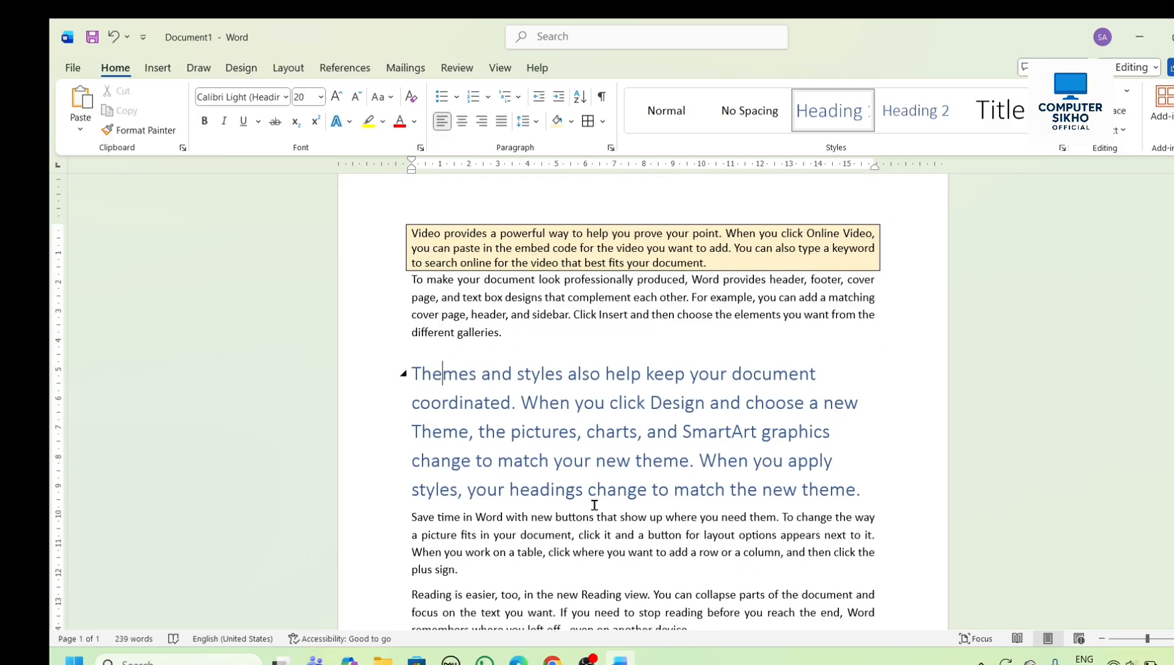
left_click(562, 536)
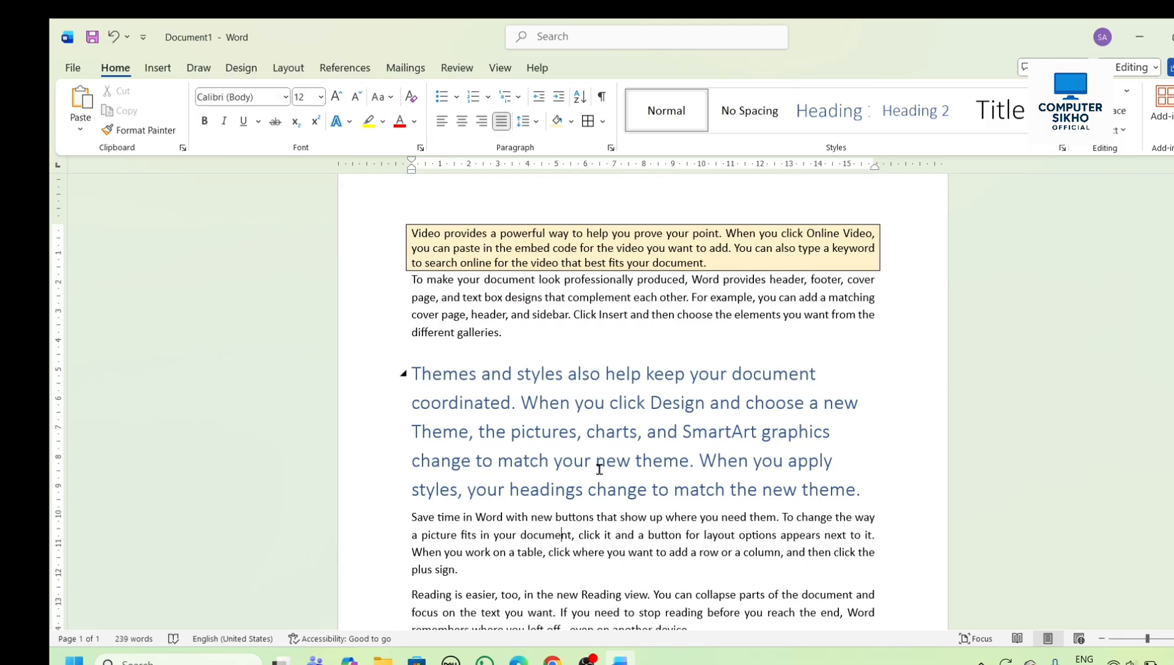
left_click(932, 122)
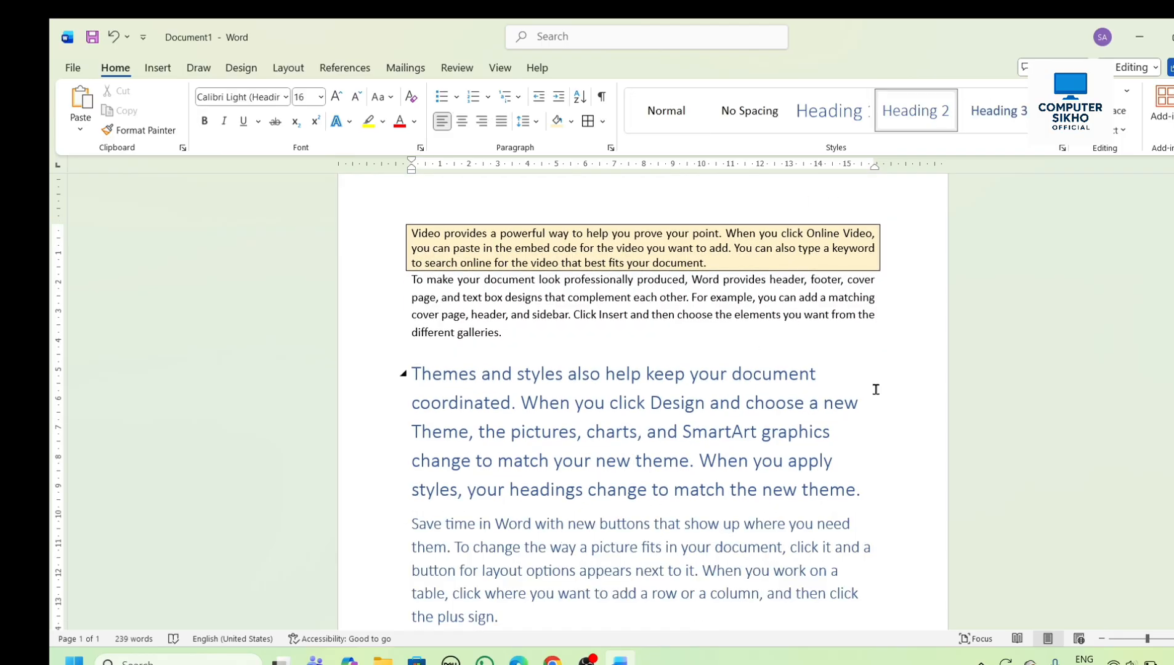
left_click(1024, 127)
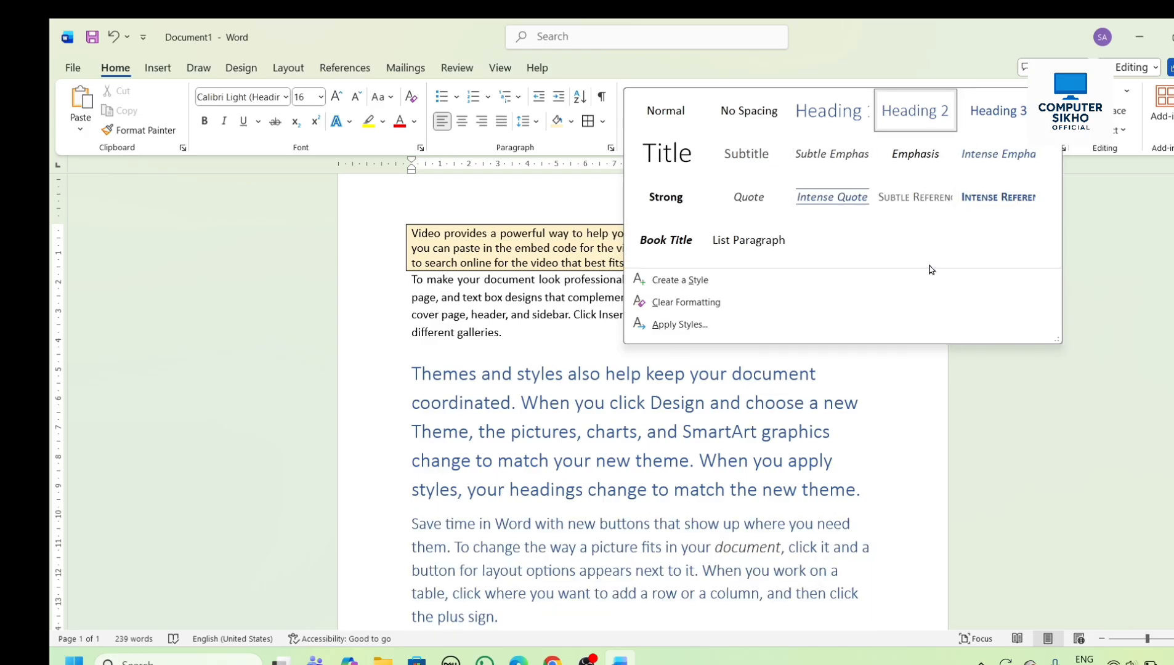
left_click(970, 465)
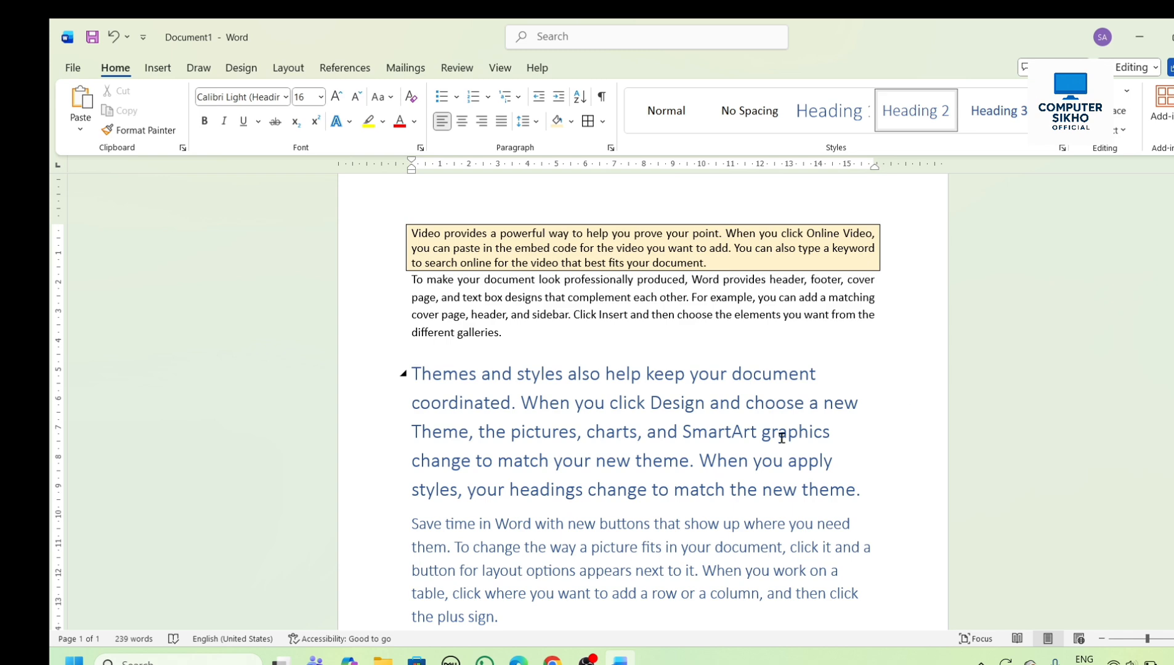
- Clear all formatting from the entire document text and deselect it
key("ctrl+a")
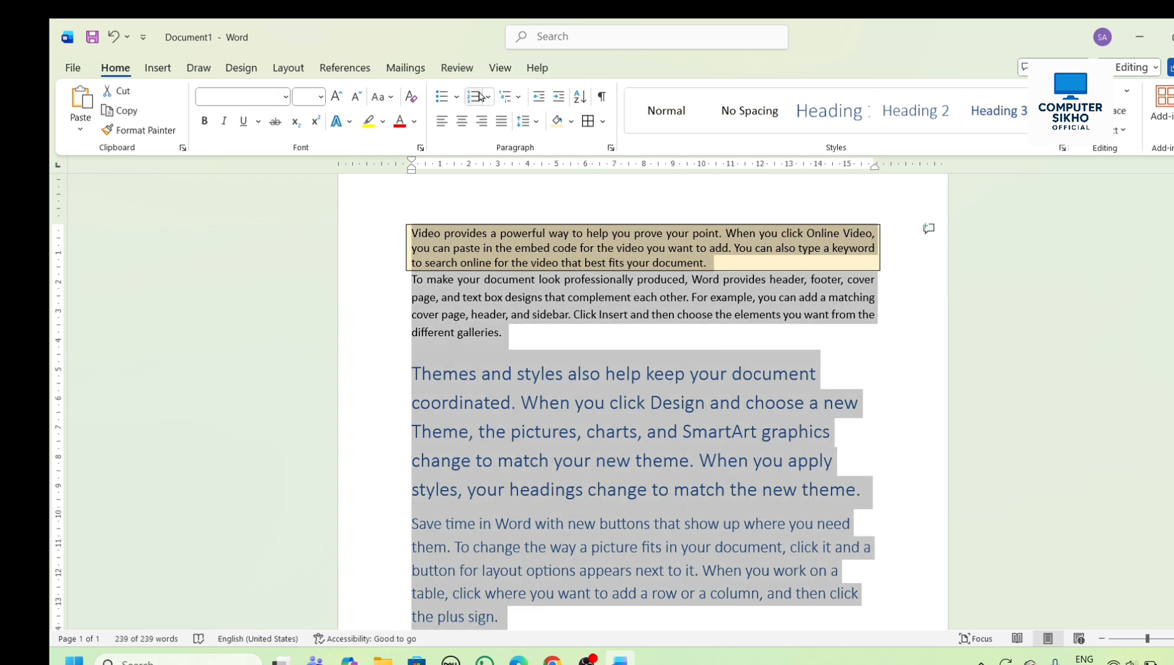
left_click(390, 98)
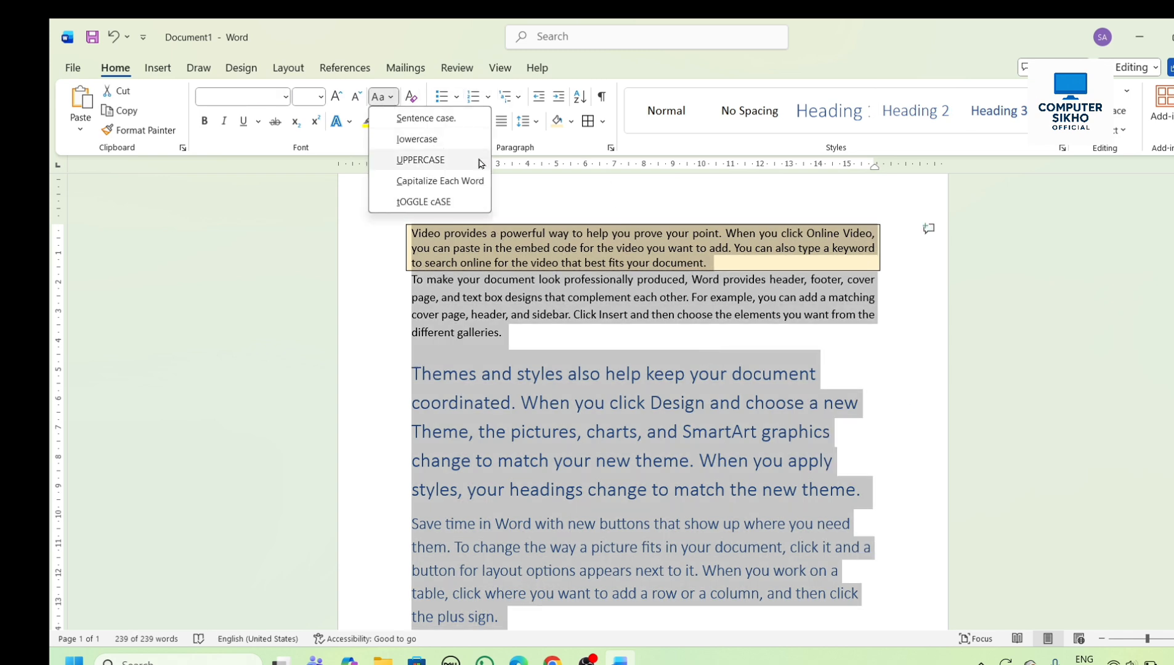
left_click(414, 97)
left_click(654, 388)
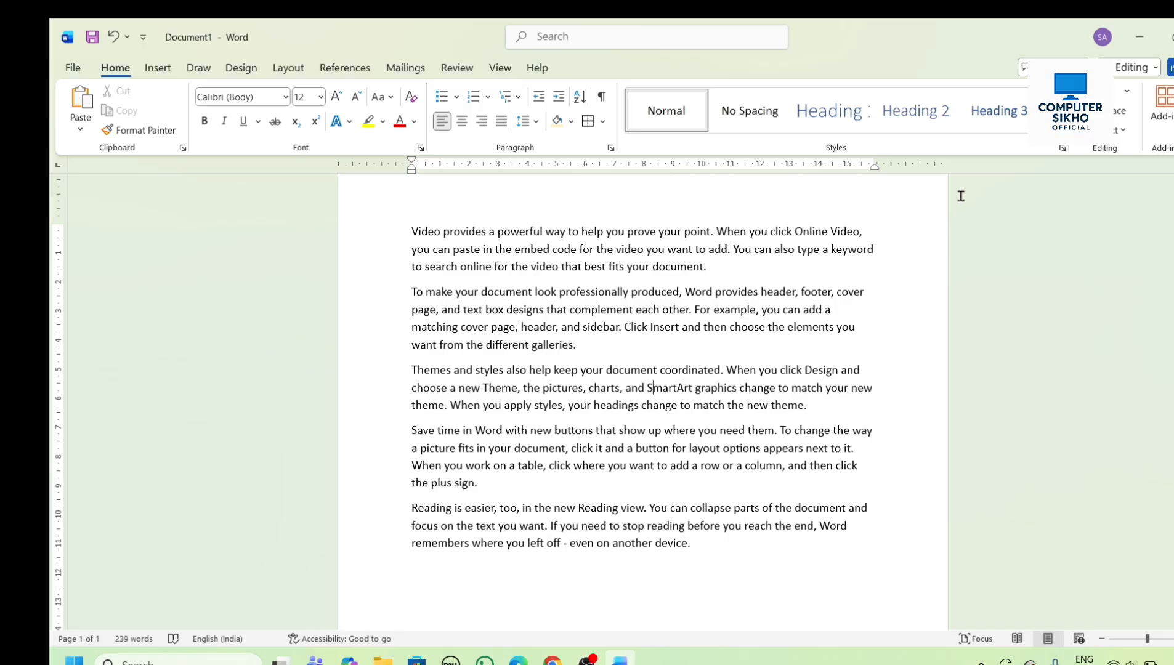
- Search the document for "you", review the highlighted matches, and close the search
left_click(1116, 91)
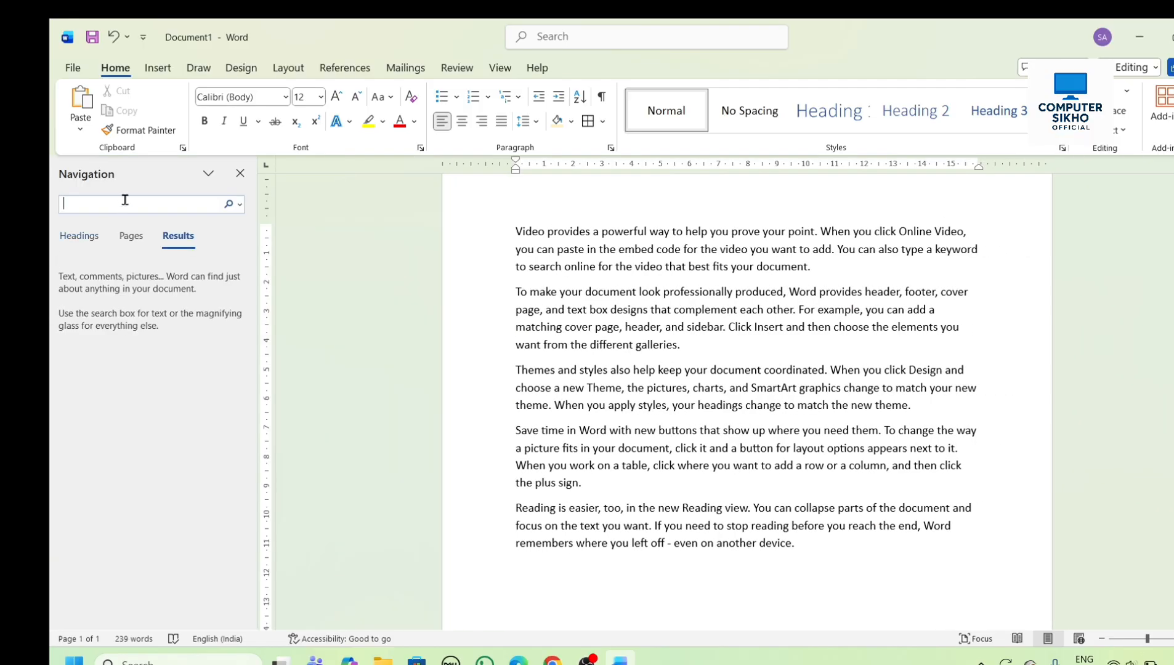
type("you")
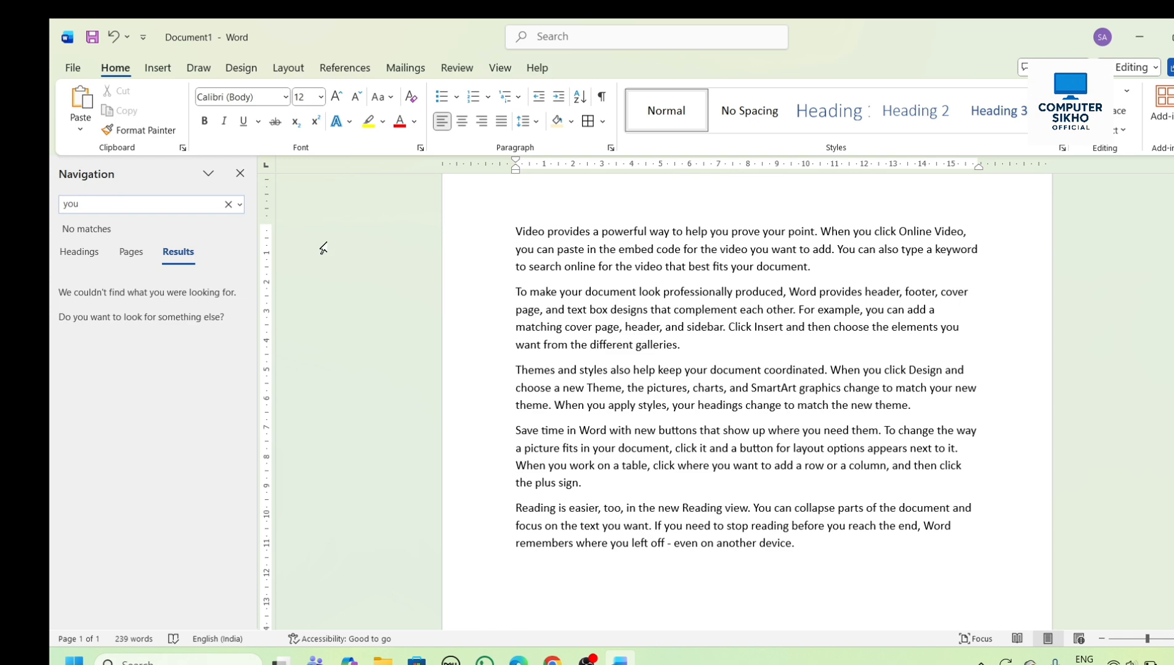
scroll(323, 248, "down", 2)
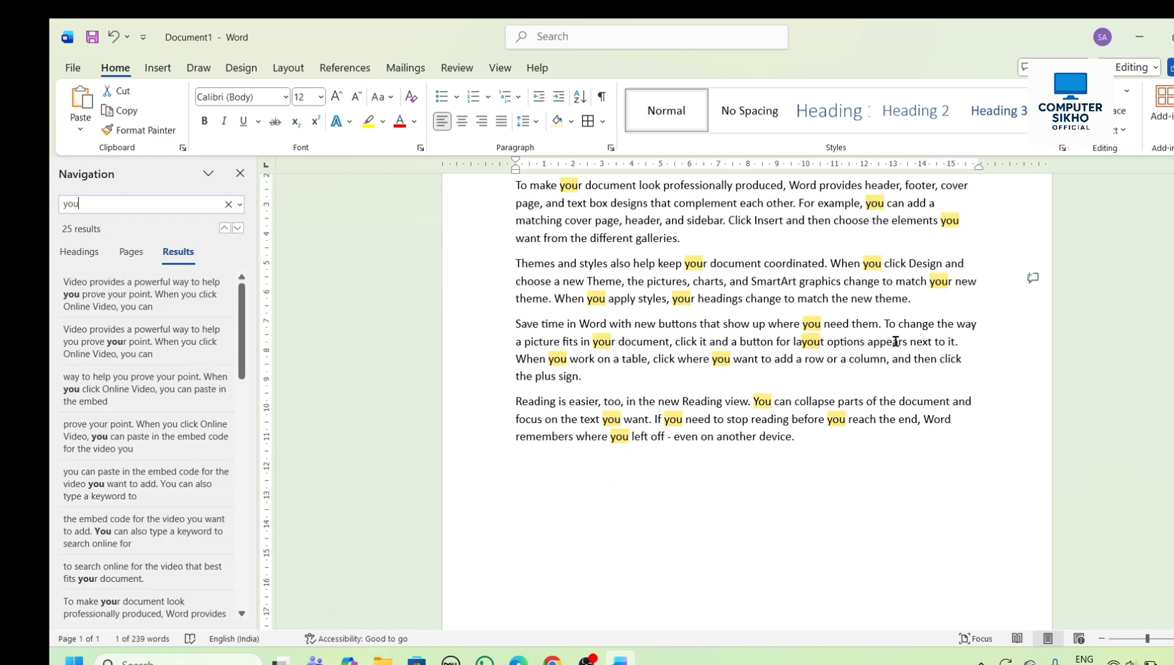
scroll(894, 351, "up", 3)
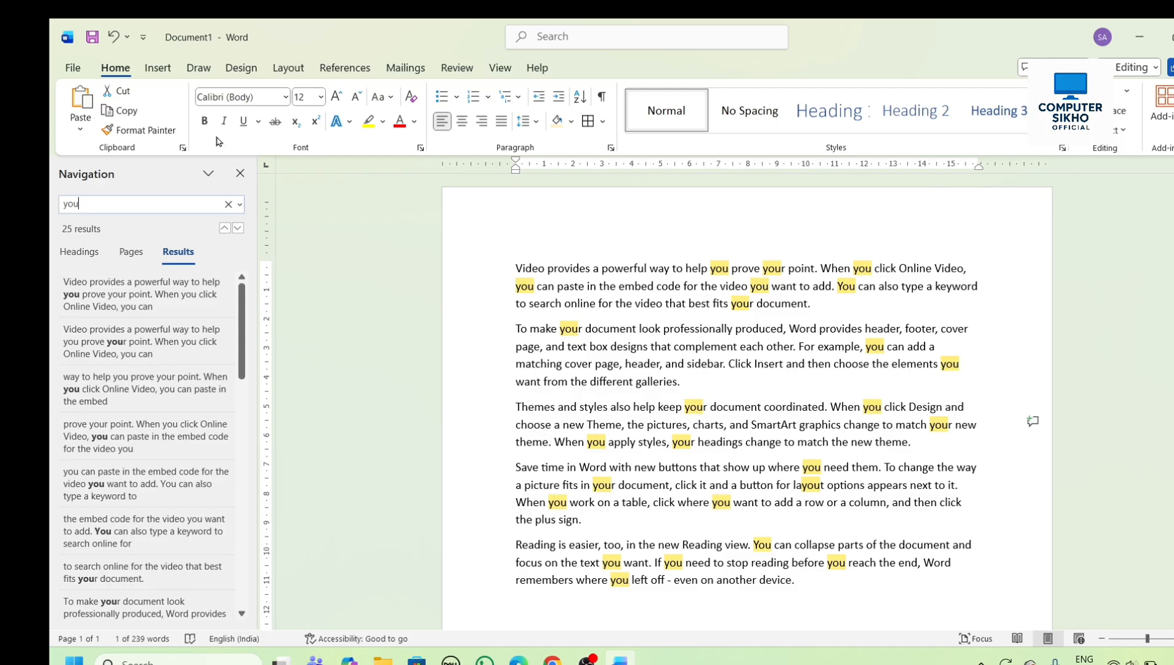
left_click(240, 175)
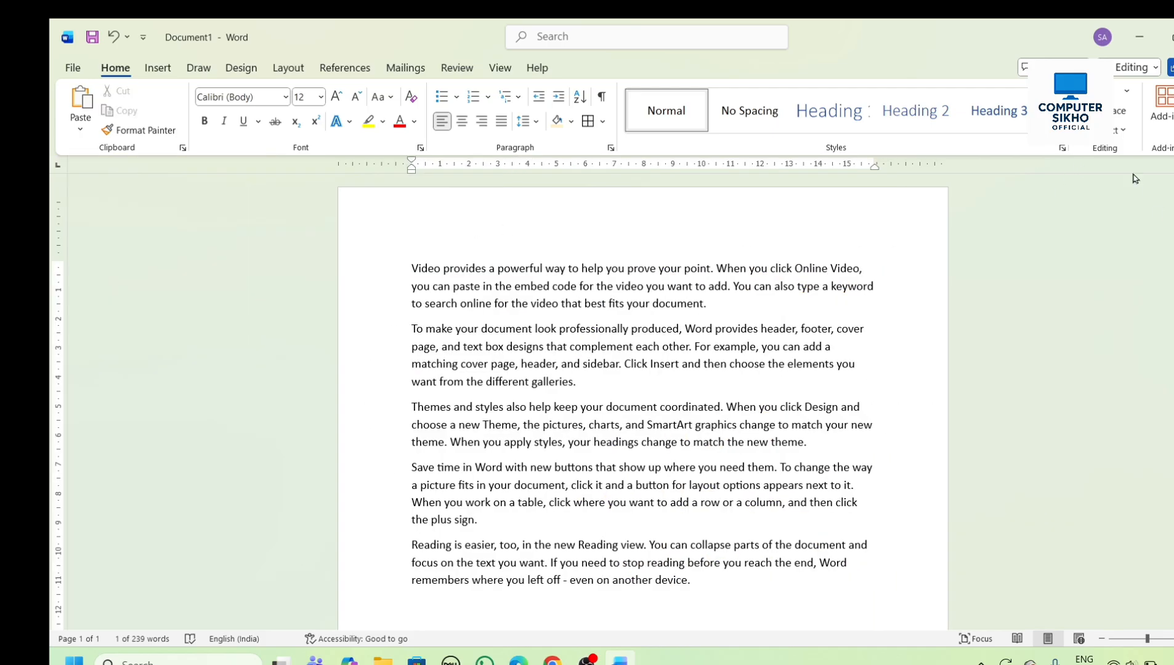
- Use Find and Replace to change "you" to "we" in three consecutive matches, one at a time, starting in the third paragraph
key("ctrl+h")
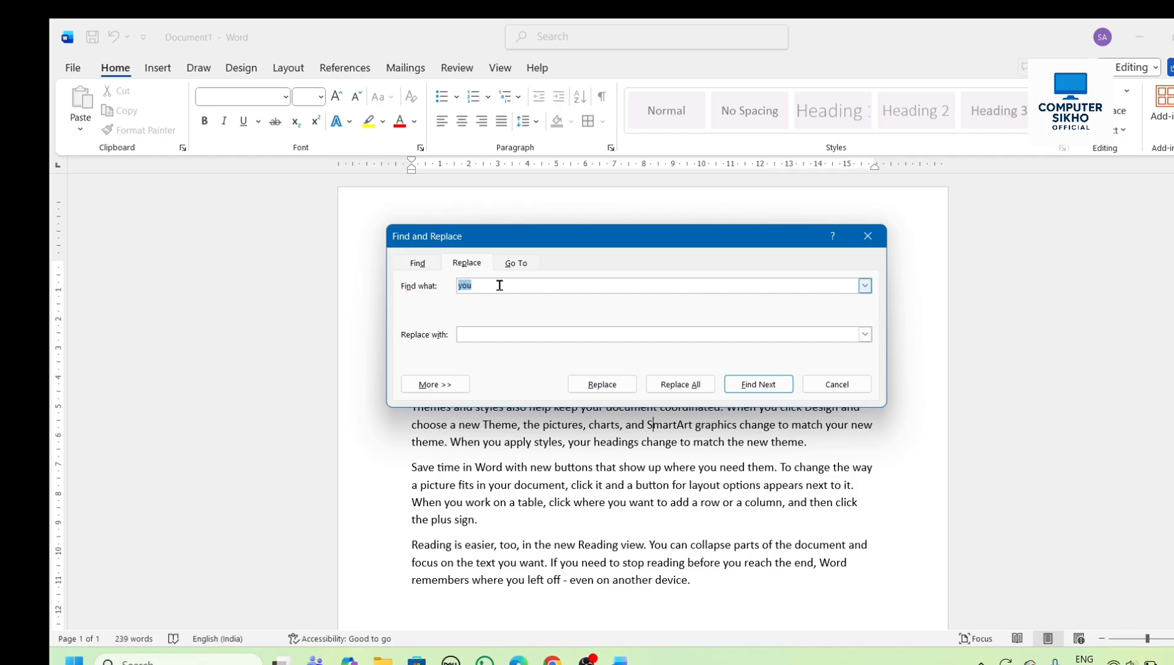
left_click_drag(562, 236, 784, 186)
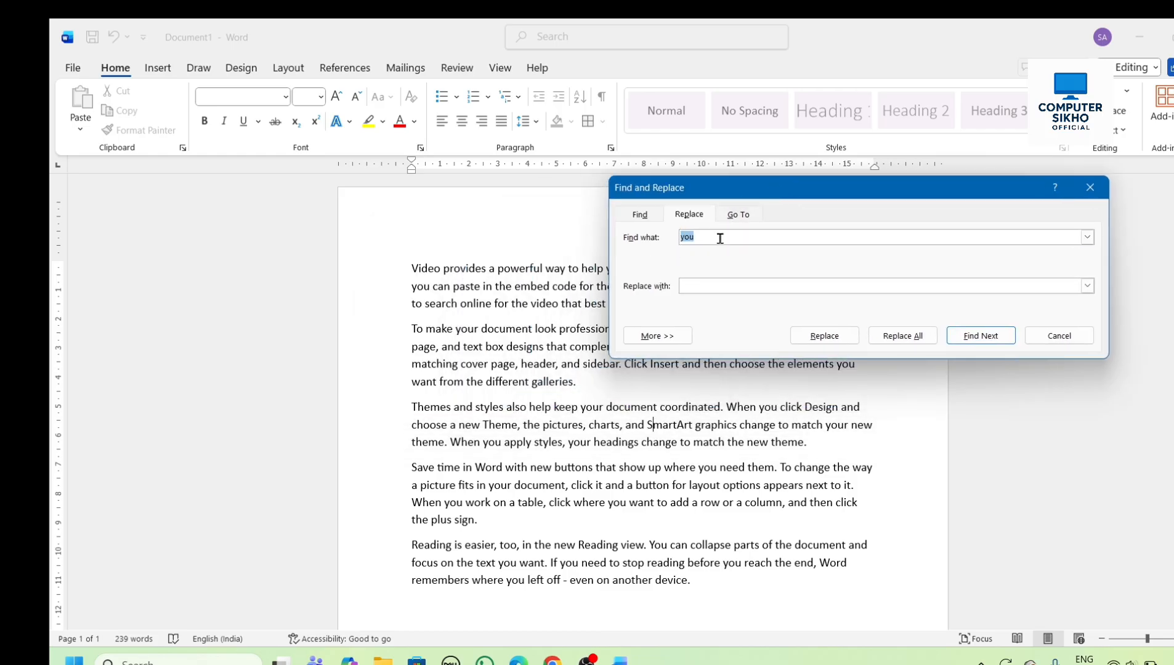
left_click(698, 286)
type("we")
left_click_drag(839, 185, 1082, 226)
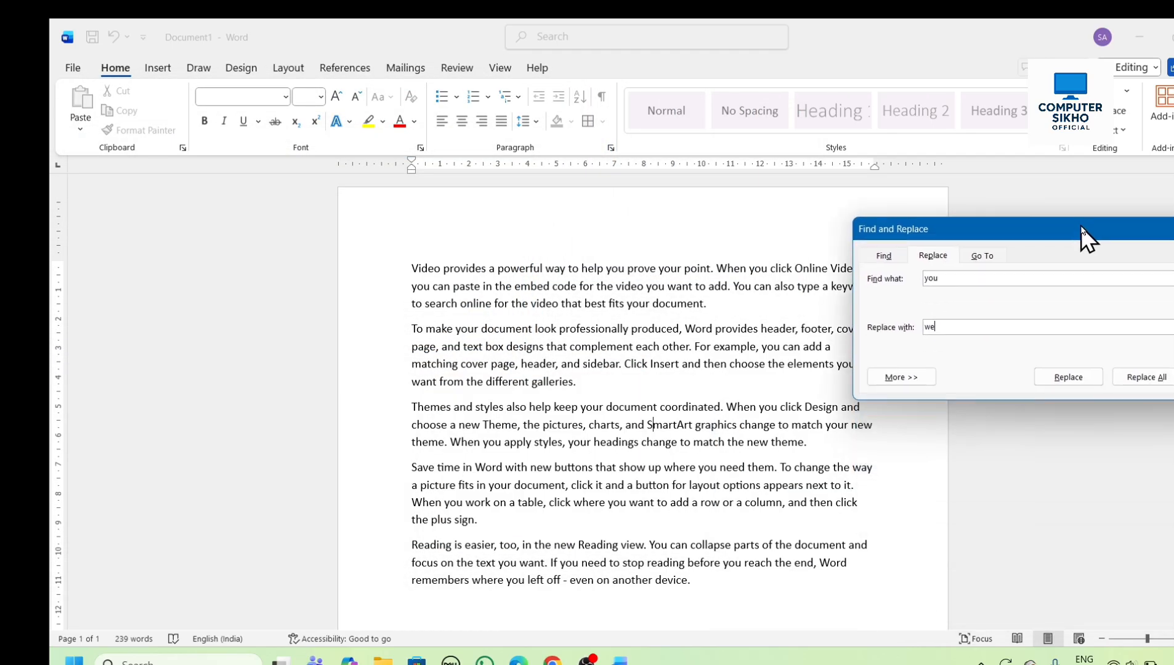
left_click(1081, 382)
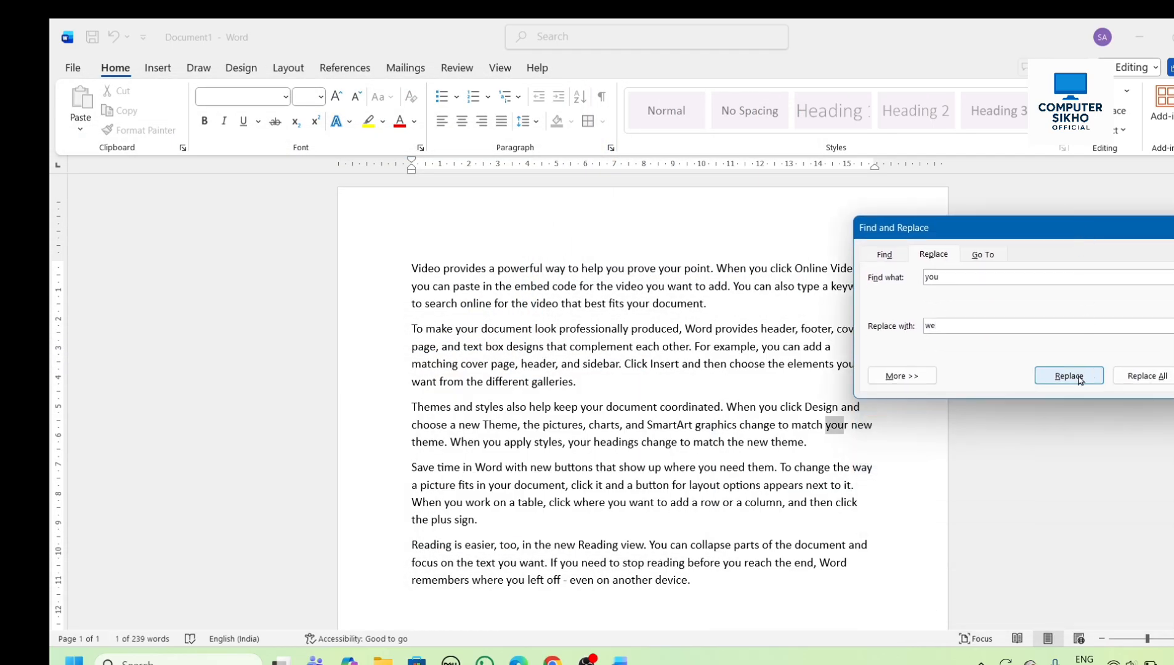
left_click(1080, 381)
left_click(1080, 380)
left_click(1080, 381)
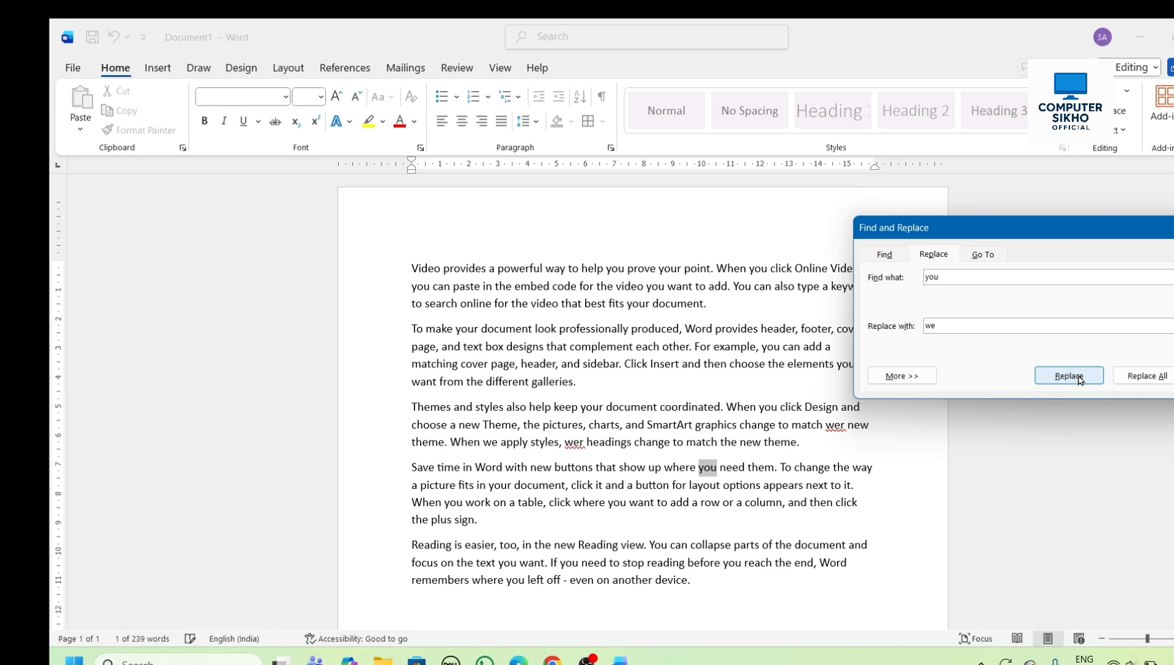
- Replace all remaining occurrences of "you" with "we", close Find and Replace, and deselect the text
left_click(1138, 380)
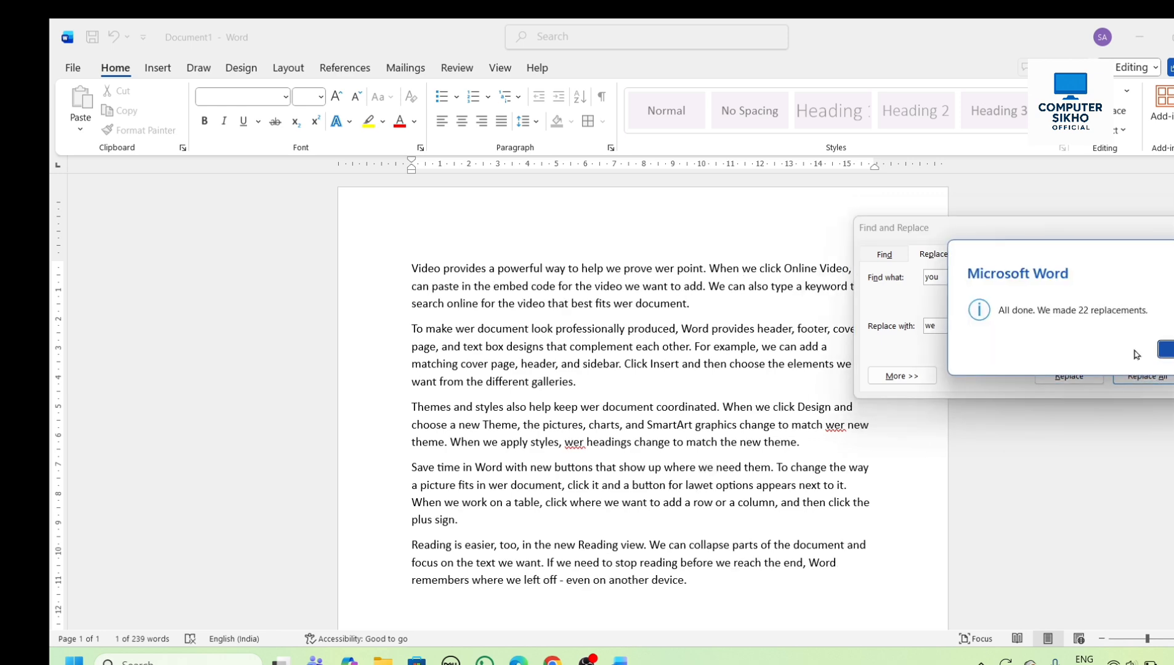
left_click(1162, 381)
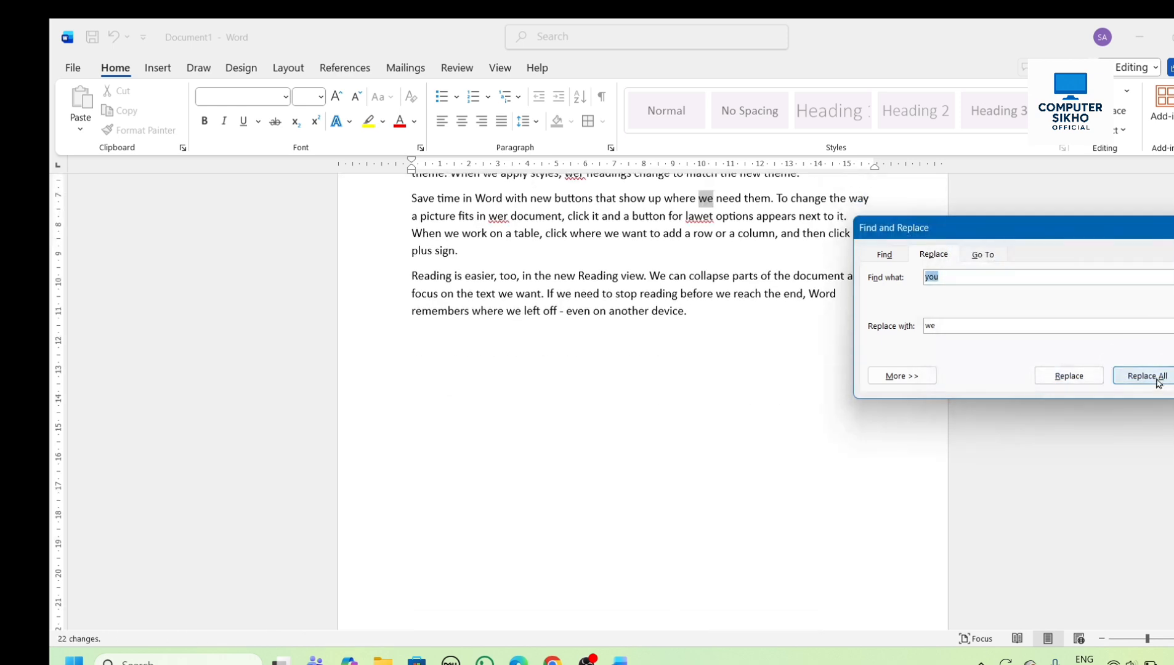
left_click_drag(1145, 231, 514, 401)
scroll(785, 395, "up", 2)
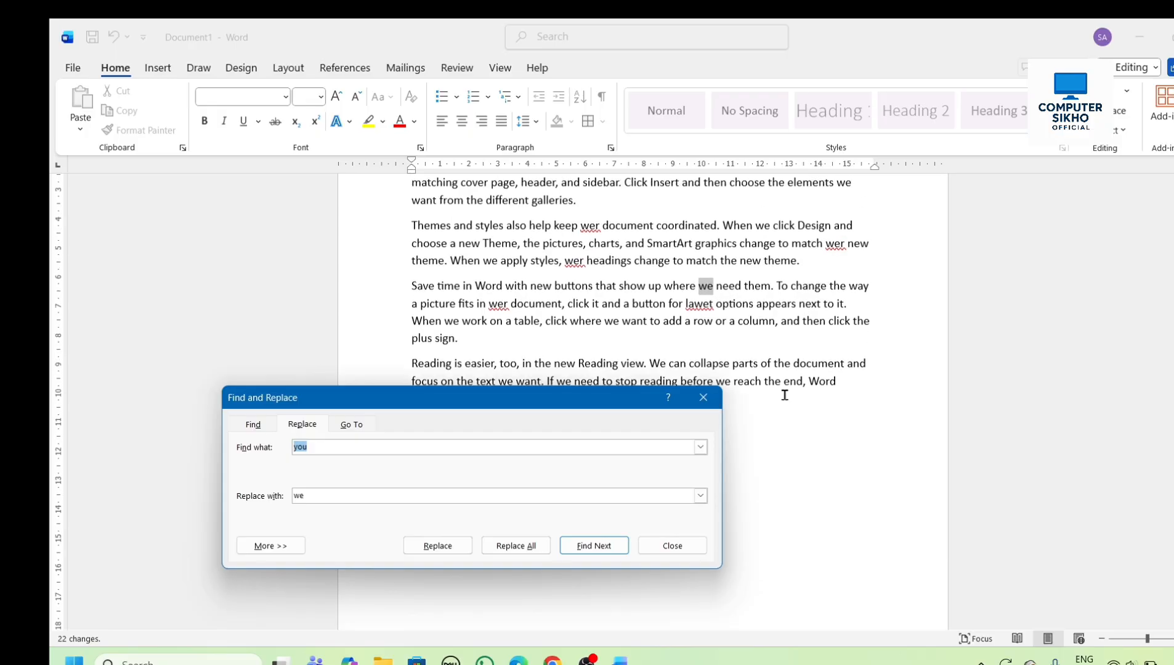
scroll(784, 395, "up", 1)
left_click(703, 398)
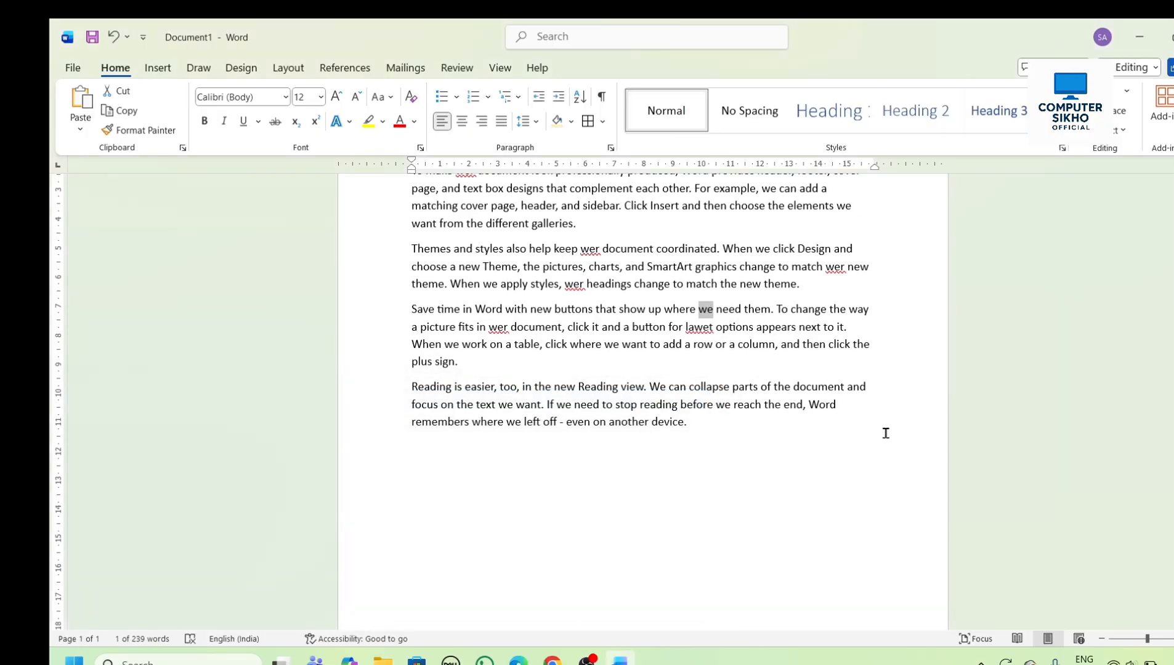
scroll(887, 433, "up", 3)
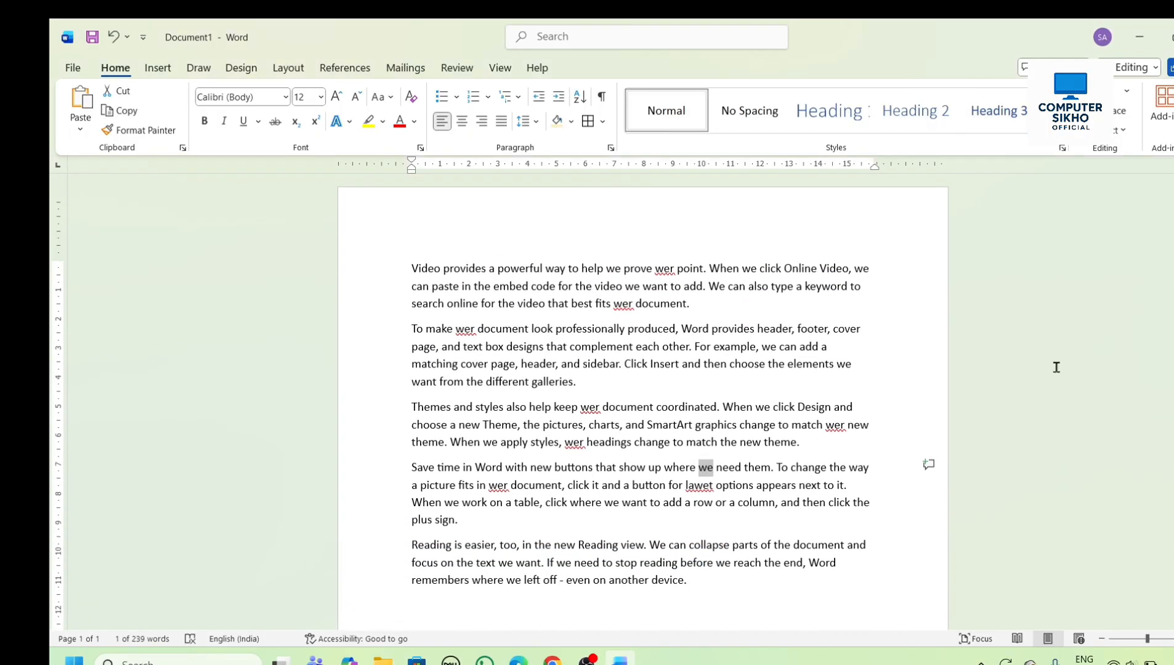
left_click(825, 419)
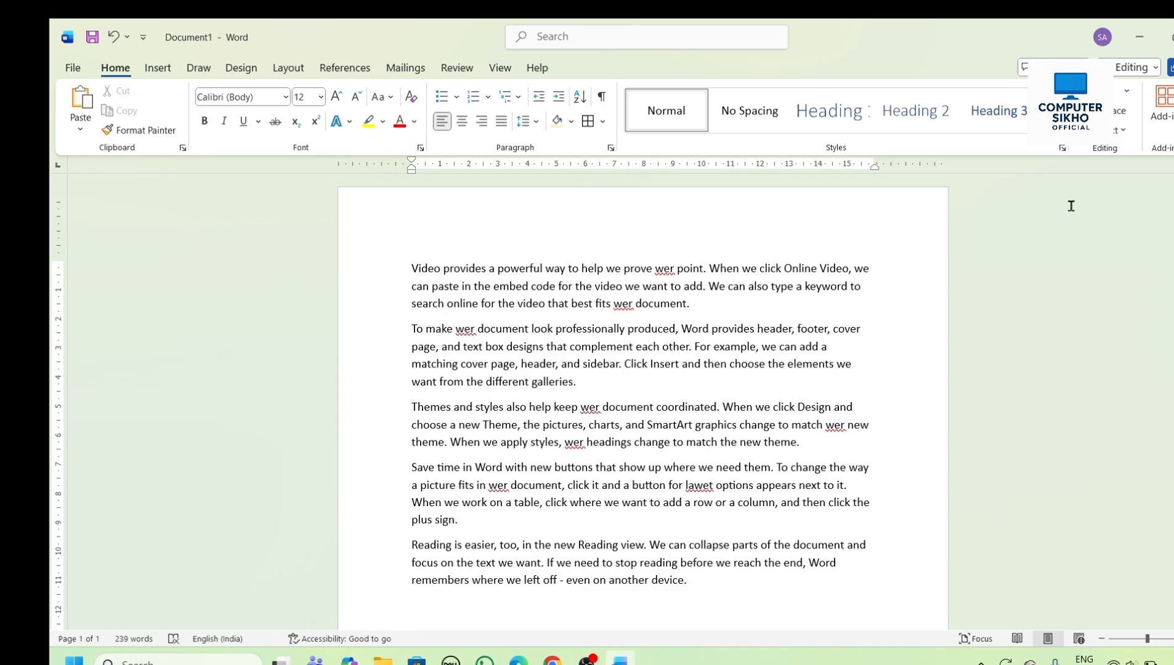
- Select the whole document with Select All, make its text bold, italic, underlined and red, and deselect it
left_click(1120, 130)
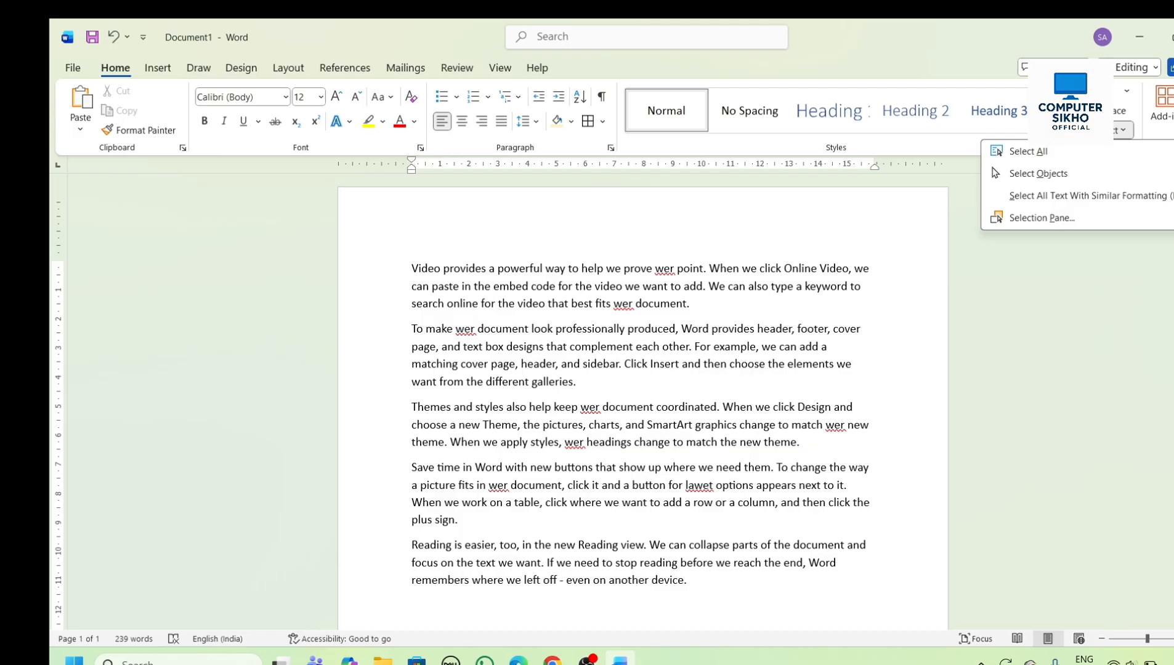
left_click(1000, 152)
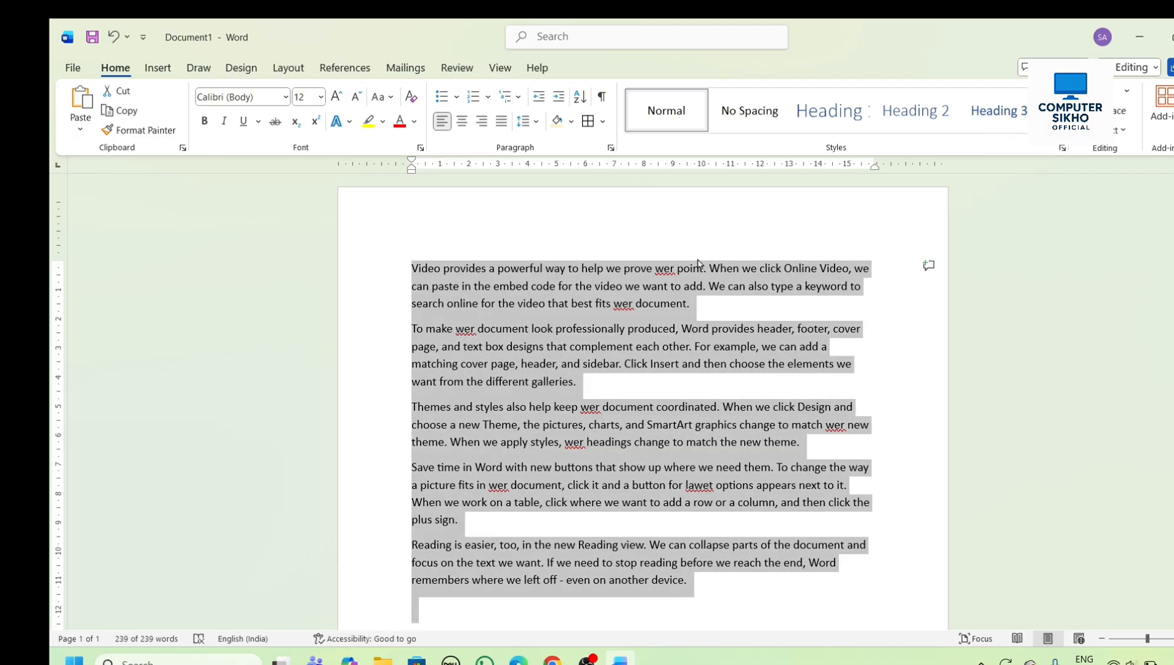
left_click(204, 122)
left_click(223, 121)
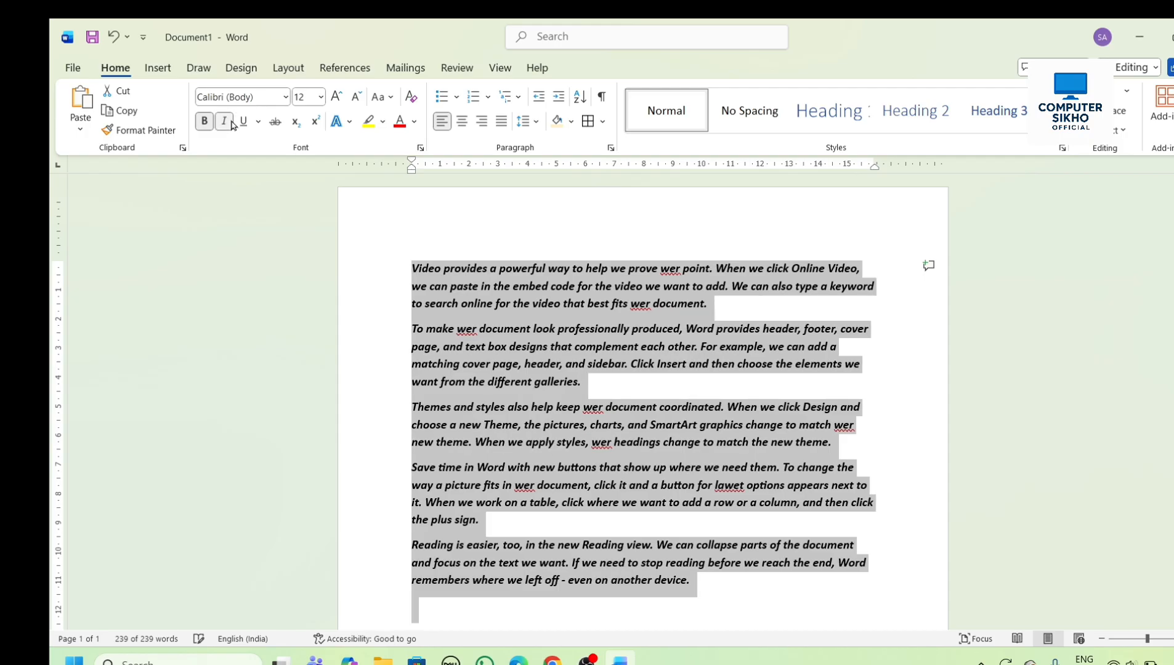
left_click(242, 122)
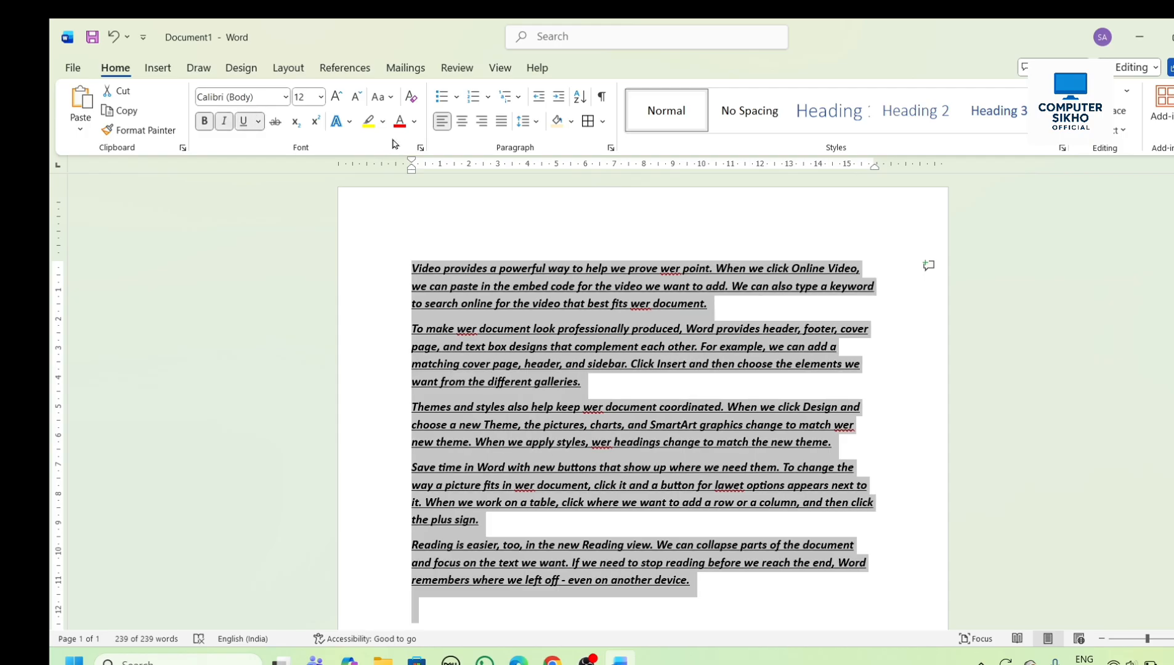
left_click(399, 121)
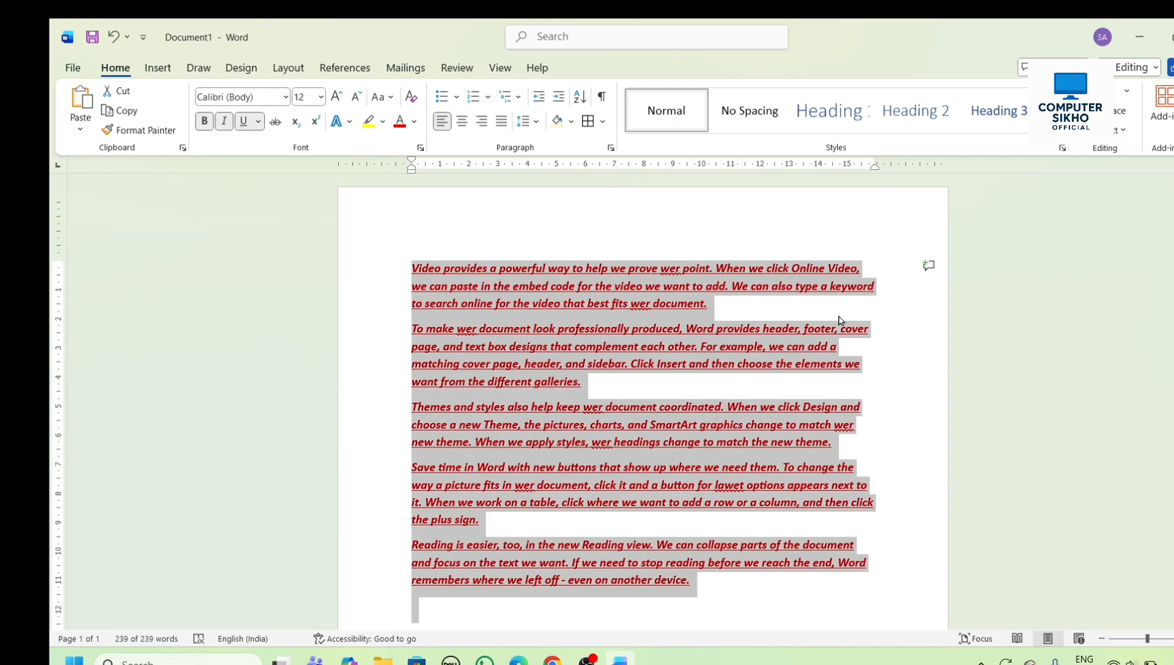
left_click(627, 493)
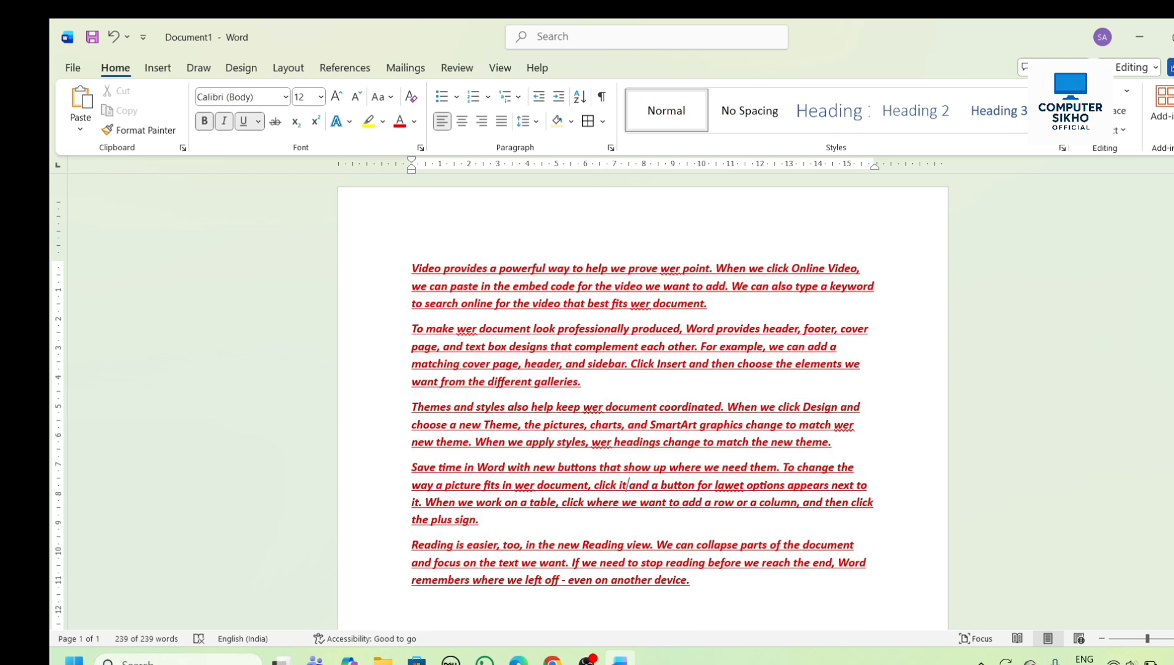